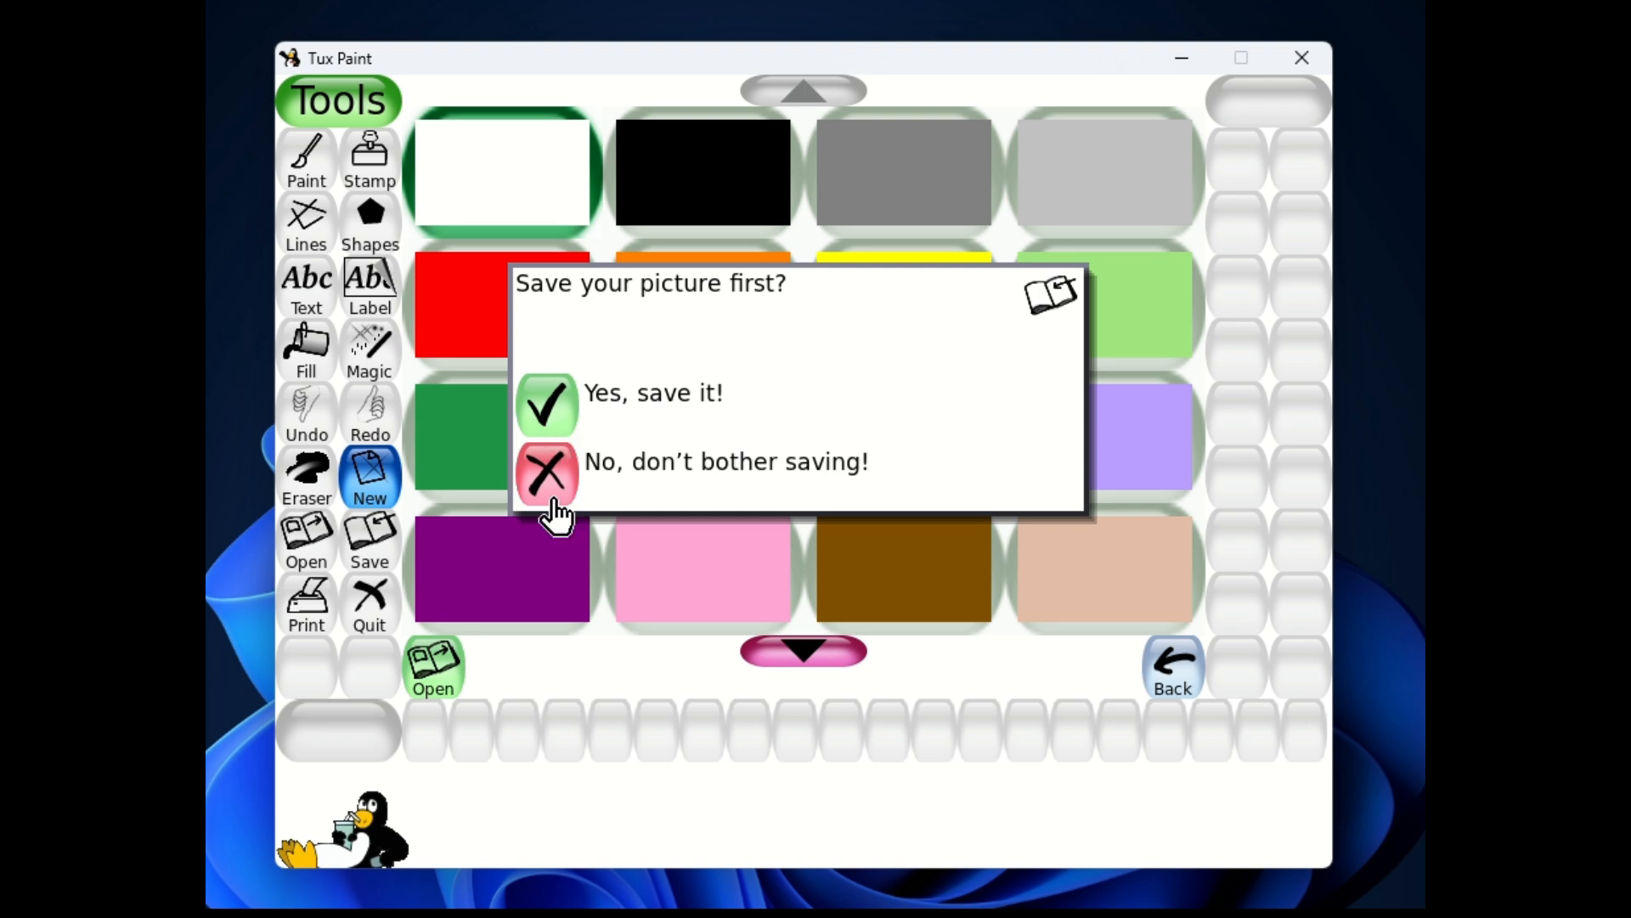
# Step: Start the blank white picture without saving the old one, and set up Lines with the largest round brush in a custom deep blue
pyautogui.click(553, 481)
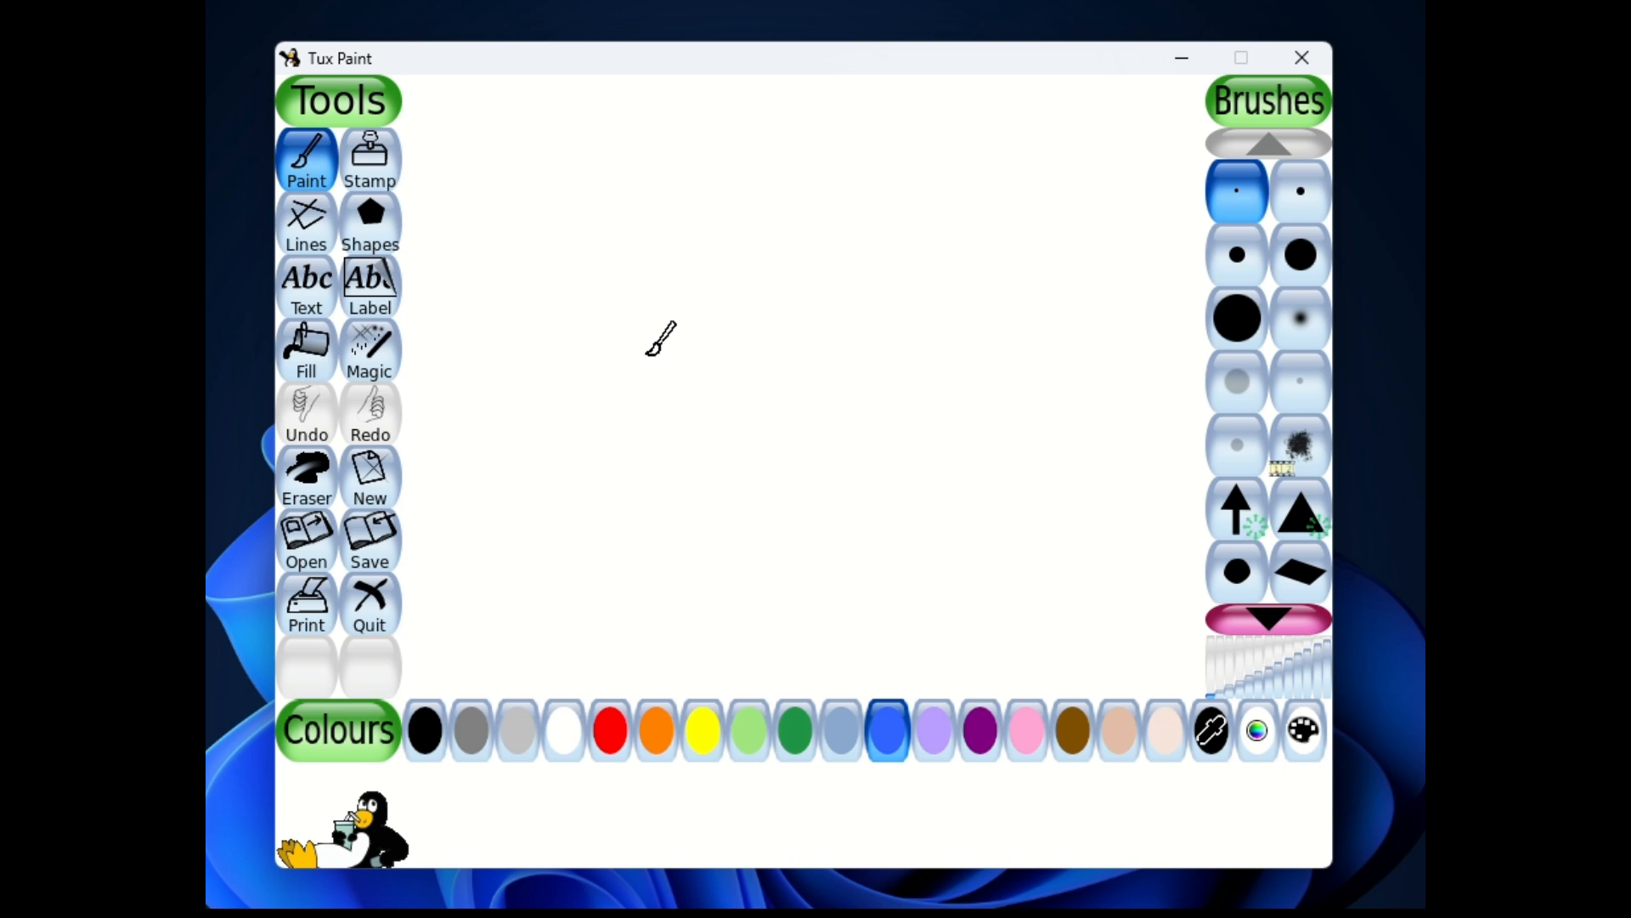
pyautogui.click(311, 238)
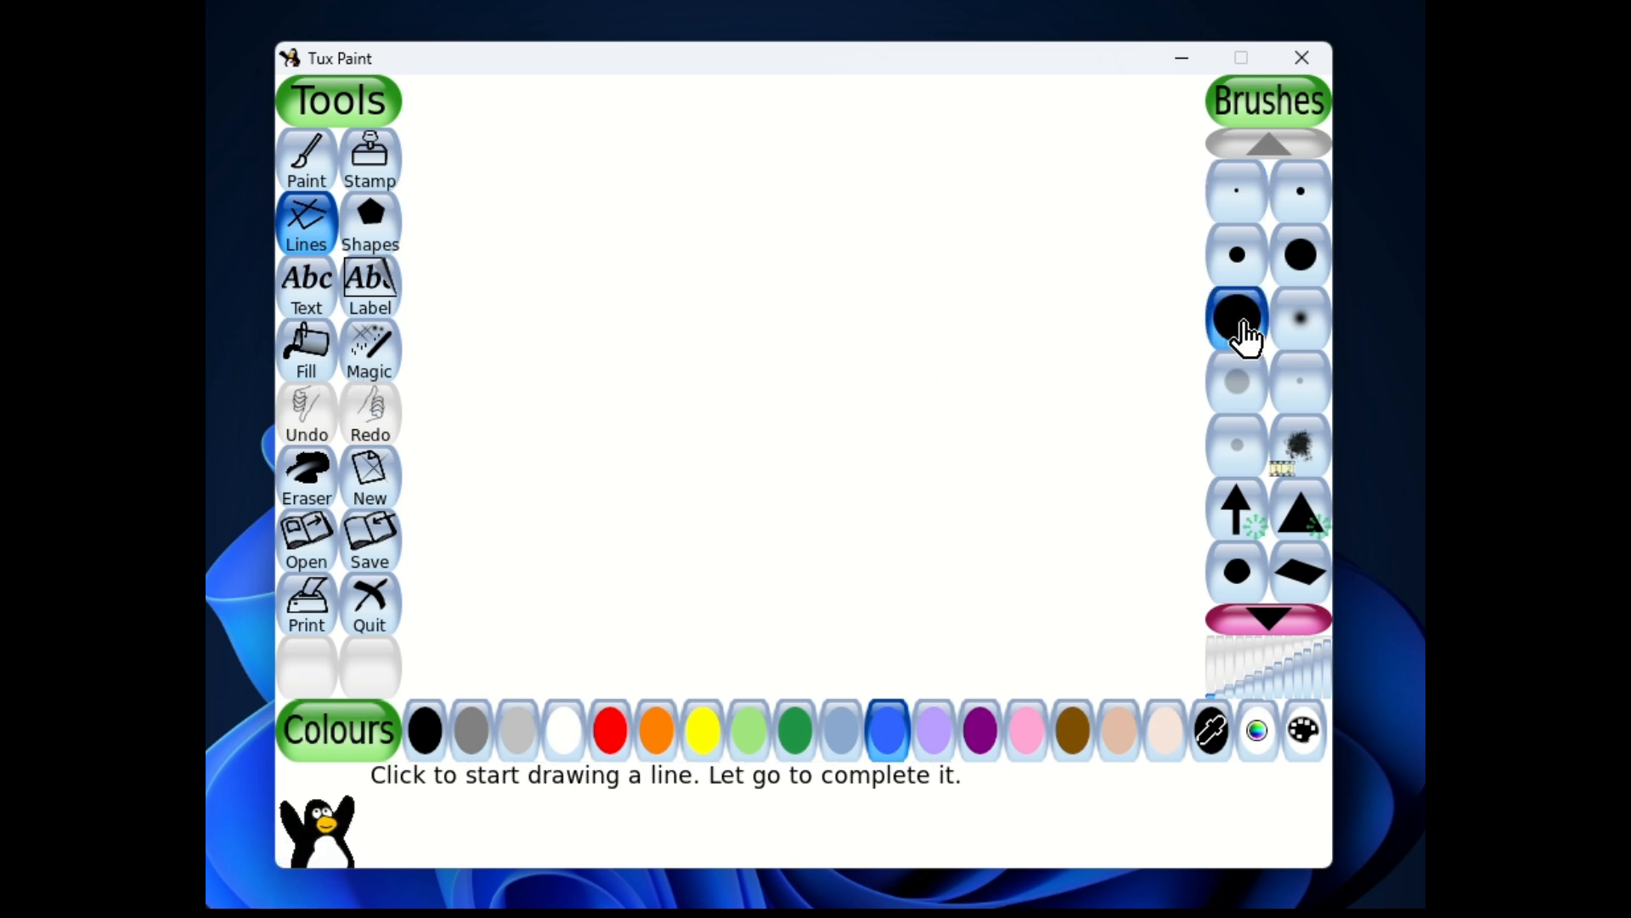
pyautogui.click(1241, 332)
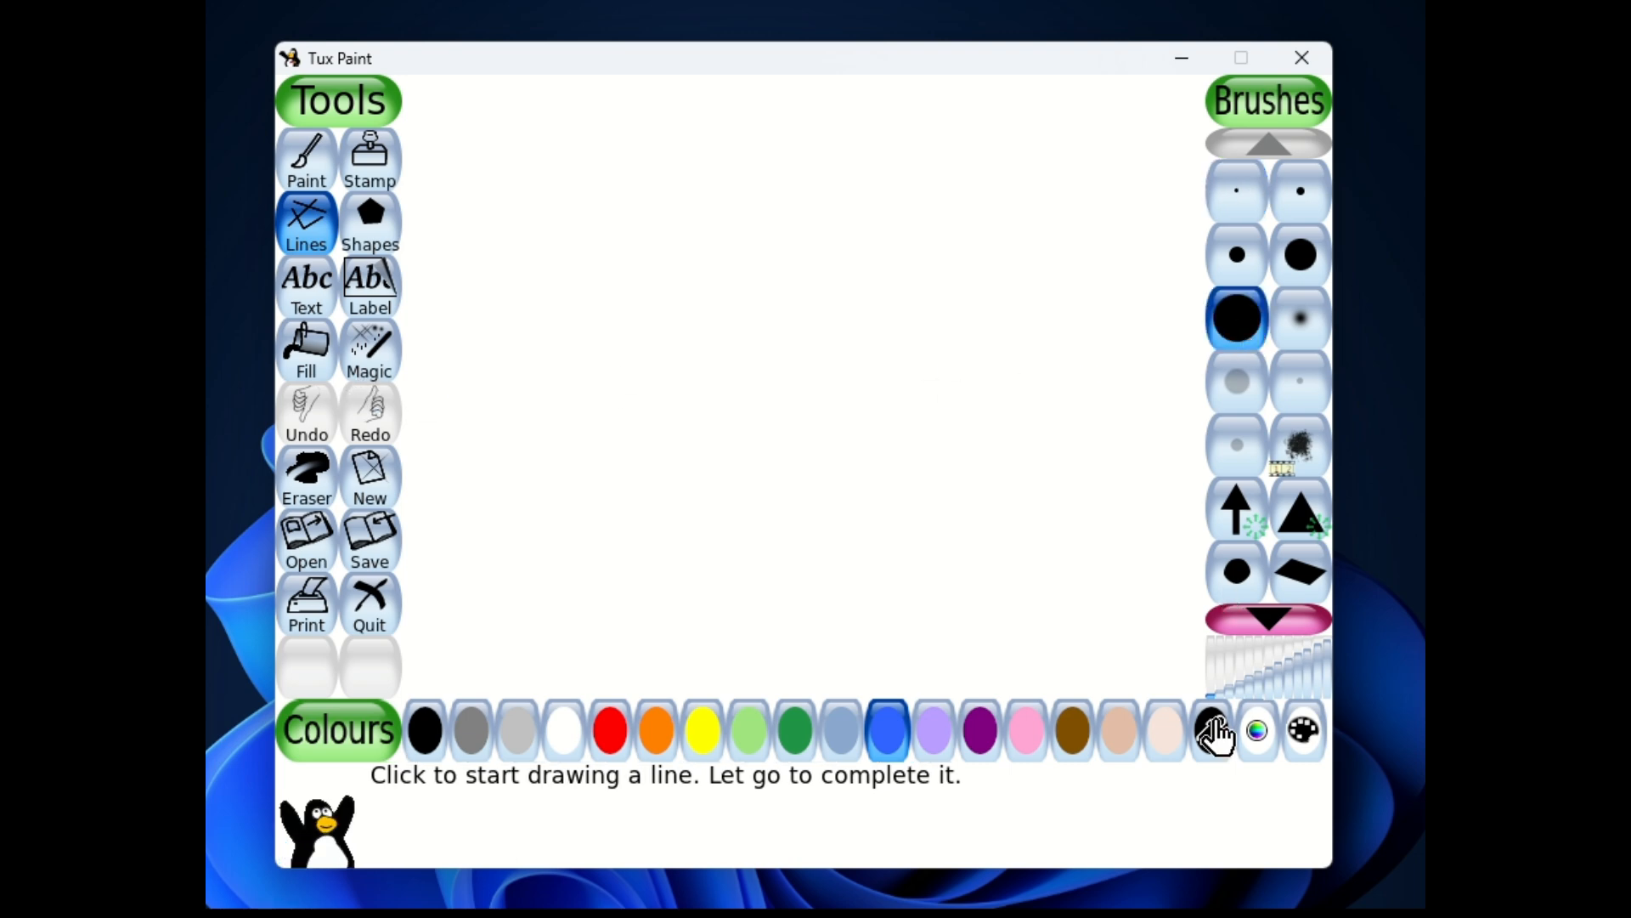
pyautogui.click(1258, 746)
pyautogui.click(773, 447)
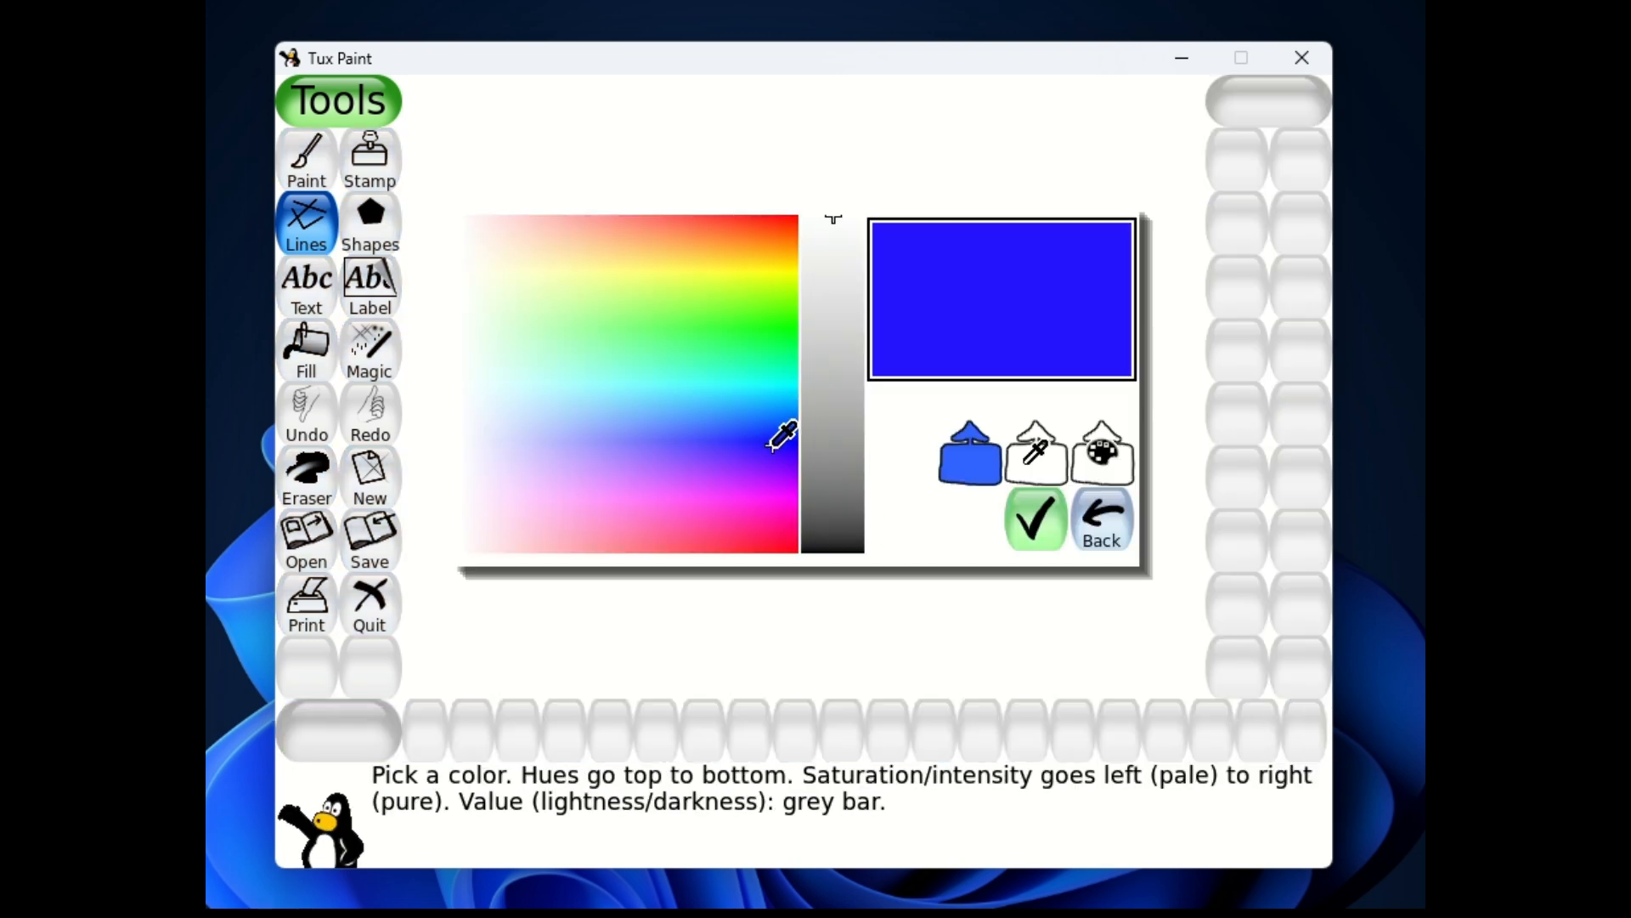
pyautogui.click(1035, 520)
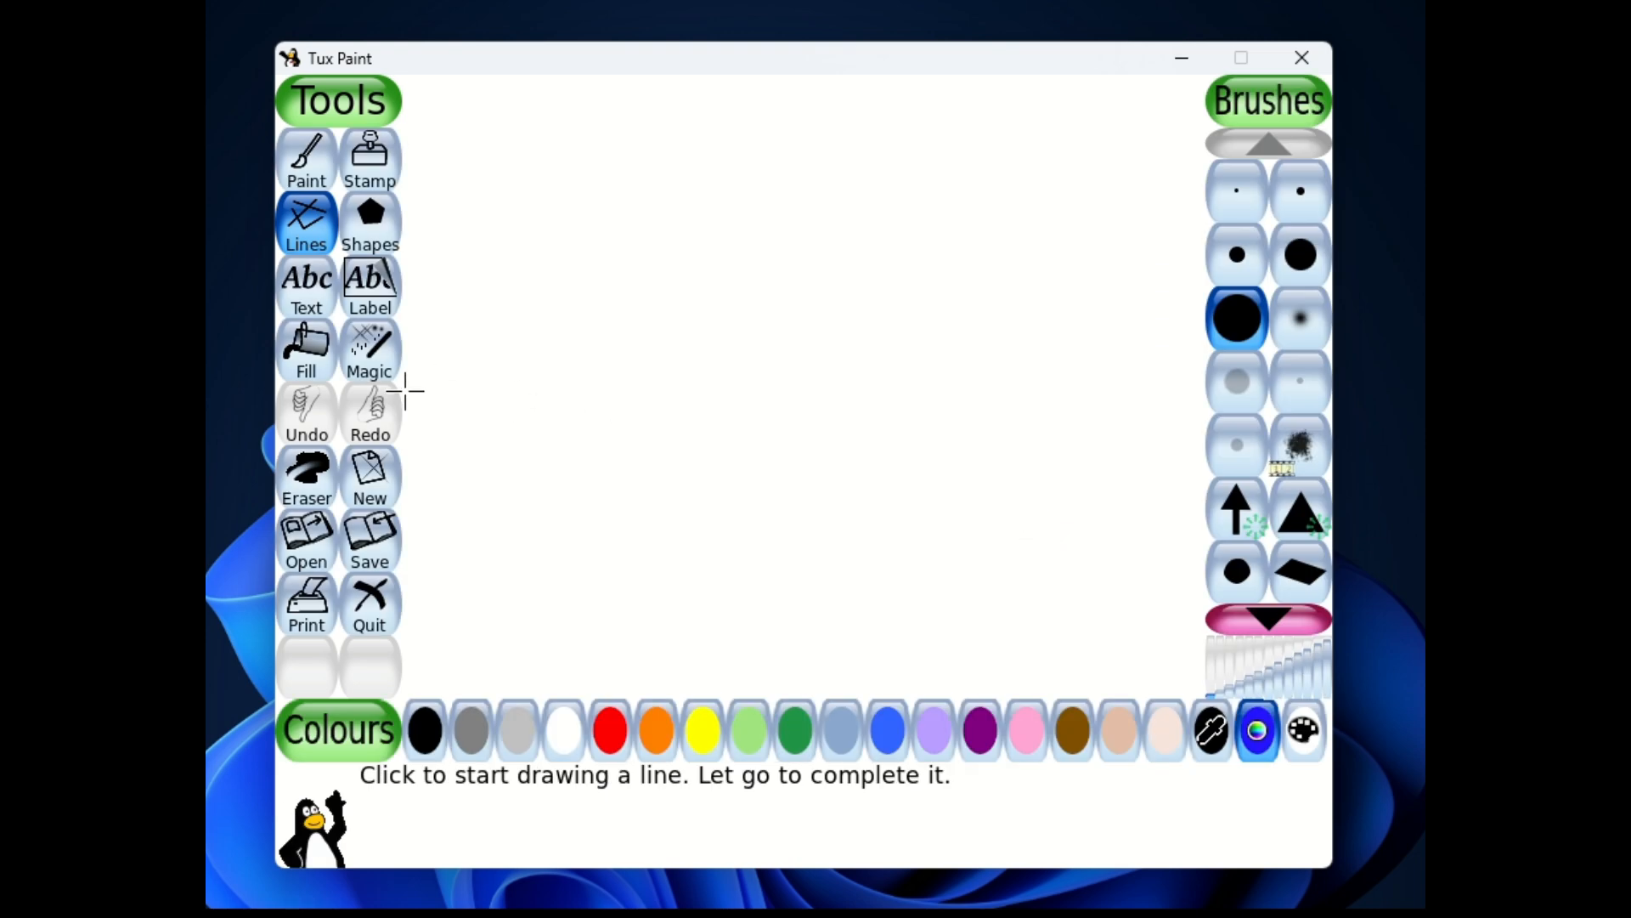
# Step: Draw a straight horizontal line across the middle of the canvas and fill the area above it with the same solid deep blue
pyautogui.moveTo(407, 391)
pyautogui.mouseDown()
pyautogui.moveTo(703, 419)
pyautogui.moveTo(1053, 364)
pyautogui.moveTo(1201, 380)
pyautogui.mouseUp()
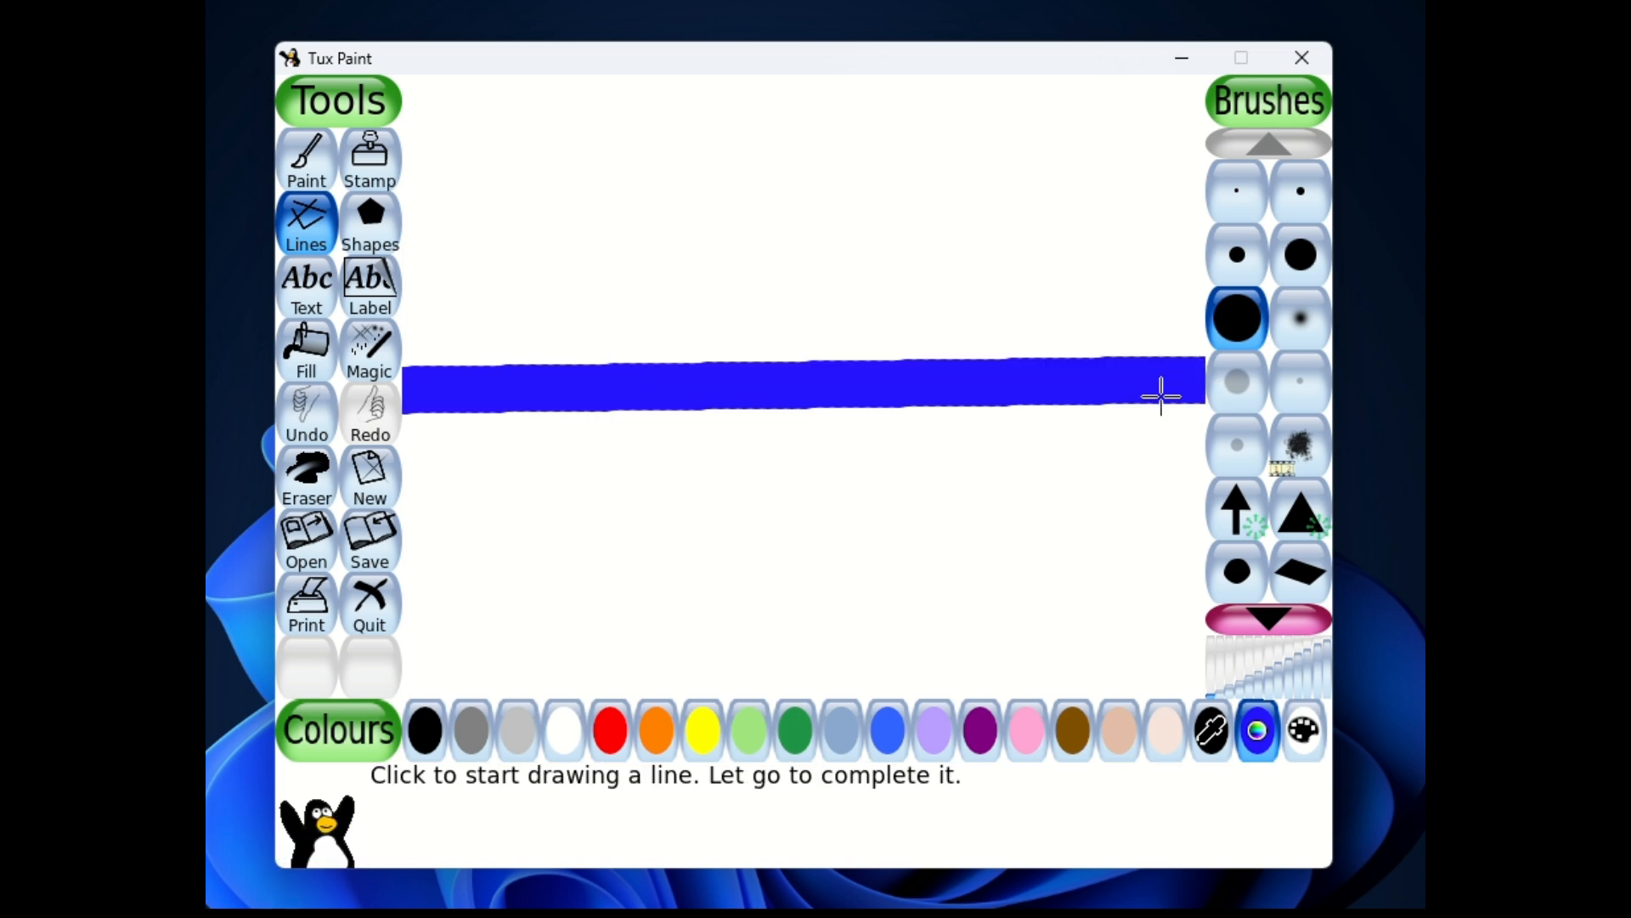
pyautogui.hotkey('ctrl', 'z')
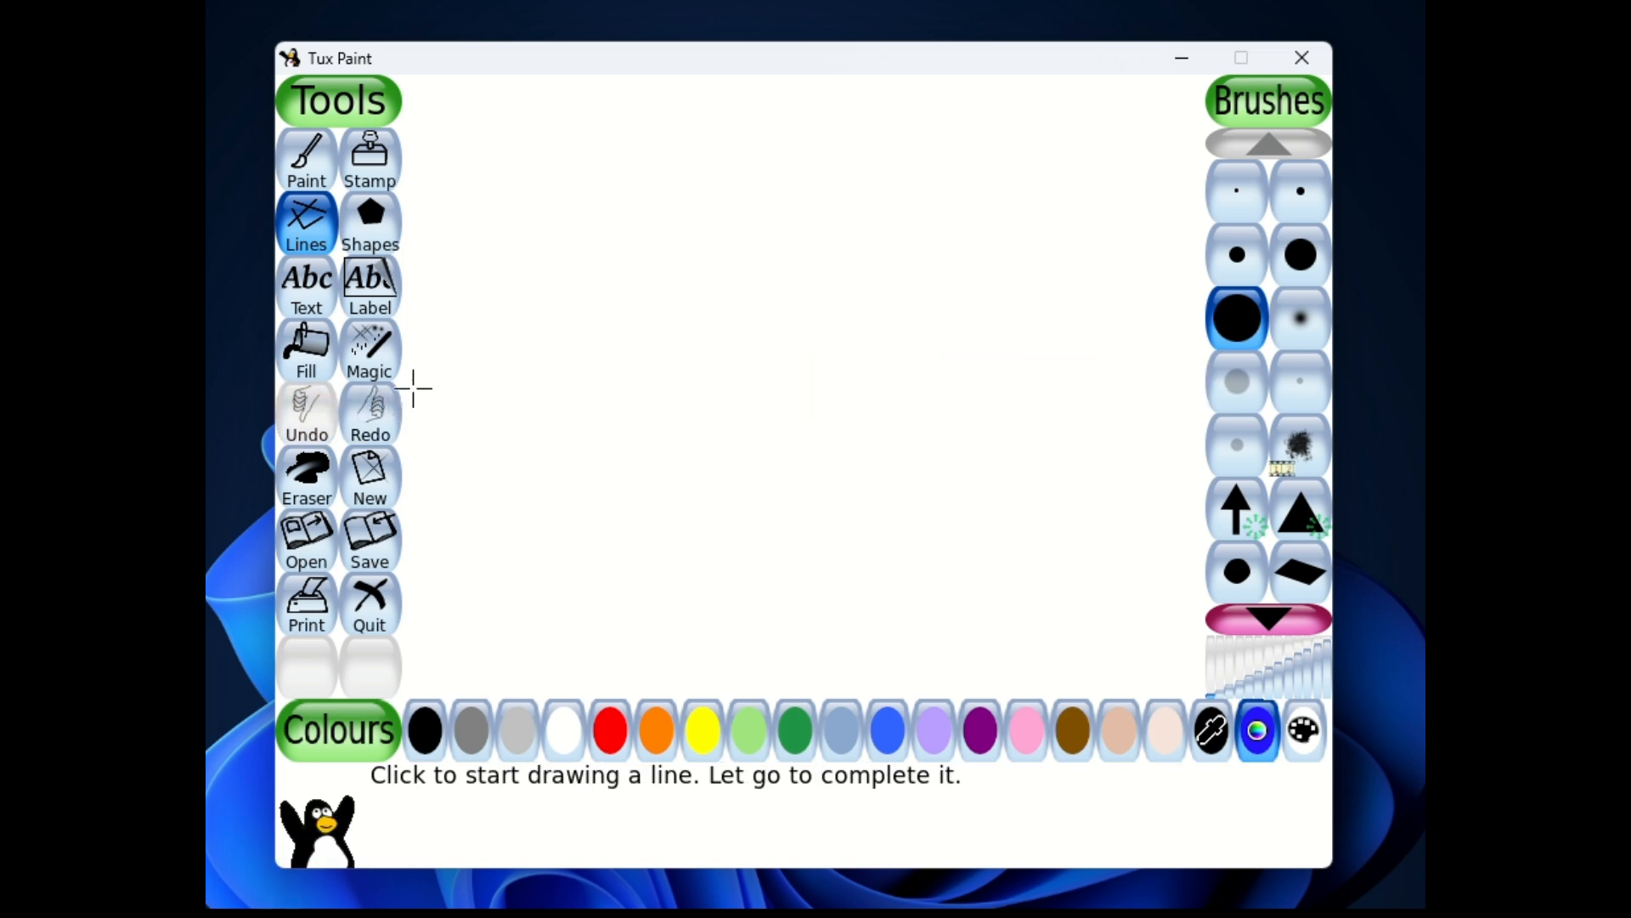
pyautogui.moveTo(409, 383)
pyautogui.mouseDown()
pyautogui.moveTo(1052, 396)
pyautogui.moveTo(1202, 374)
pyautogui.moveTo(1215, 403)
pyautogui.mouseUp()
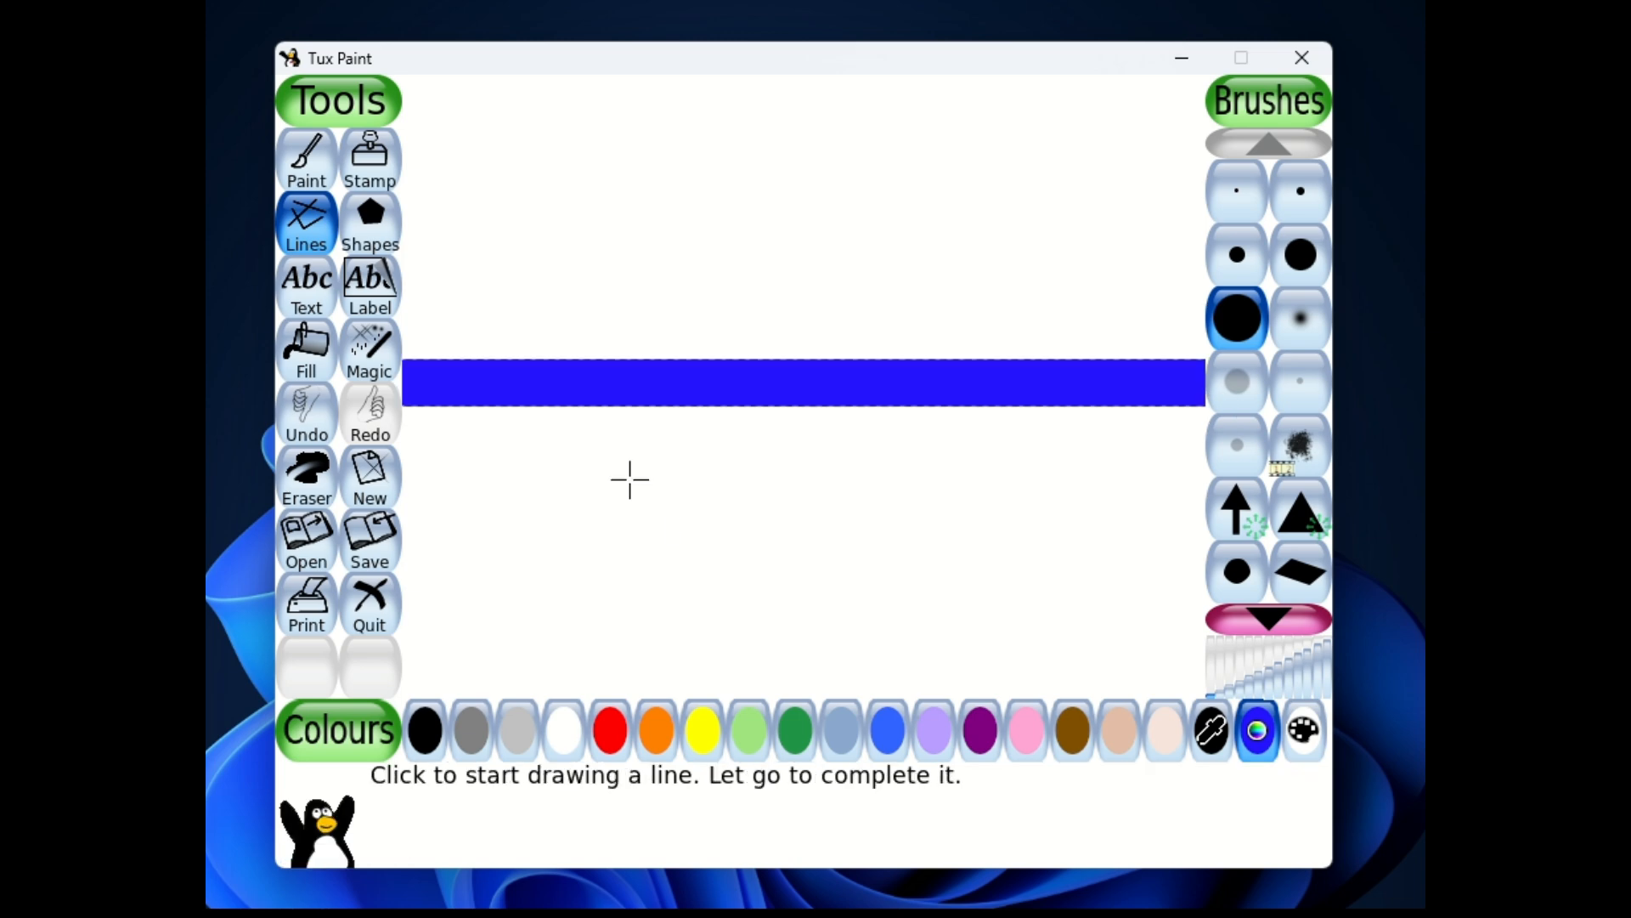
pyautogui.click(309, 364)
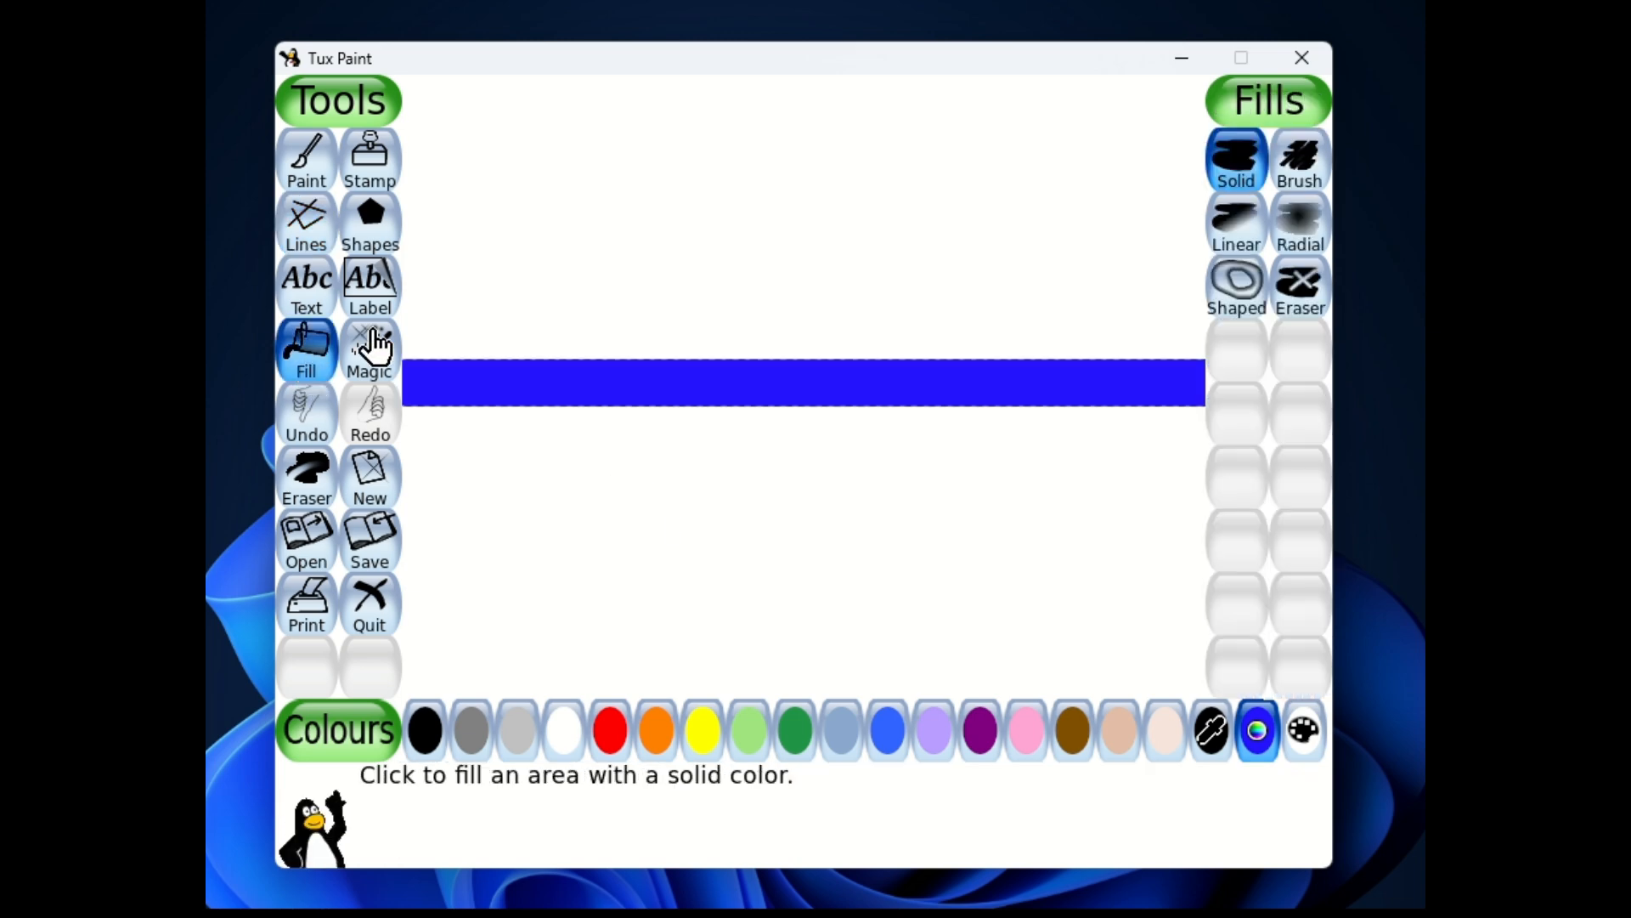
pyautogui.click(860, 241)
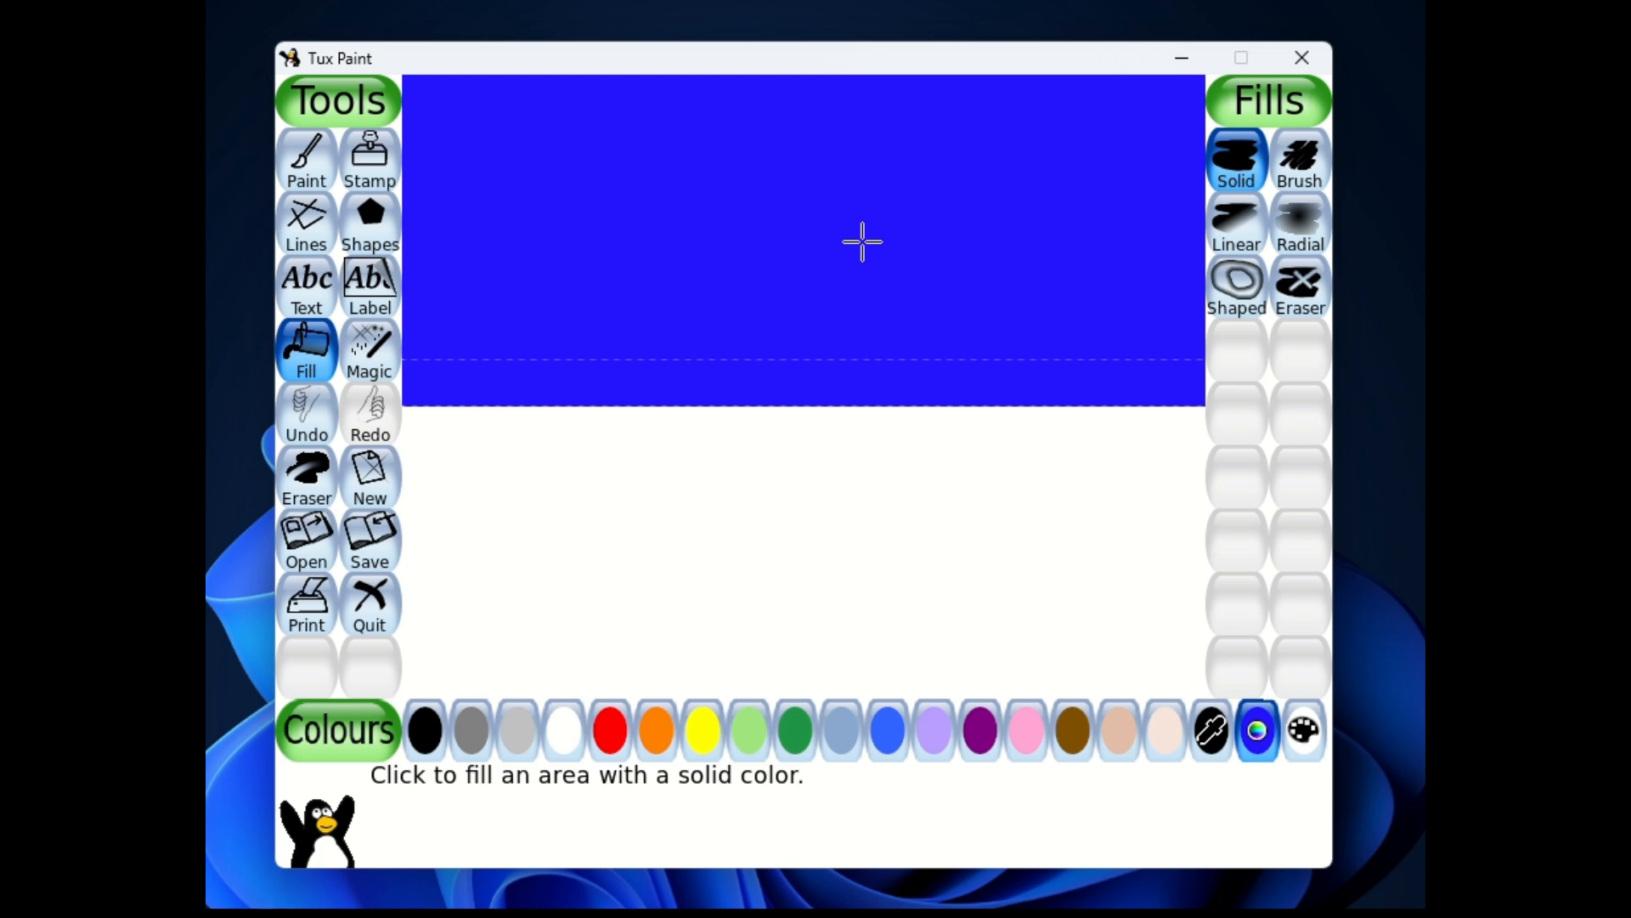
pyautogui.click(886, 752)
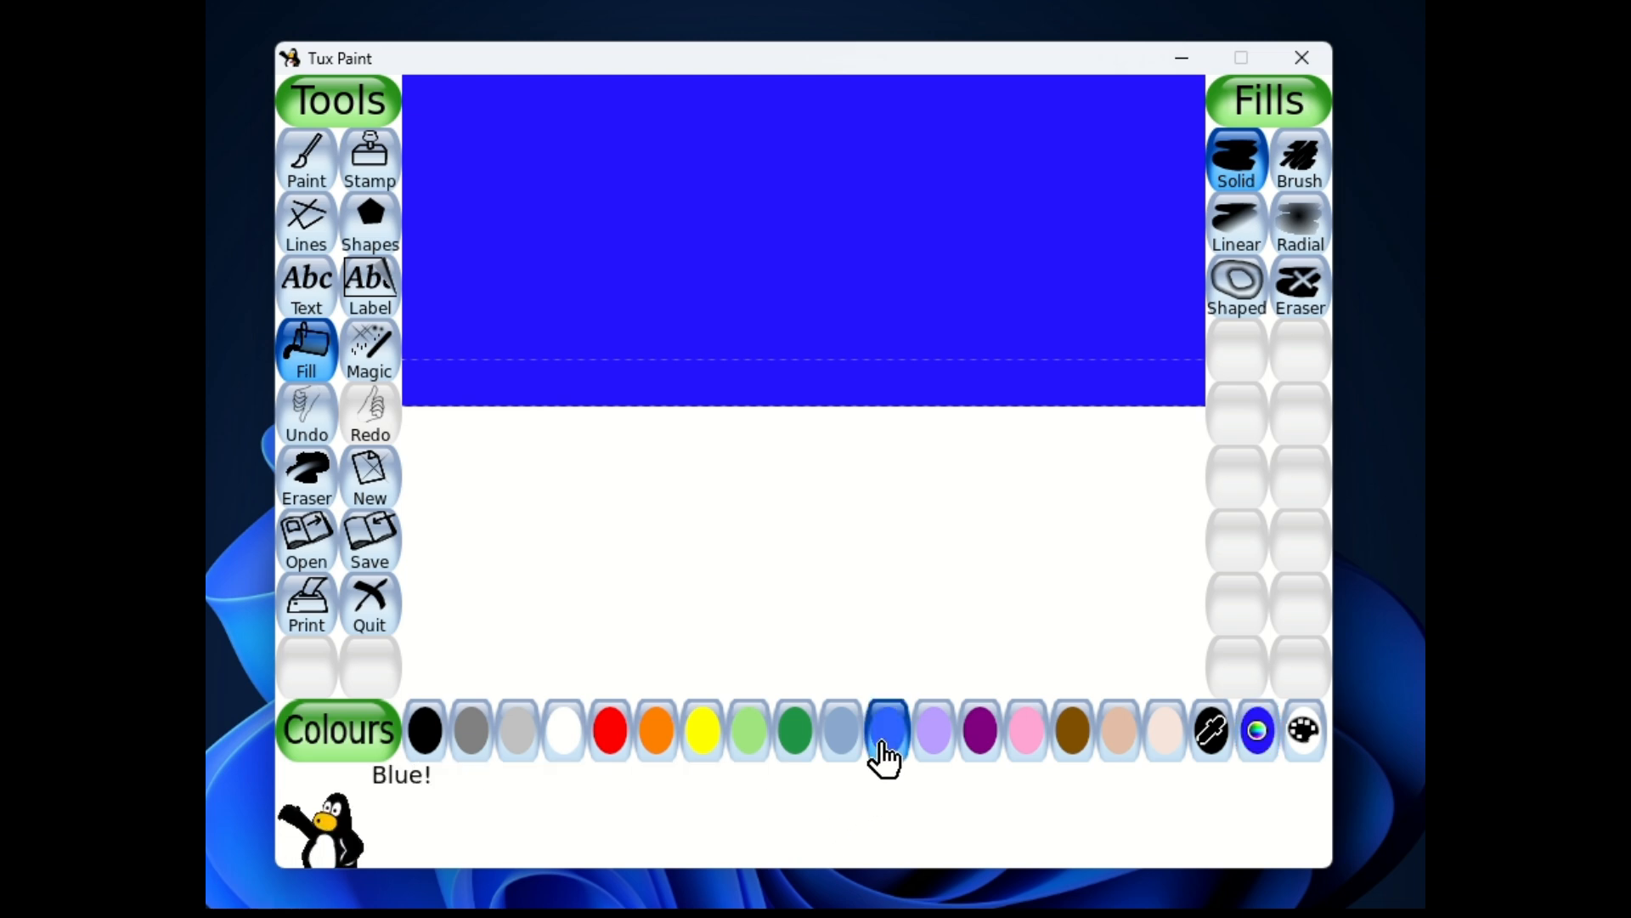
pyautogui.click(717, 556)
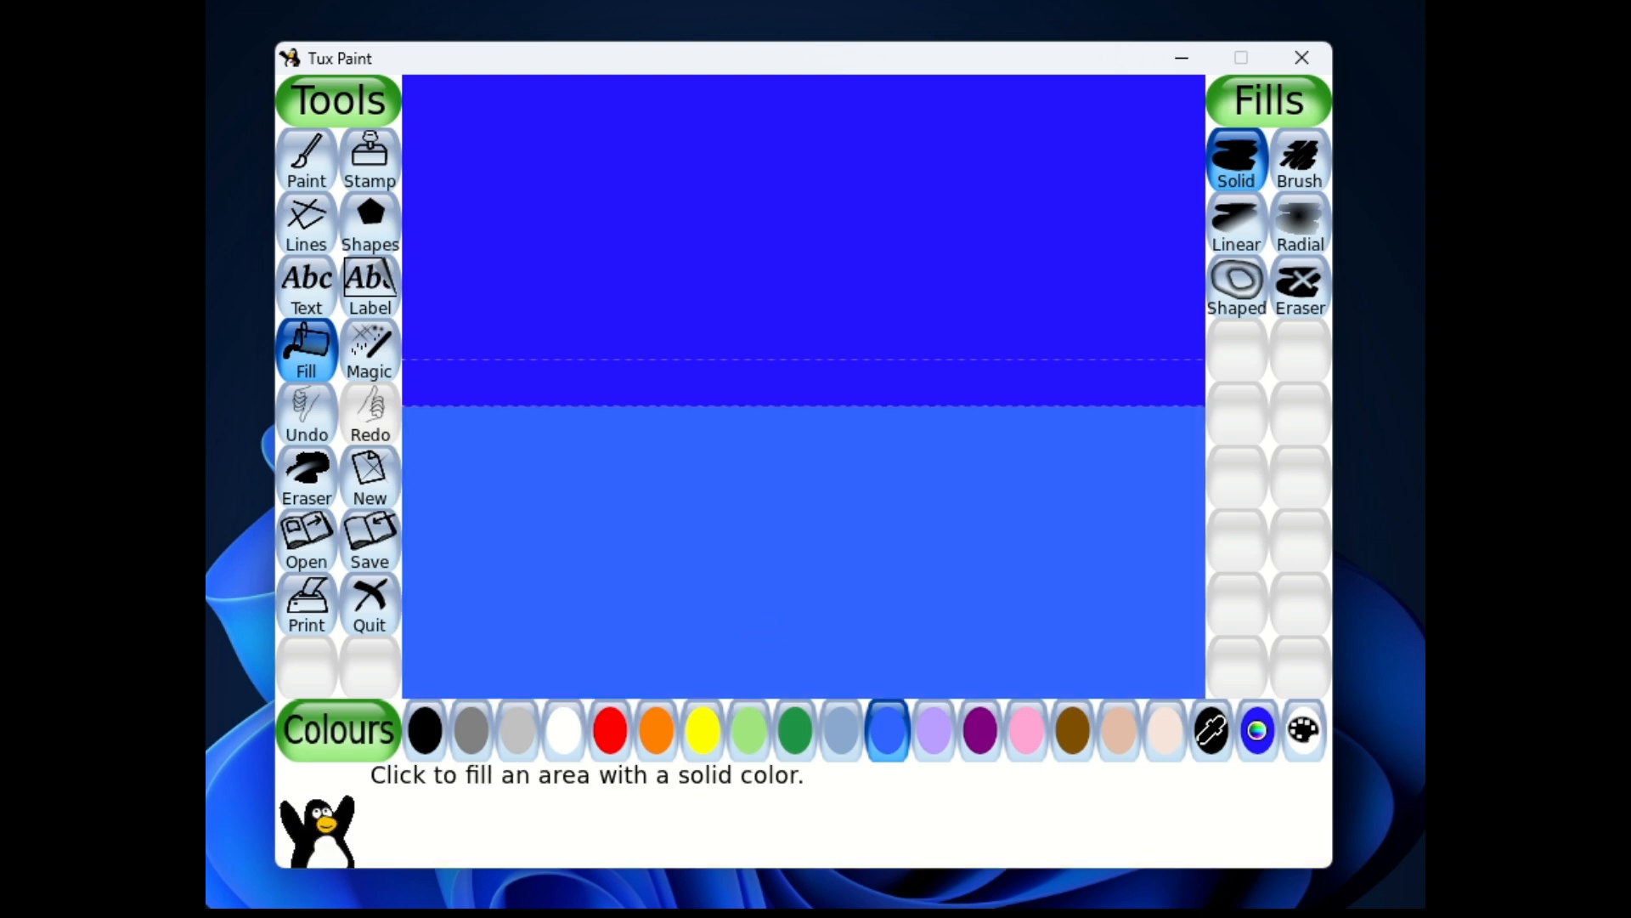
pyautogui.moveTo(1043, 916)
pyautogui.hotkey('ctrl', 'z')
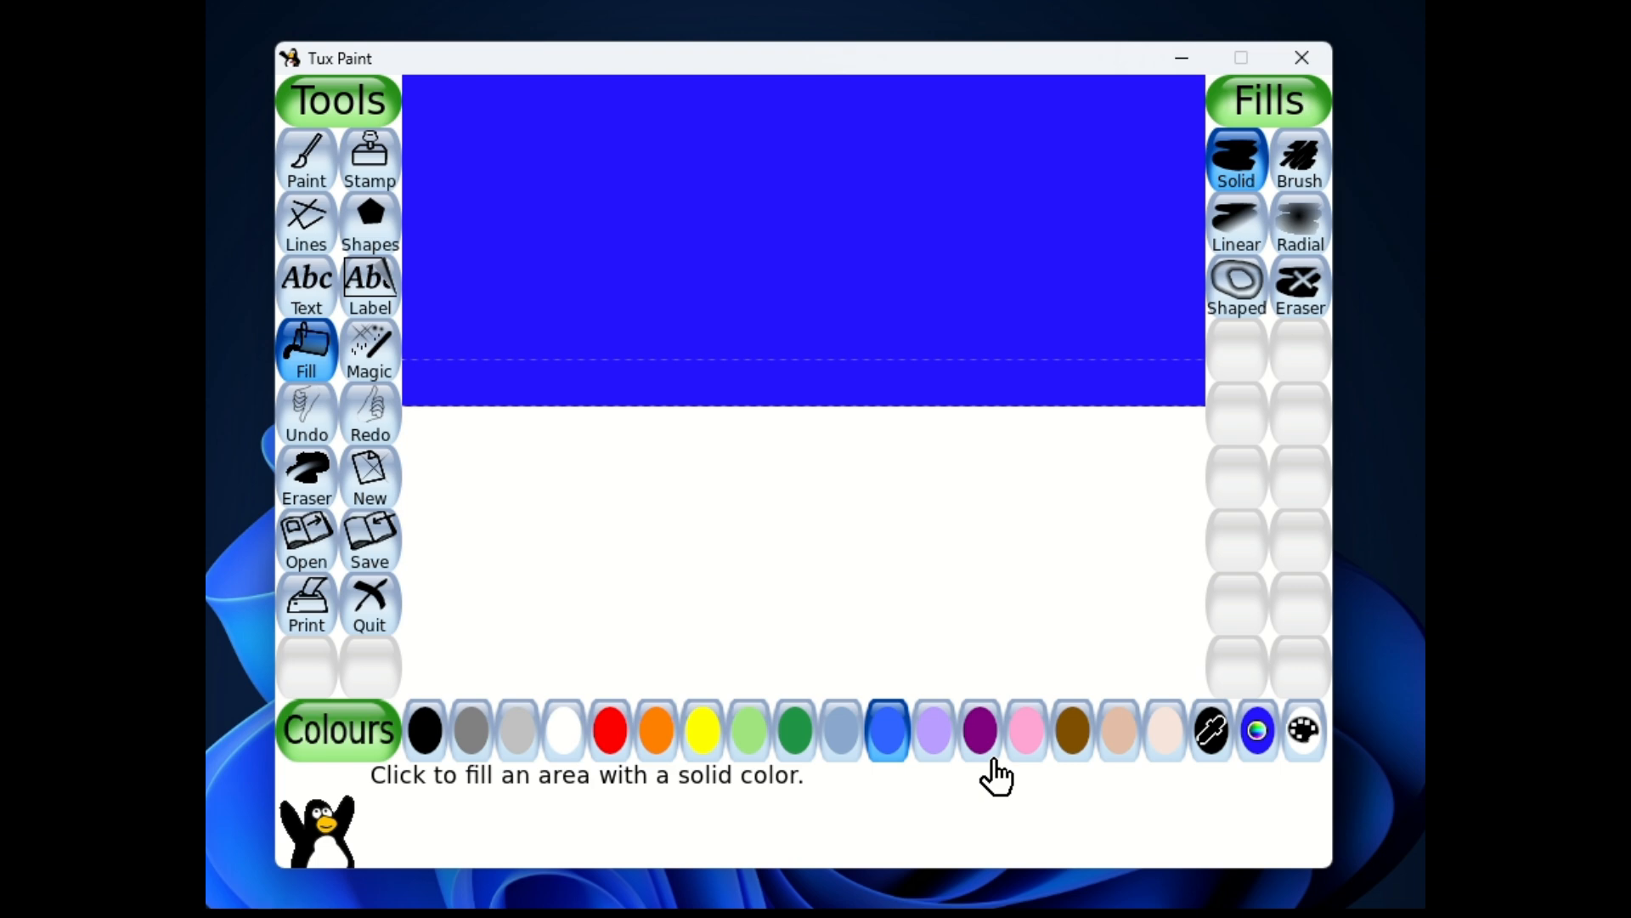
# Step: Mix a custom bright sky blue and fill the white area below the line with it as a solid colour
pyautogui.click(1242, 727)
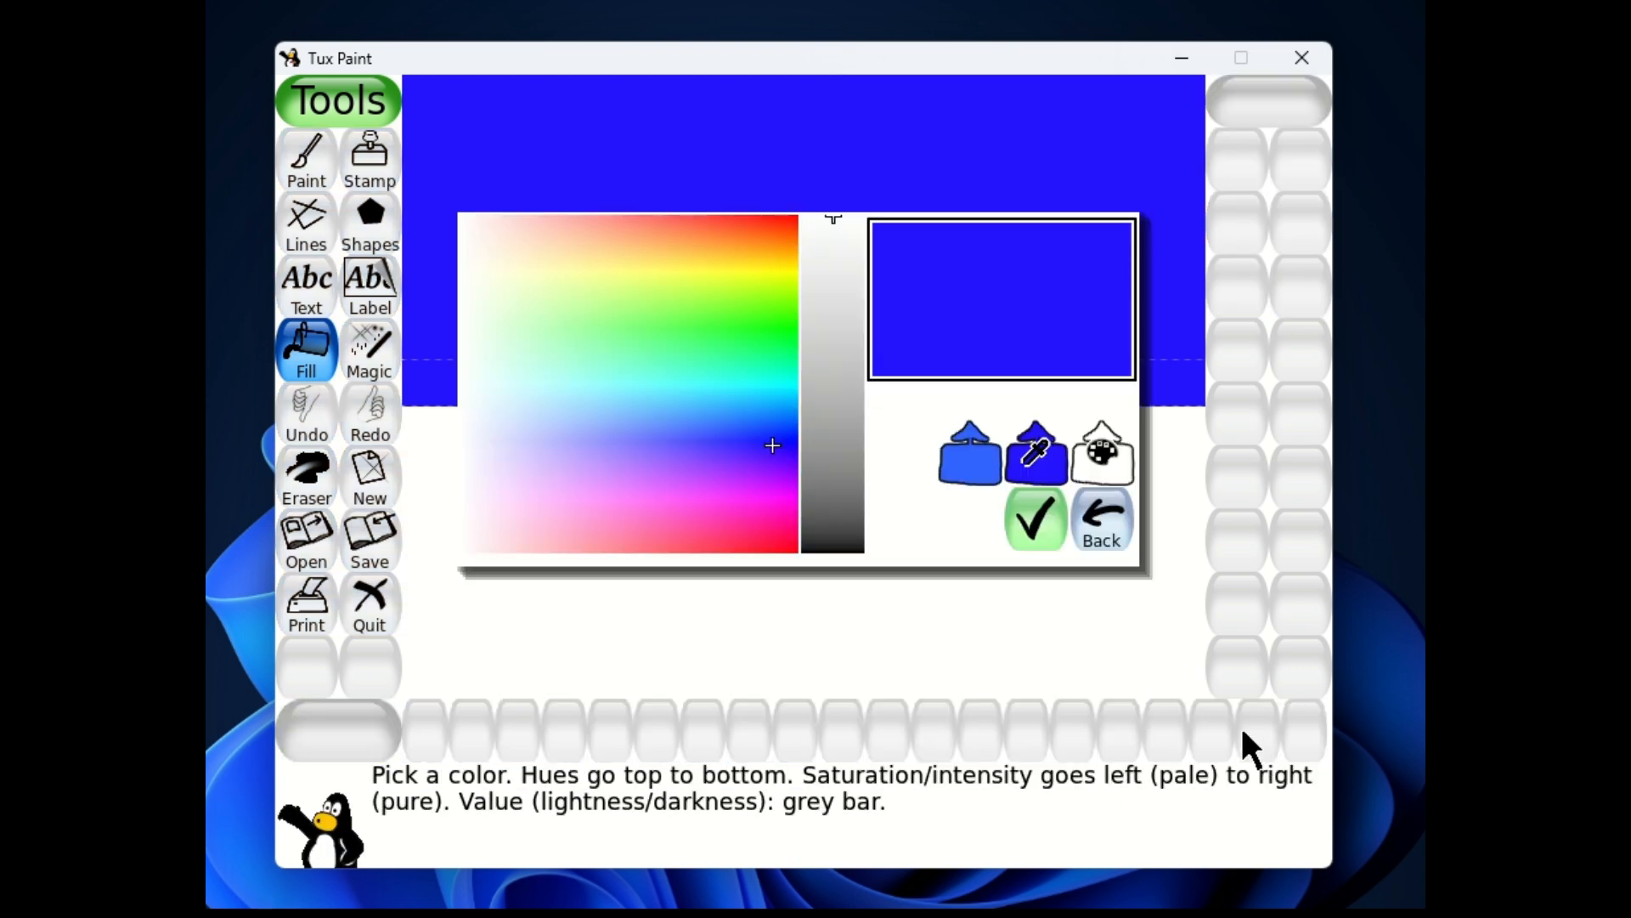
pyautogui.click(776, 392)
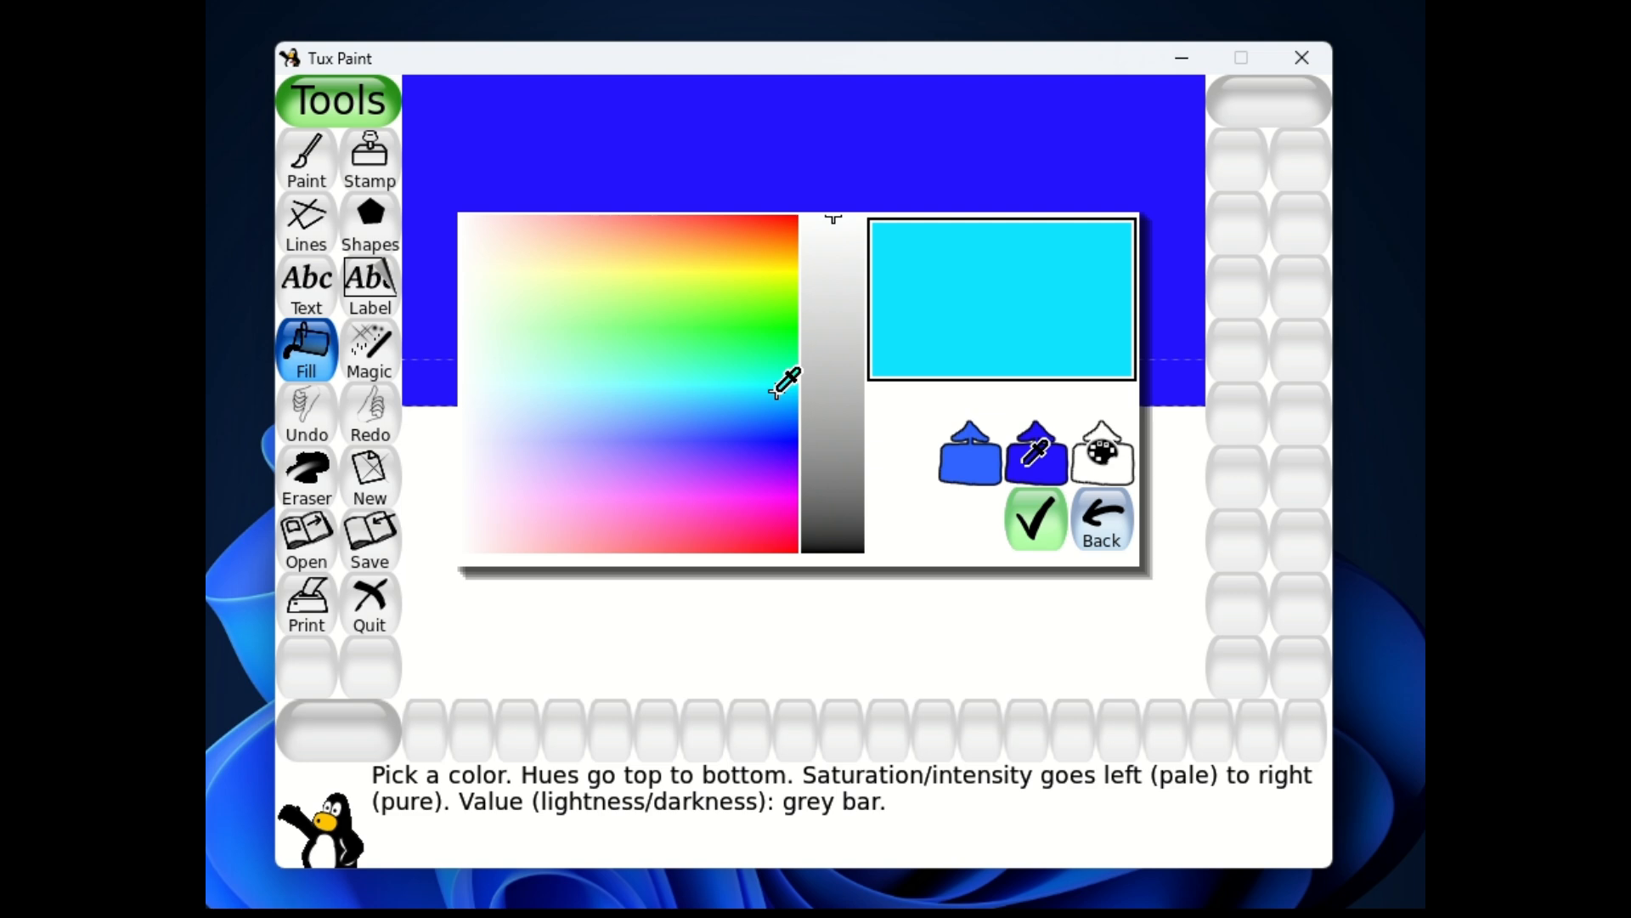
pyautogui.click(778, 396)
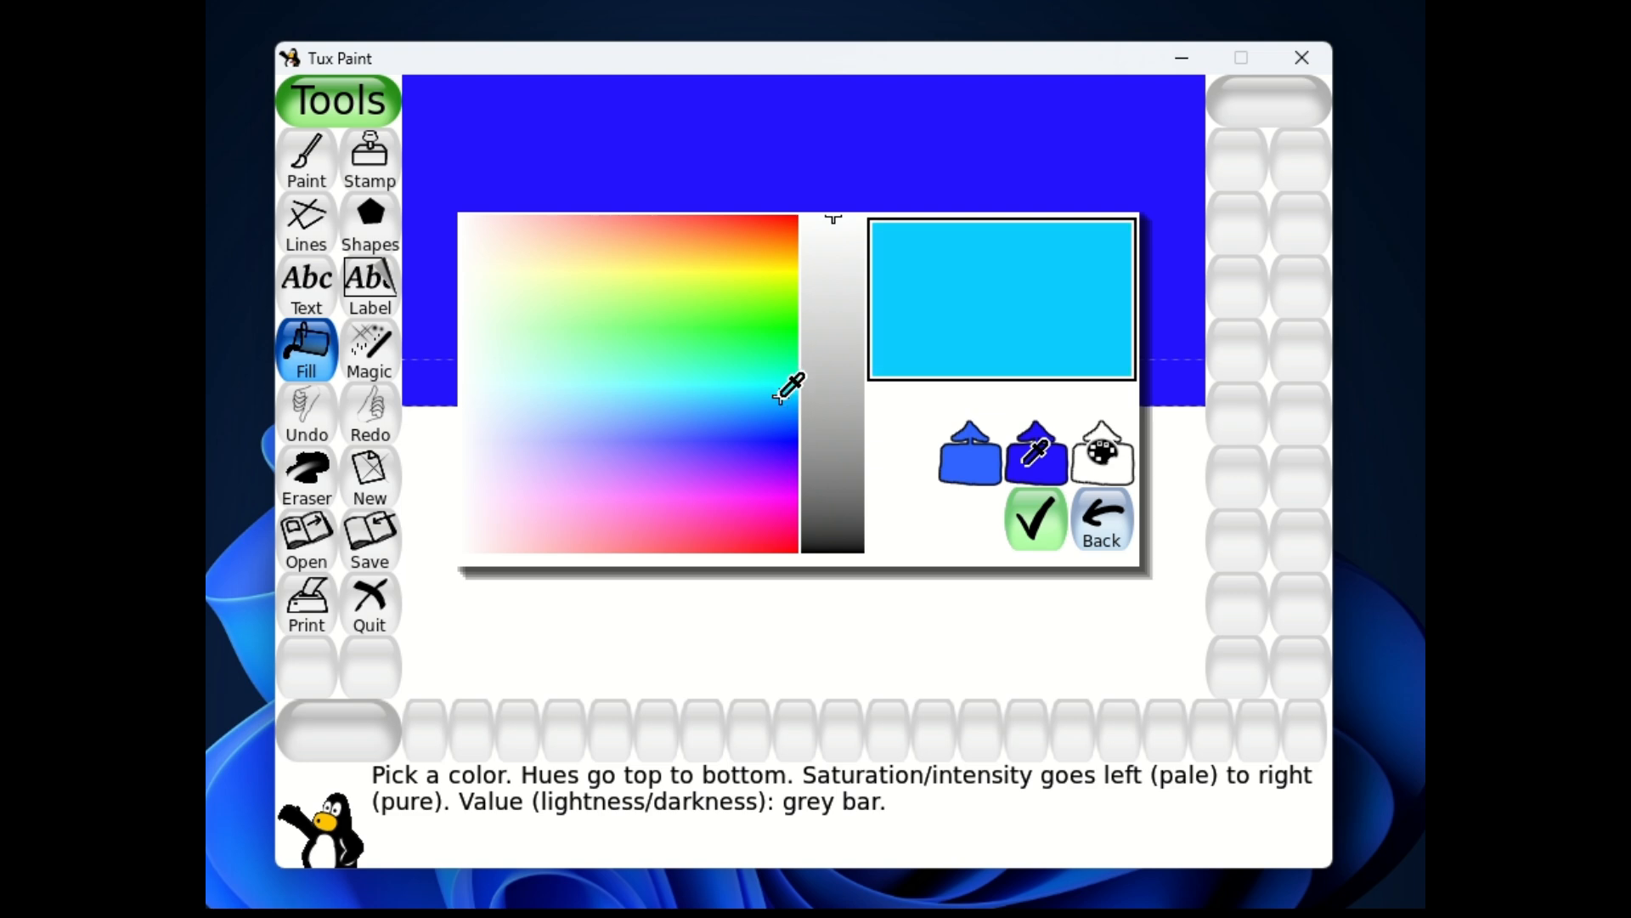
pyautogui.click(1053, 552)
pyautogui.click(817, 583)
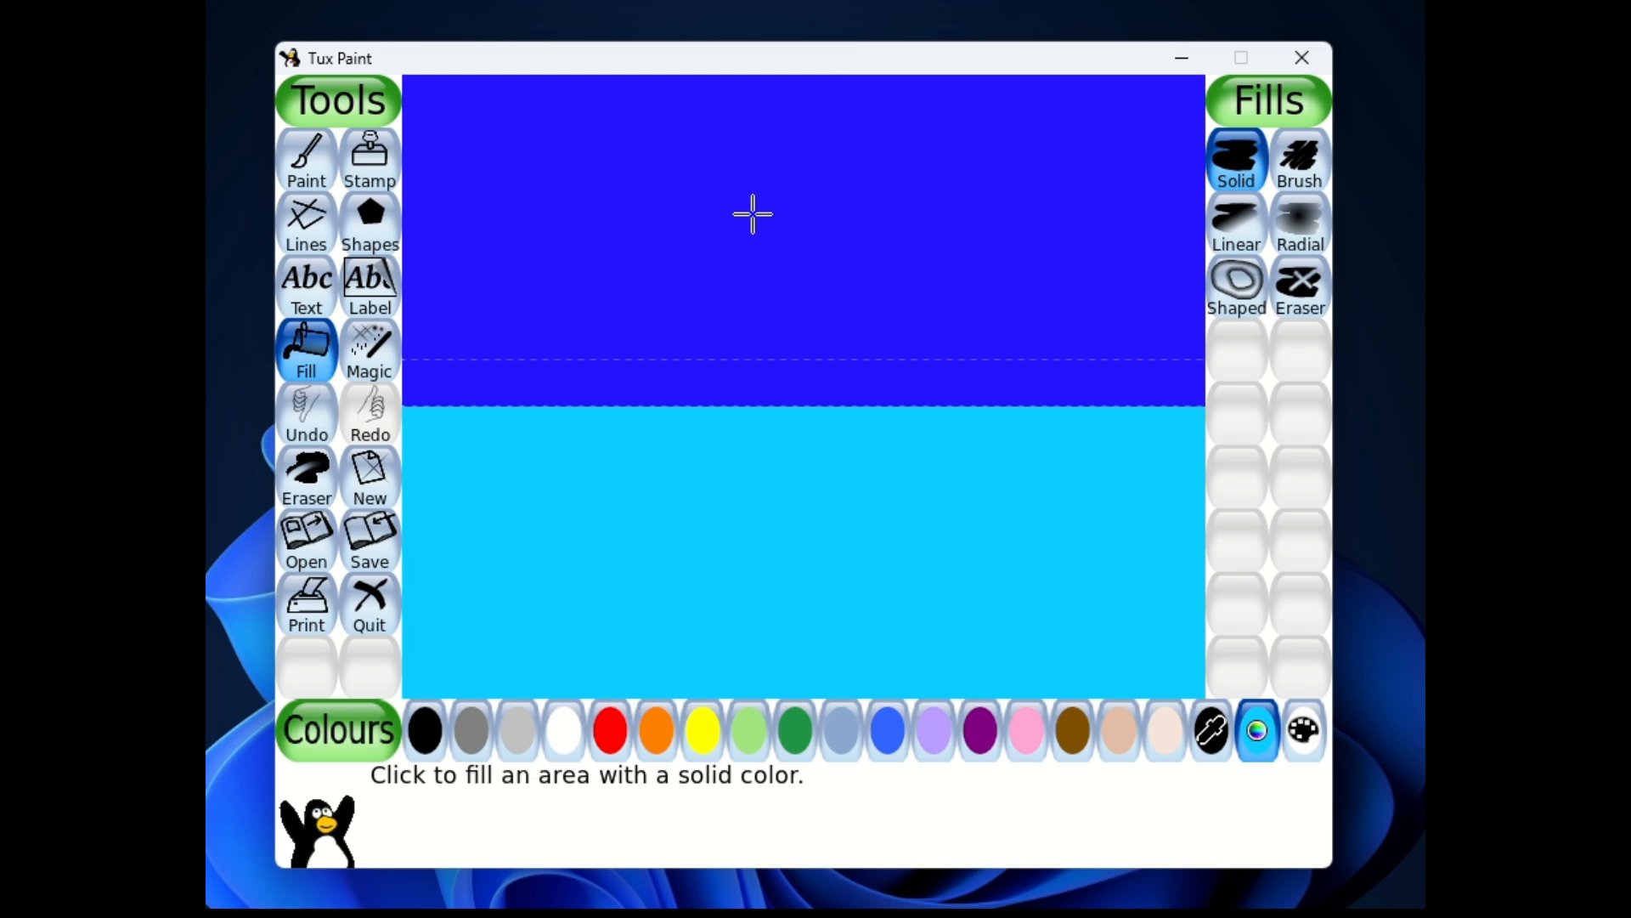
# Step: Paint a row of white clouds along the canvas's upper edge using the fluffy circles brush
pyautogui.click(312, 187)
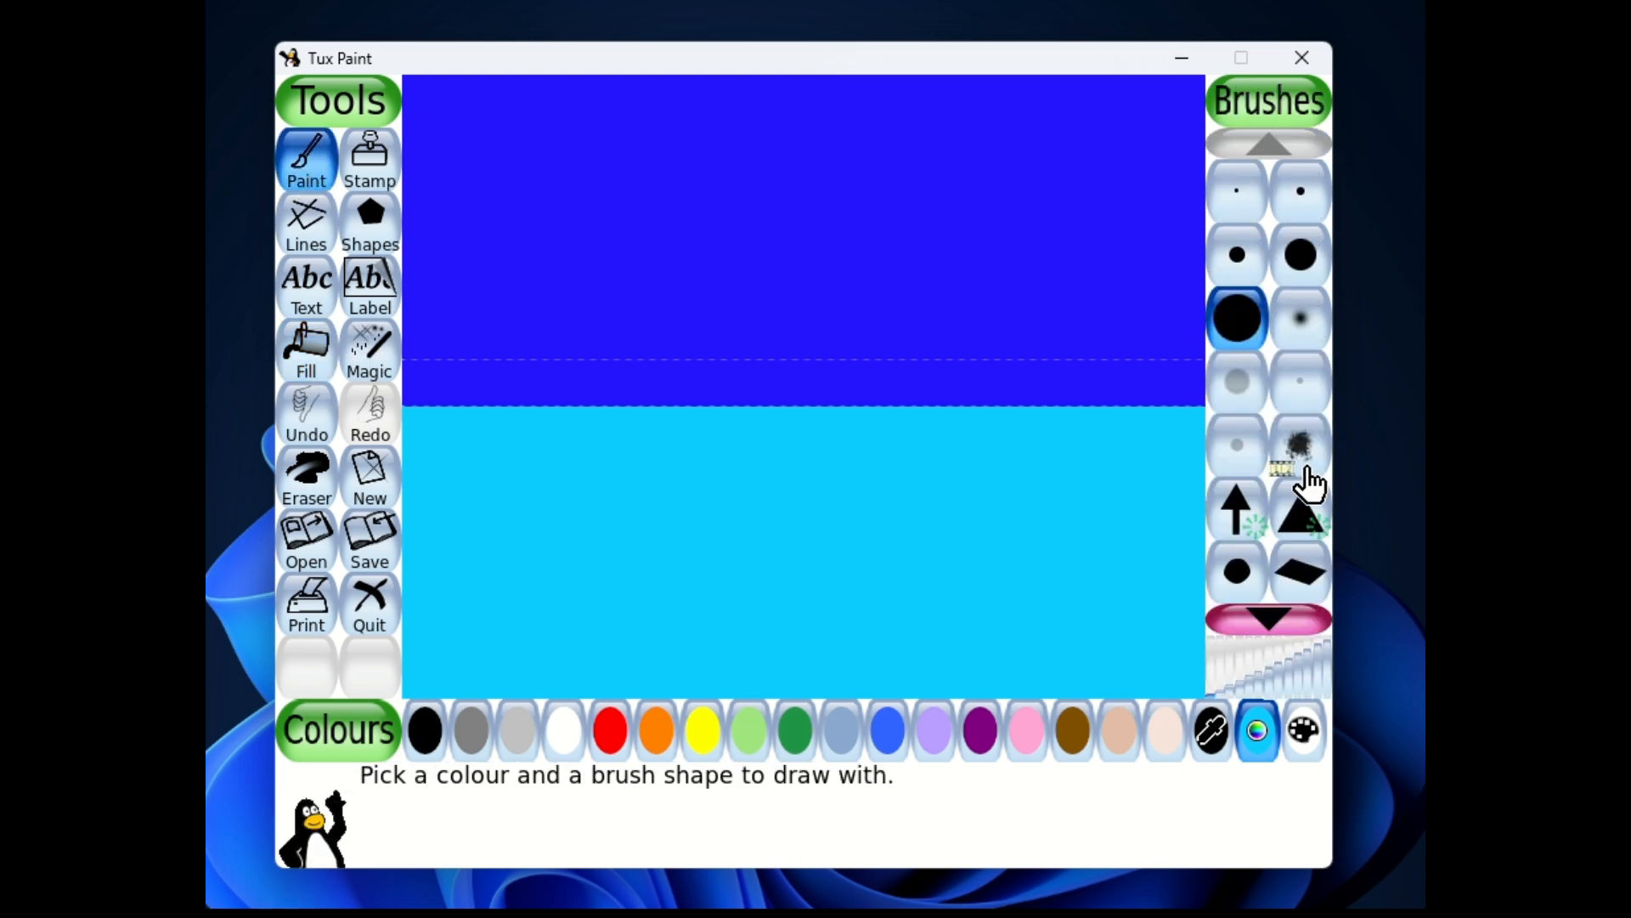
pyautogui.scroll(-1, 1301, 448)
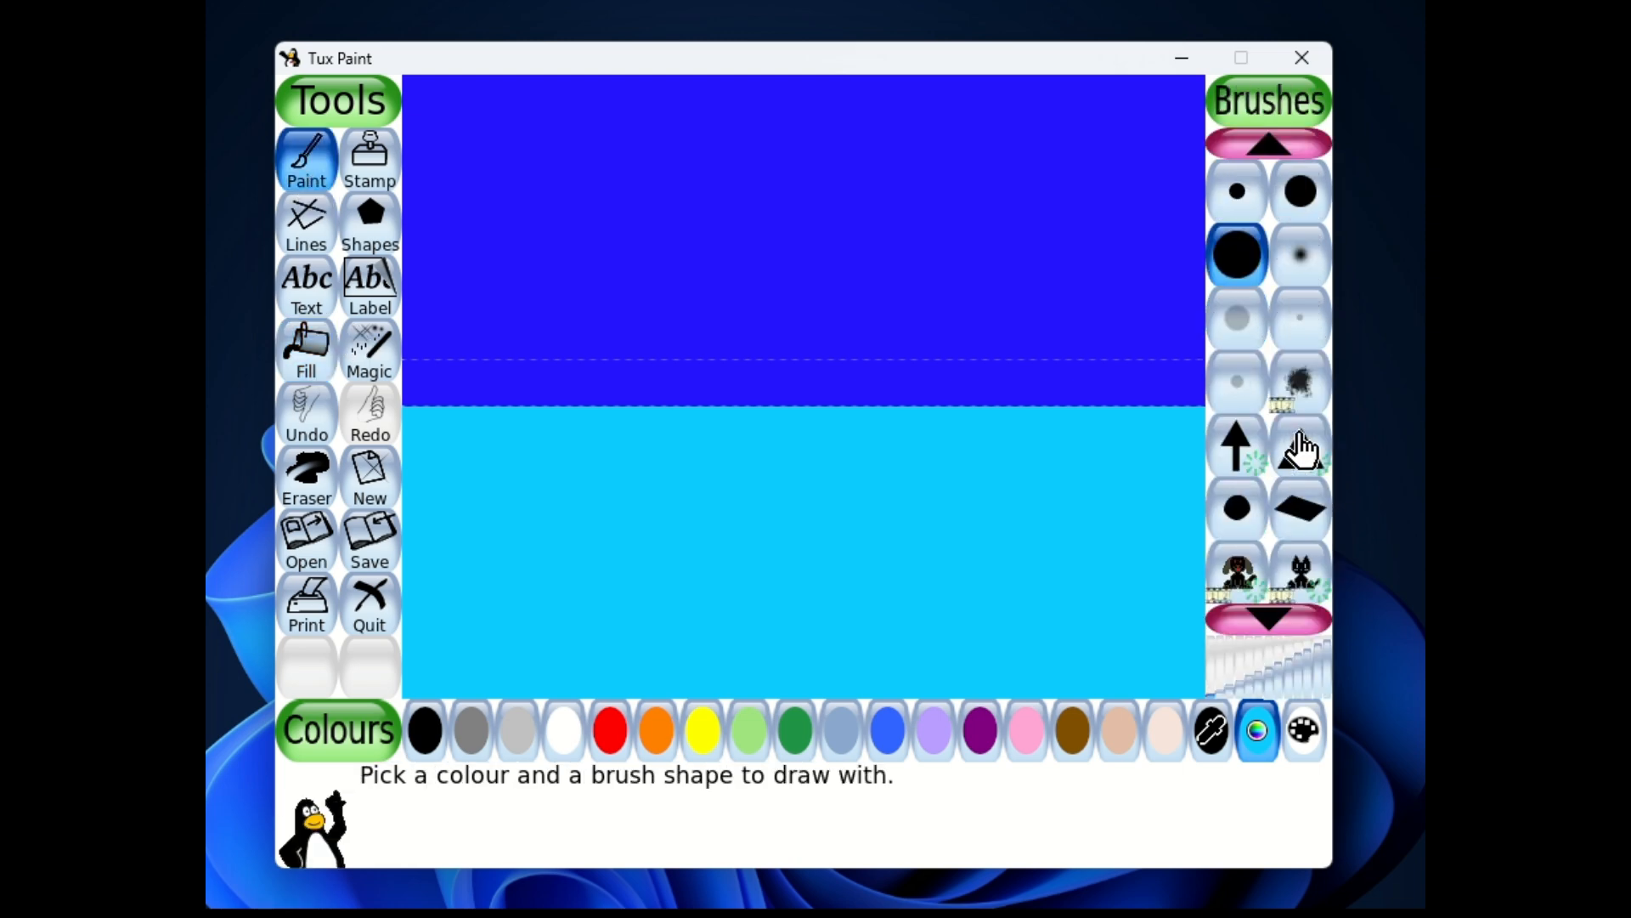
pyautogui.scroll(-8, 1301, 448)
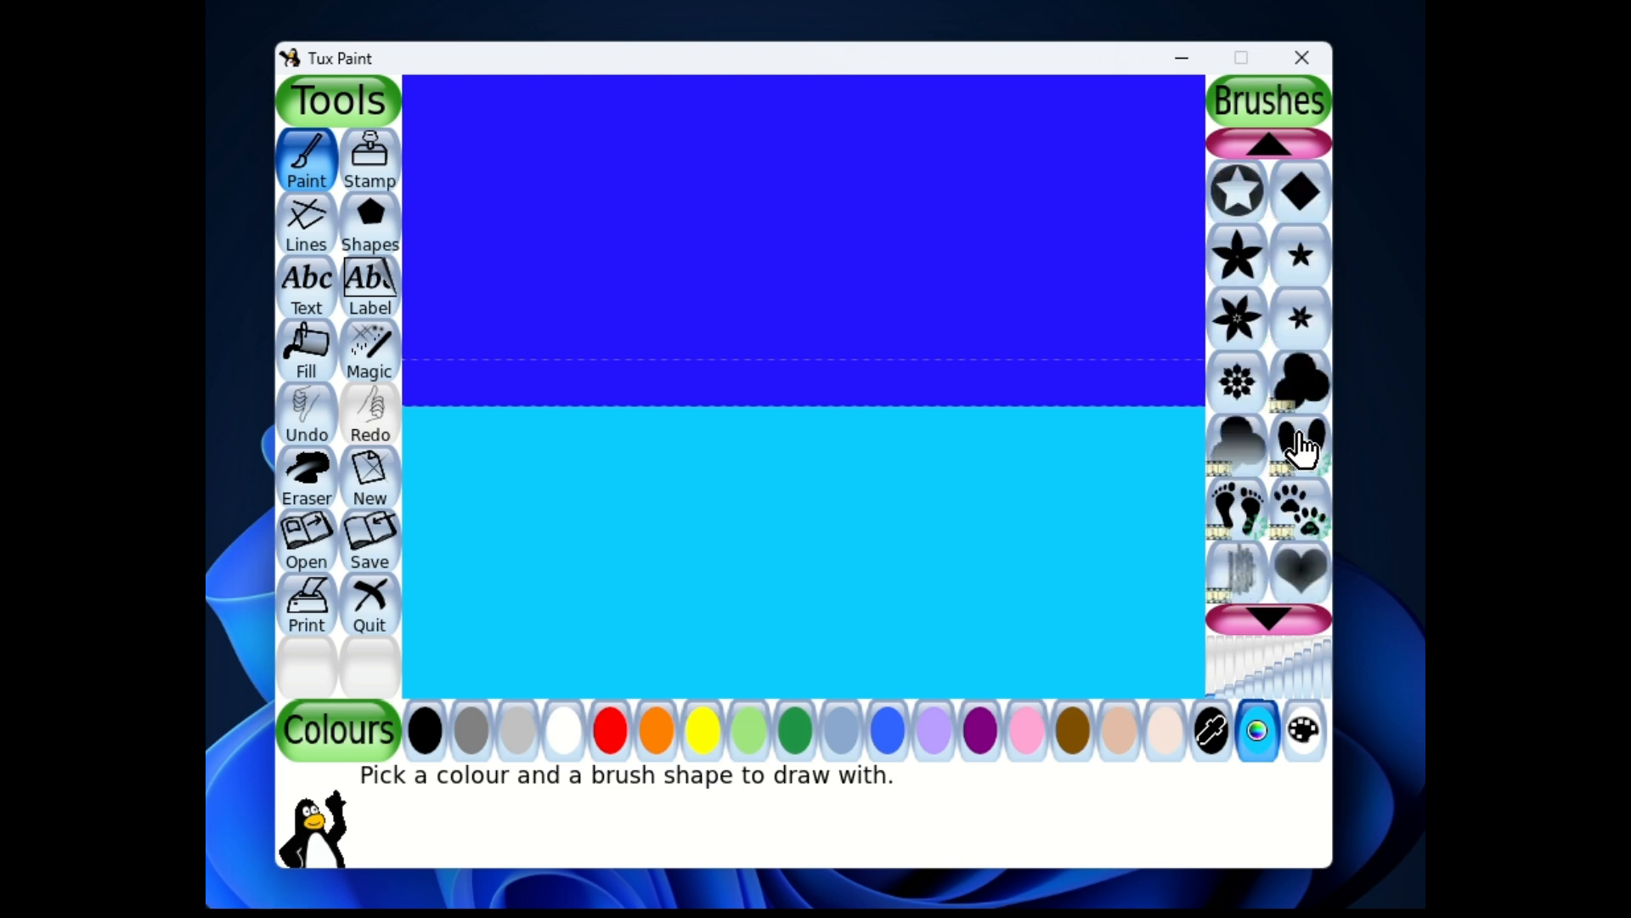
pyautogui.scroll(-3, 1298, 531)
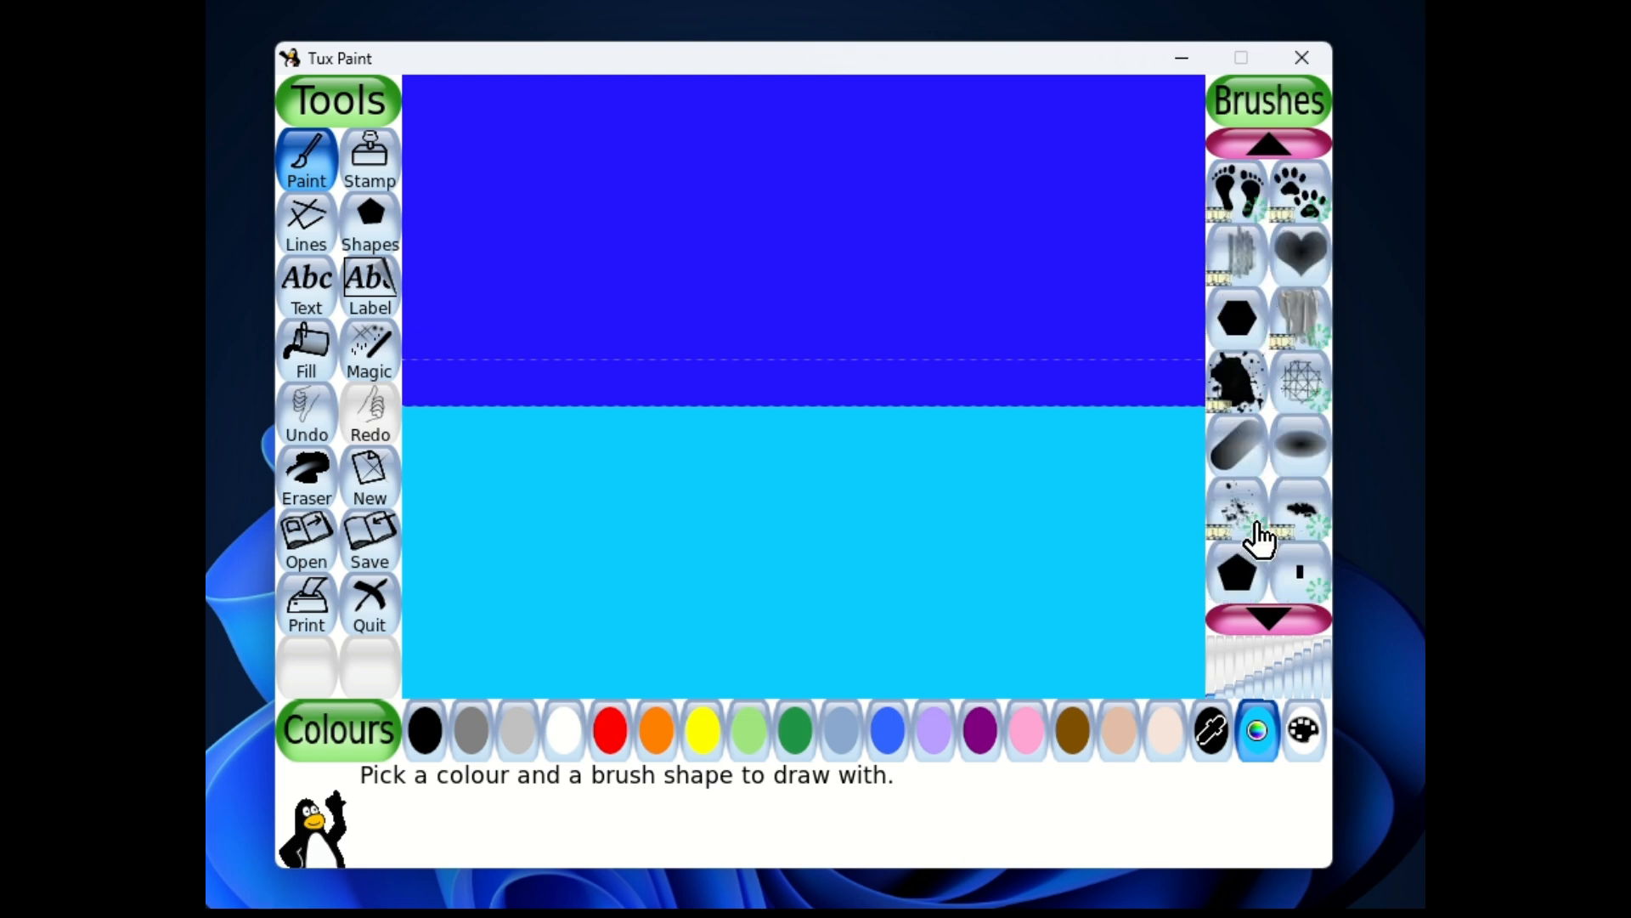
pyautogui.scroll(-8, 1260, 538)
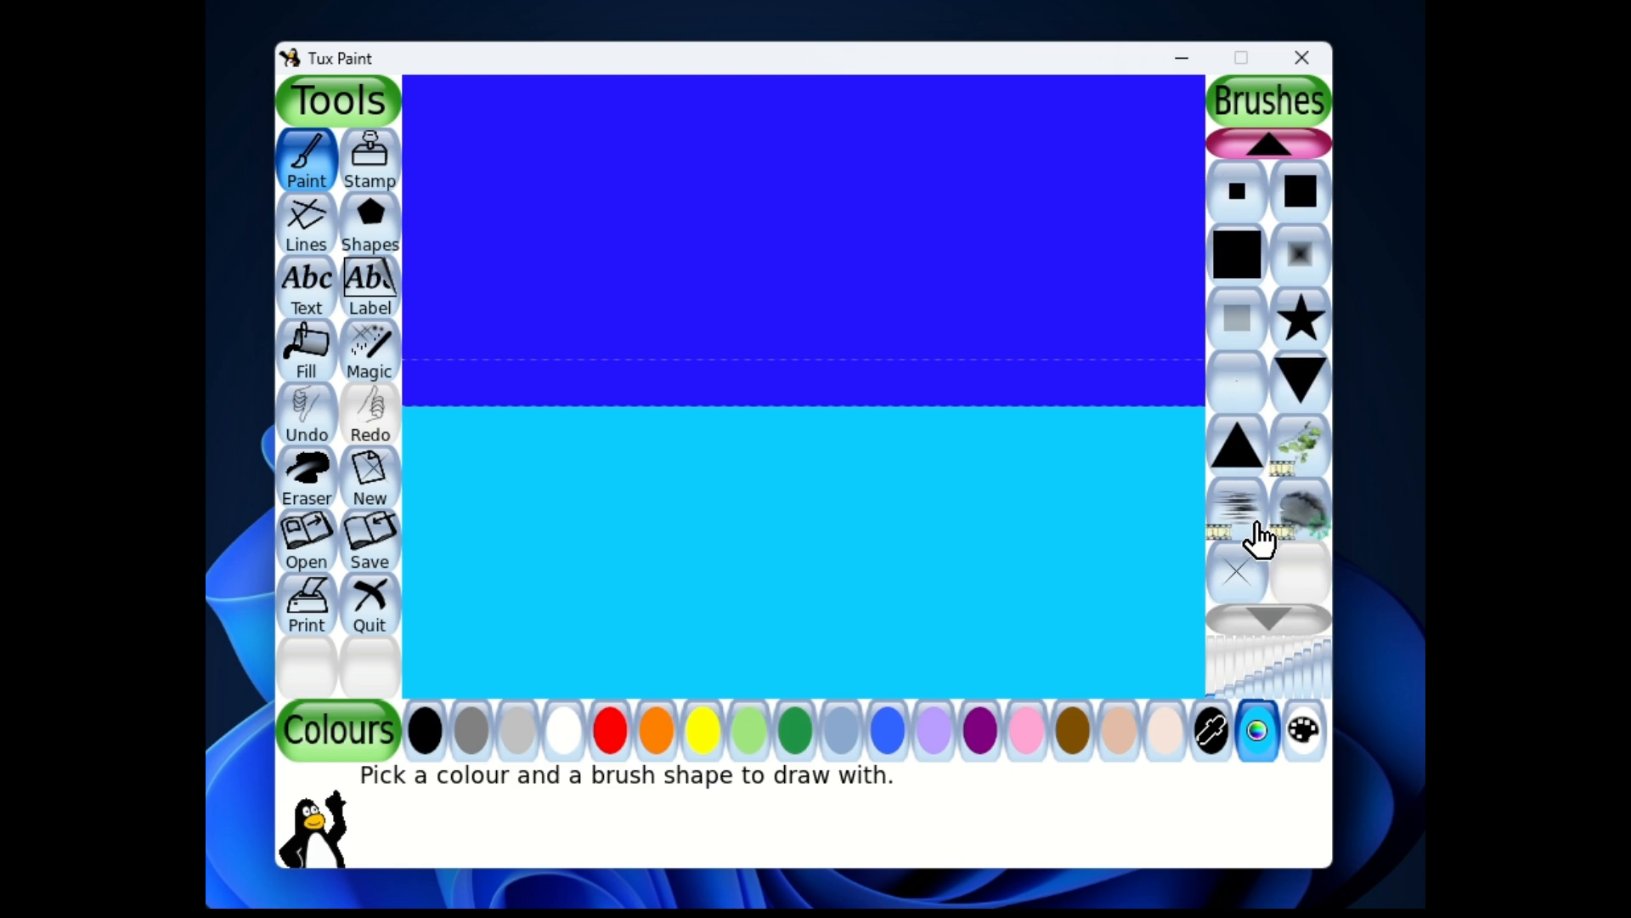
pyautogui.scroll(8, 1260, 538)
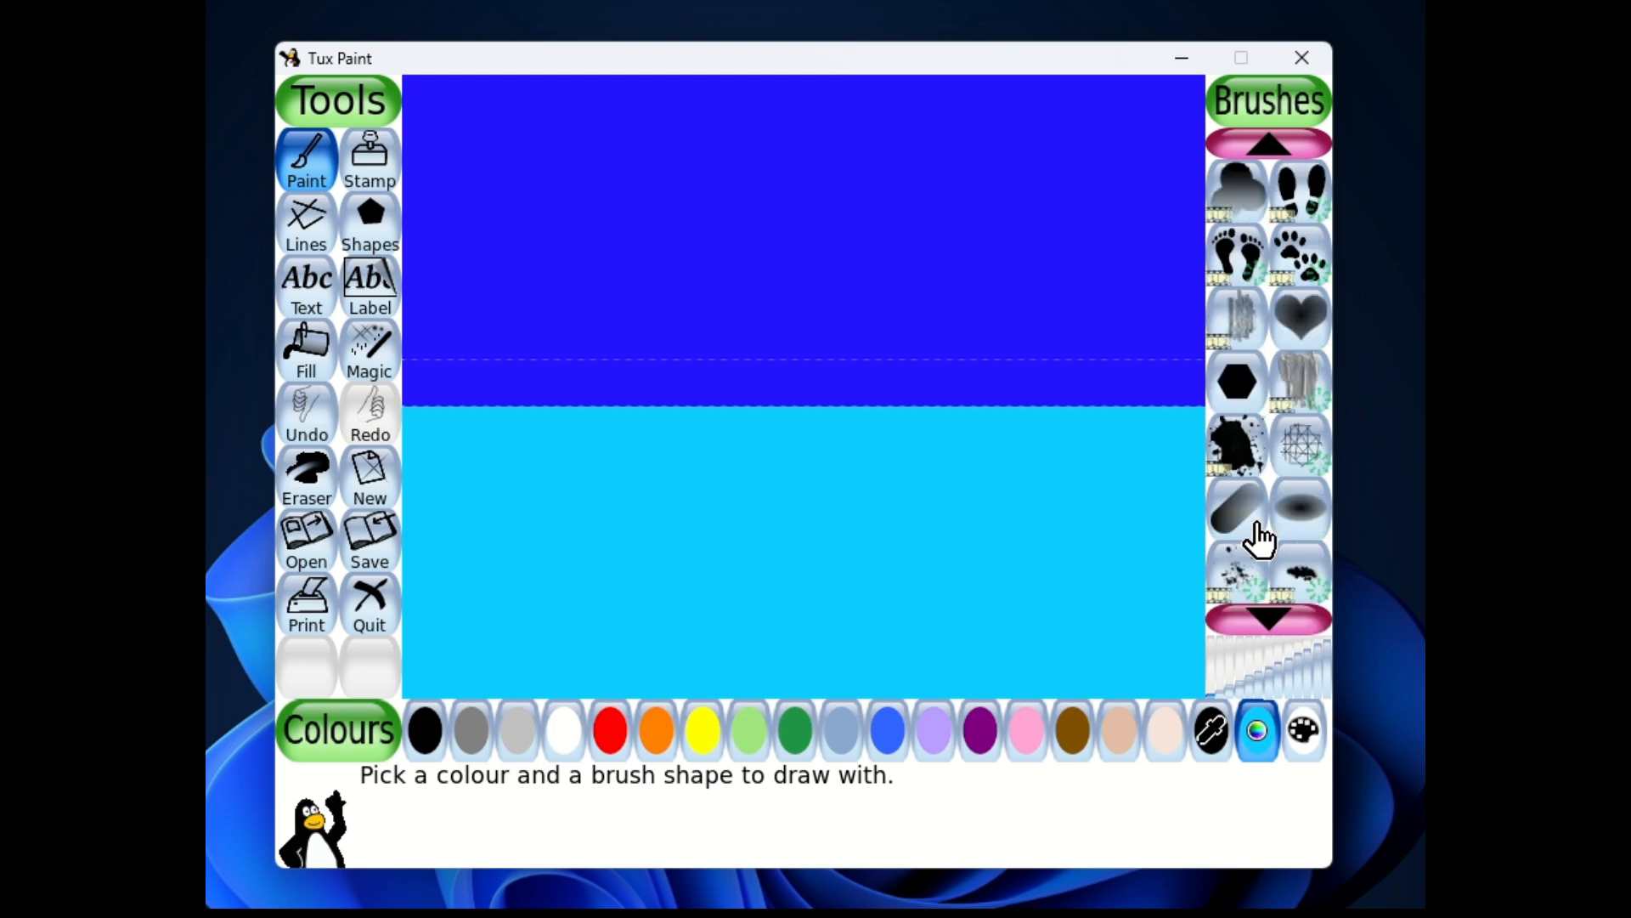
pyautogui.scroll(2, 1260, 538)
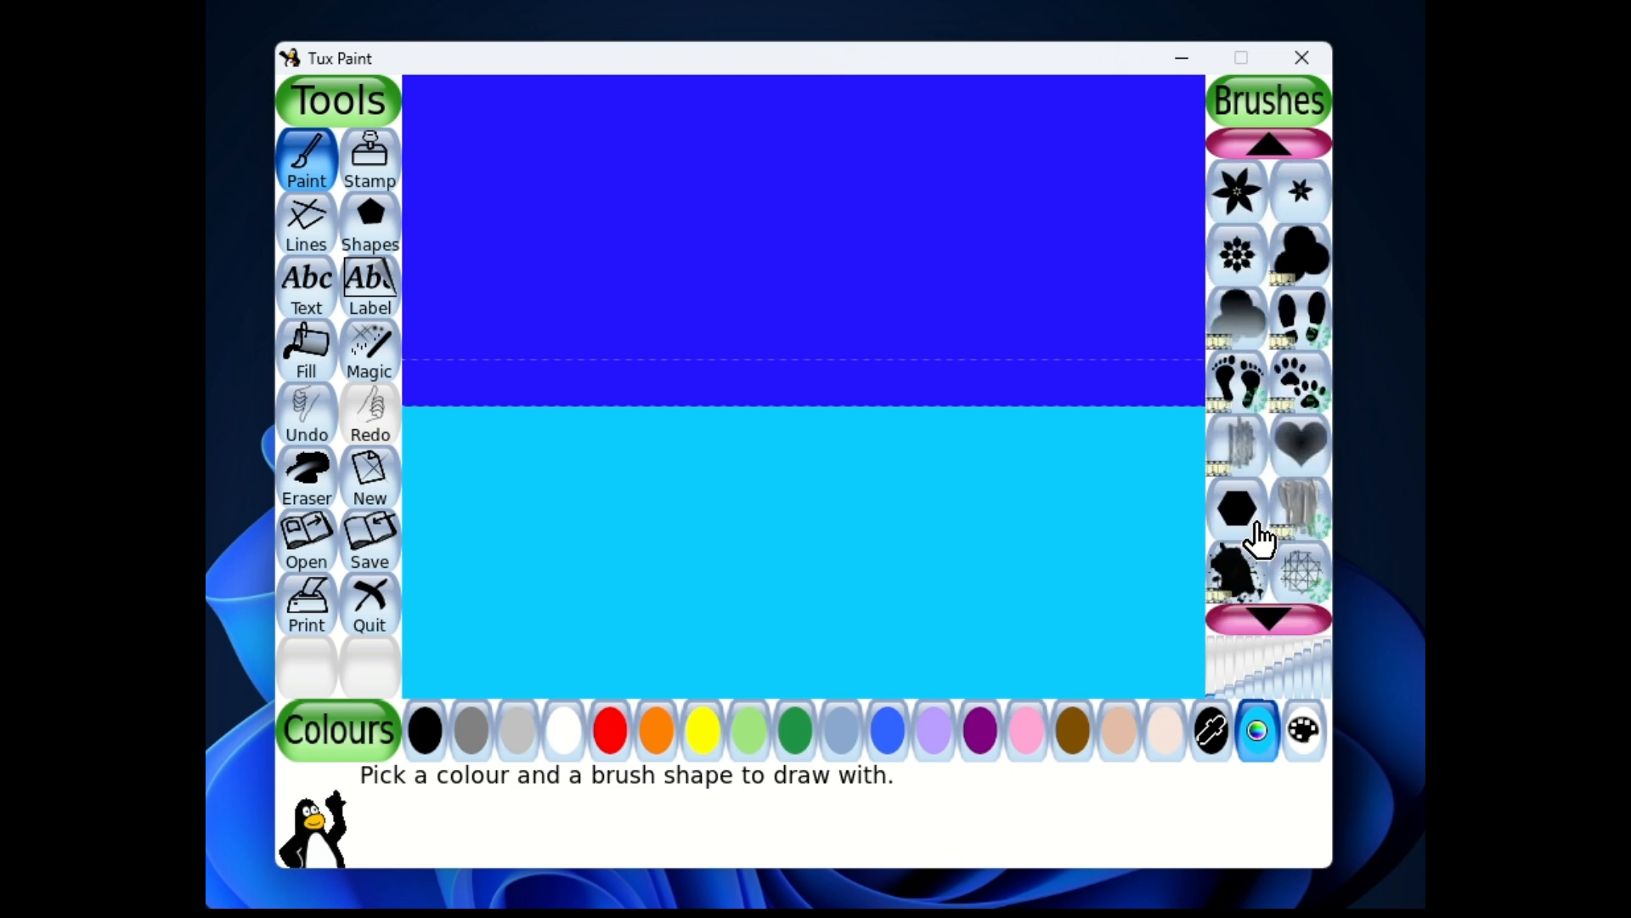
pyautogui.click(1252, 336)
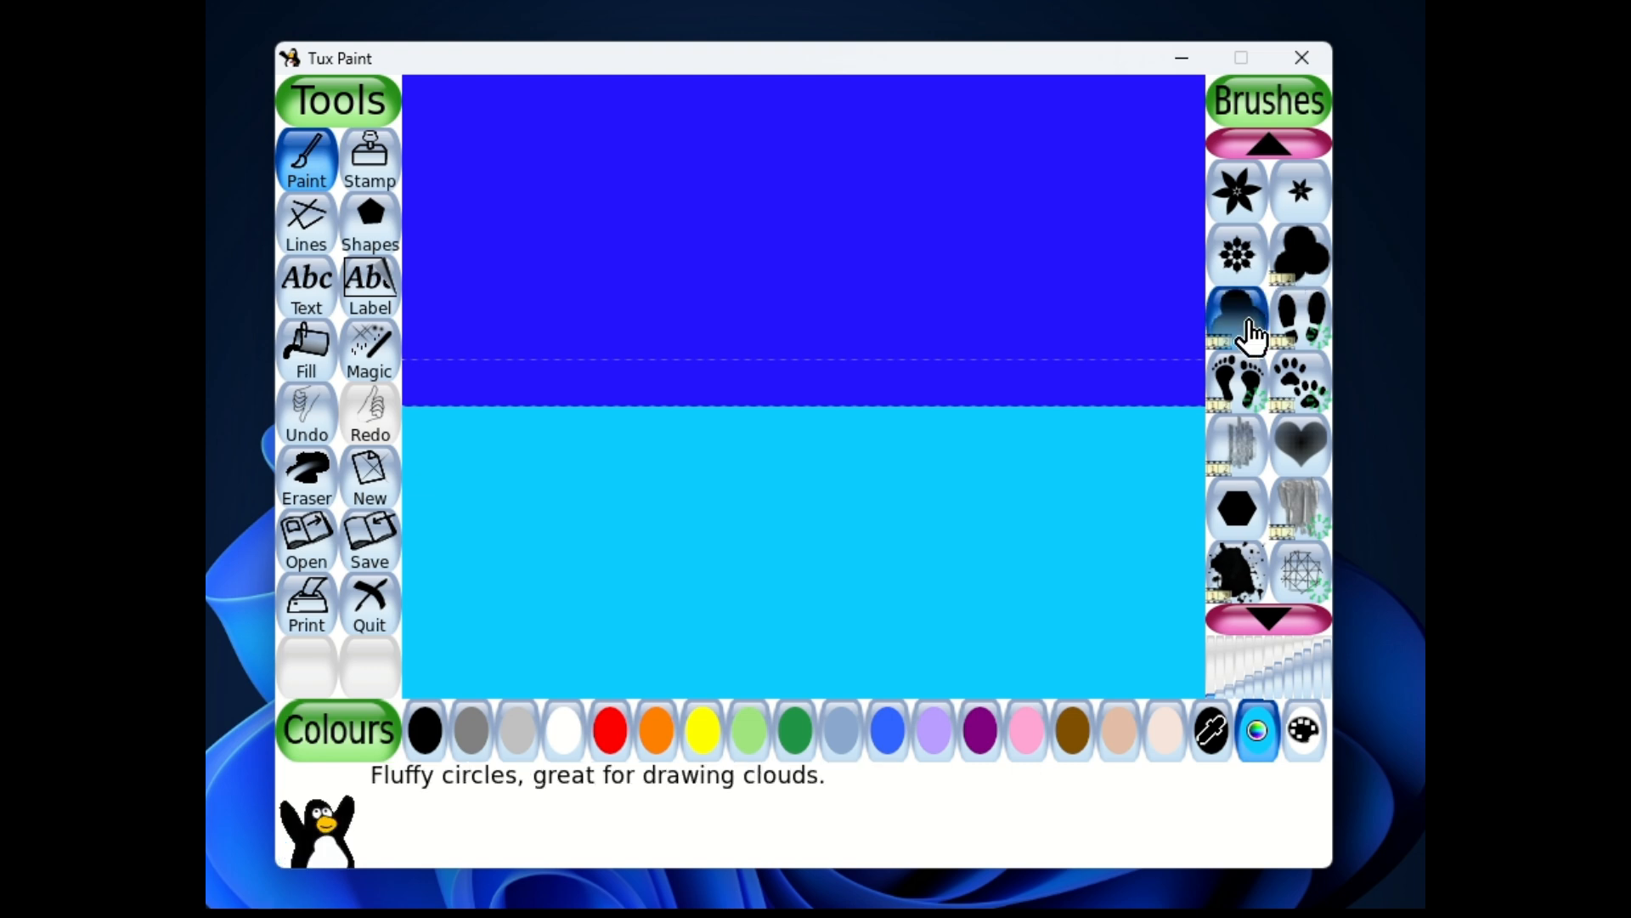
pyautogui.click(571, 748)
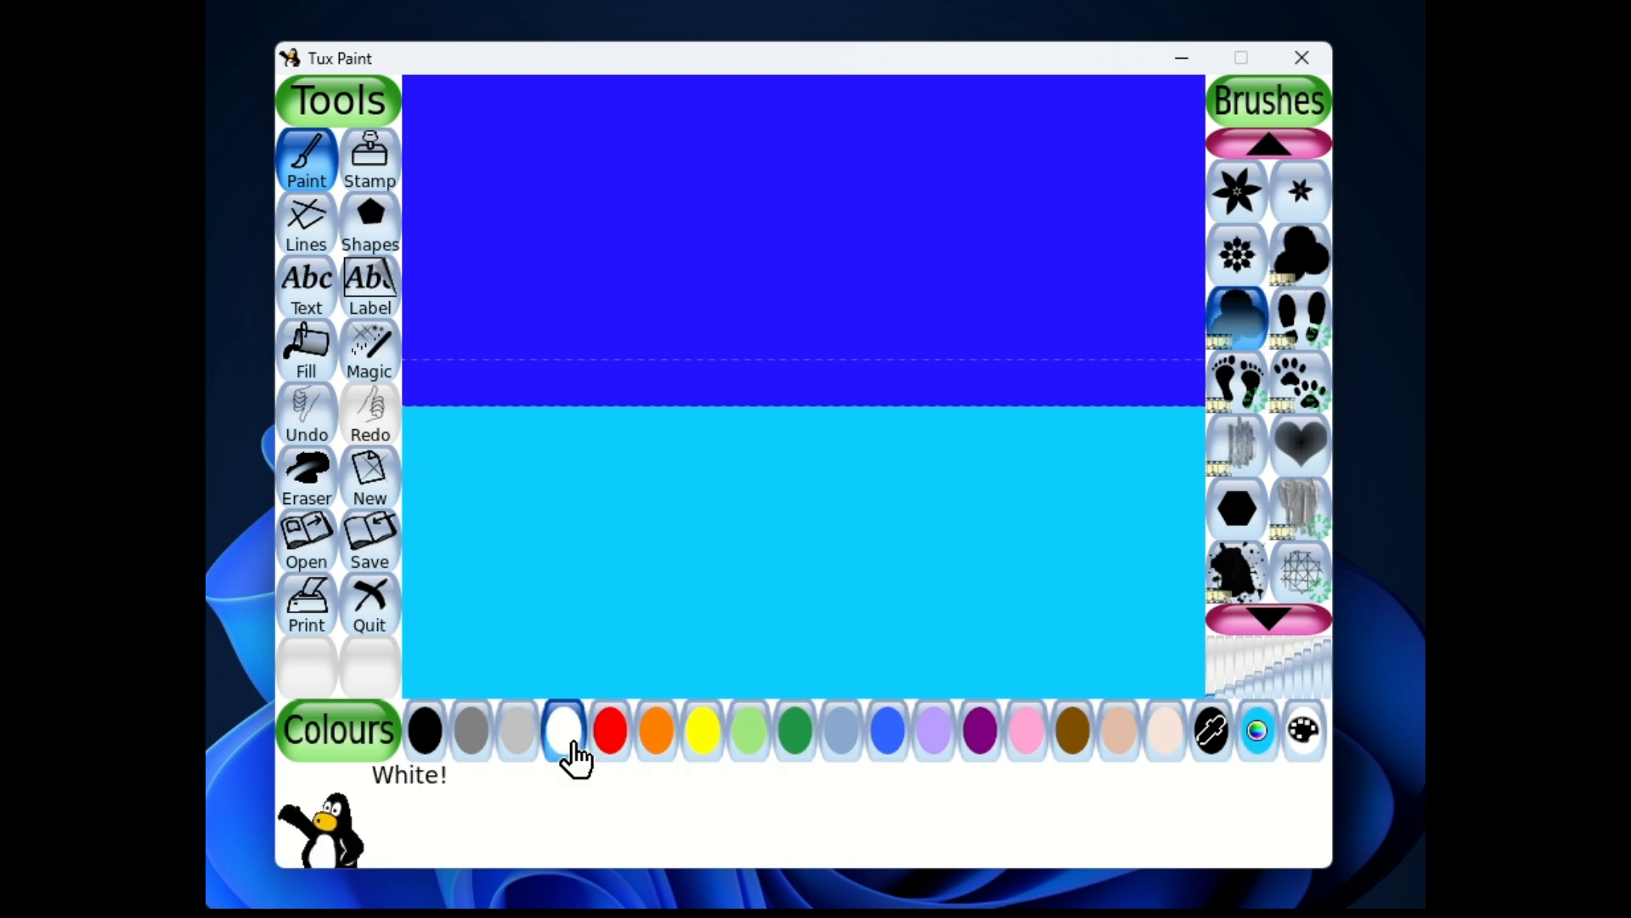
pyautogui.click(438, 103)
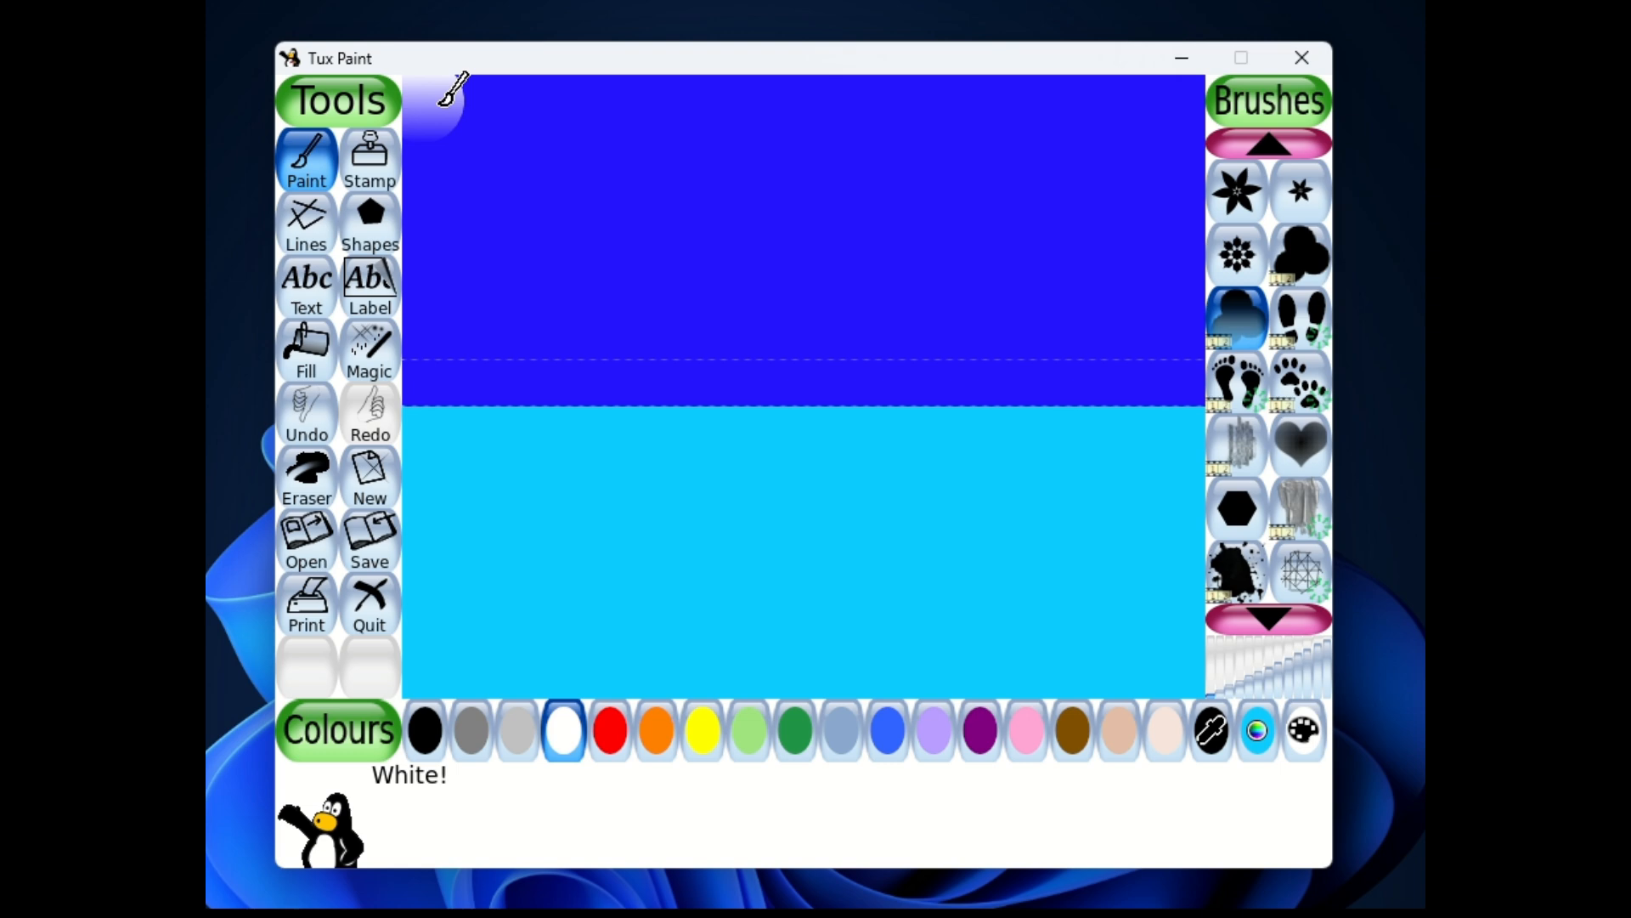
pyautogui.moveTo(440, 104)
pyautogui.mouseDown()
pyautogui.moveTo(476, 111)
pyautogui.moveTo(445, 144)
pyautogui.moveTo(426, 127)
pyautogui.moveTo(469, 106)
pyautogui.moveTo(418, 140)
pyautogui.moveTo(487, 129)
pyautogui.moveTo(512, 102)
pyautogui.moveTo(588, 128)
pyautogui.moveTo(563, 110)
pyautogui.moveTo(553, 80)
pyautogui.mouseUp()
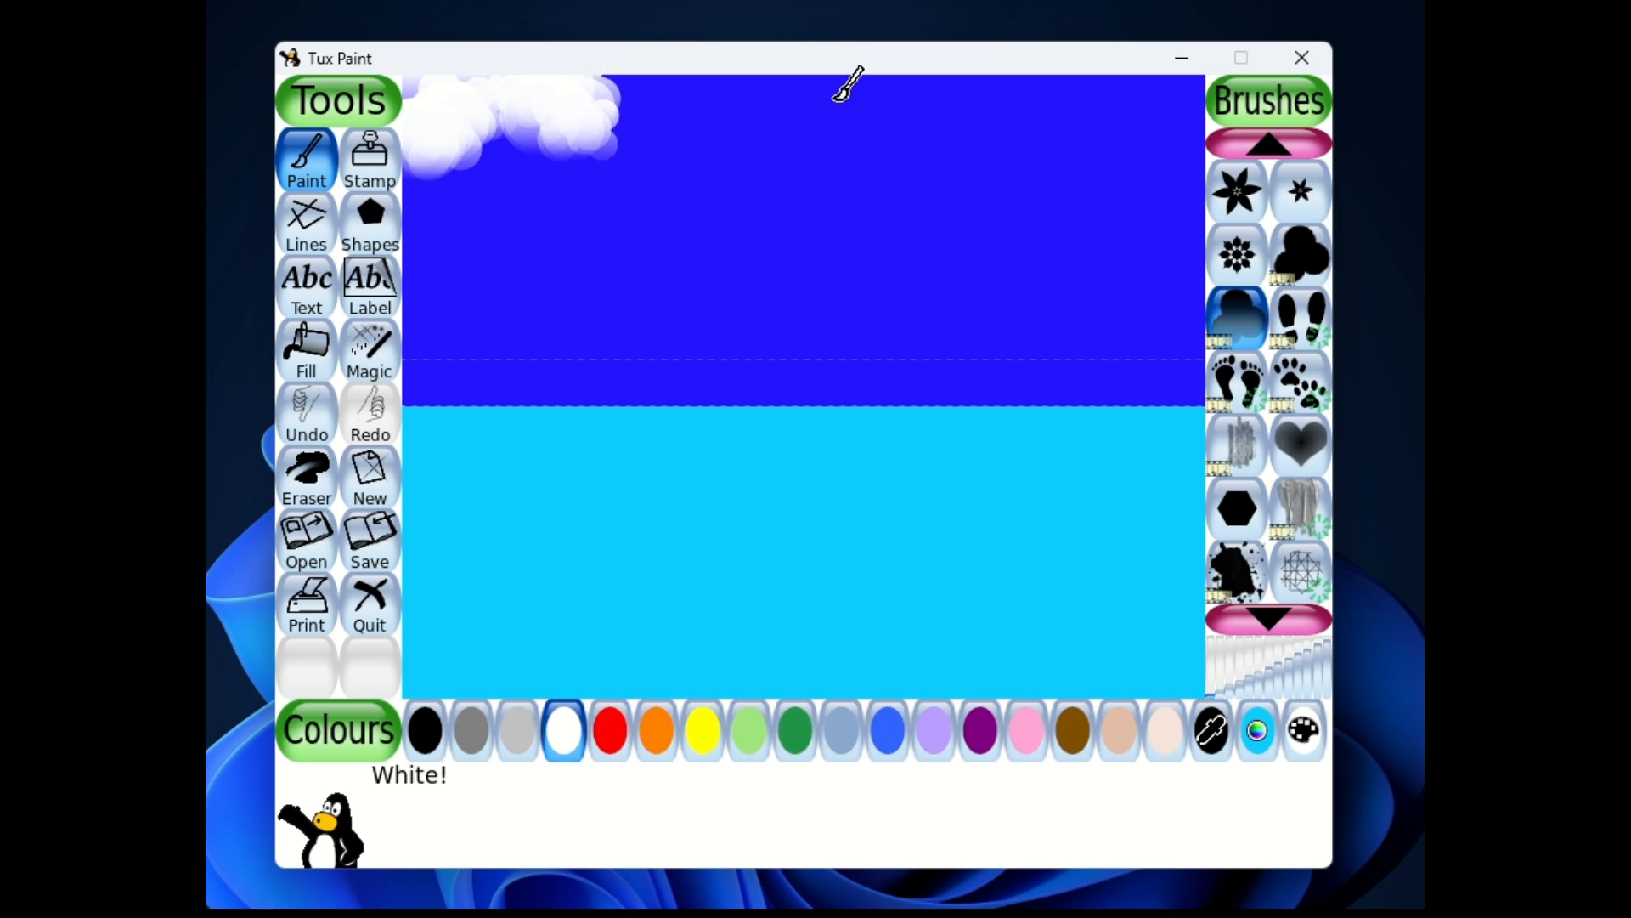
pyautogui.moveTo(709, 89)
pyautogui.mouseDown()
pyautogui.moveTo(664, 131)
pyautogui.moveTo(711, 117)
pyautogui.moveTo(780, 137)
pyautogui.moveTo(869, 106)
pyautogui.moveTo(798, 75)
pyautogui.mouseUp()
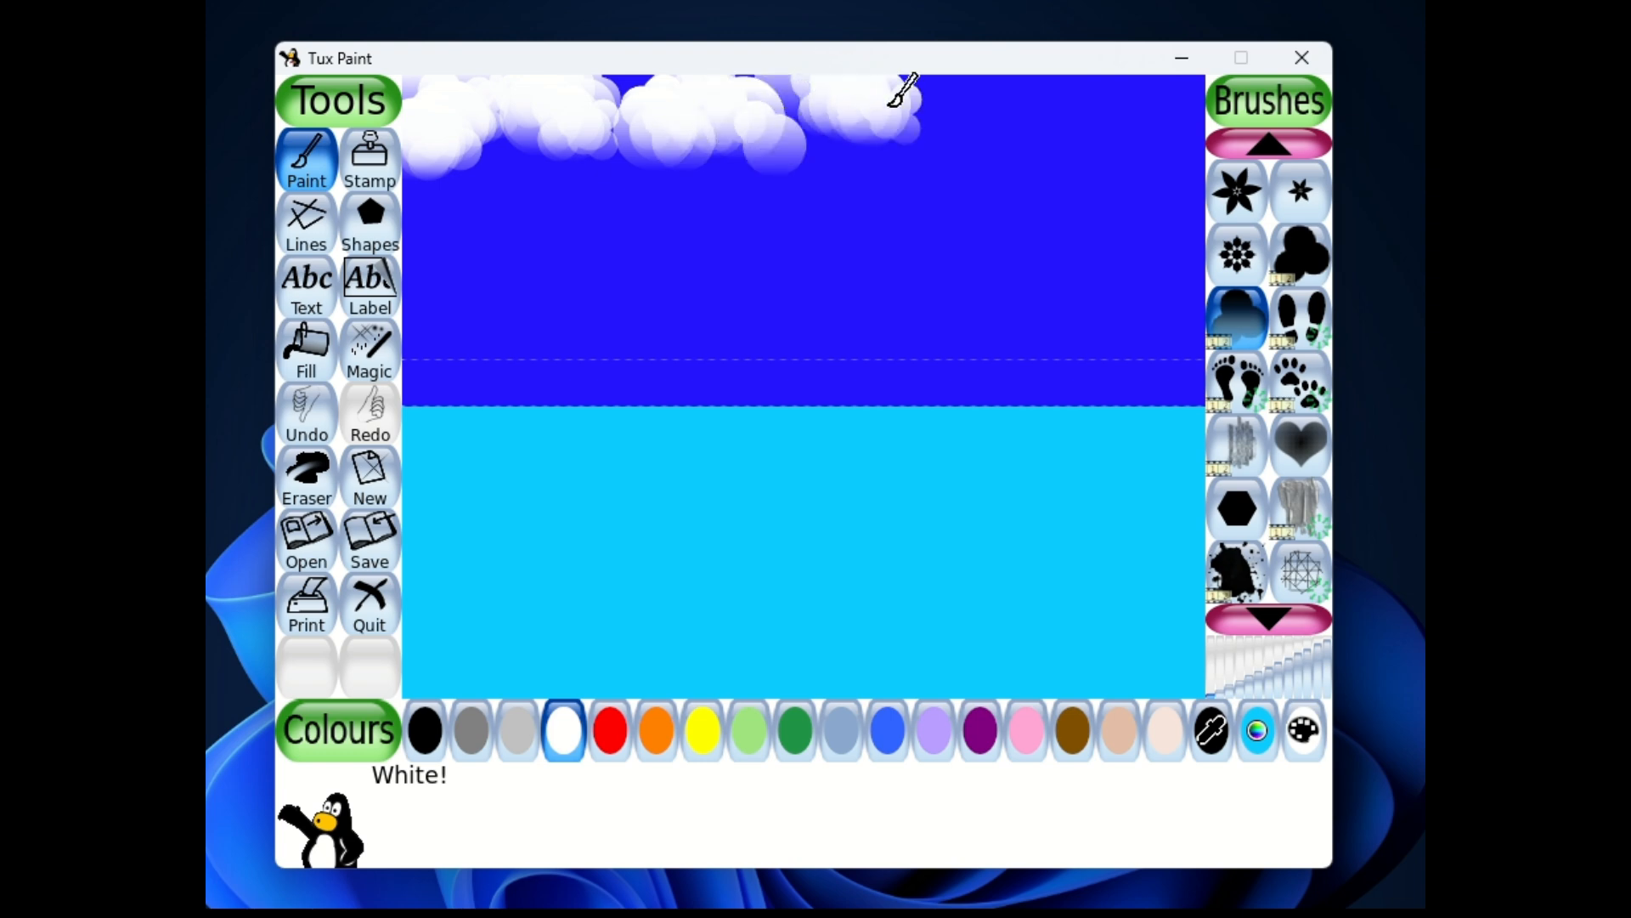
pyautogui.moveTo(951, 89)
pyautogui.mouseDown()
pyautogui.moveTo(977, 80)
pyautogui.moveTo(1111, 116)
pyautogui.moveTo(1079, 133)
pyautogui.moveTo(1045, 109)
pyautogui.moveTo(1130, 136)
pyautogui.mouseUp()
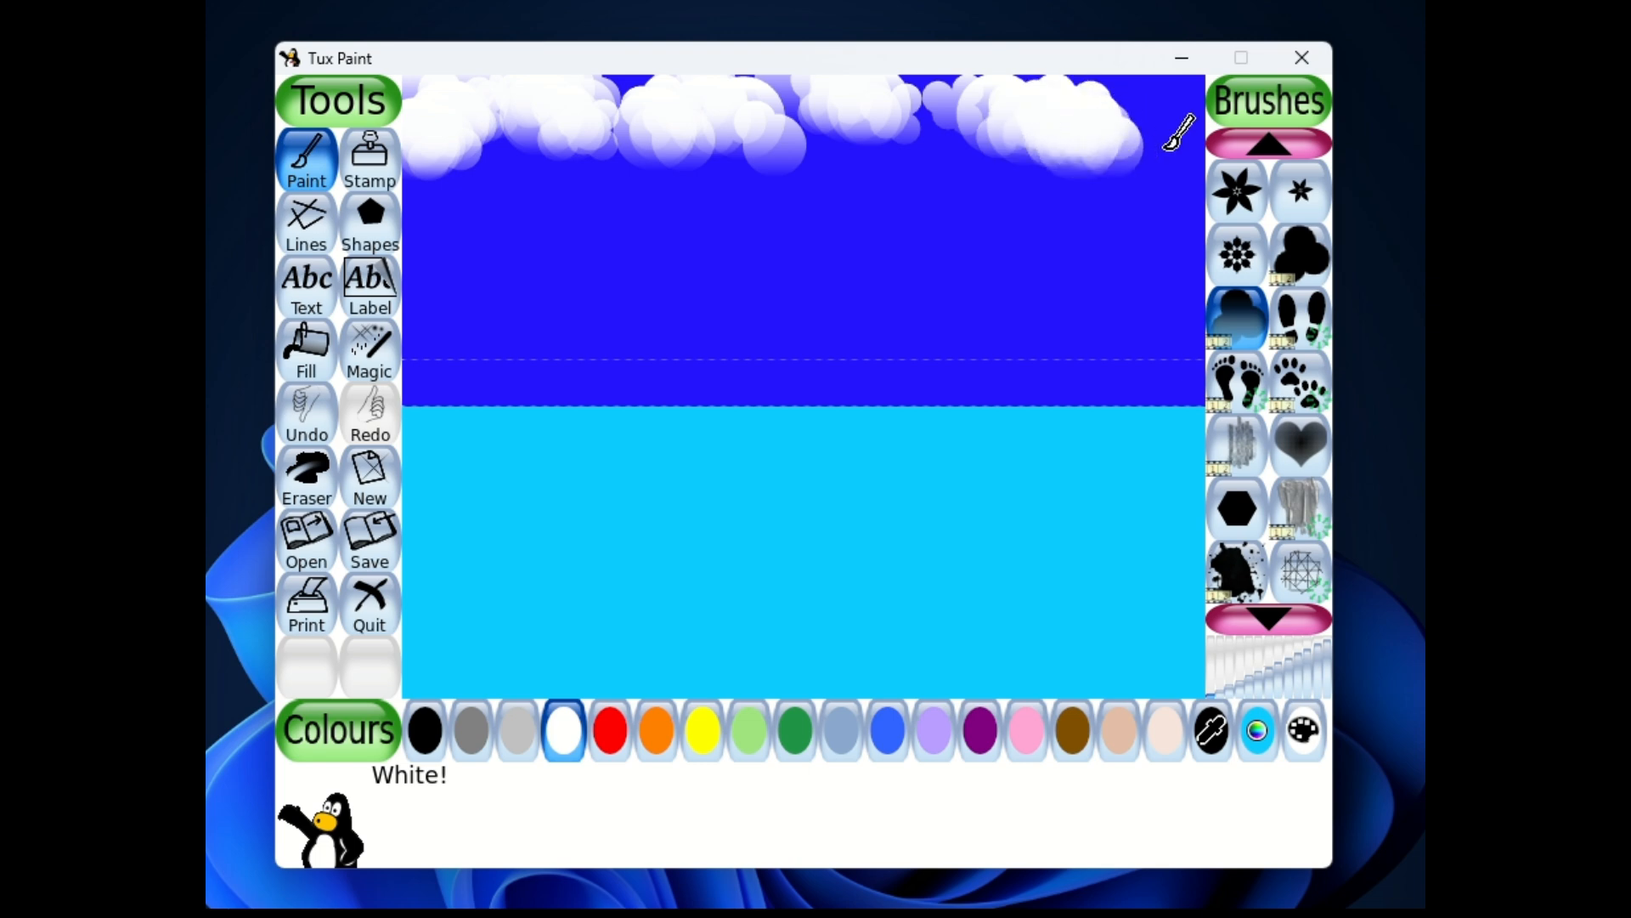
pyautogui.moveTo(1198, 77); pyautogui.dragTo(1184, 91)
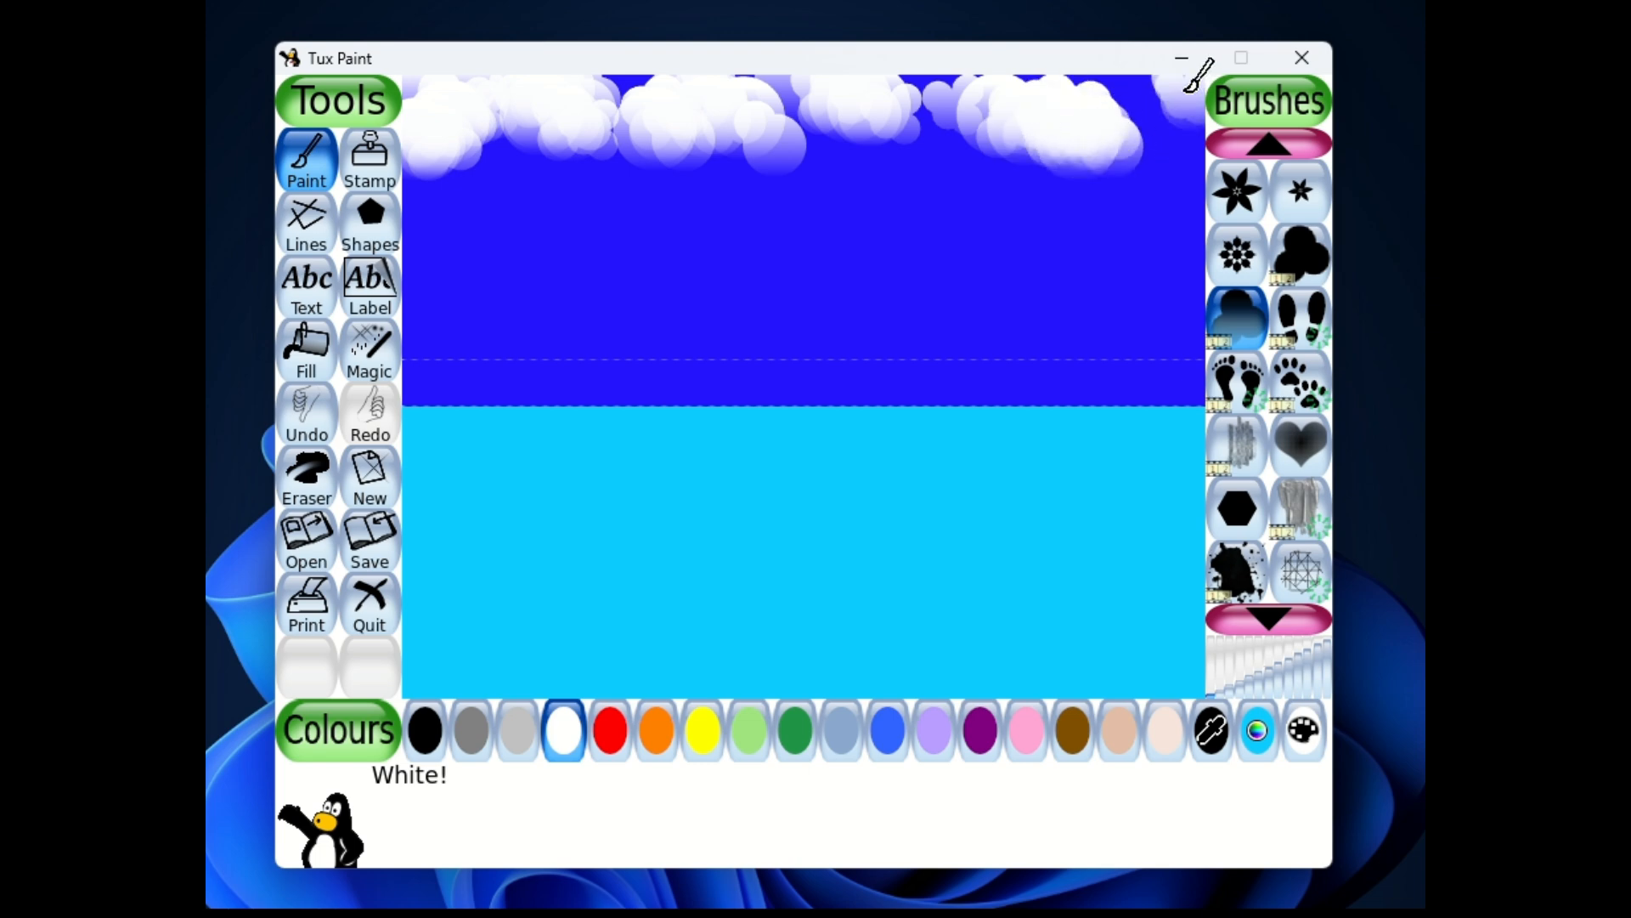
# Step: Add texture to the two rightmost clouds with white strokes of the blotty acrylic brush
pyautogui.scroll(4, 1300, 462)
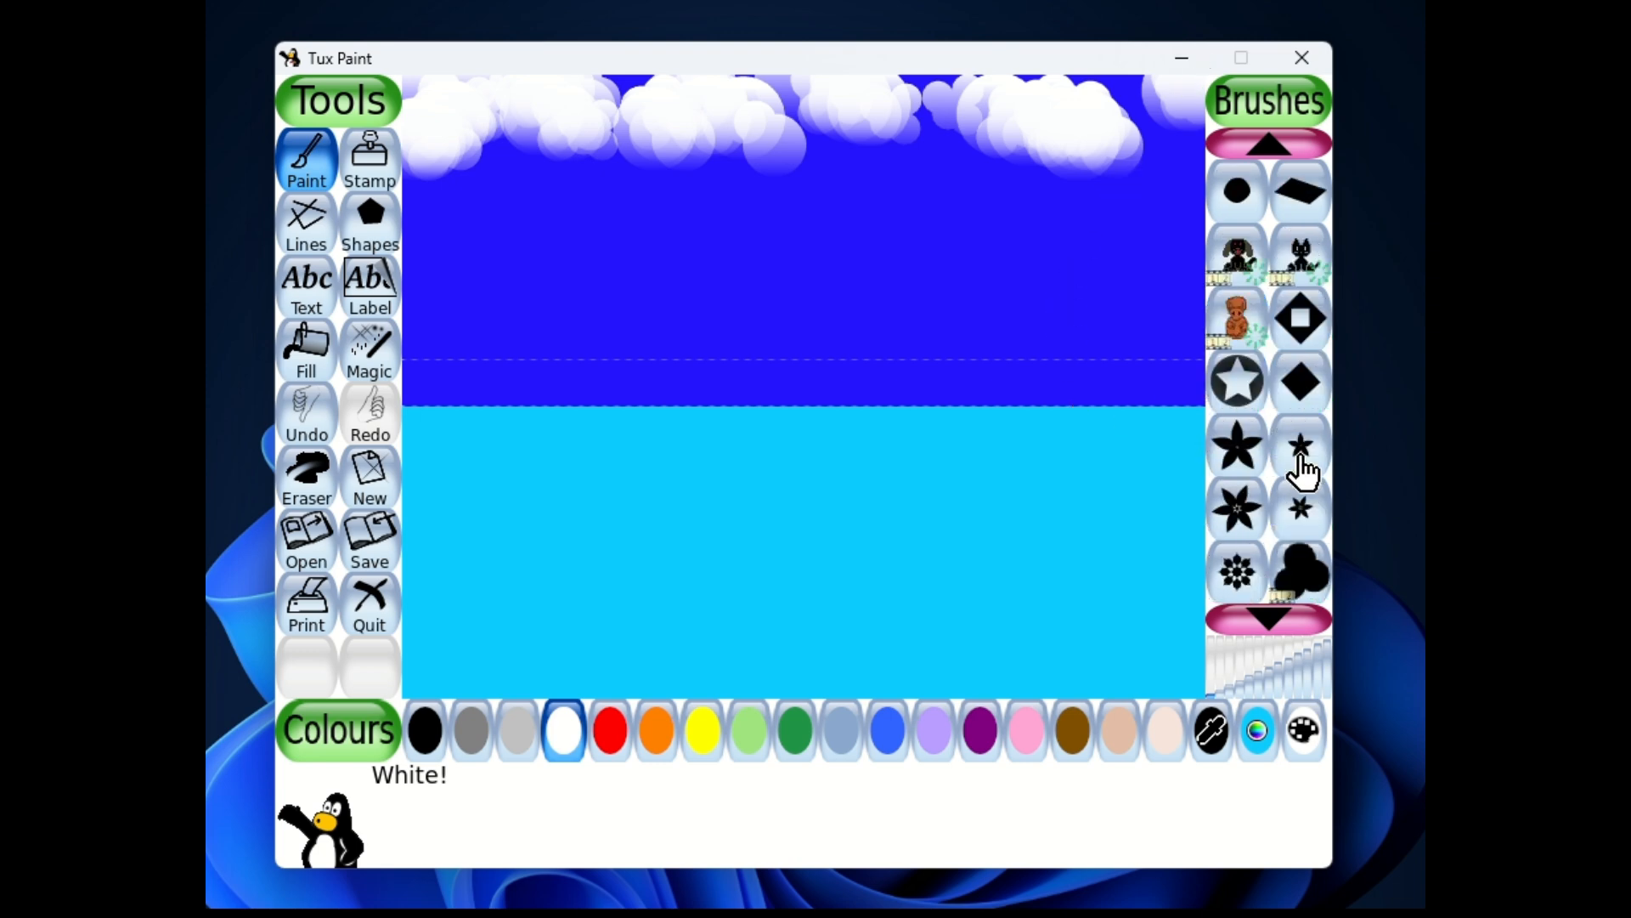
pyautogui.scroll(6, 1300, 459)
pyautogui.click(1299, 445)
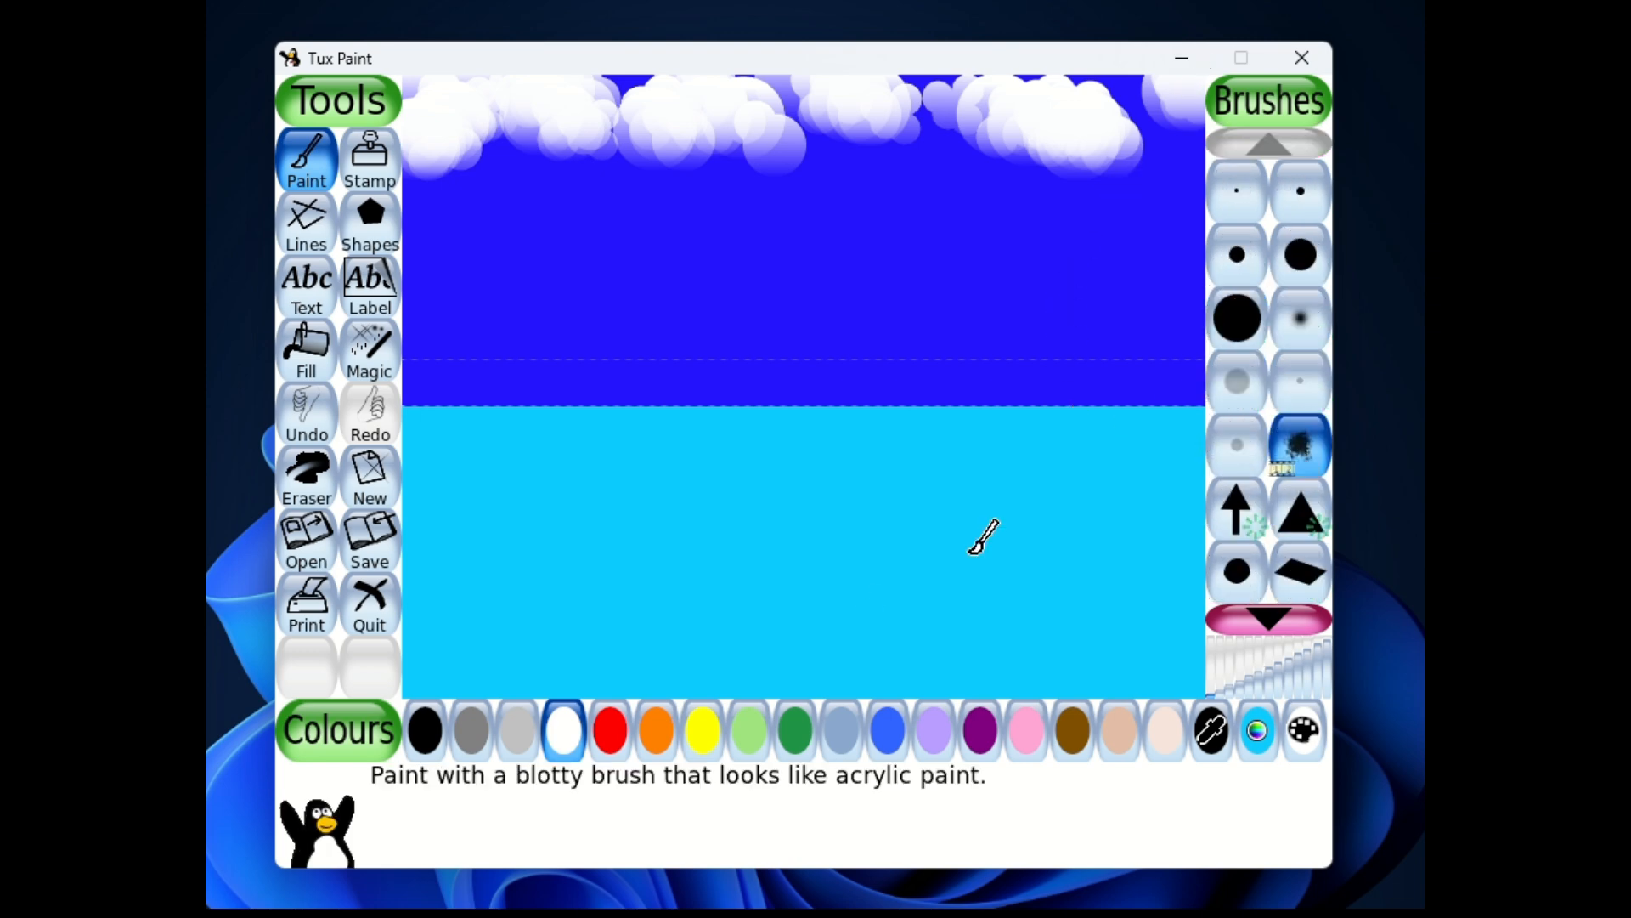
pyautogui.moveTo(965, 100)
pyautogui.mouseDown()
pyautogui.moveTo(986, 116)
pyautogui.moveTo(943, 91)
pyautogui.moveTo(980, 91)
pyautogui.mouseUp()
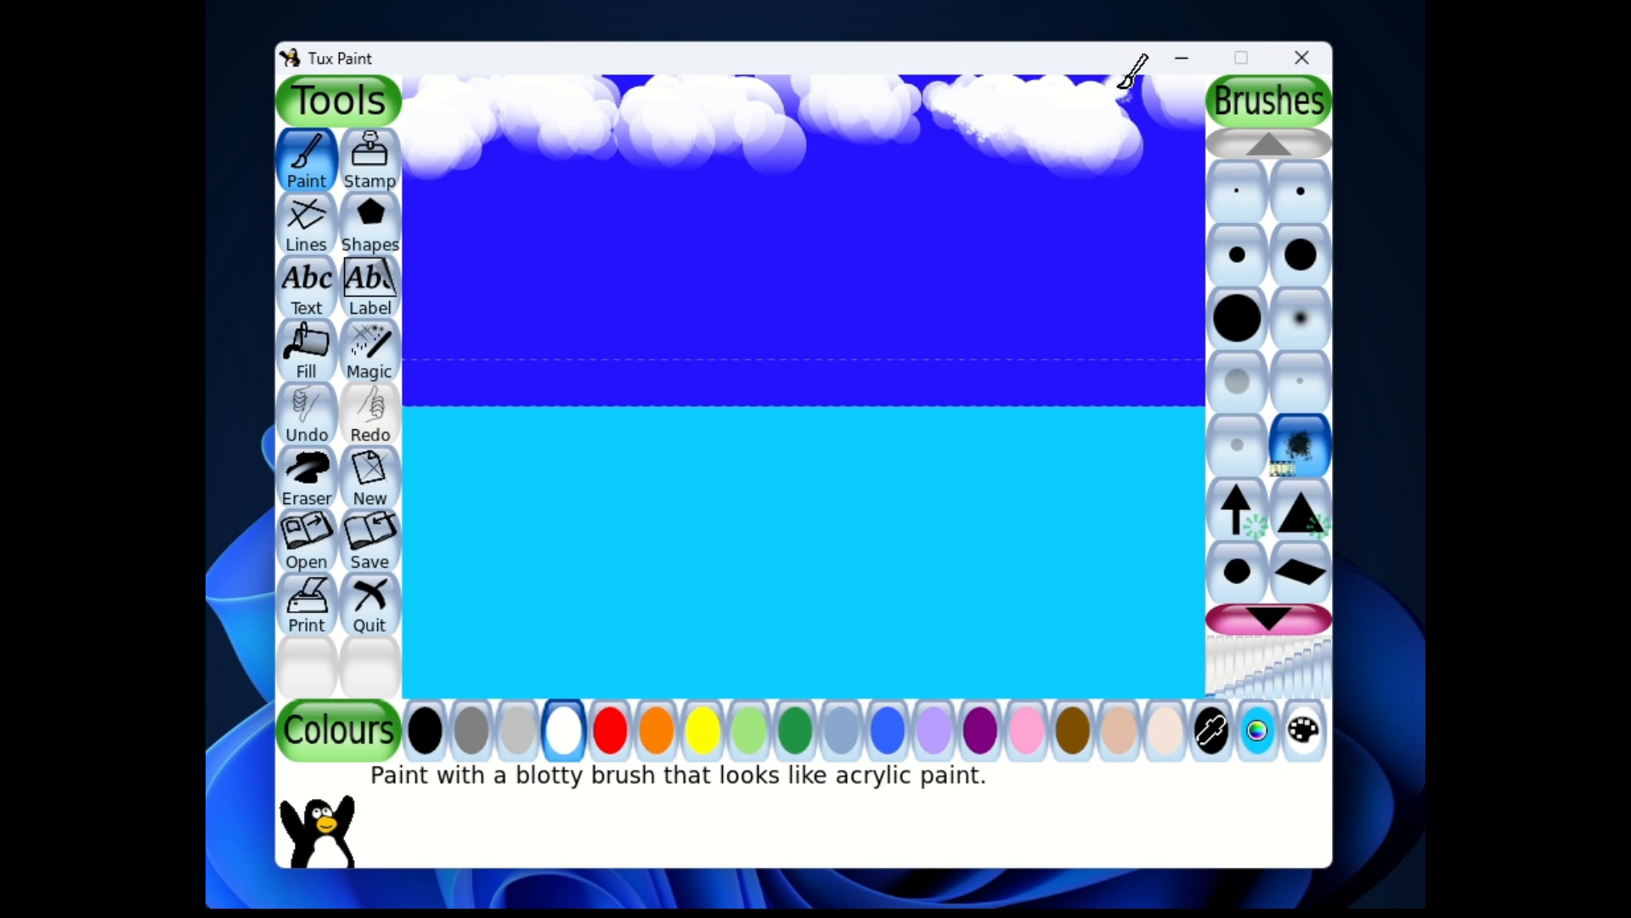
pyautogui.moveTo(1120, 87)
pyautogui.mouseDown()
pyautogui.moveTo(1183, 112)
pyautogui.moveTo(1170, 92)
pyautogui.moveTo(1156, 91)
pyautogui.moveTo(1196, 121)
pyautogui.mouseUp()
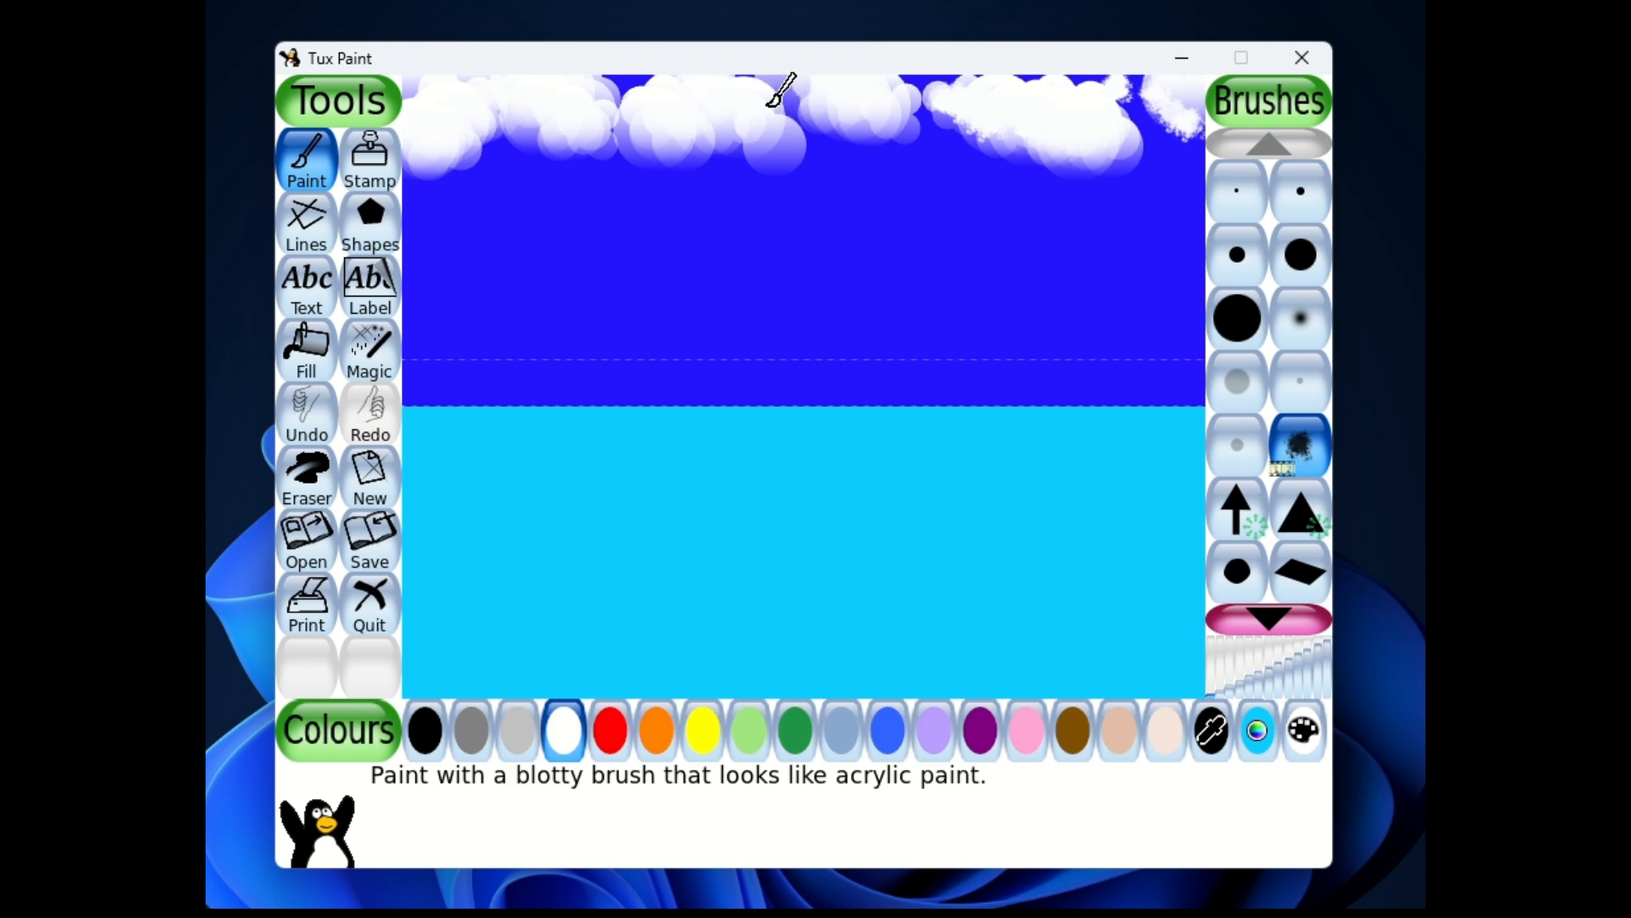
# Step: Texture the remaining clouds along the canvas's upper edge with white strokes of the blotty acrylic brush
pyautogui.moveTo(769, 103)
pyautogui.mouseDown()
pyautogui.moveTo(759, 141)
pyautogui.moveTo(671, 145)
pyautogui.moveTo(645, 117)
pyautogui.moveTo(747, 135)
pyautogui.moveTo(741, 156)
pyautogui.mouseUp()
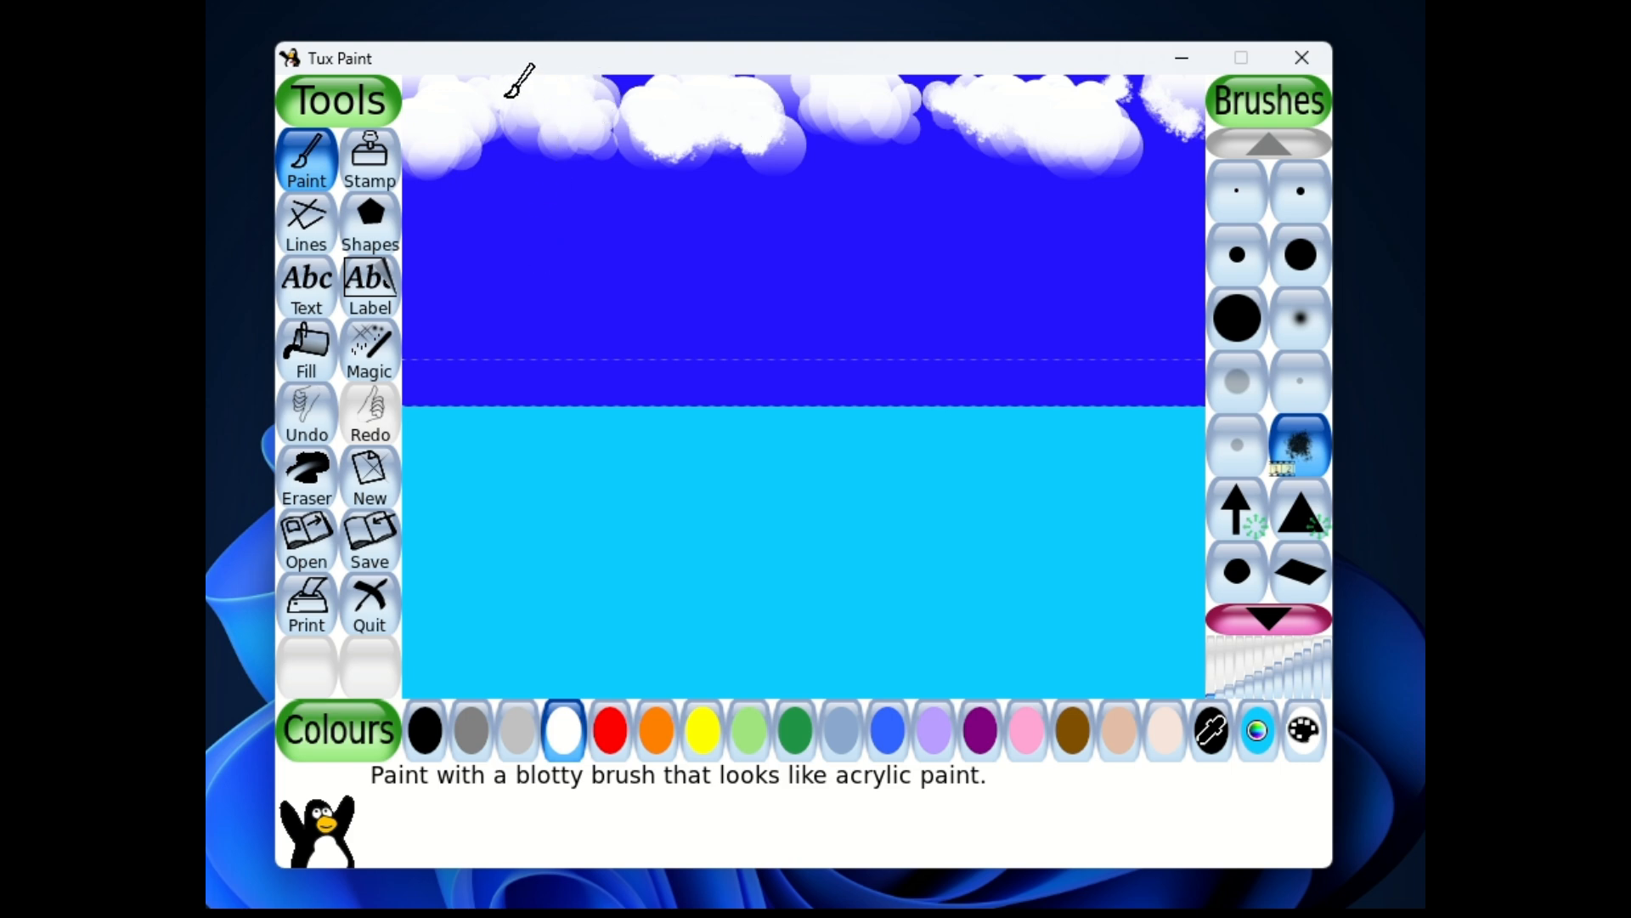
pyautogui.moveTo(506, 96)
pyautogui.mouseDown()
pyautogui.moveTo(546, 136)
pyautogui.moveTo(603, 142)
pyautogui.mouseUp()
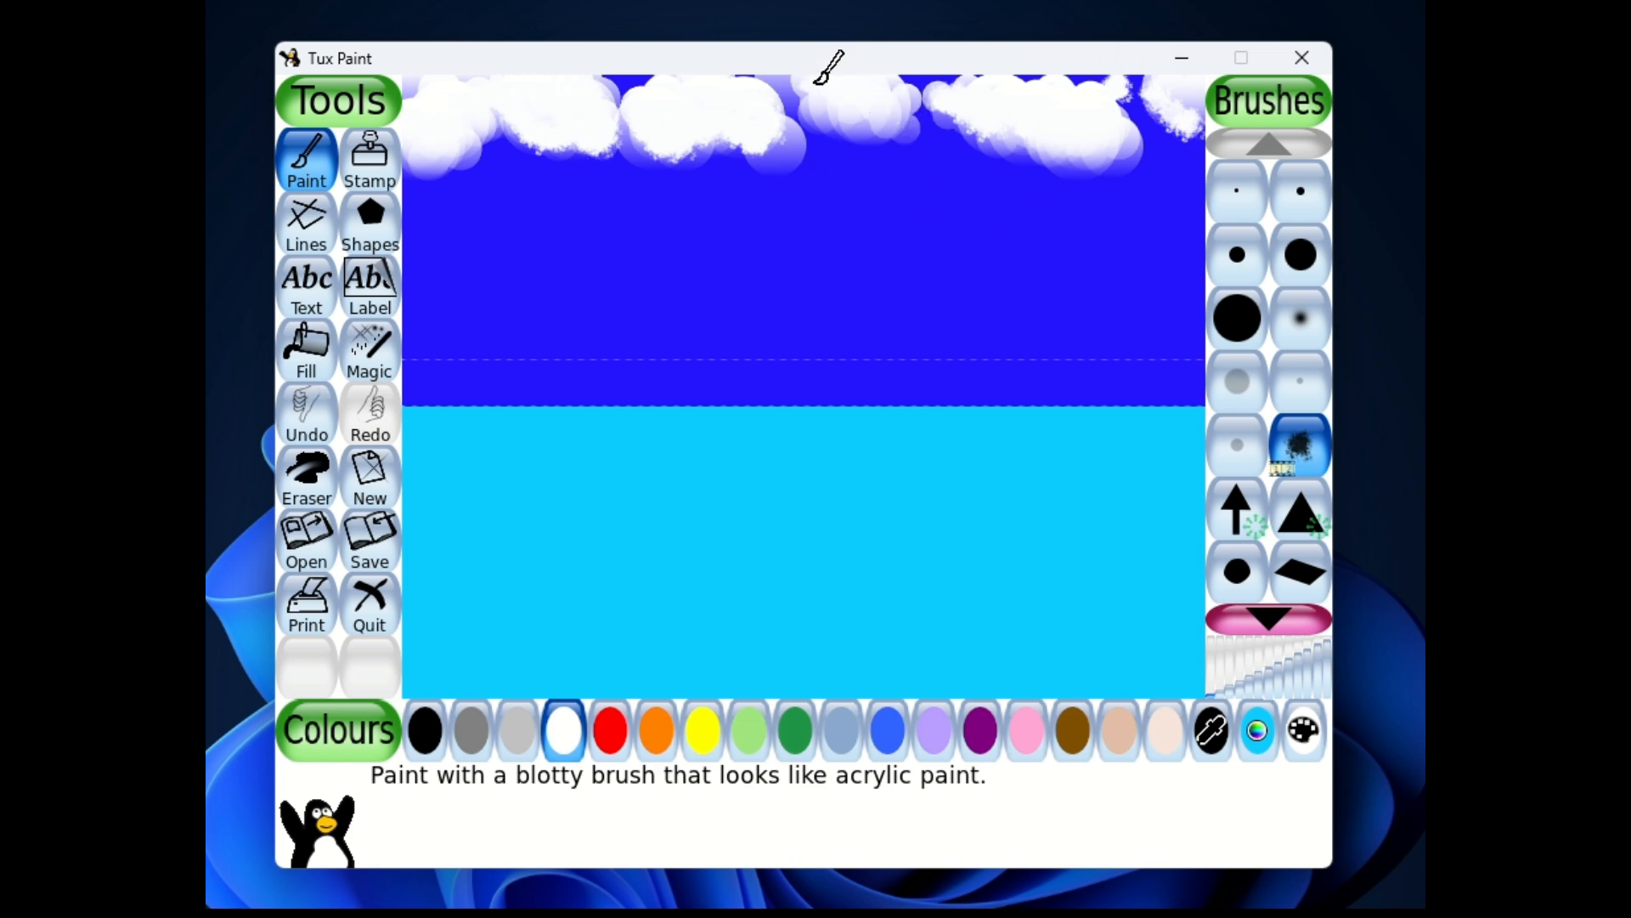
pyautogui.moveTo(817, 83); pyautogui.dragTo(893, 102)
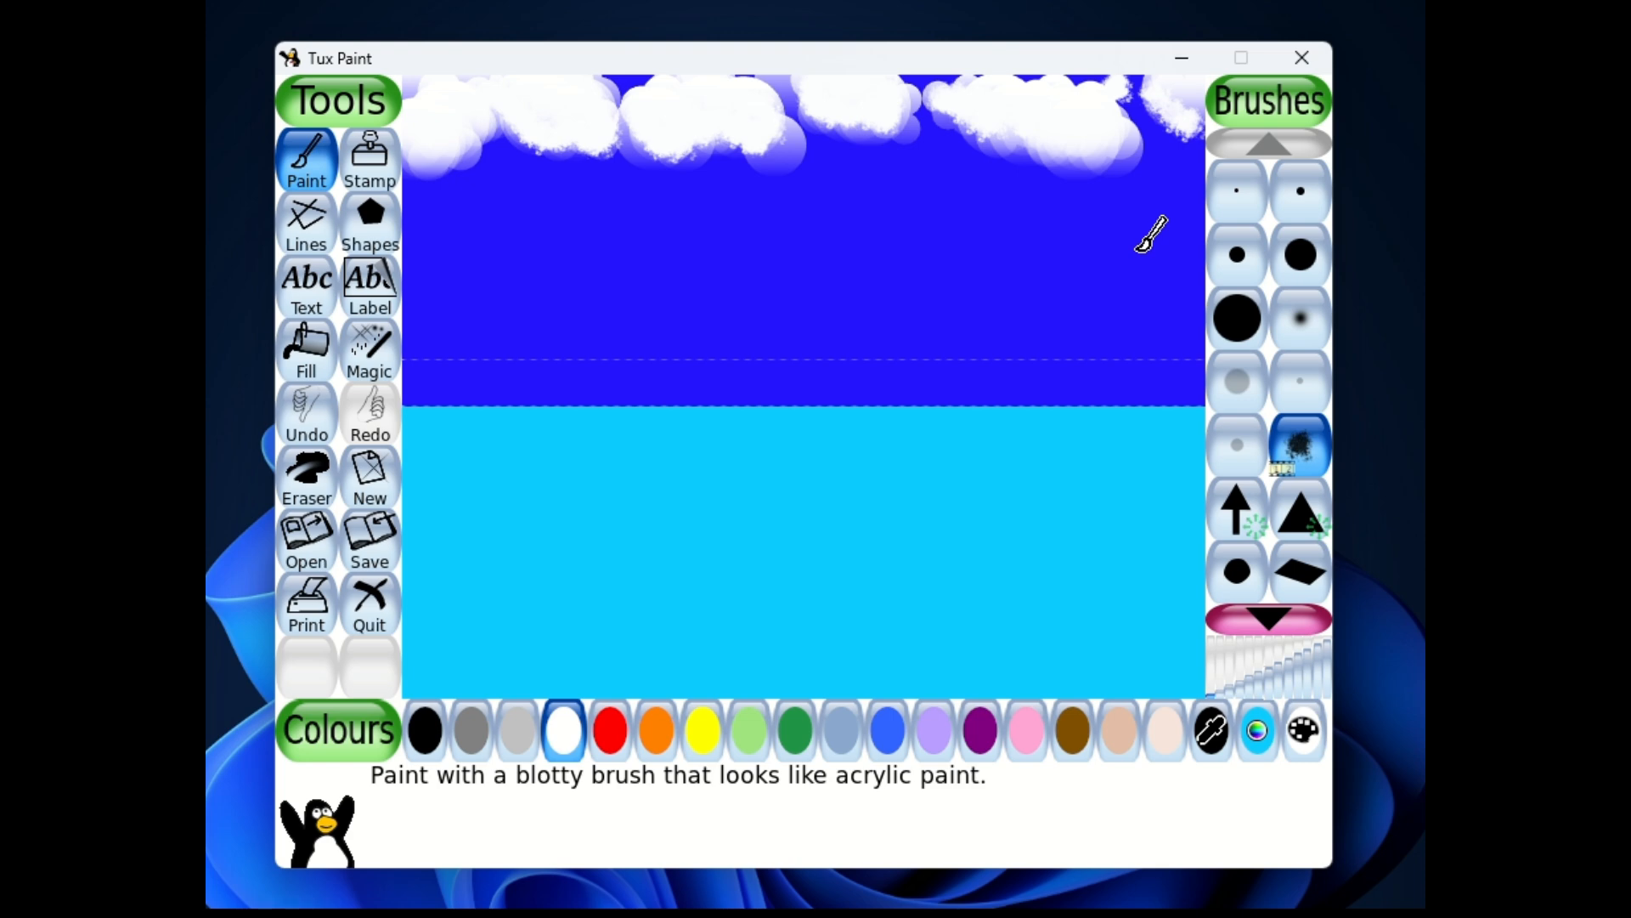
# Step: Draw a solid yellow circle straddling the horizon near the canvas's centre, undoing the first circle and redrawing it slightly smaller and further right
pyautogui.click(368, 223)
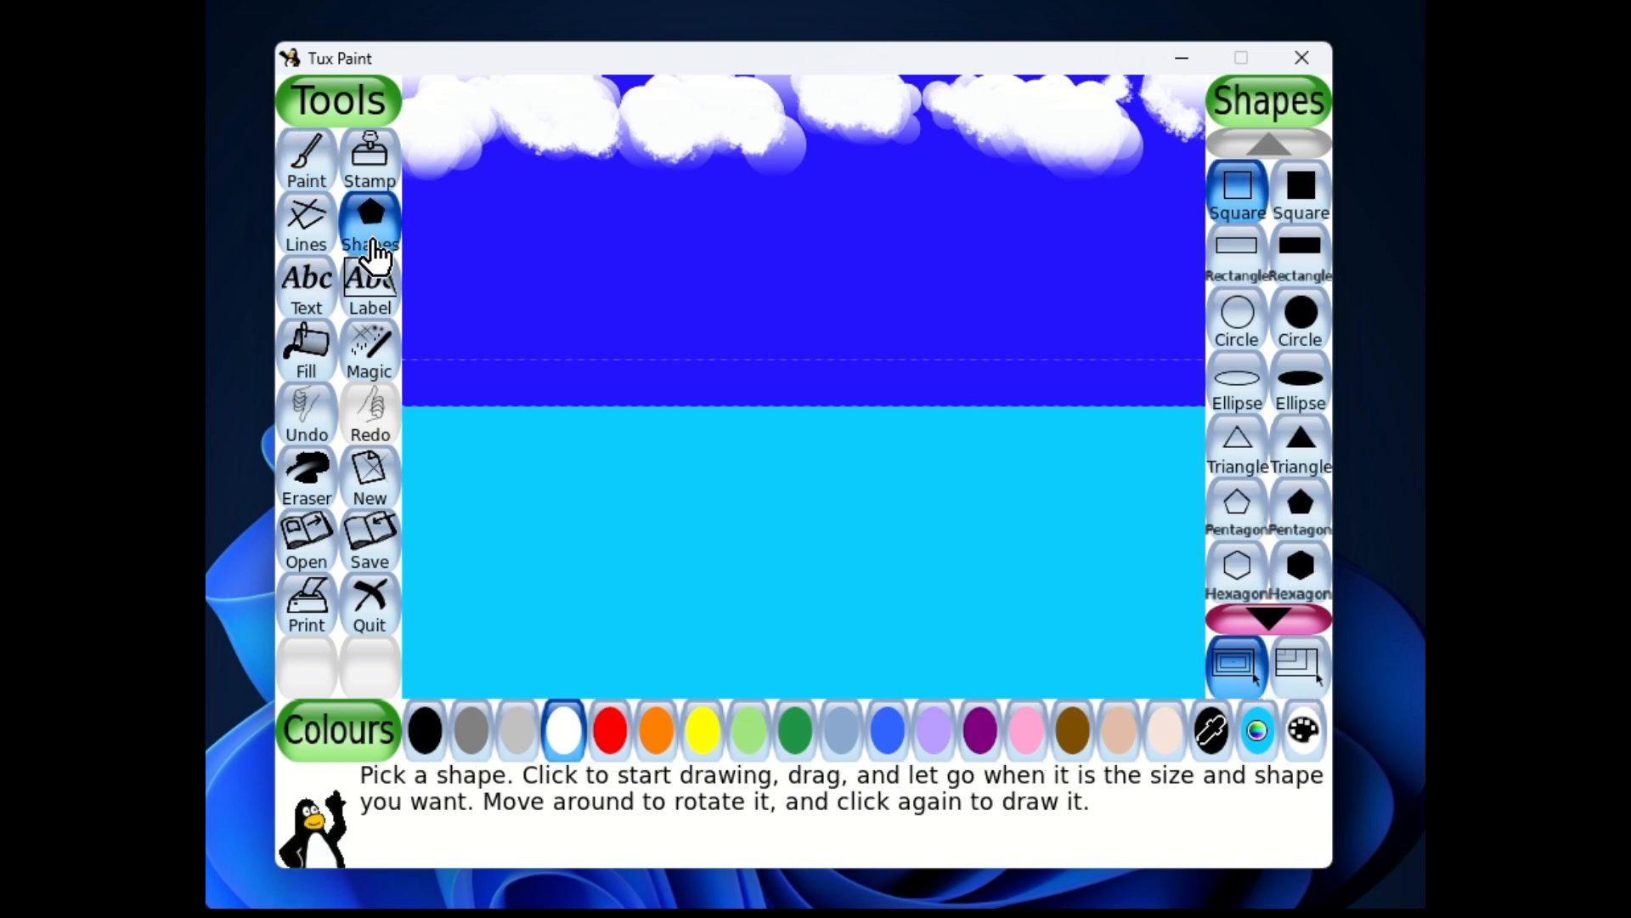
pyautogui.click(1309, 318)
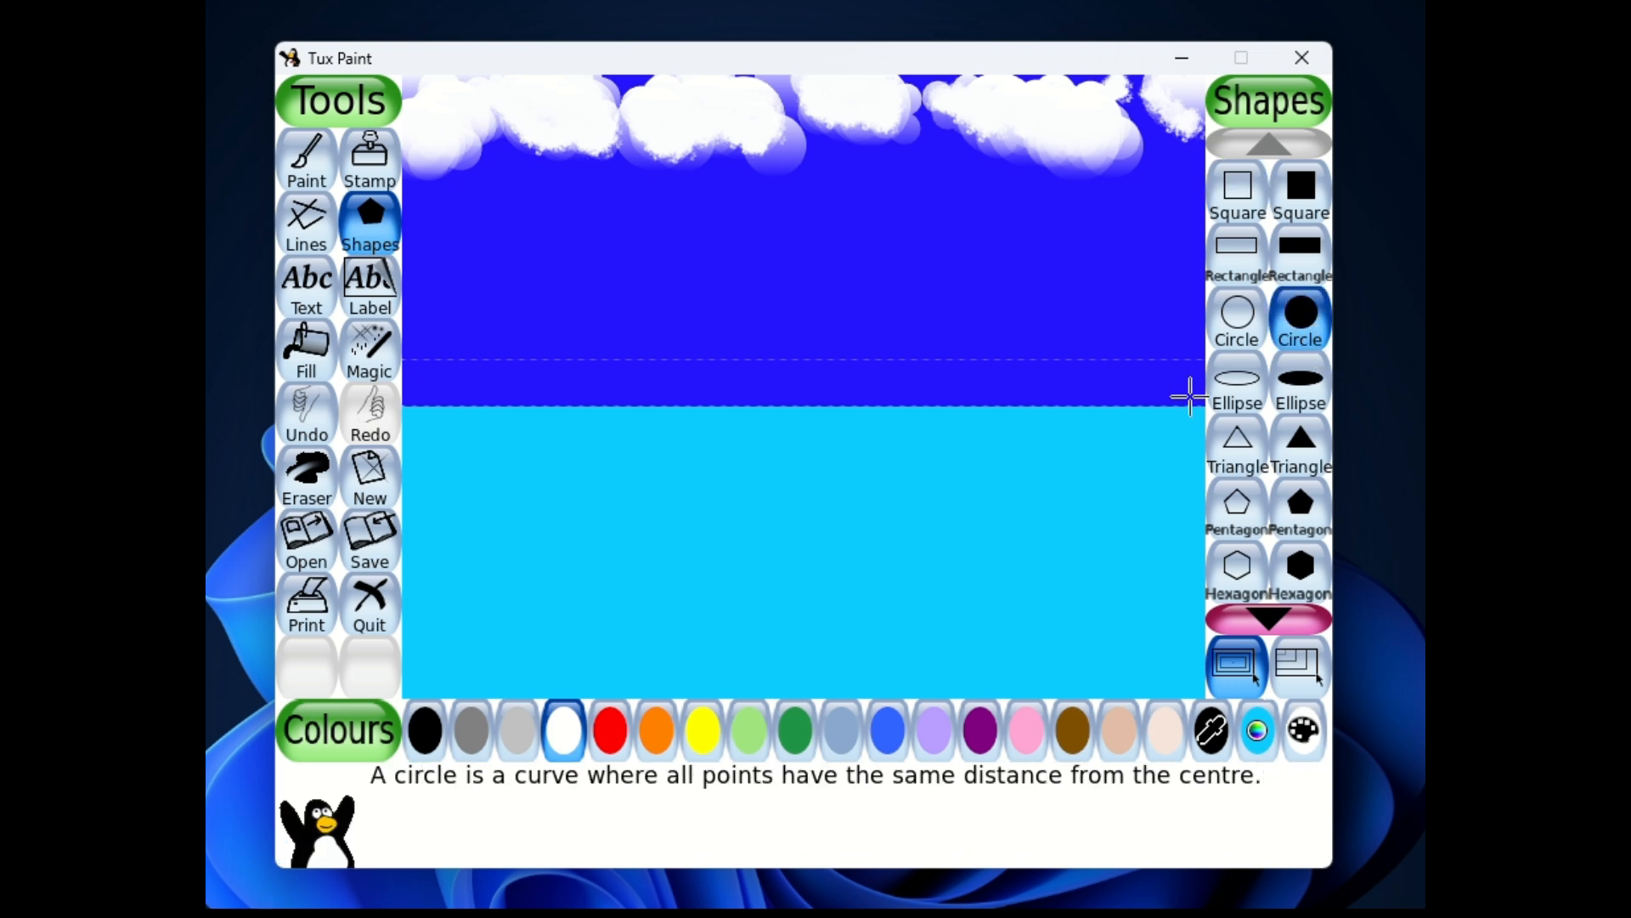
pyautogui.click(705, 739)
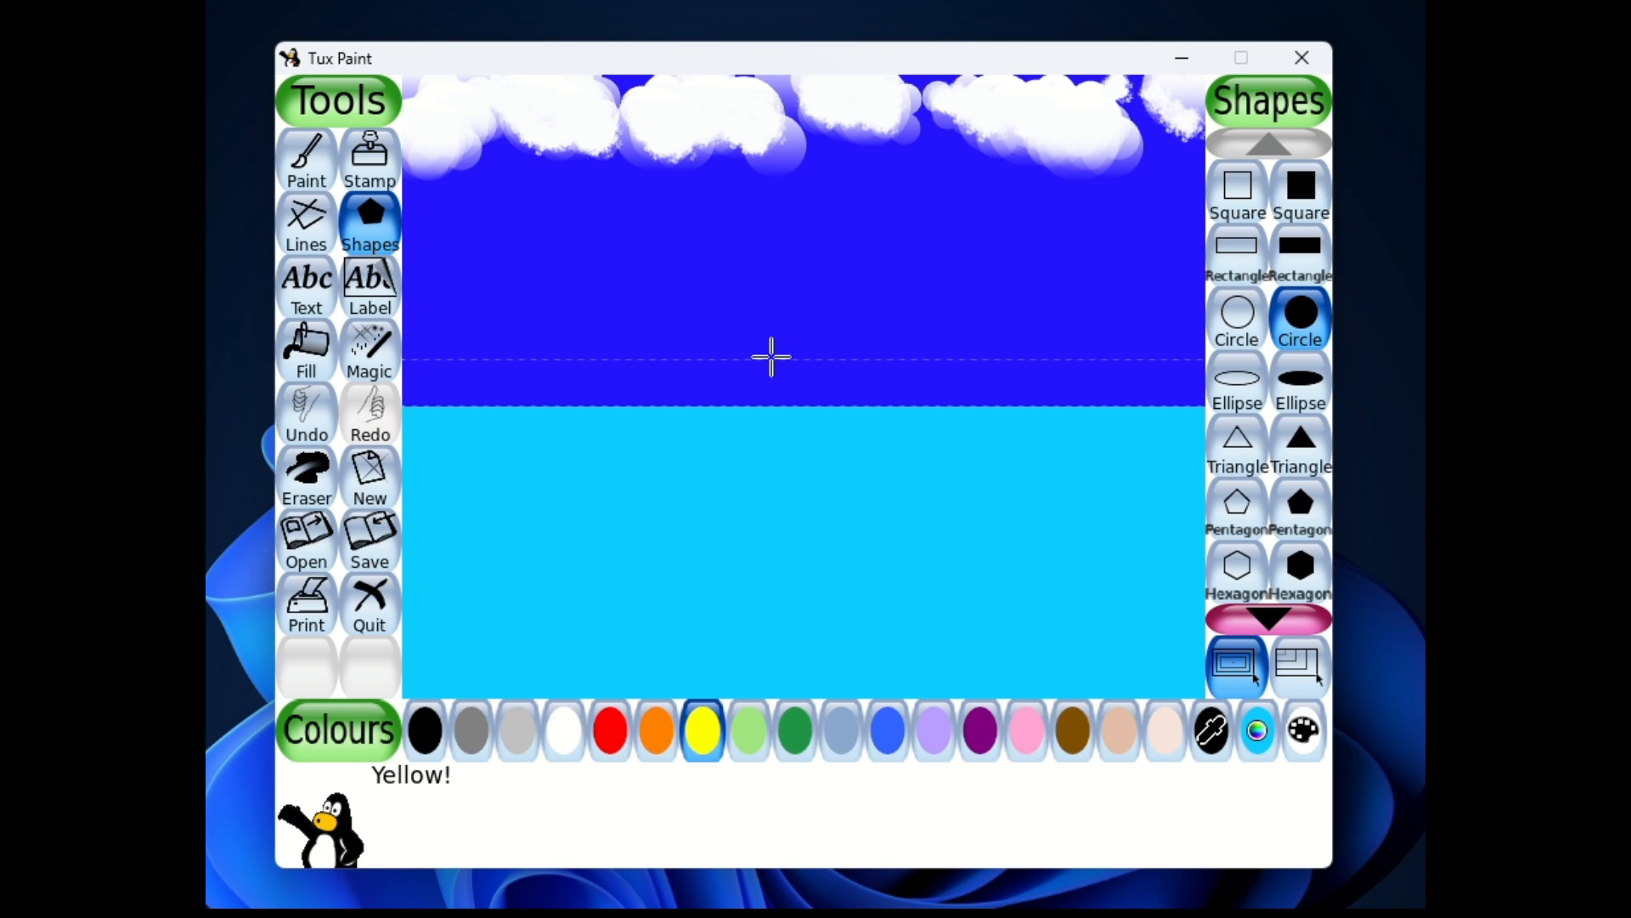
pyautogui.moveTo(768, 365); pyautogui.dragTo(843, 419)
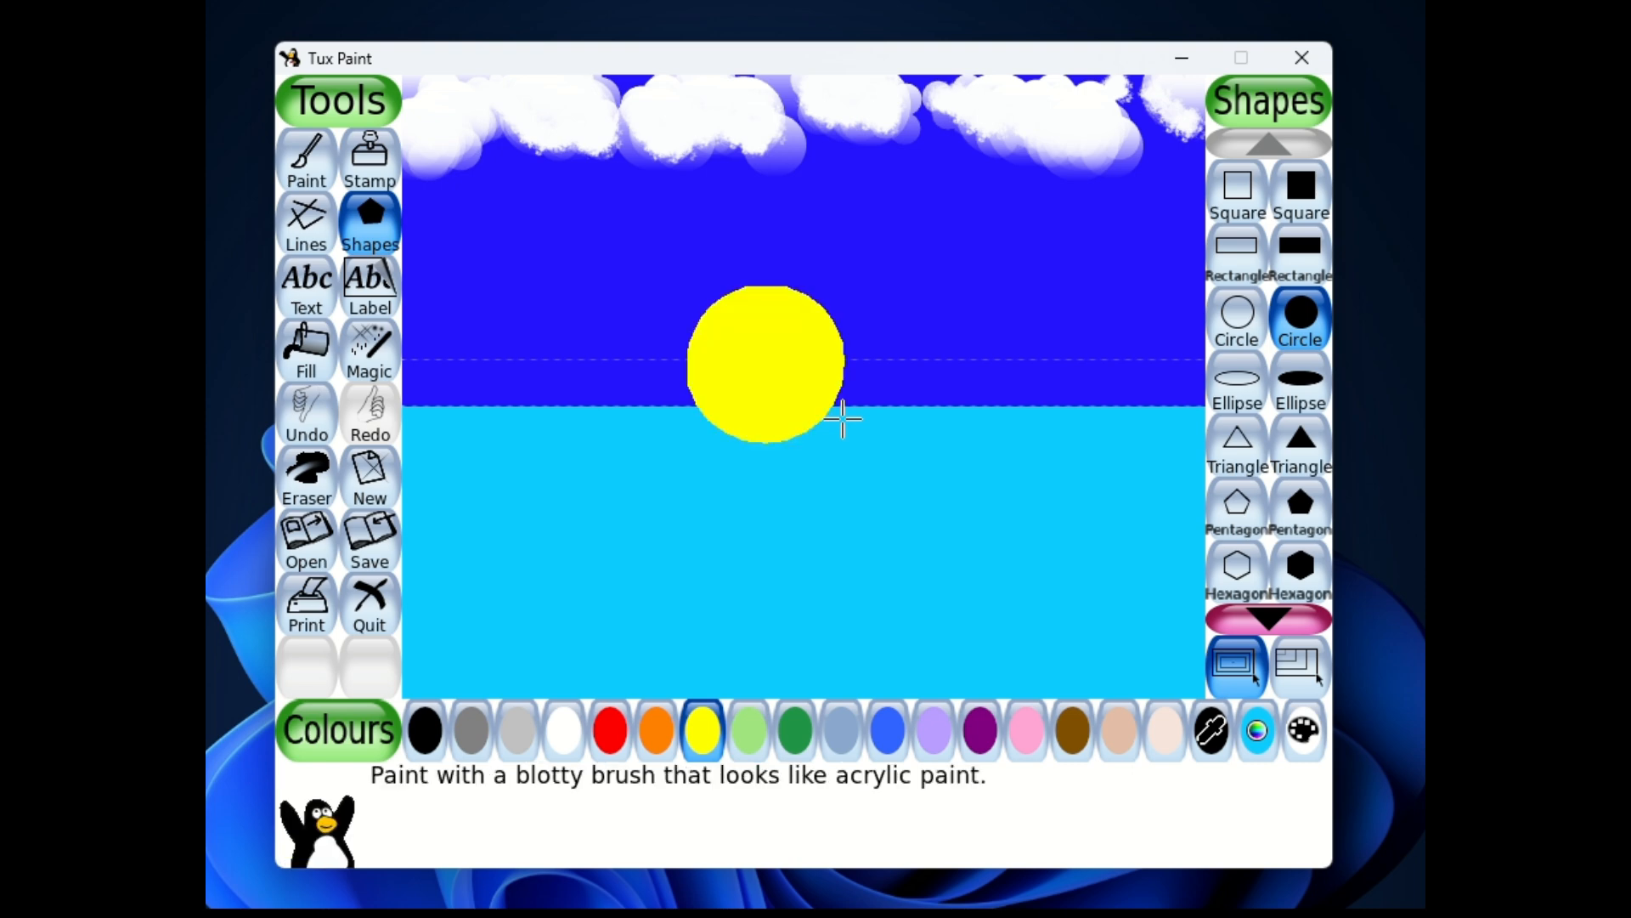
pyautogui.hotkey('ctrl', 'z')
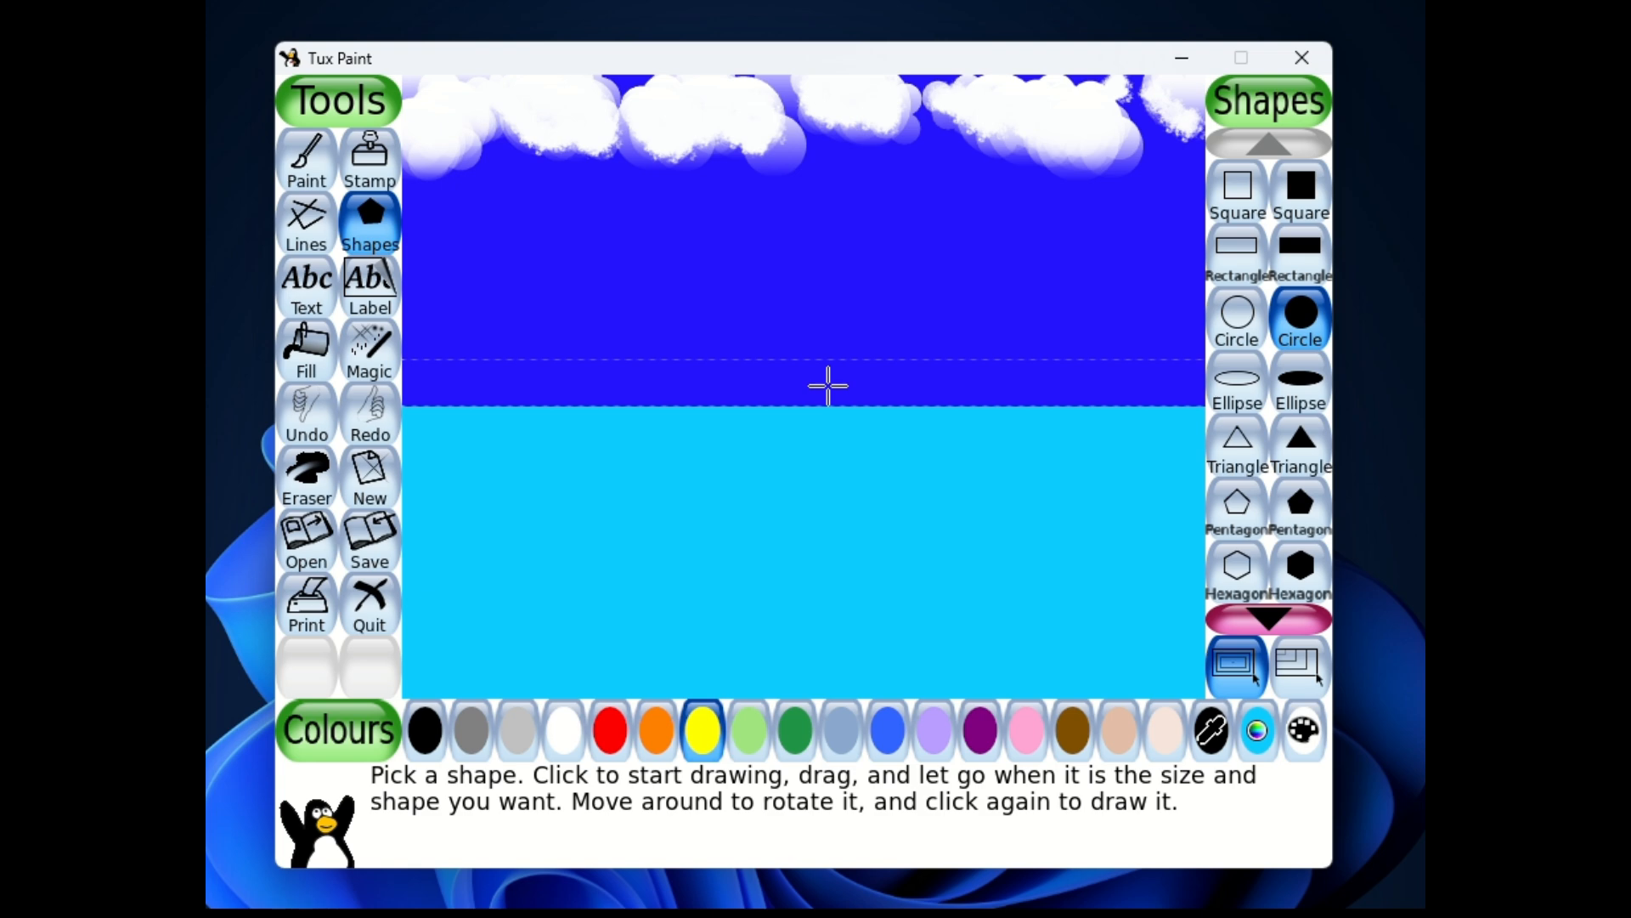
pyautogui.moveTo(828, 386); pyautogui.dragTo(869, 456)
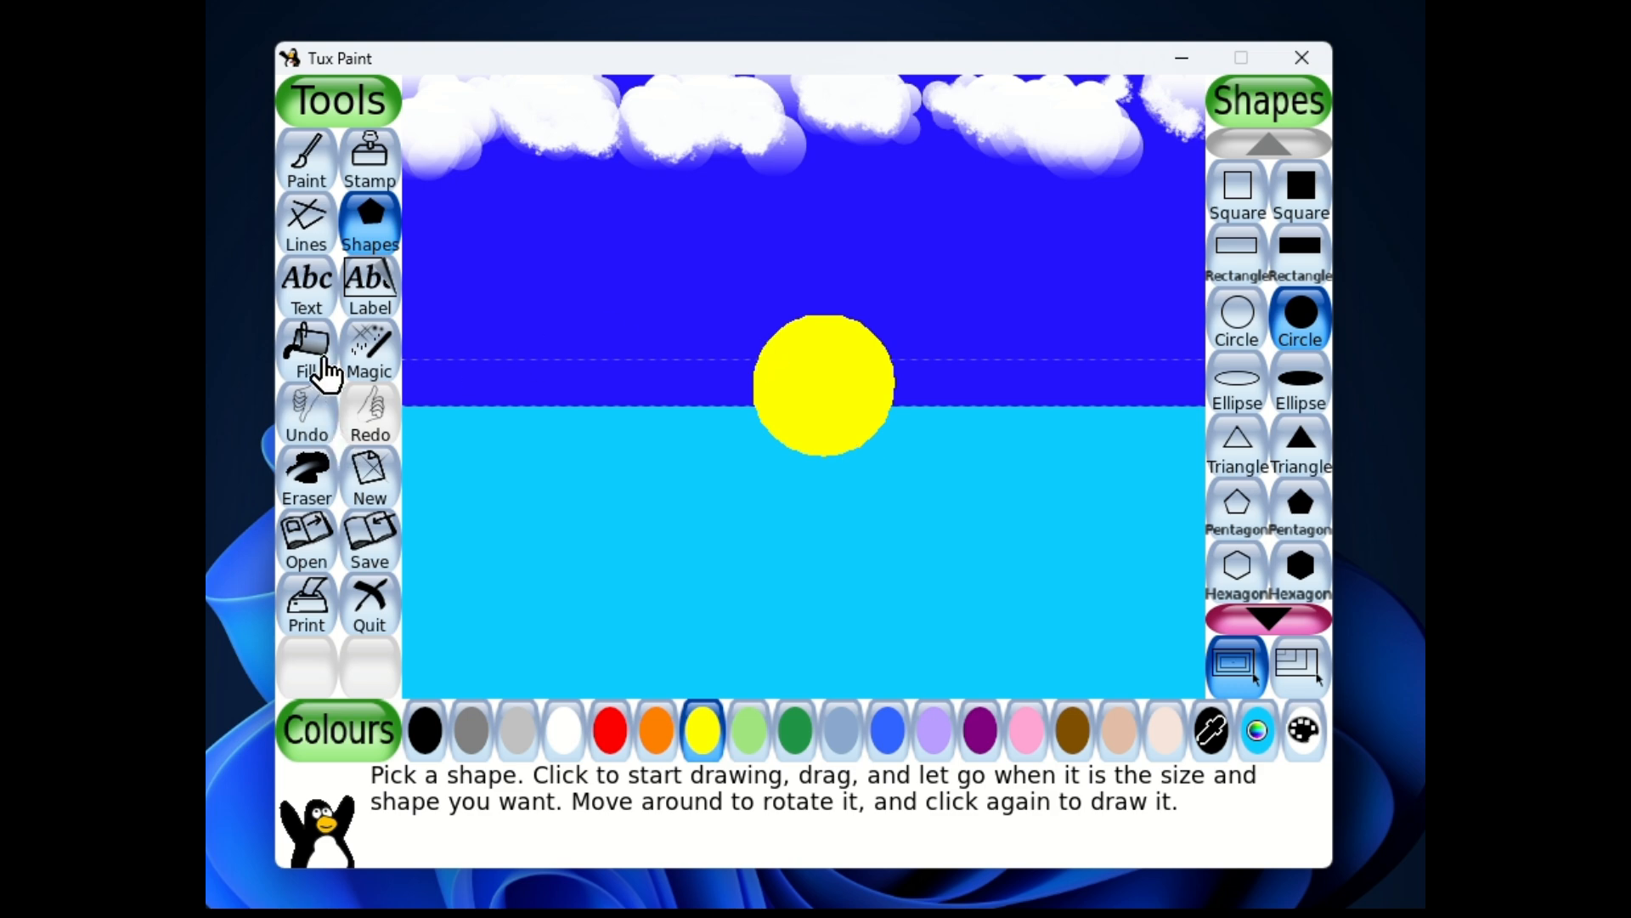
# Step: Paint over the part of the yellow circle below the horizon with the custom sky blue, using the medium-small round brush
pyautogui.click(318, 157)
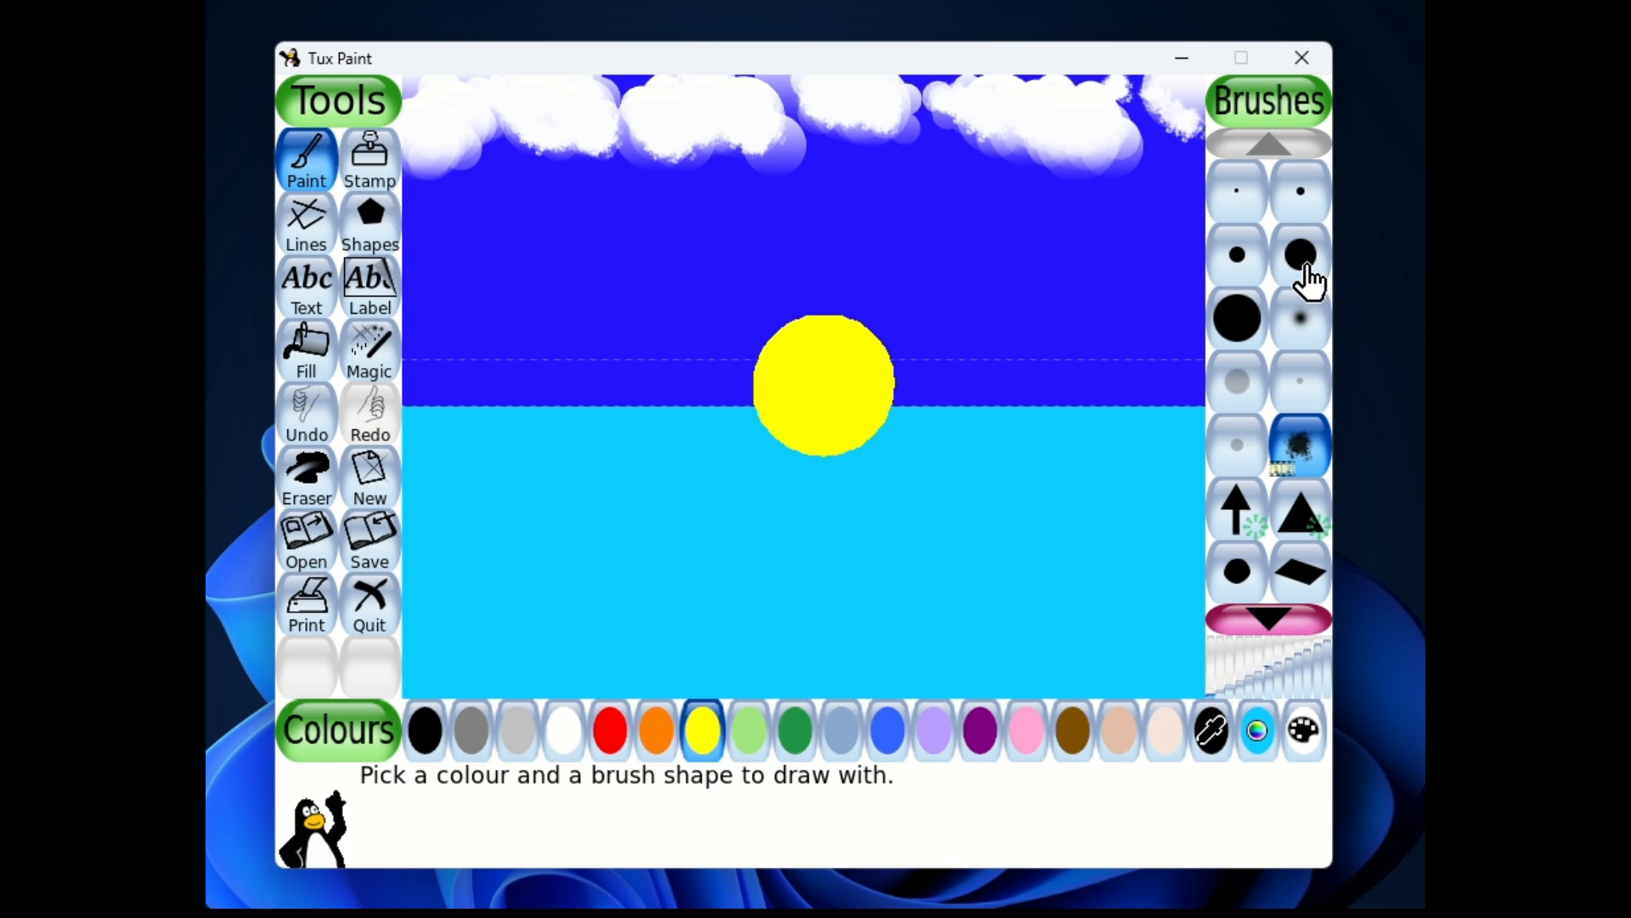
pyautogui.click(1239, 259)
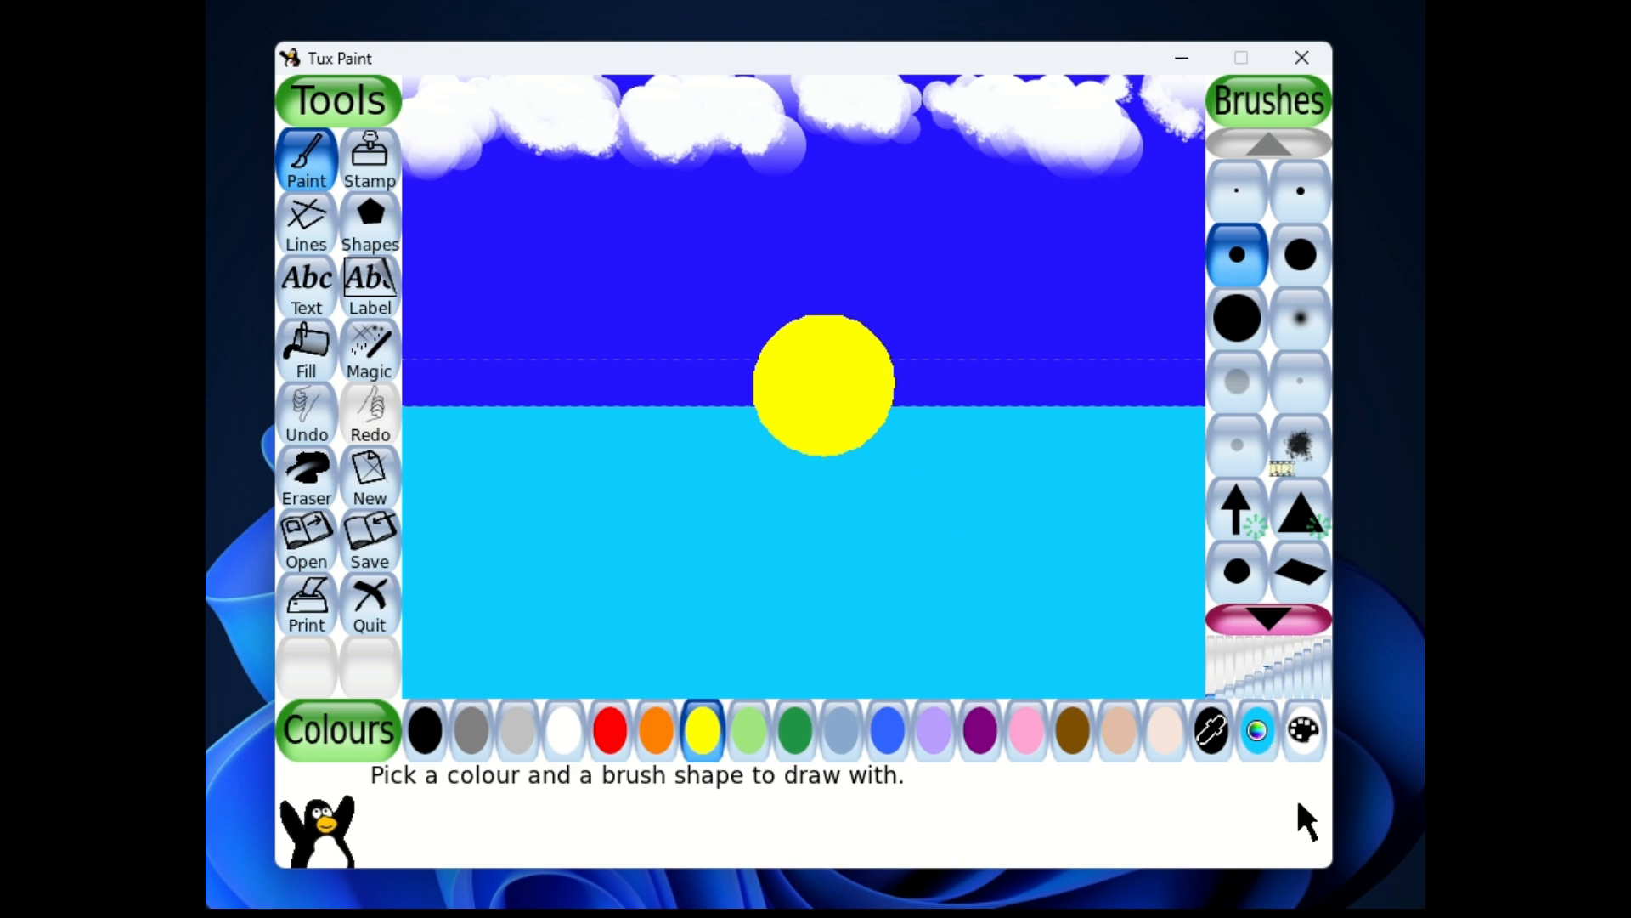
pyautogui.click(1255, 739)
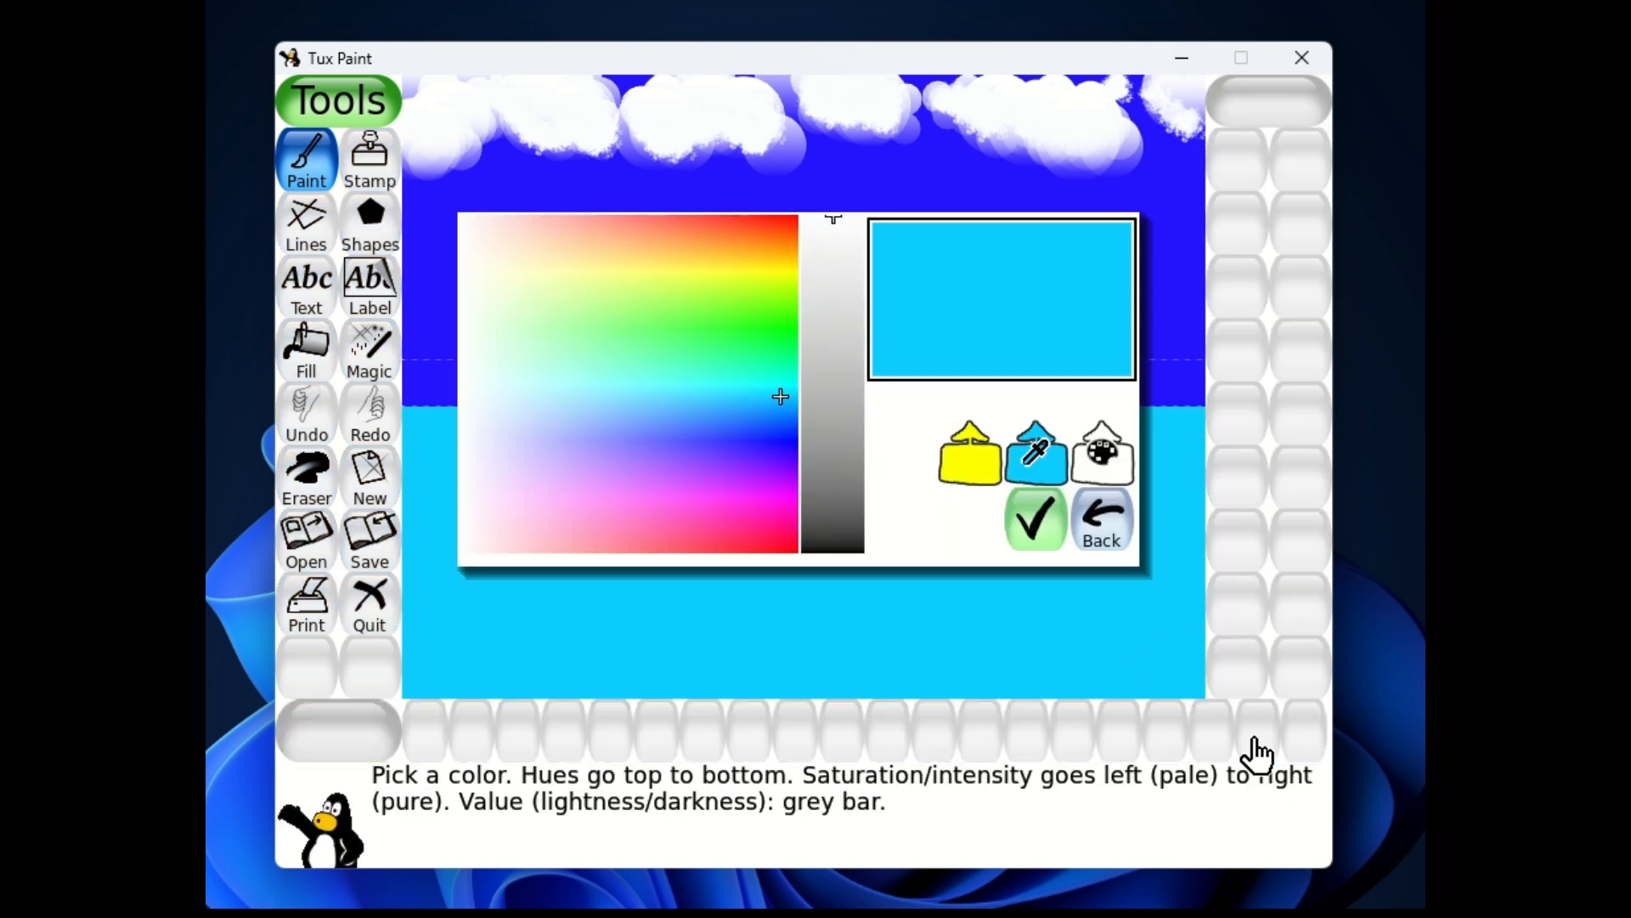
pyautogui.click(1033, 525)
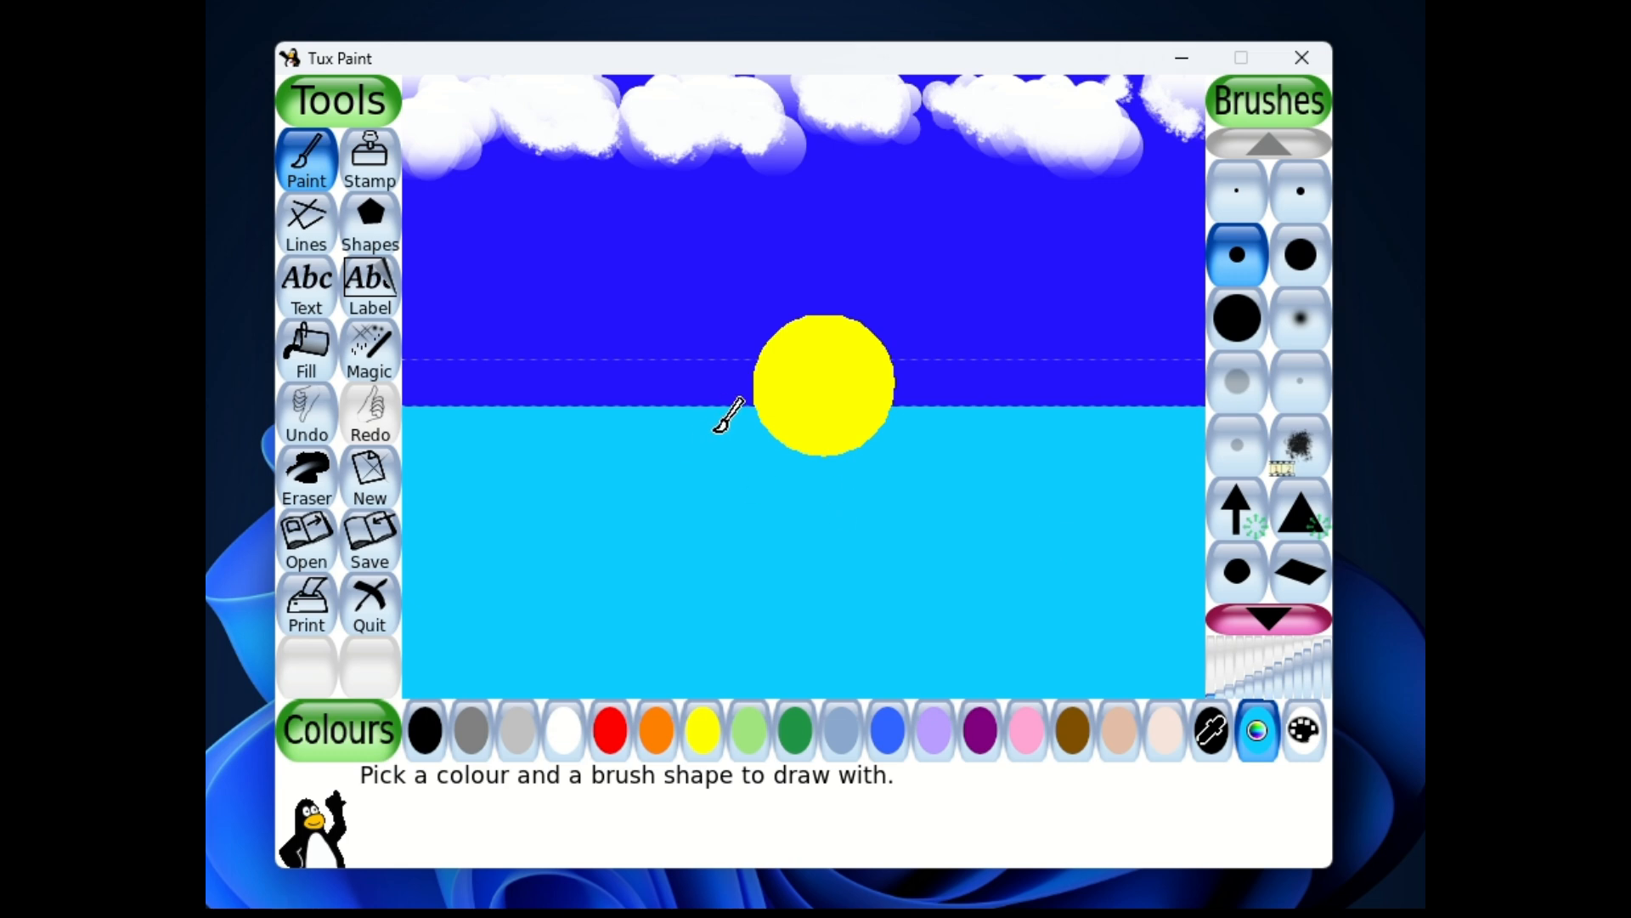
pyautogui.moveTo(841, 433)
pyautogui.mouseDown()
pyautogui.moveTo(771, 439)
pyautogui.moveTo(865, 456)
pyautogui.moveTo(804, 435)
pyautogui.moveTo(850, 453)
pyautogui.mouseUp()
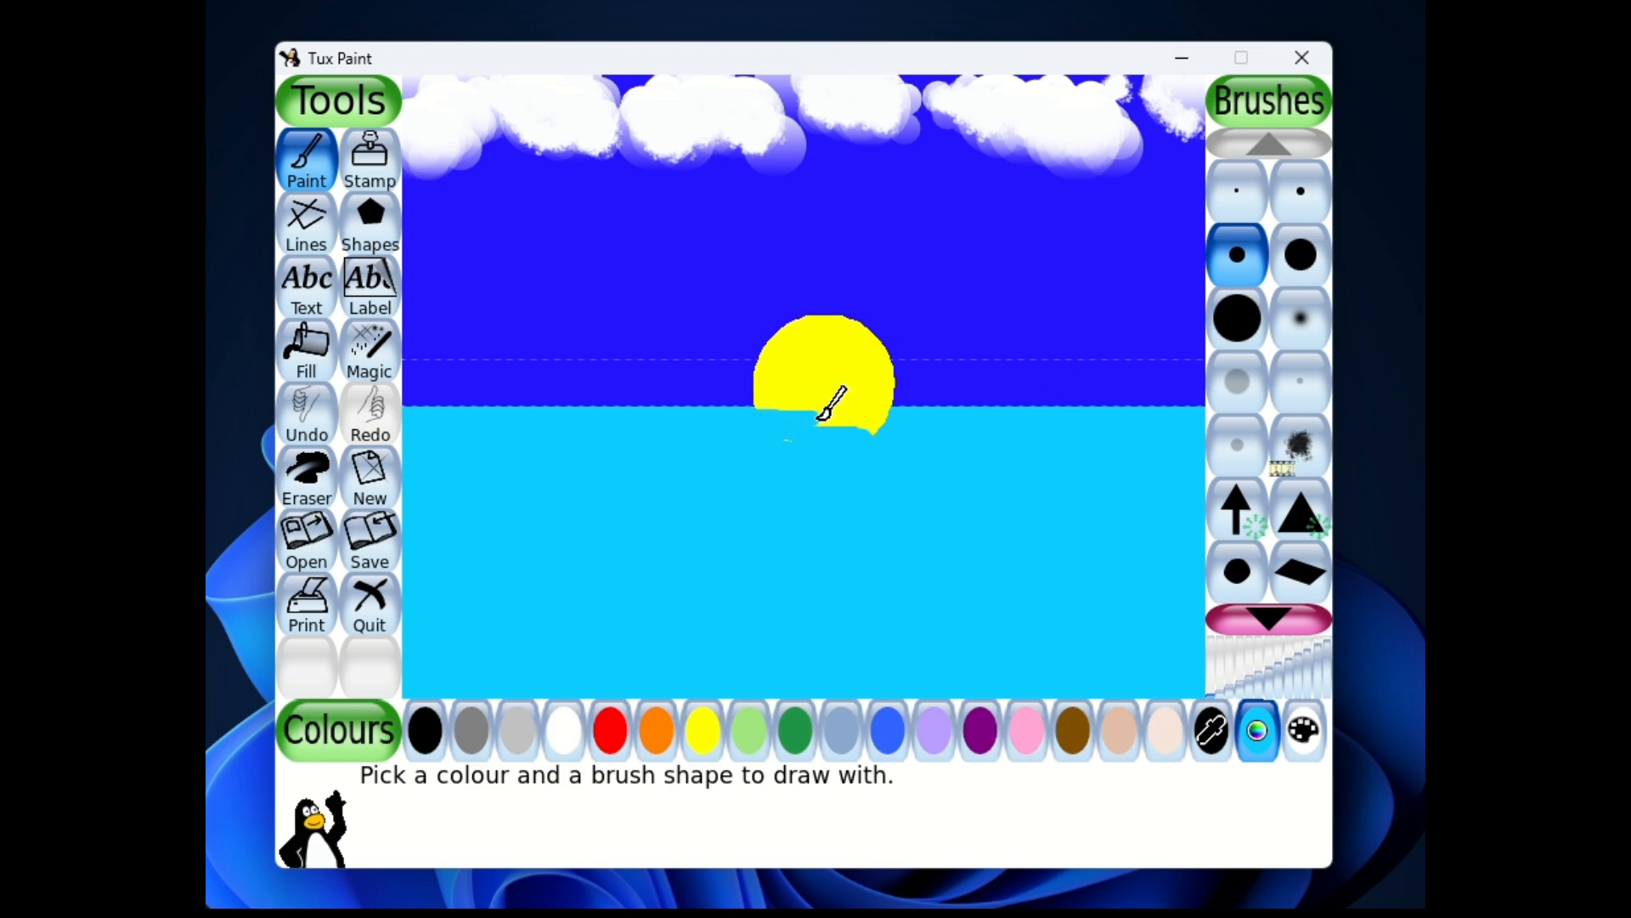
pyautogui.moveTo(834, 418)
pyautogui.mouseDown()
pyautogui.moveTo(878, 414)
pyautogui.moveTo(772, 448)
pyautogui.moveTo(794, 435)
pyautogui.mouseUp()
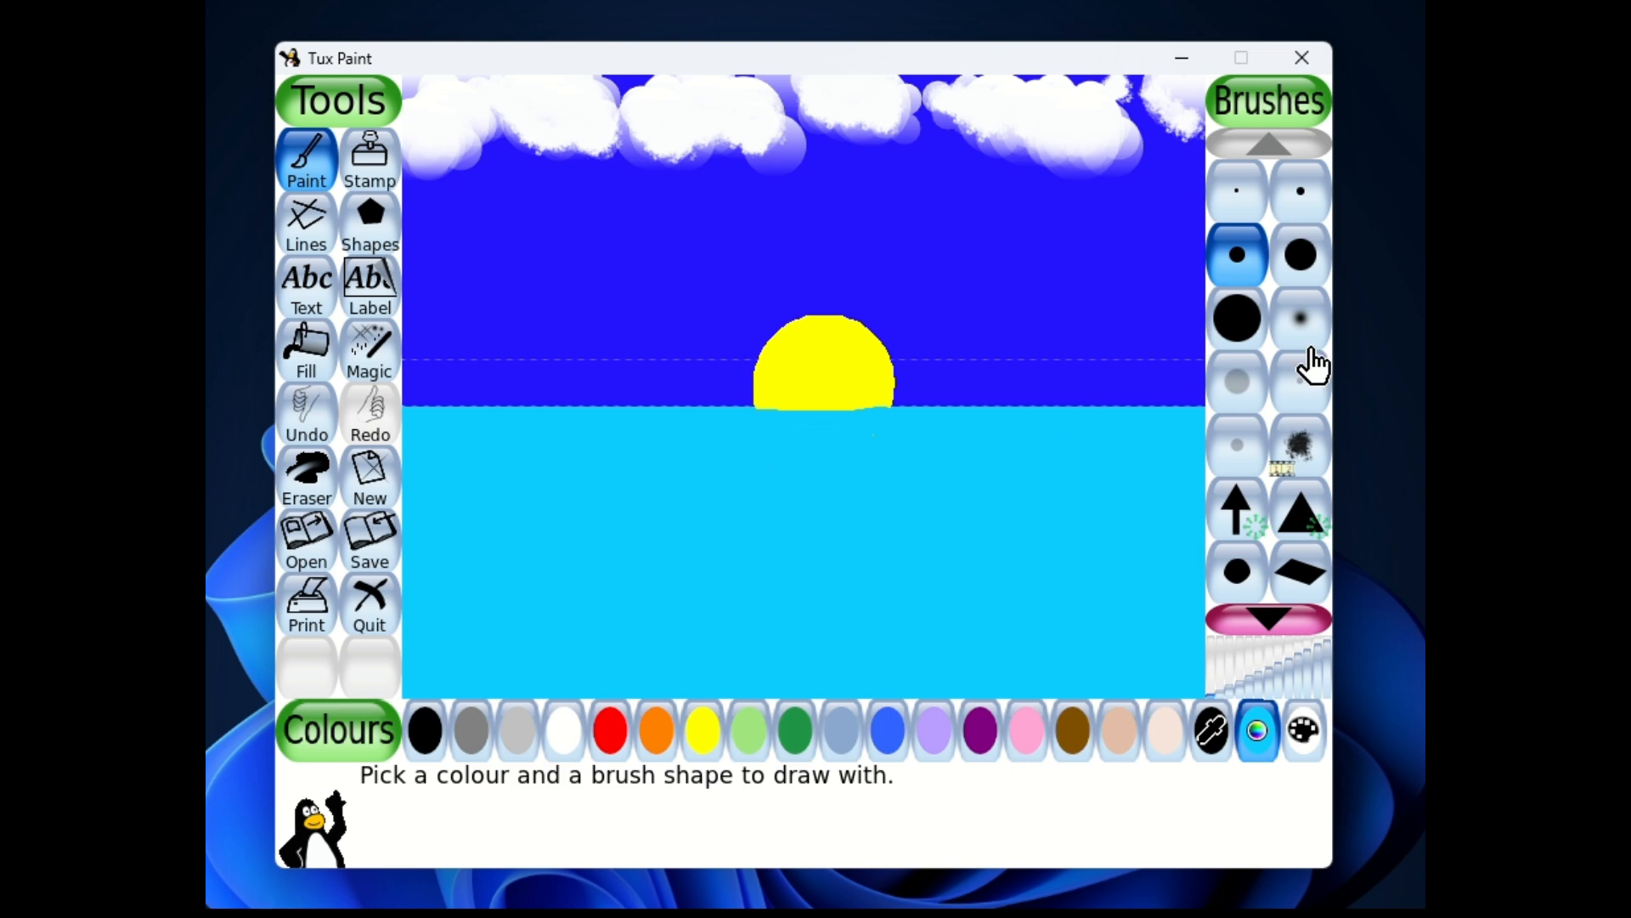
# Step: Cover the whole light-blue area below the horizon with blue water ripples using the animated horizontal-ripple brush
pyautogui.scroll(-4, 1303, 365)
pyautogui.scroll(-6, 1307, 371)
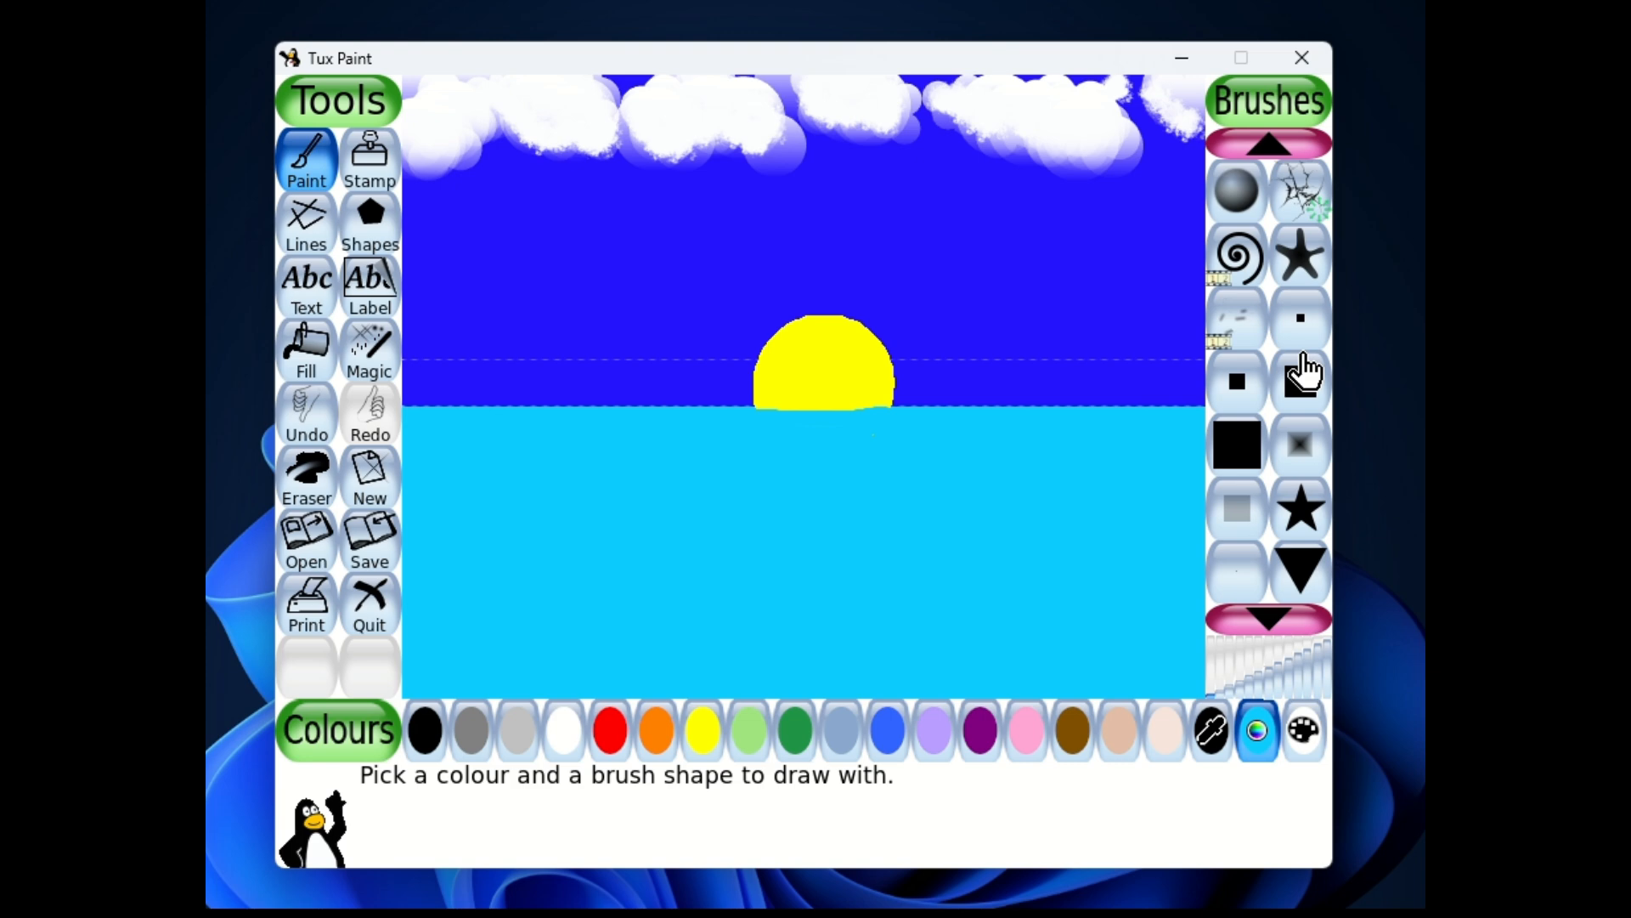
pyautogui.click(1239, 512)
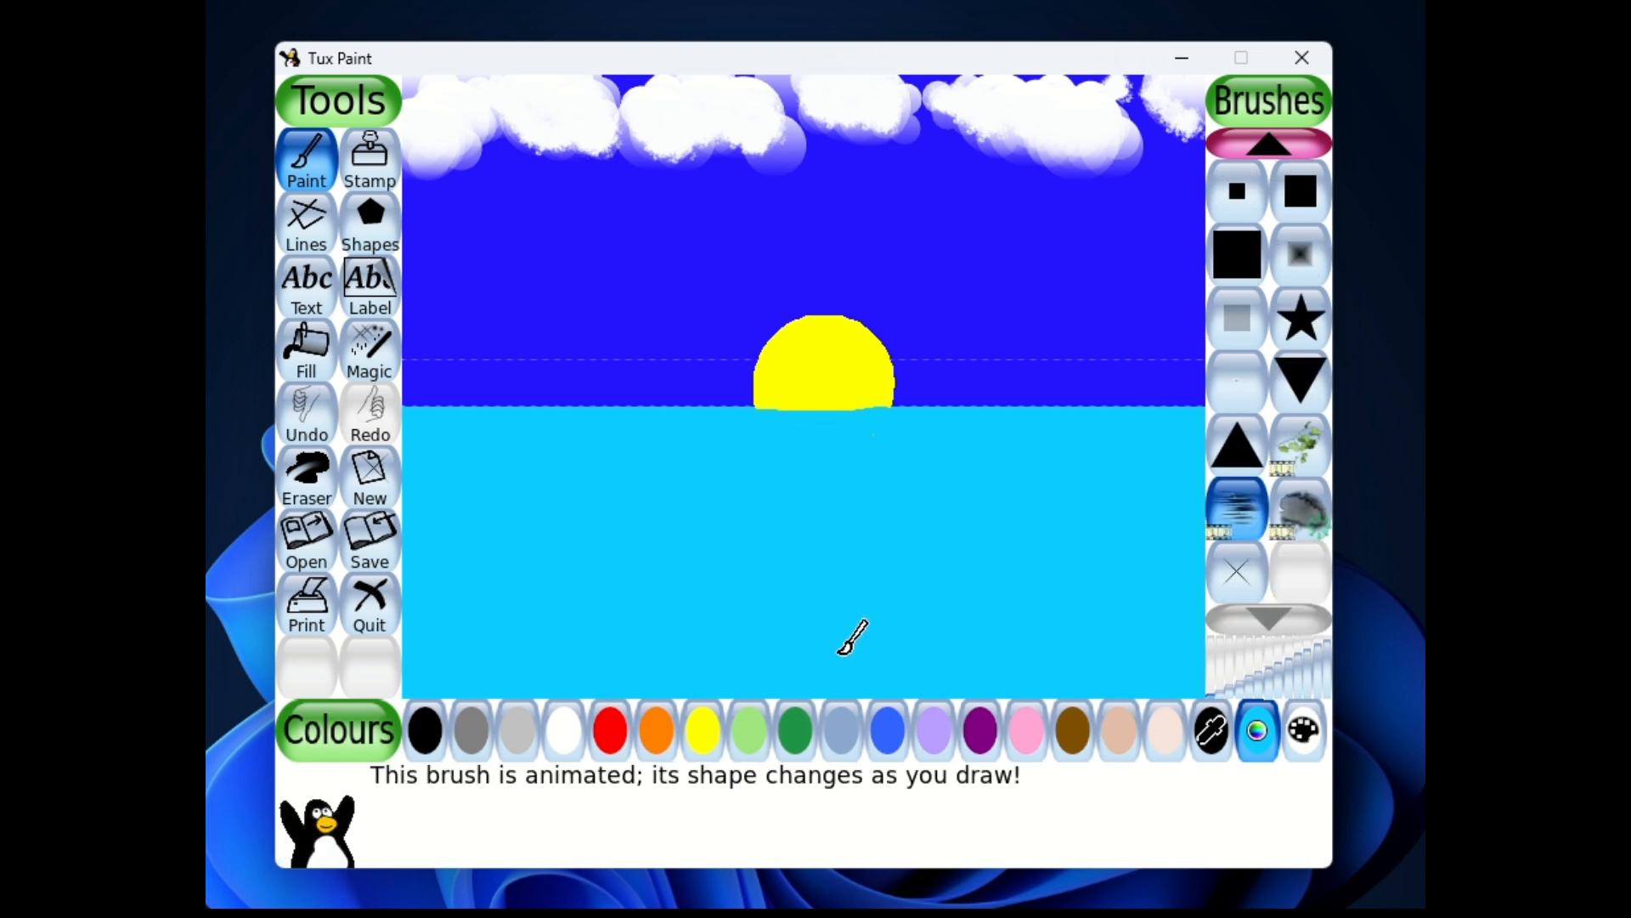
pyautogui.click(889, 732)
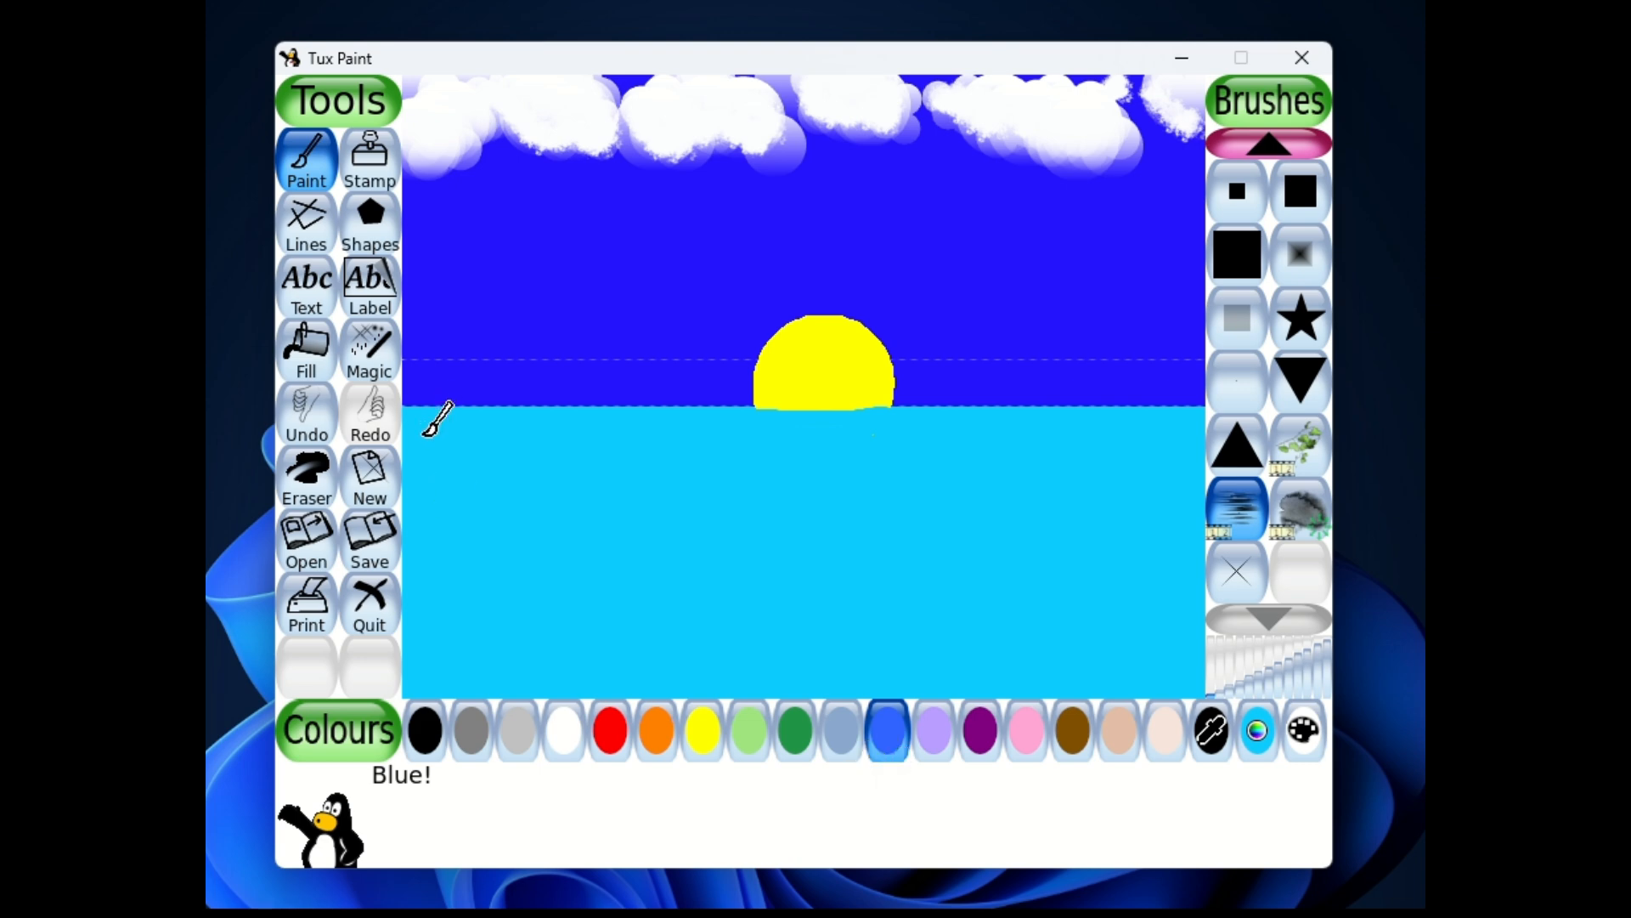
pyautogui.moveTo(423, 436)
pyautogui.mouseDown()
pyautogui.moveTo(487, 445)
pyautogui.moveTo(526, 489)
pyautogui.mouseUp()
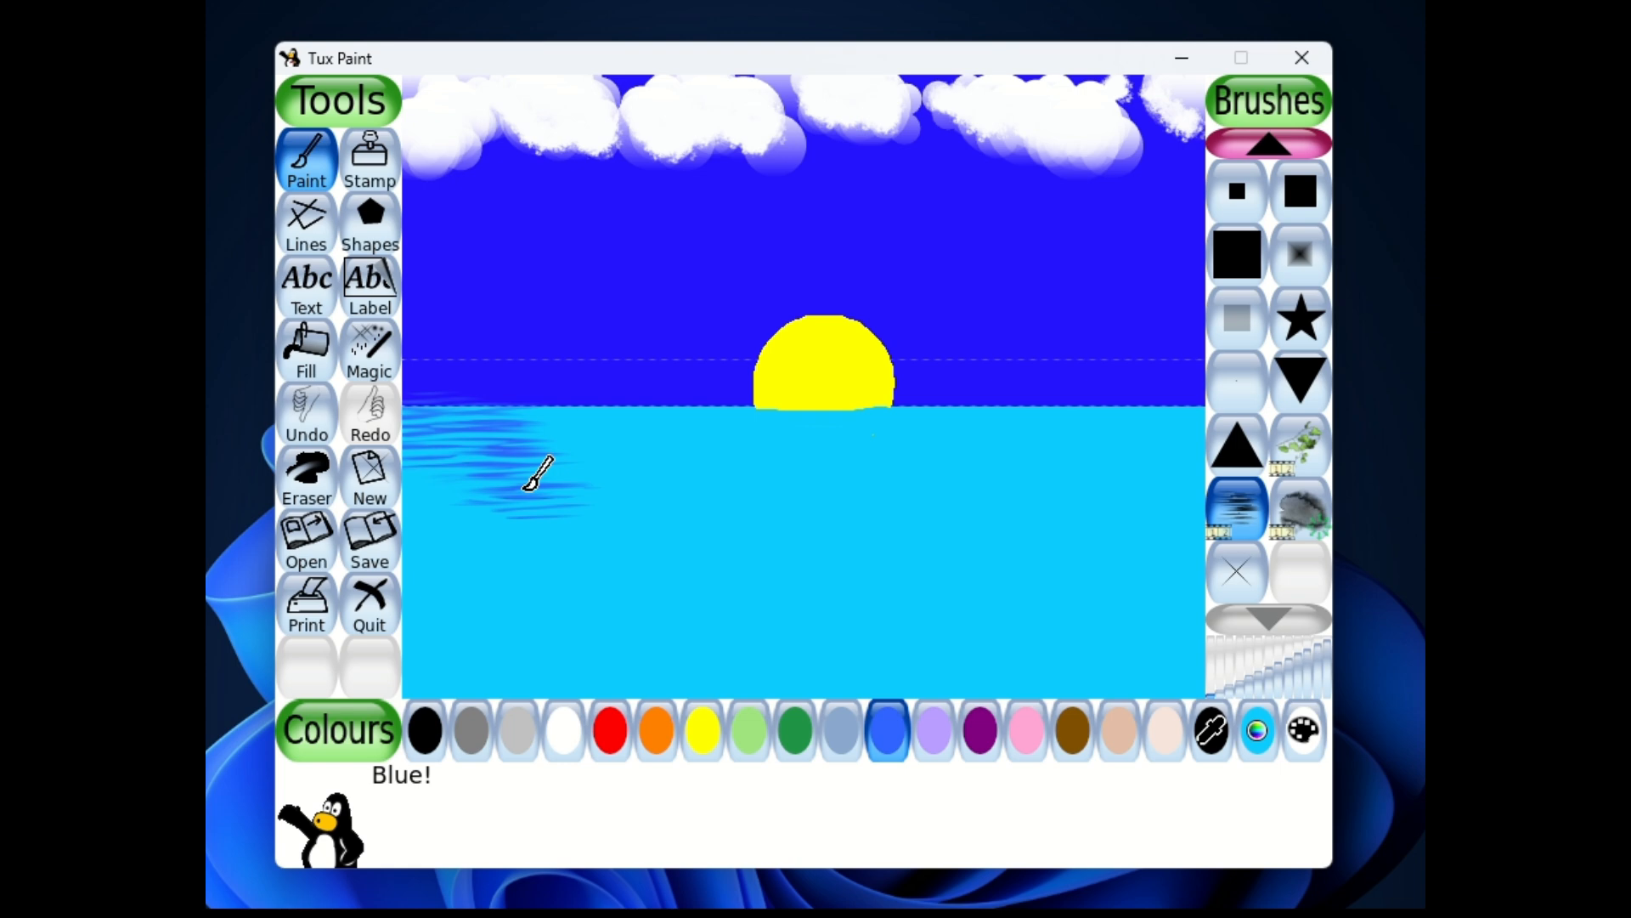
pyautogui.moveTo(412, 509)
pyautogui.mouseDown()
pyautogui.moveTo(509, 547)
pyautogui.moveTo(442, 579)
pyautogui.mouseUp()
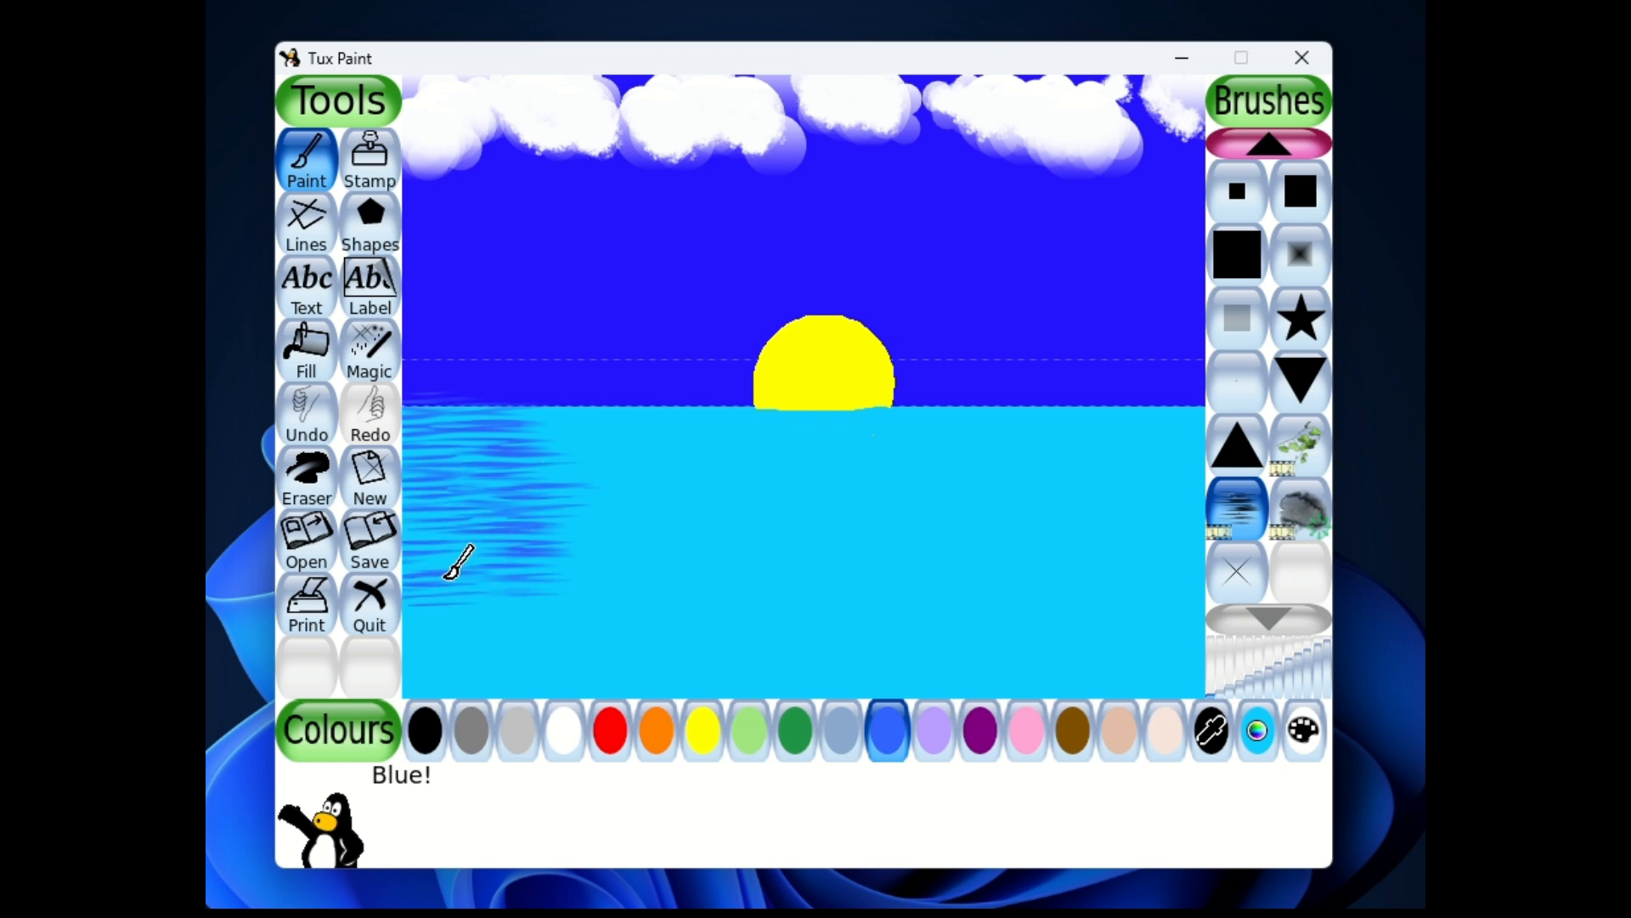
pyautogui.moveTo(594, 451)
pyautogui.mouseDown()
pyautogui.moveTo(610, 552)
pyautogui.moveTo(580, 604)
pyautogui.moveTo(697, 550)
pyautogui.moveTo(718, 516)
pyautogui.moveTo(697, 593)
pyautogui.moveTo(460, 653)
pyautogui.moveTo(733, 599)
pyautogui.moveTo(783, 618)
pyautogui.mouseUp()
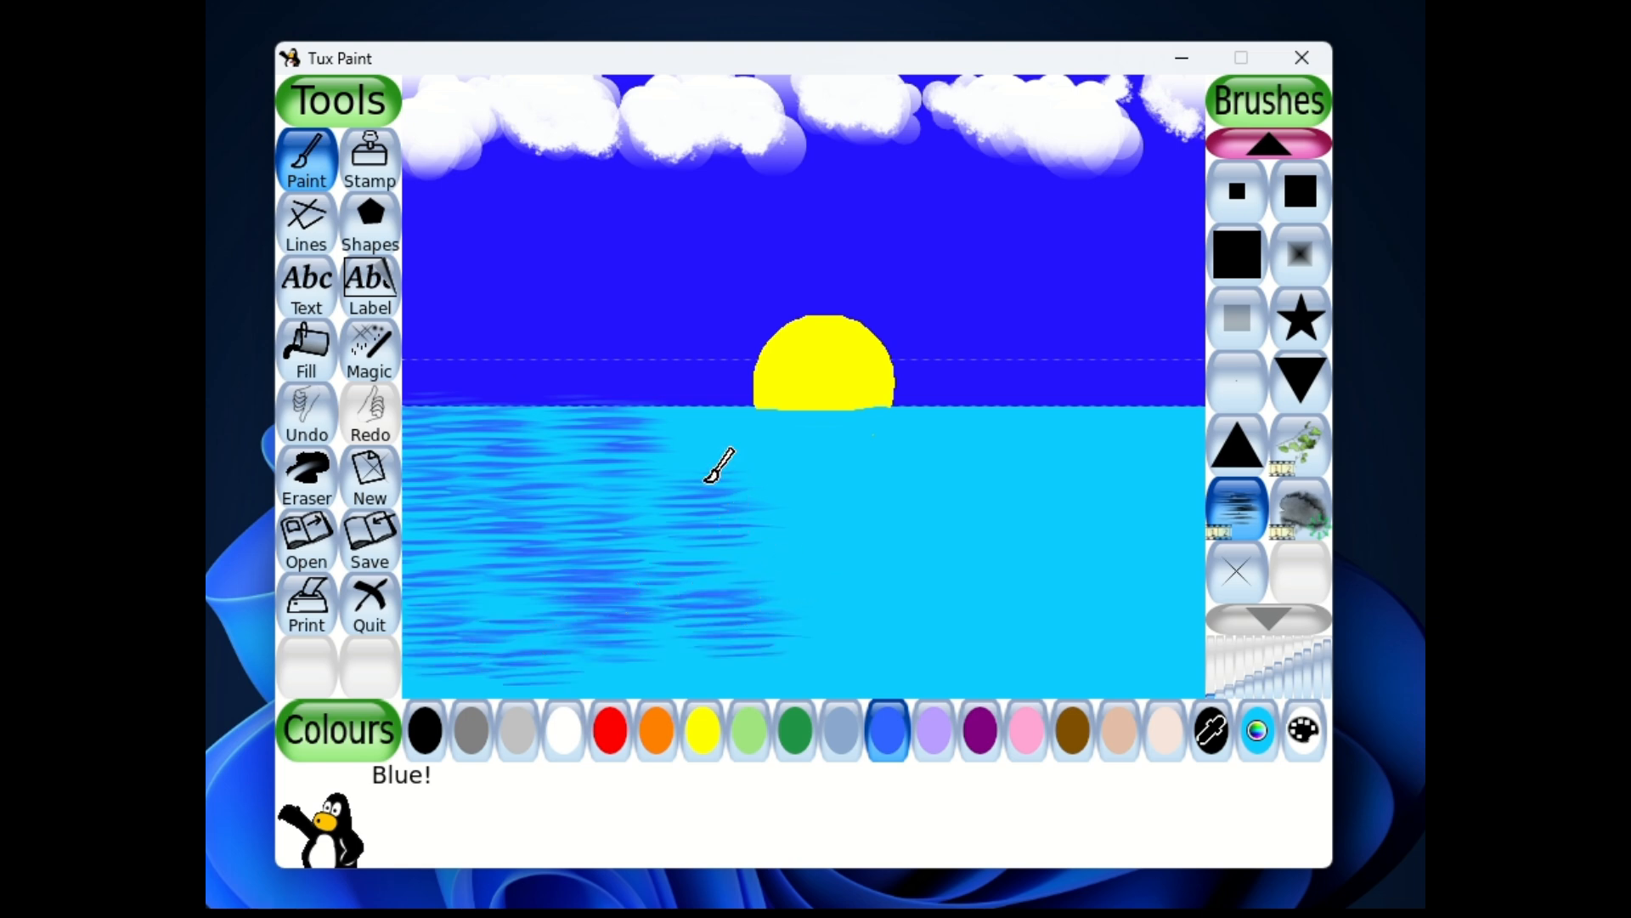
pyautogui.moveTo(718, 462)
pyautogui.mouseDown()
pyautogui.moveTo(837, 503)
pyautogui.moveTo(892, 483)
pyautogui.mouseUp()
pyautogui.moveTo(771, 571); pyautogui.dragTo(866, 564)
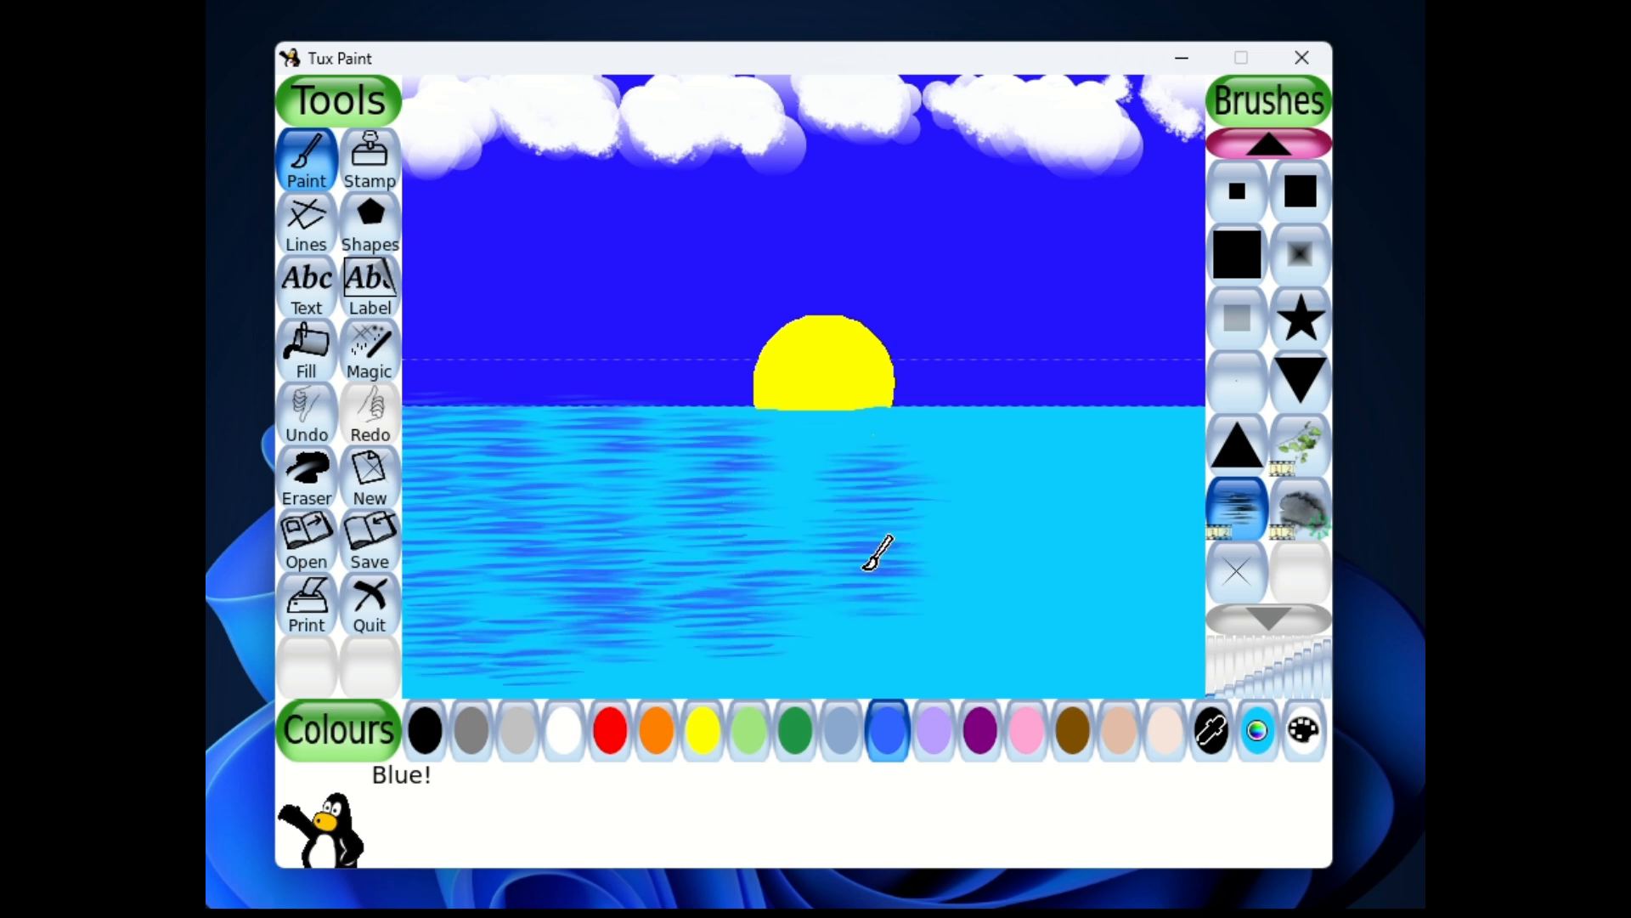
pyautogui.click(788, 483)
pyautogui.click(839, 453)
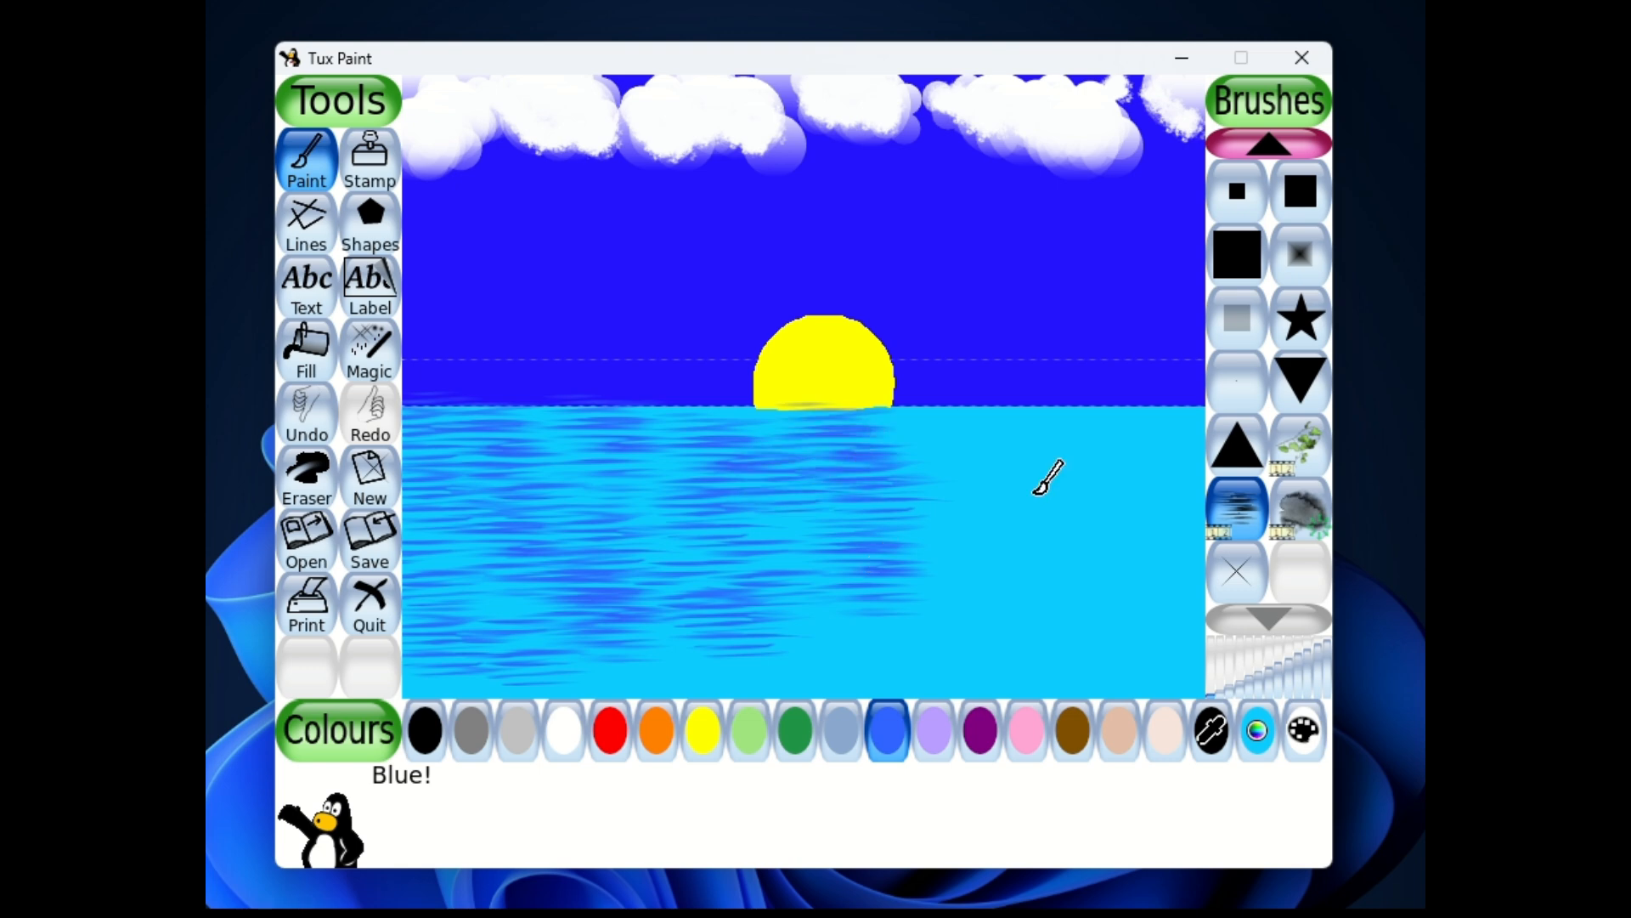
pyautogui.click(1033, 493)
pyautogui.click(984, 567)
pyautogui.click(977, 463)
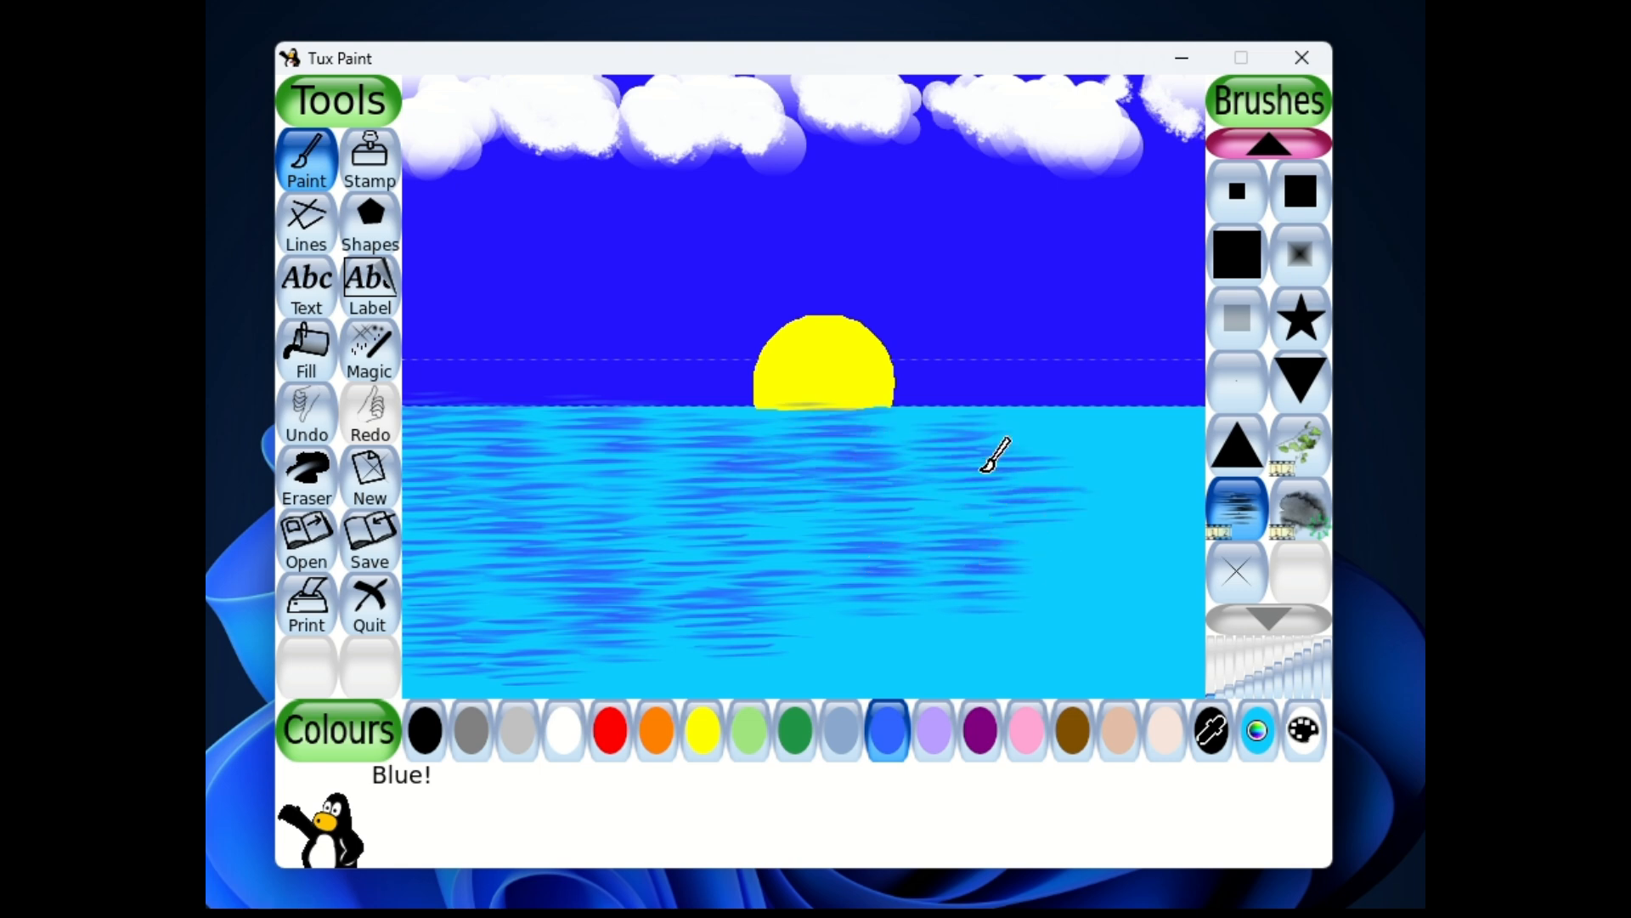
pyautogui.click(1139, 459)
pyautogui.click(1064, 444)
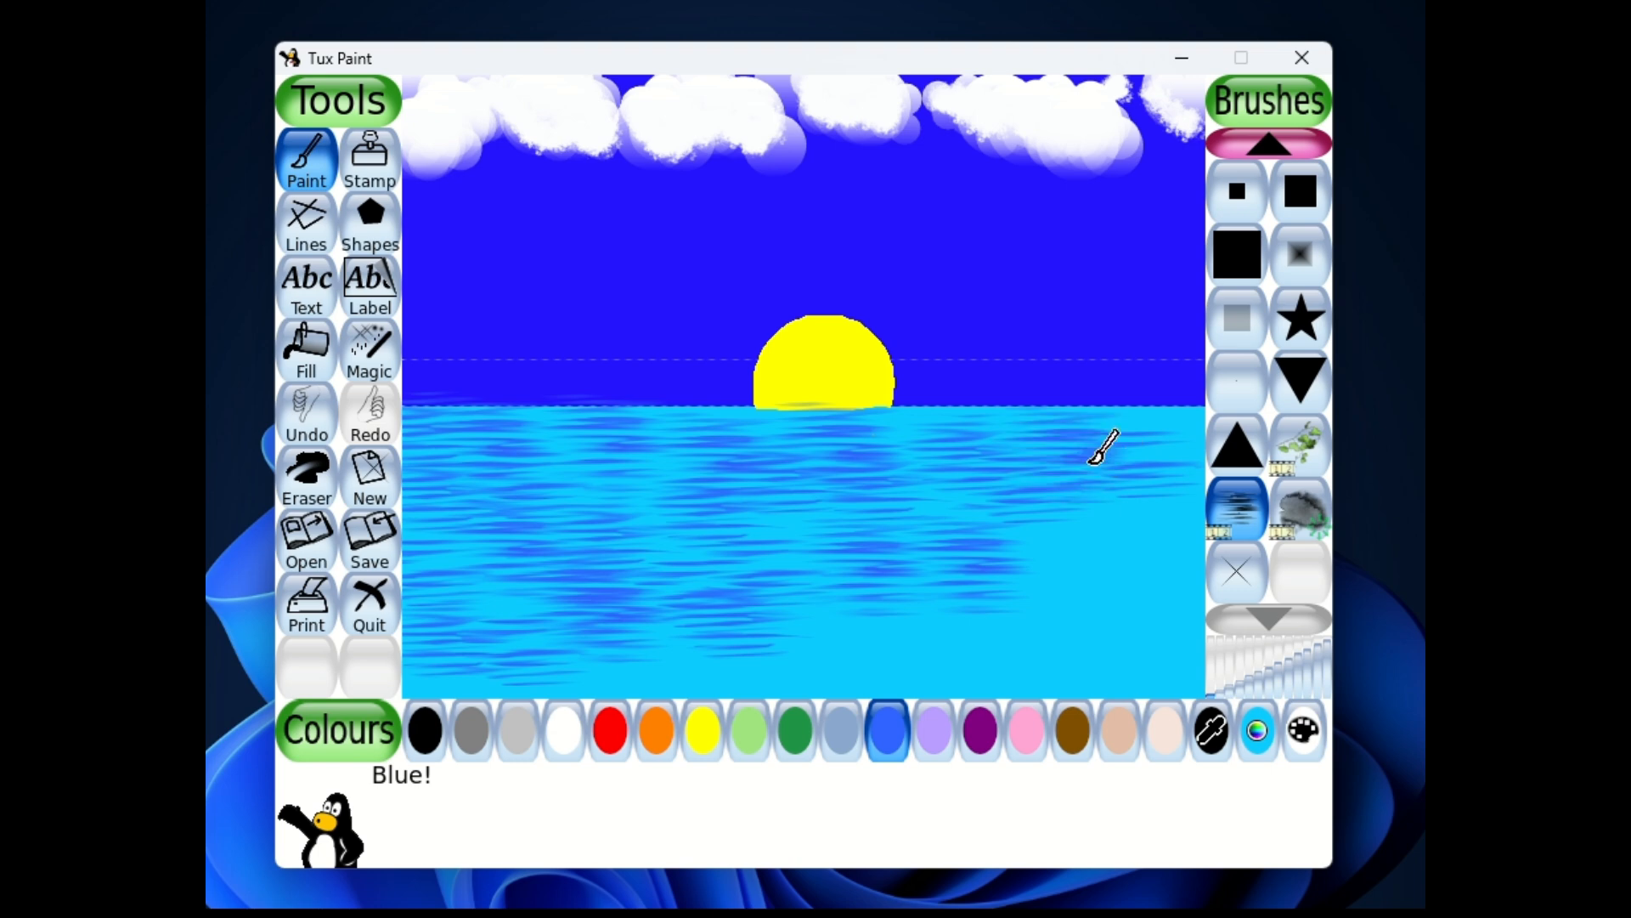
pyautogui.click(1162, 451)
pyautogui.click(1139, 585)
pyautogui.click(1069, 534)
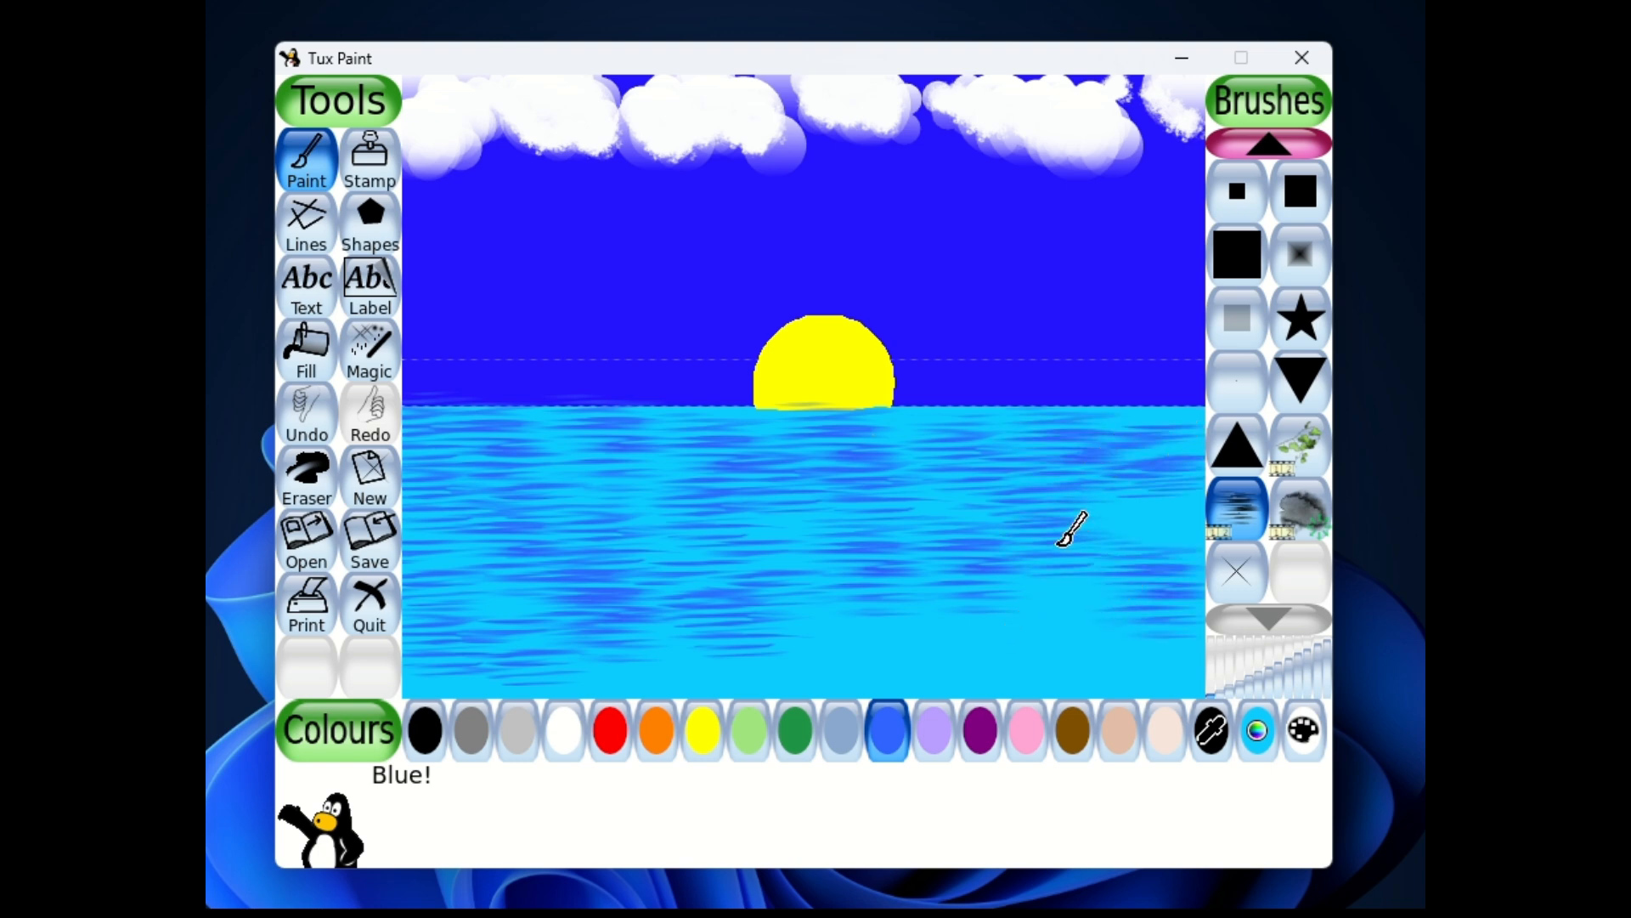
pyautogui.click(1157, 523)
pyautogui.click(1144, 623)
pyautogui.click(1013, 639)
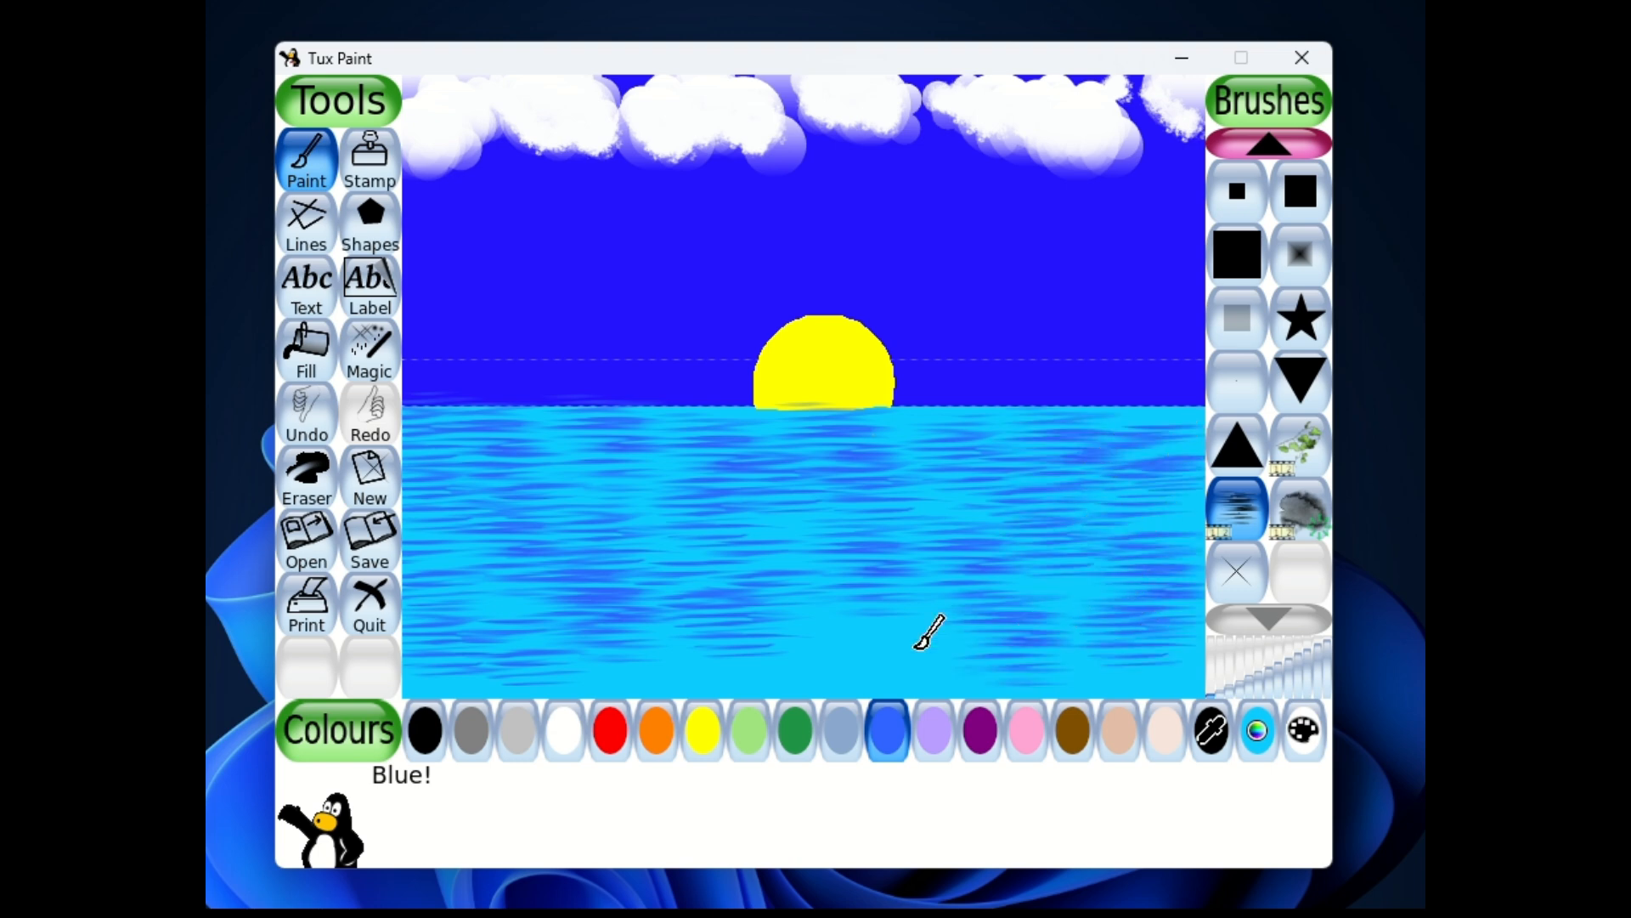
pyautogui.click(914, 652)
pyautogui.click(826, 658)
pyautogui.click(799, 661)
pyautogui.click(651, 665)
pyautogui.click(724, 658)
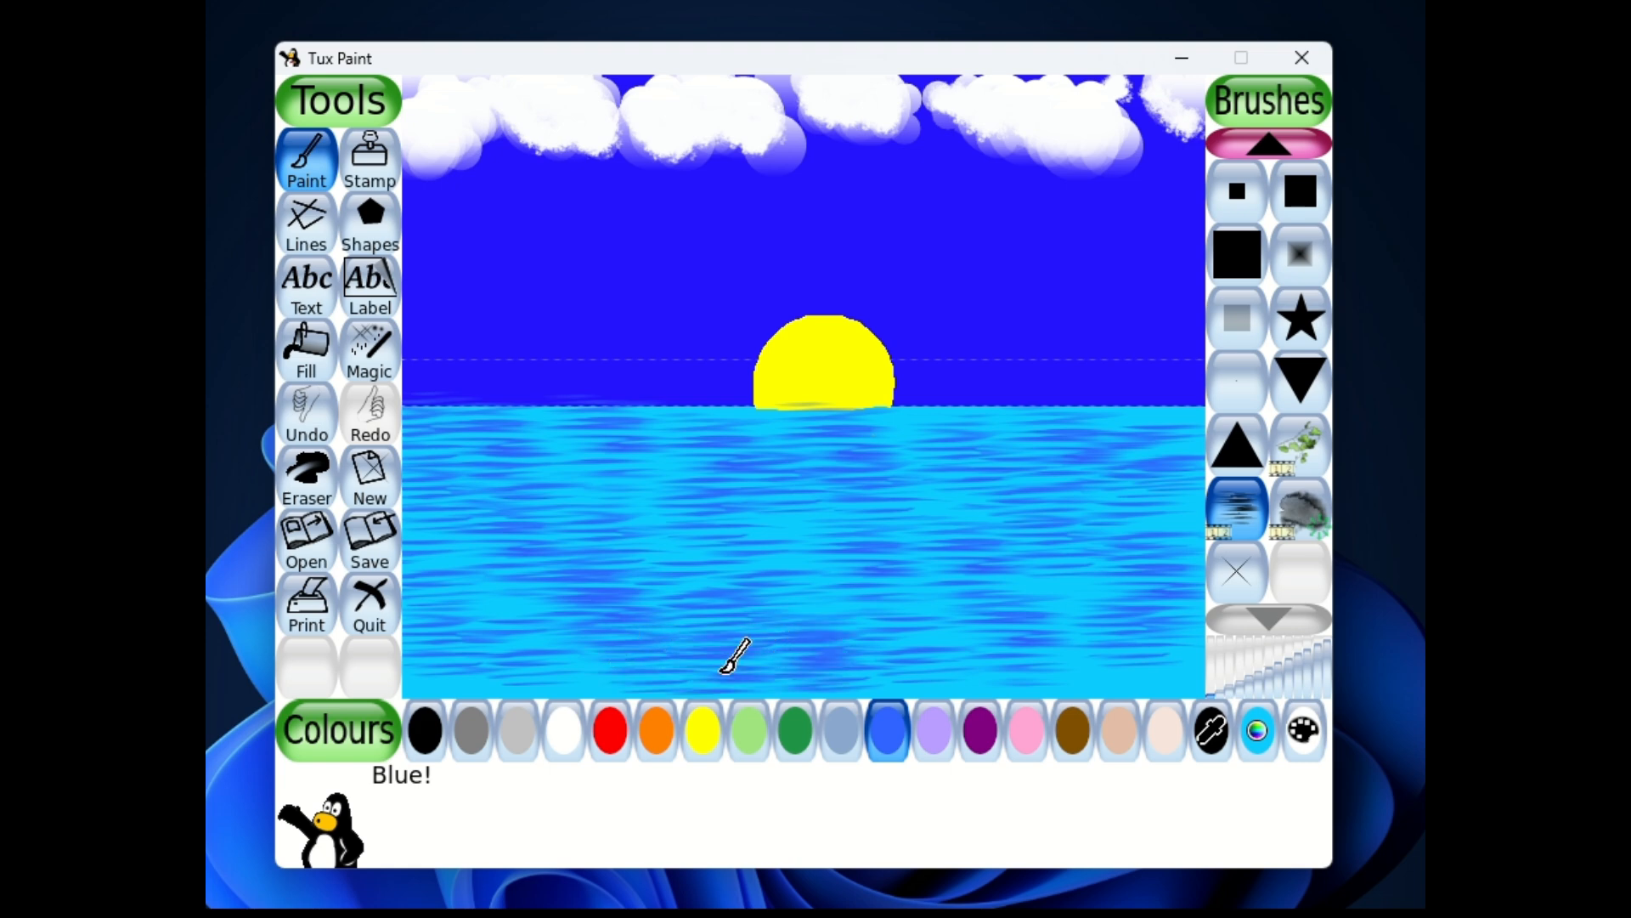
pyautogui.click(984, 643)
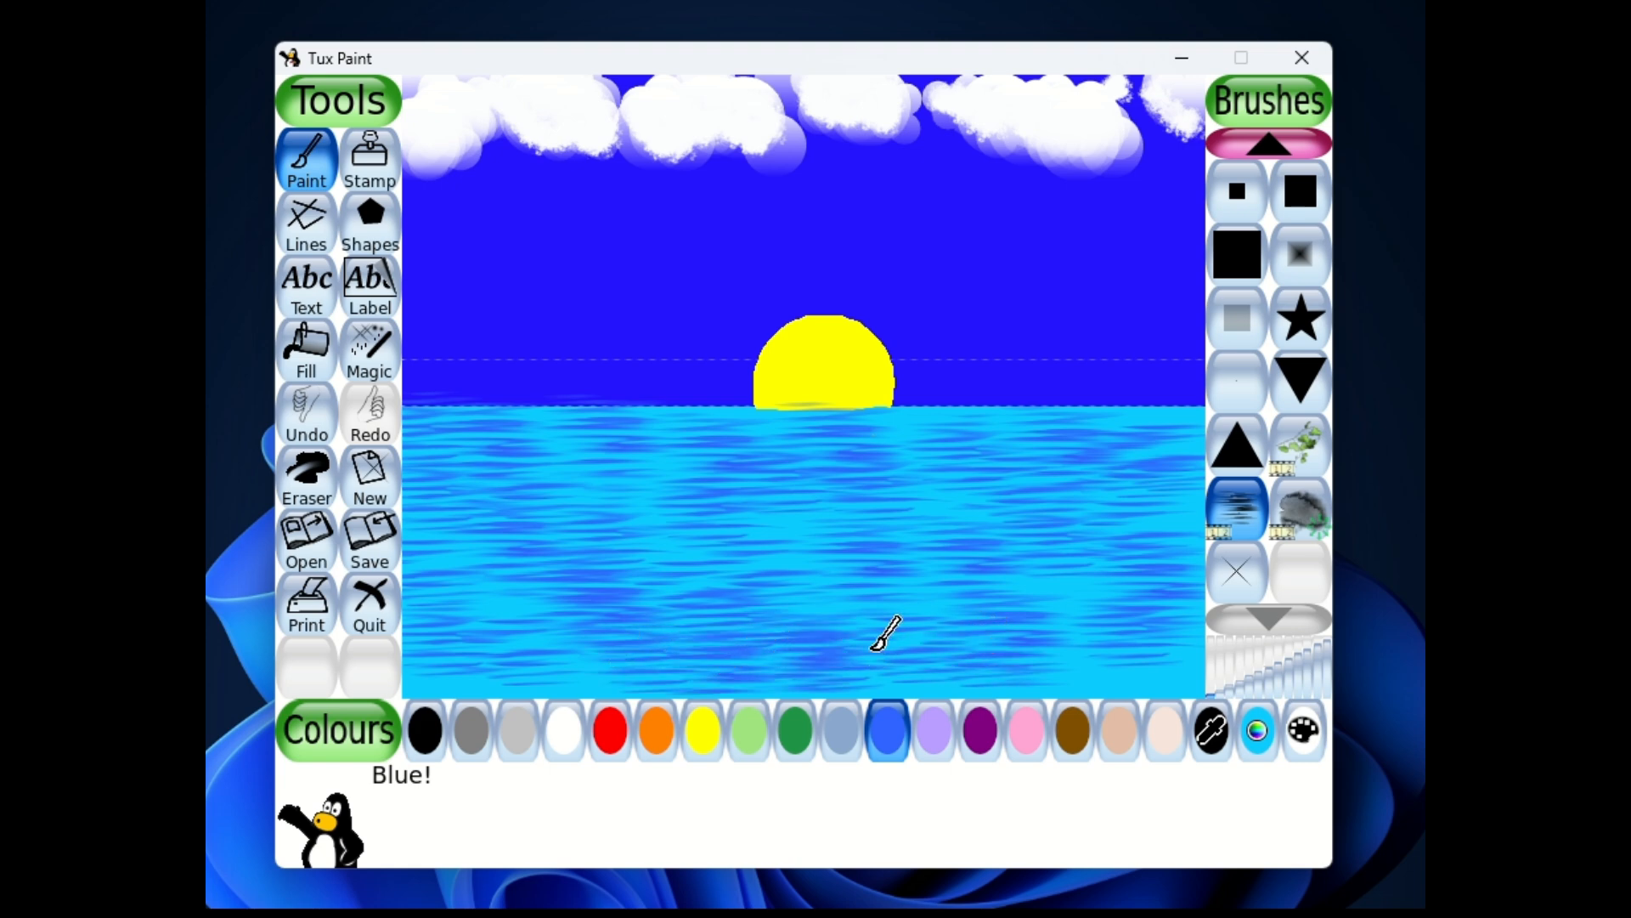
# Step: Add white ripples with the same brush across the water along the canvas's lower edge
pyautogui.click(565, 731)
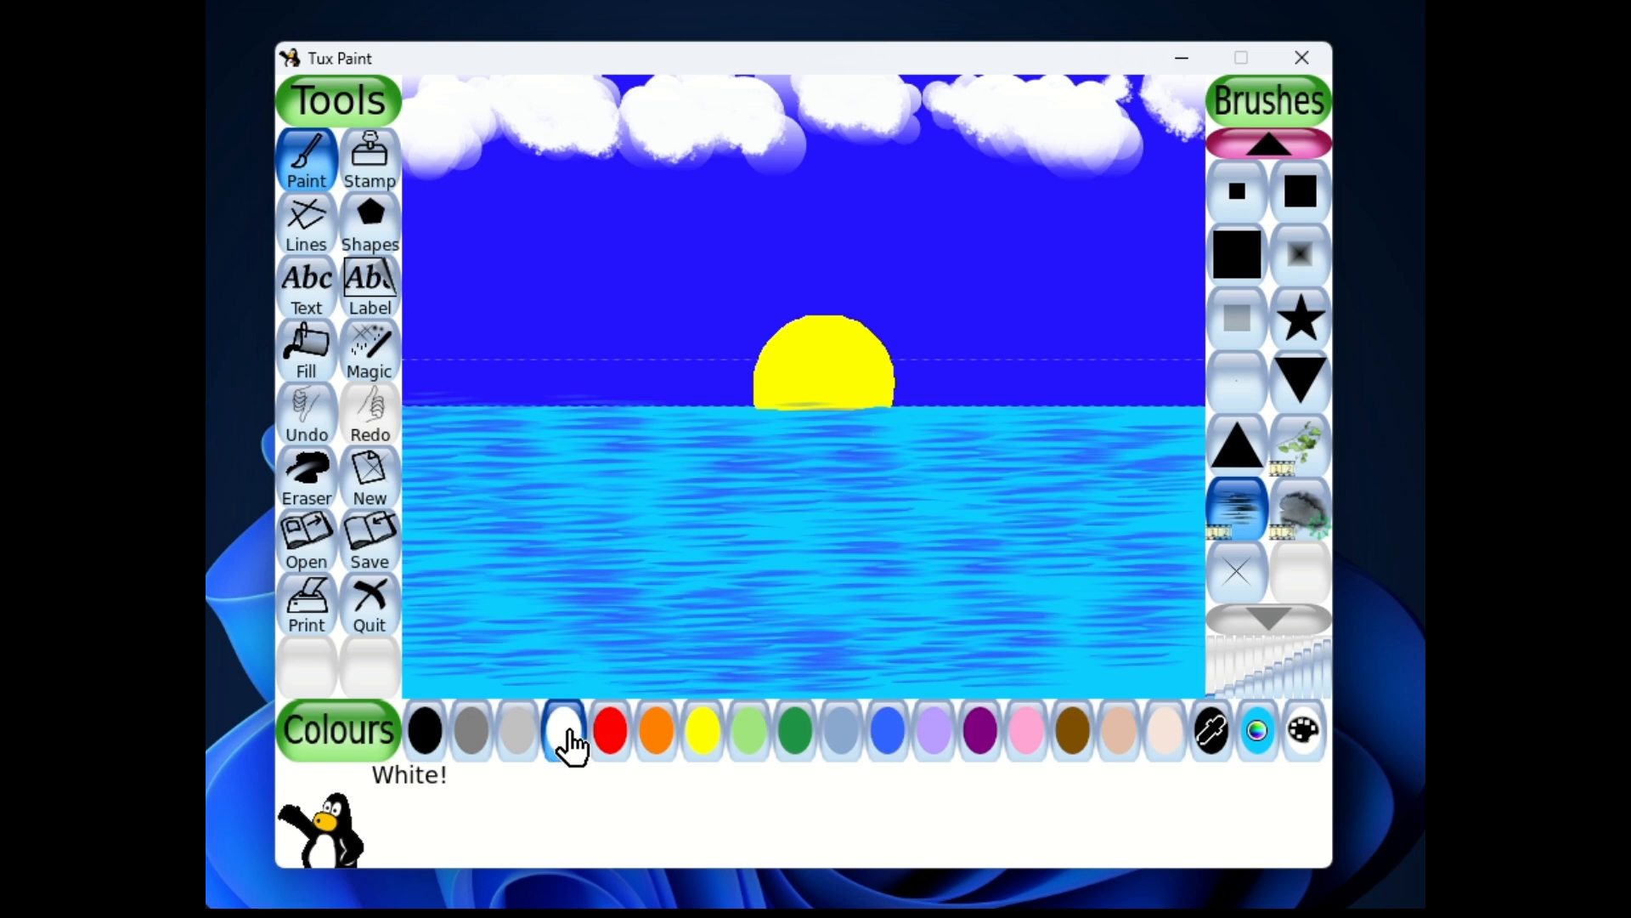
pyautogui.moveTo(441, 645)
pyautogui.mouseDown()
pyautogui.moveTo(575, 670)
pyautogui.moveTo(918, 656)
pyautogui.moveTo(867, 655)
pyautogui.moveTo(1020, 680)
pyautogui.mouseUp()
pyautogui.moveTo(1140, 673)
pyautogui.mouseDown()
pyautogui.moveTo(1074, 655)
pyautogui.moveTo(1189, 650)
pyautogui.mouseUp()
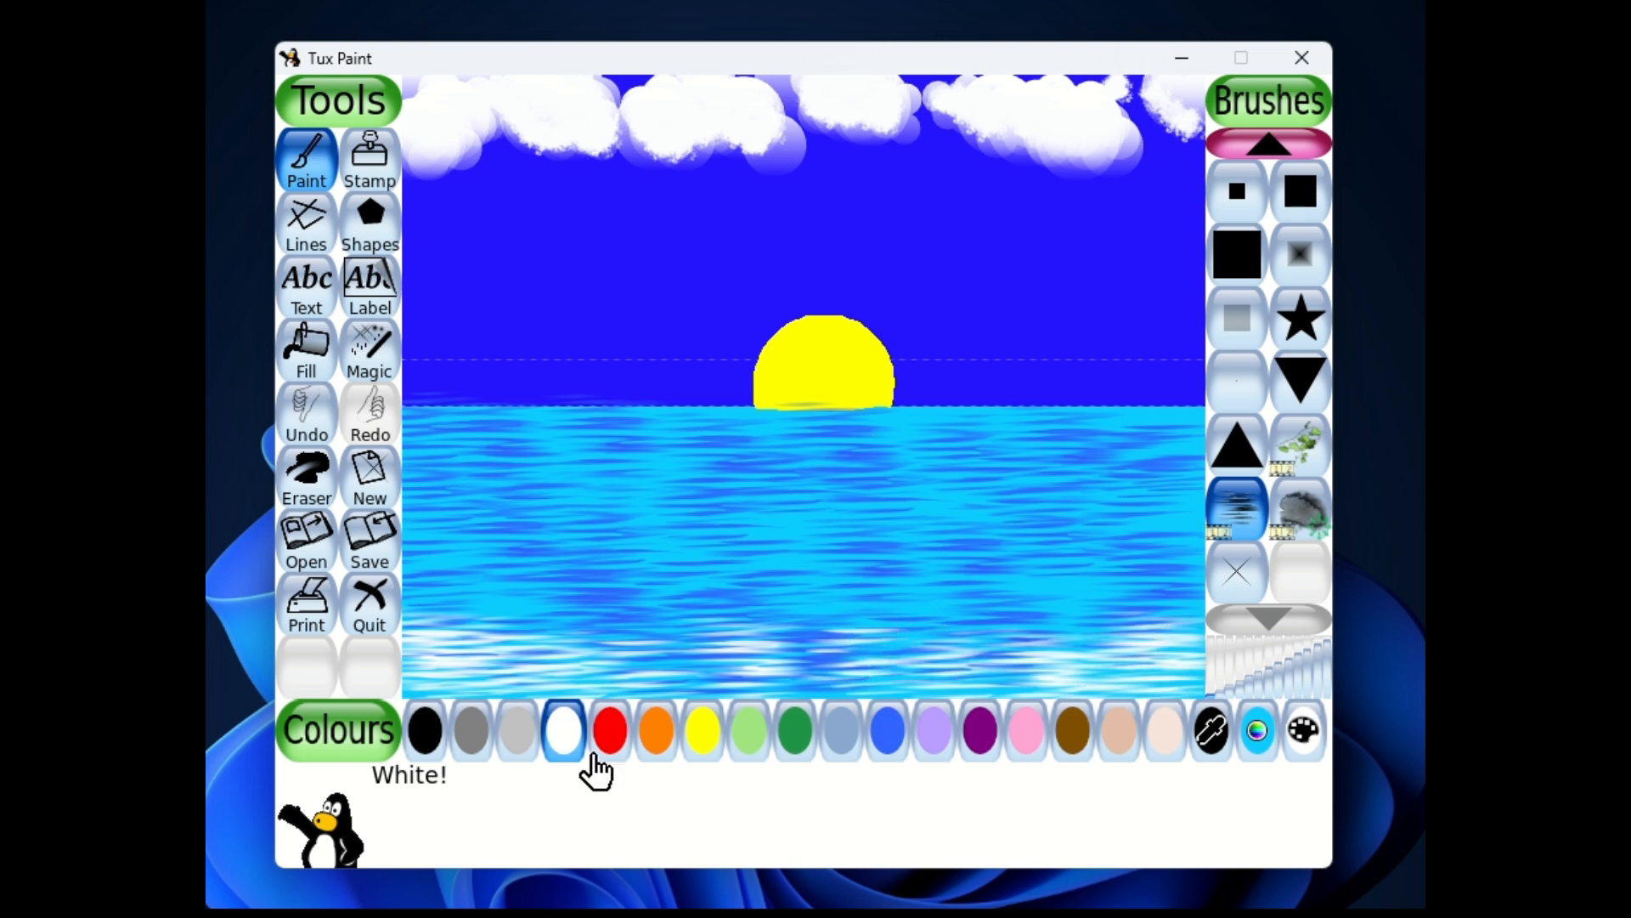
# Step: Paint a yellow rippled reflection from the sun down to the canvas's lower edge, undoing the stray stroke over the sun
pyautogui.click(705, 748)
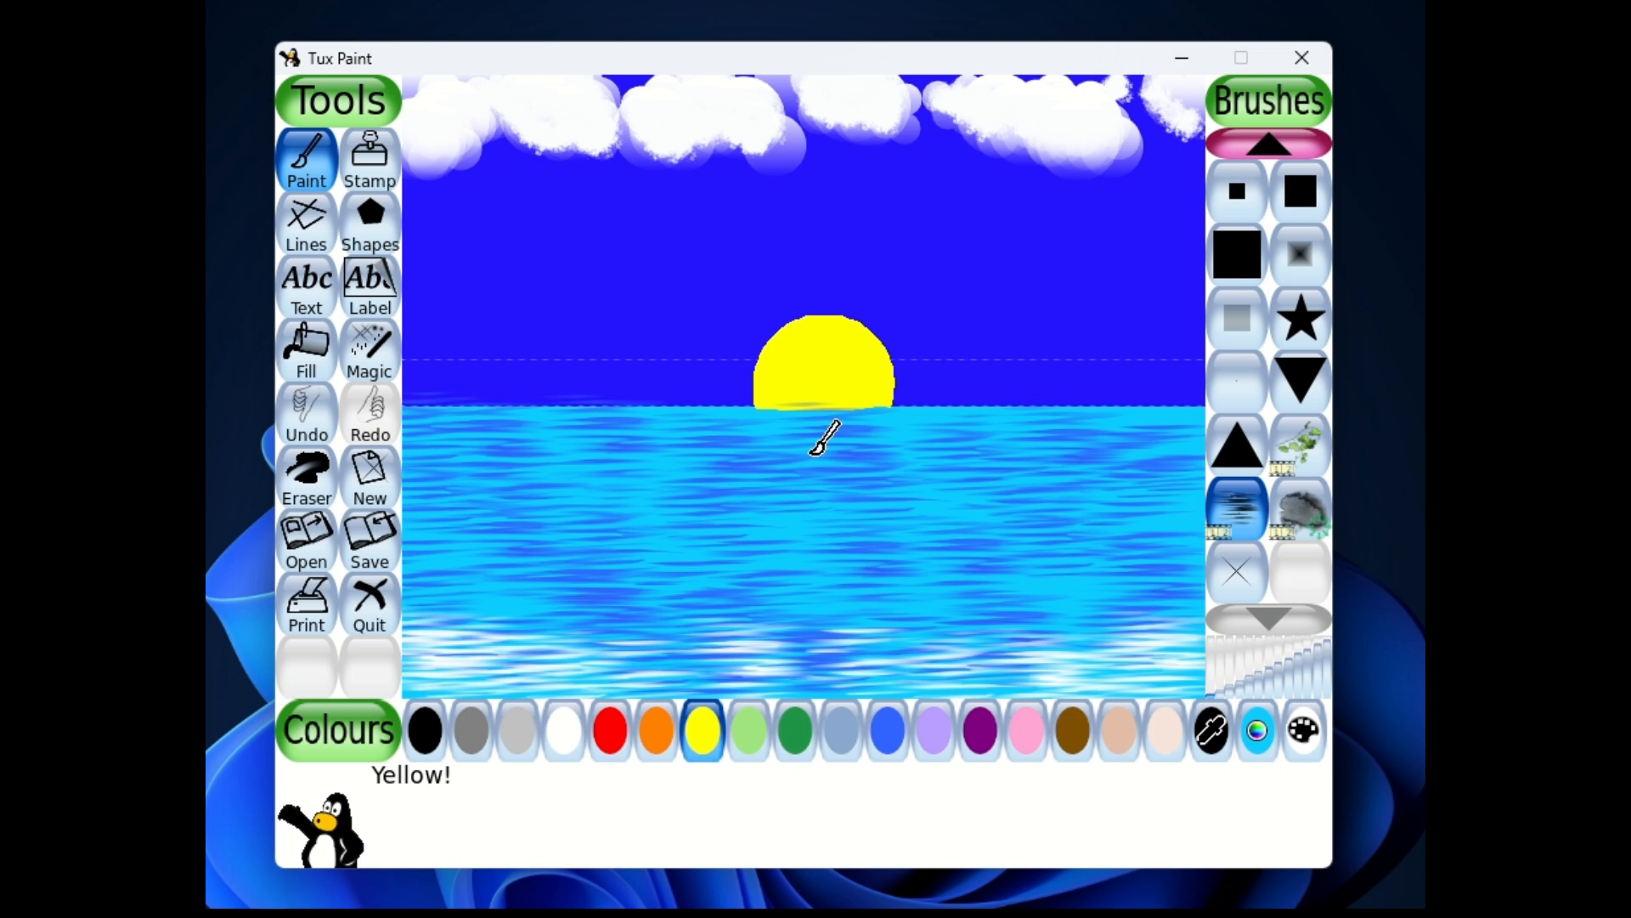
pyautogui.moveTo(817, 435); pyautogui.dragTo(803, 396)
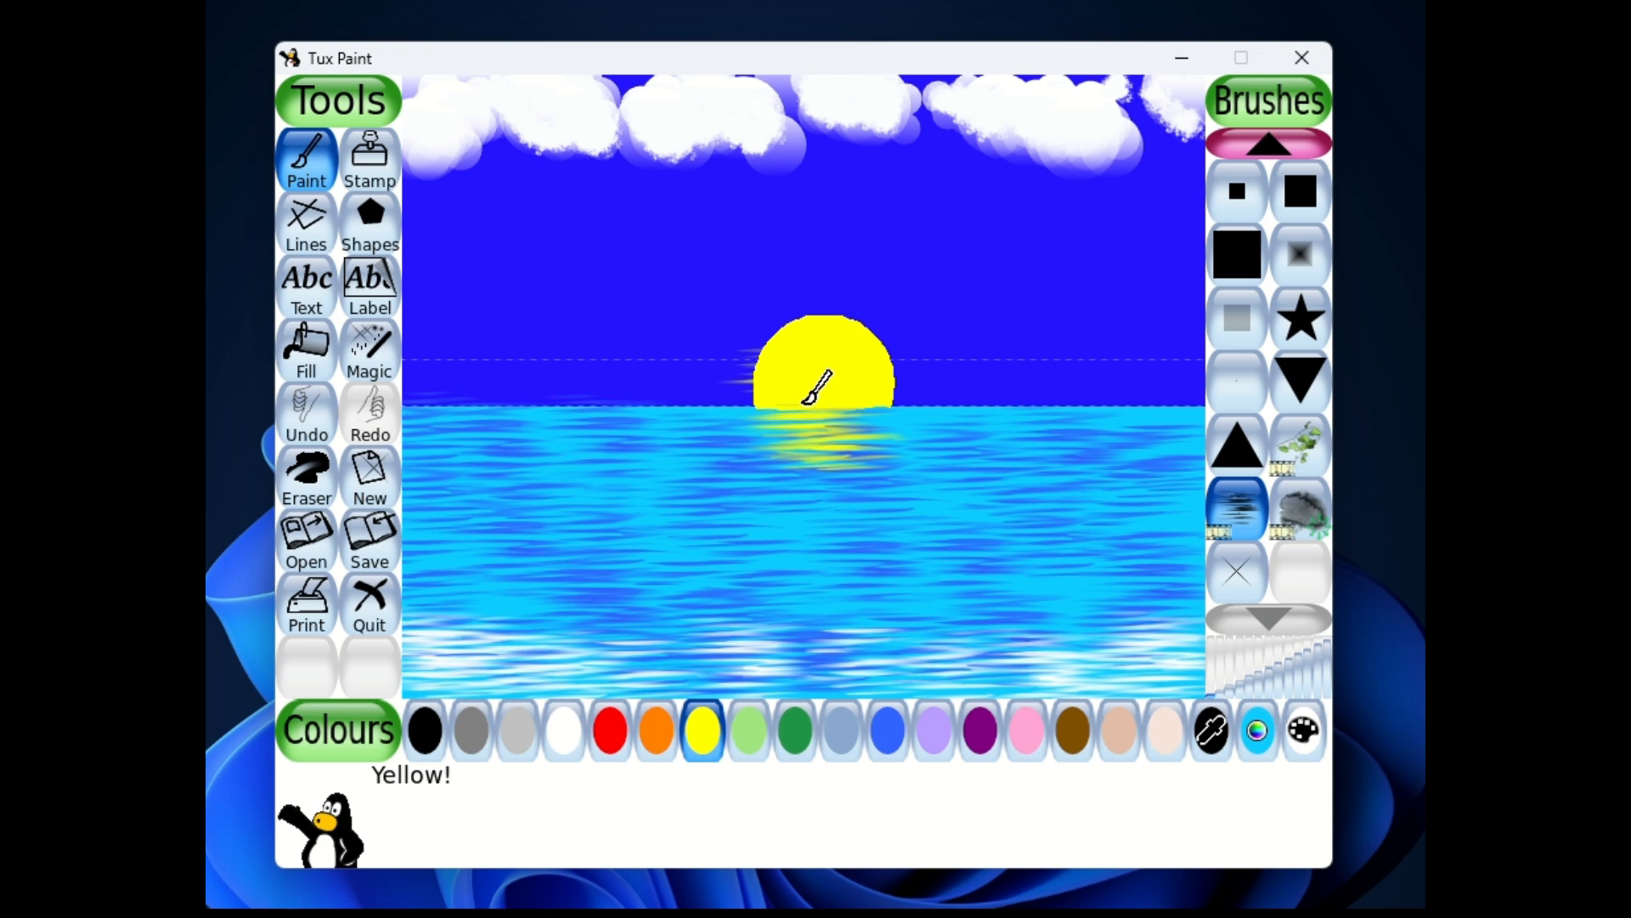
pyautogui.hotkey('ctrl', 'z')
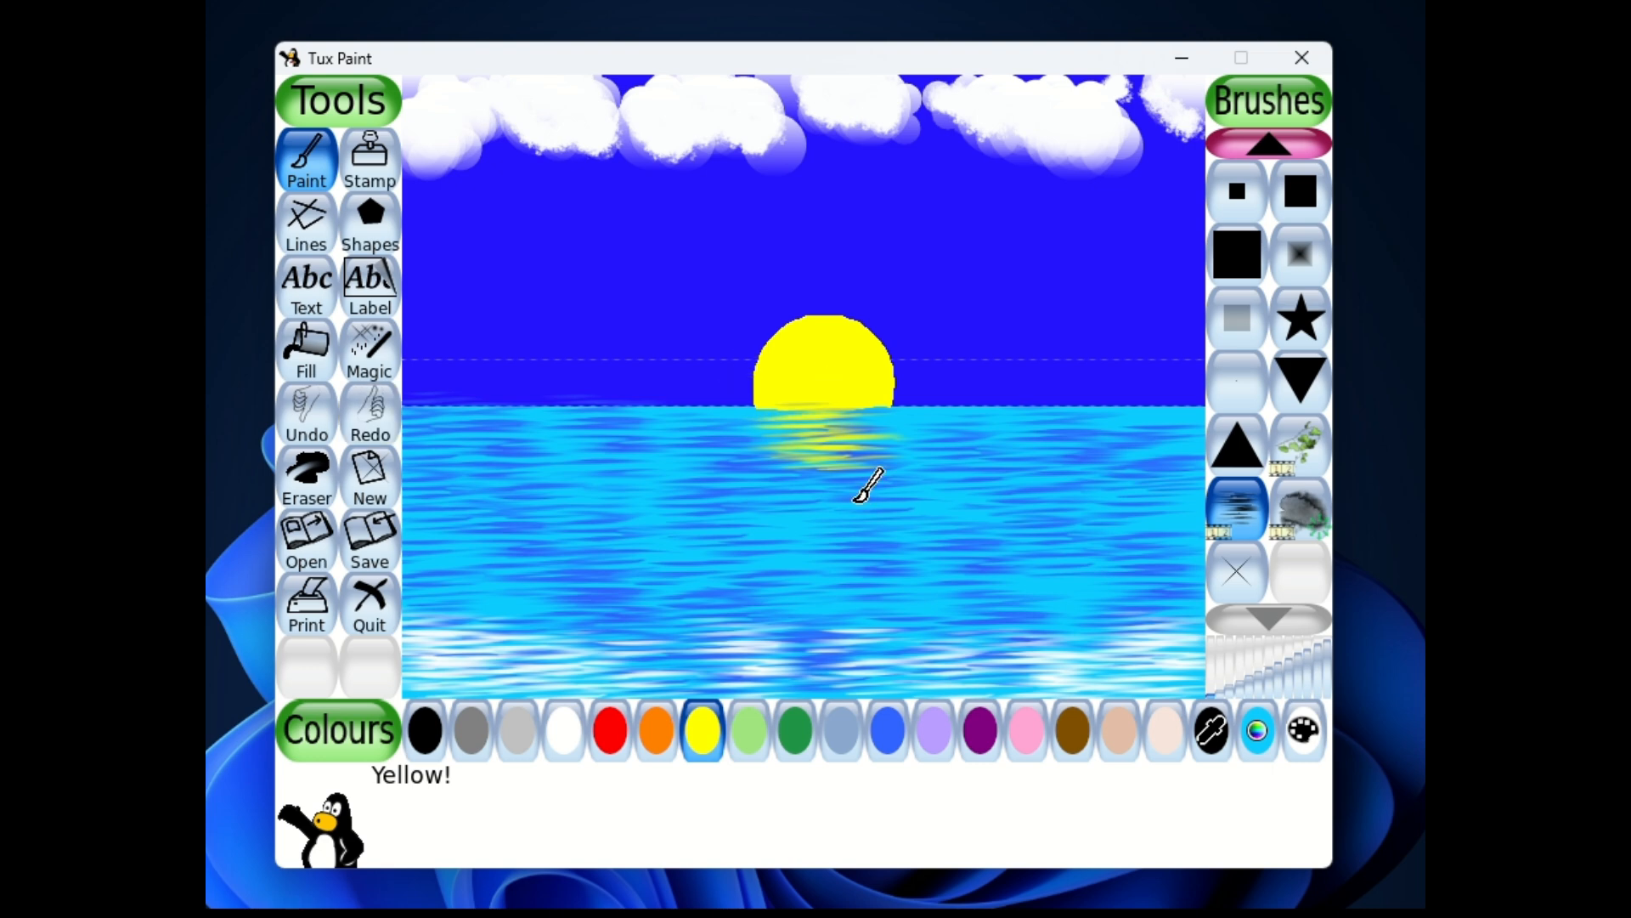
pyautogui.moveTo(838, 489); pyautogui.dragTo(822, 680)
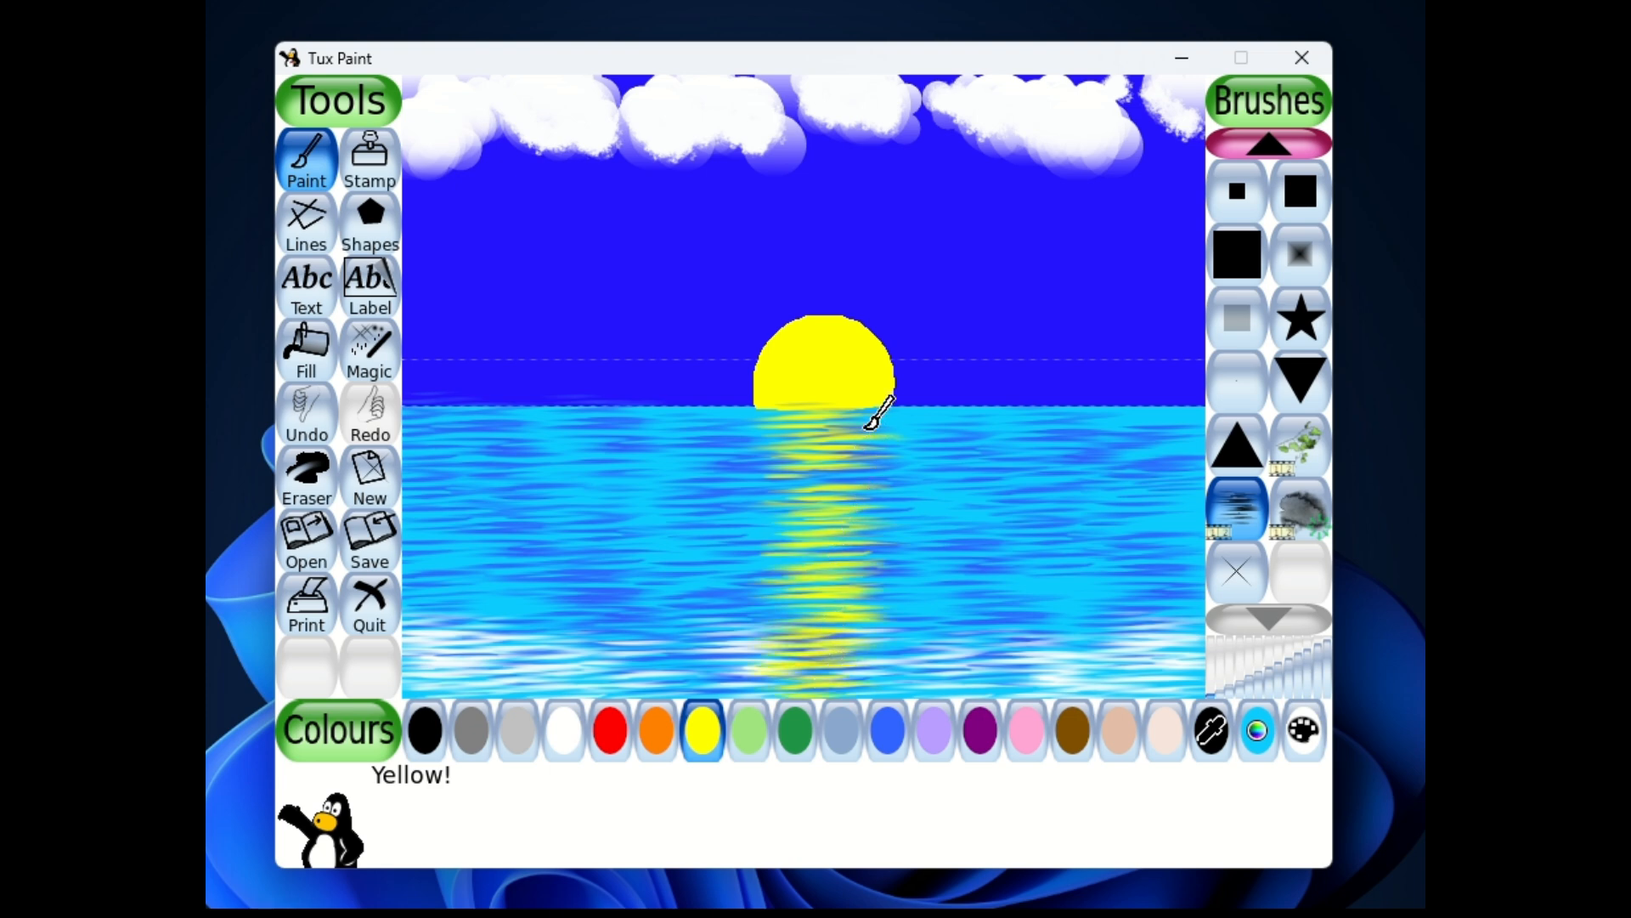
# Step: Widen the sun's yellow rippled reflection along its right edge from the horizon to the canvas's lower edge, undoing the stroke that crosses the horizon
pyautogui.moveTo(862, 430); pyautogui.dragTo(858, 433)
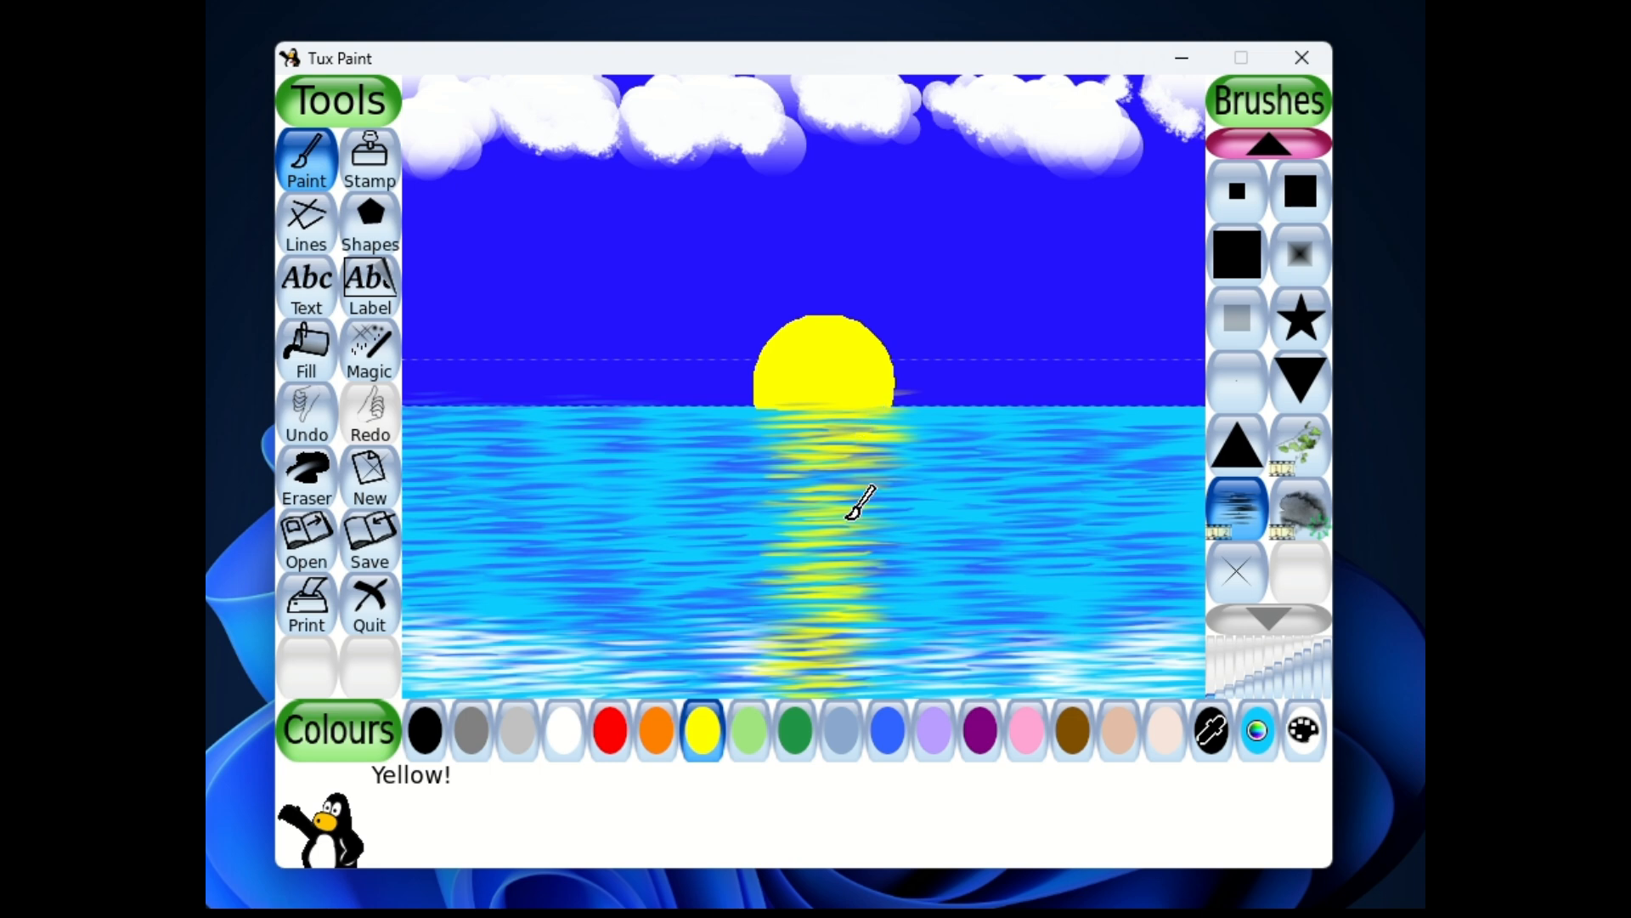
pyautogui.click(854, 510)
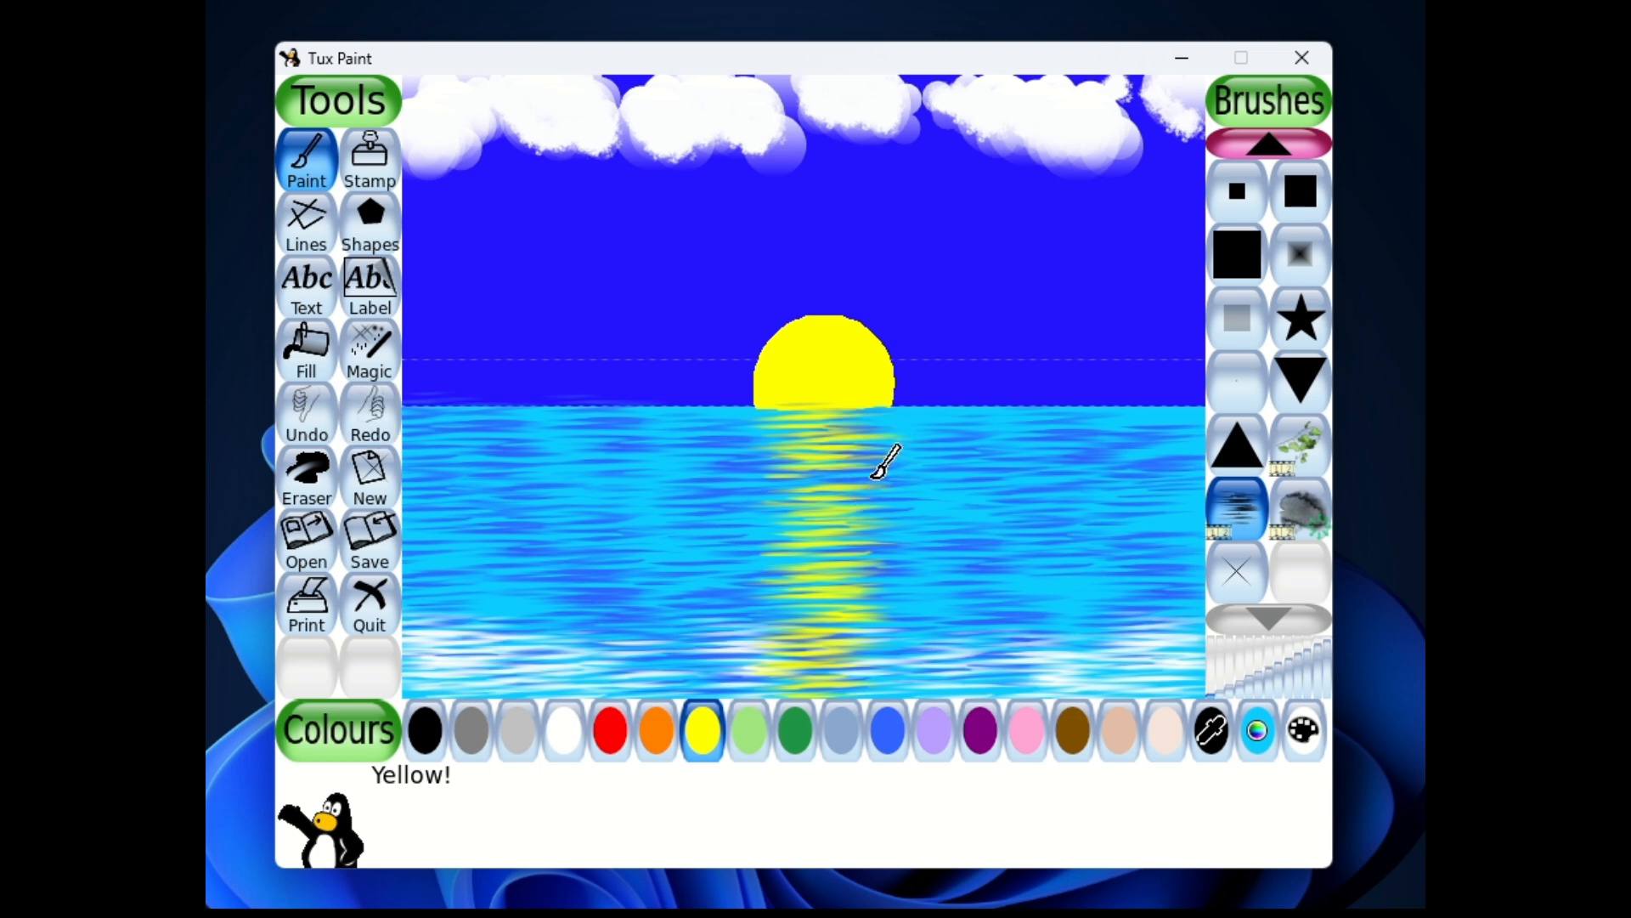
pyautogui.click(875, 477)
pyautogui.click(843, 428)
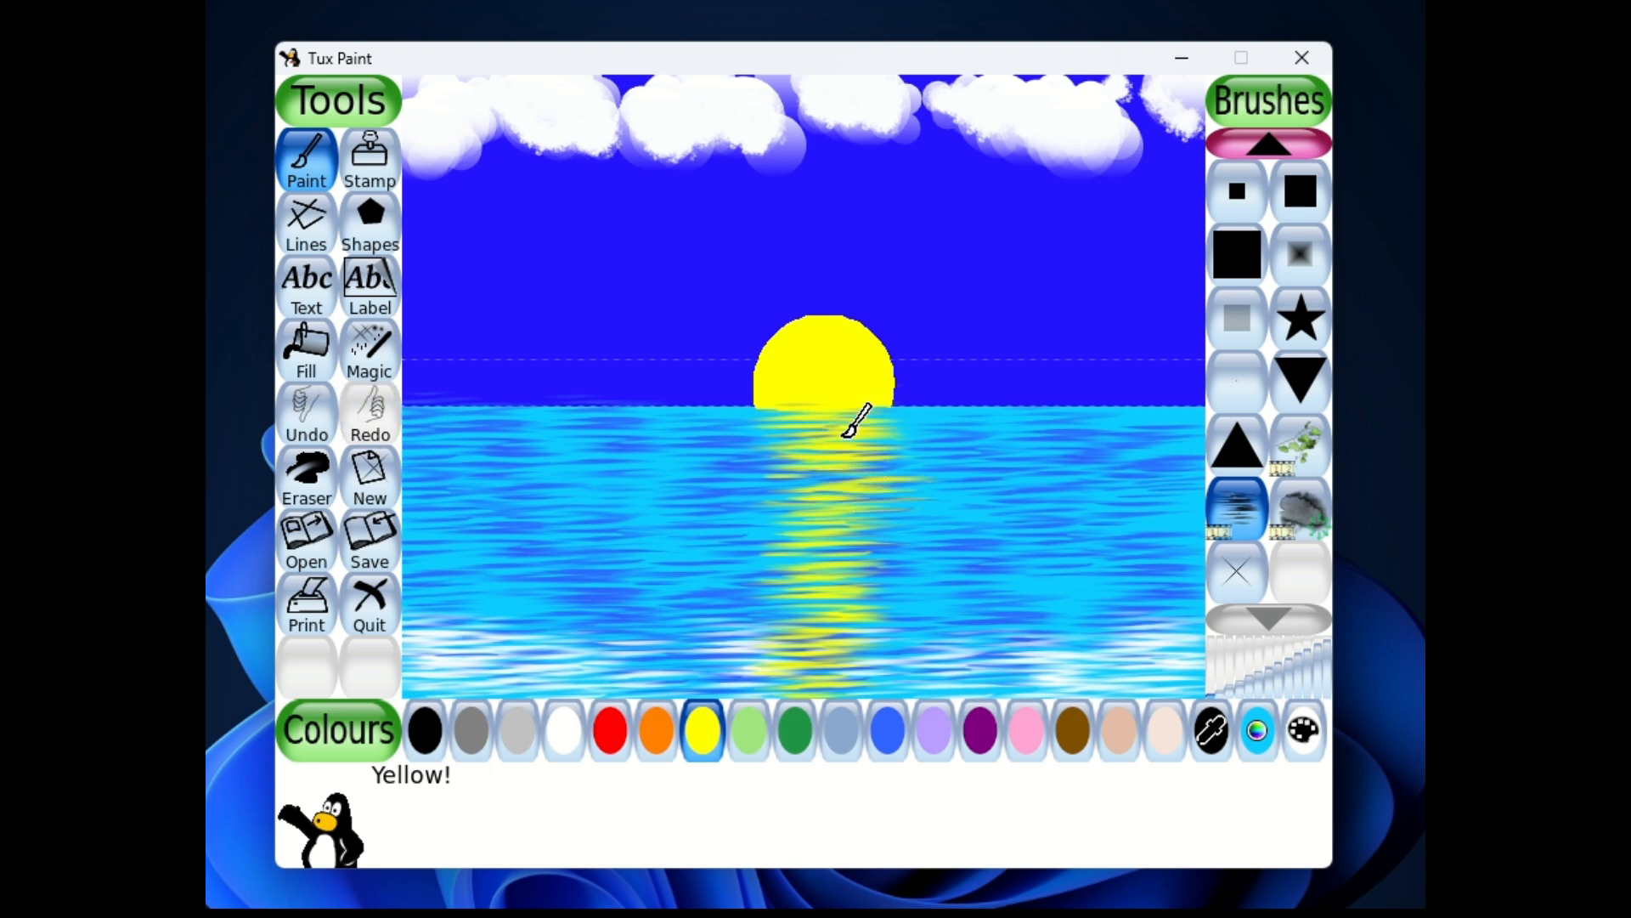
pyautogui.click(861, 526)
pyautogui.click(856, 593)
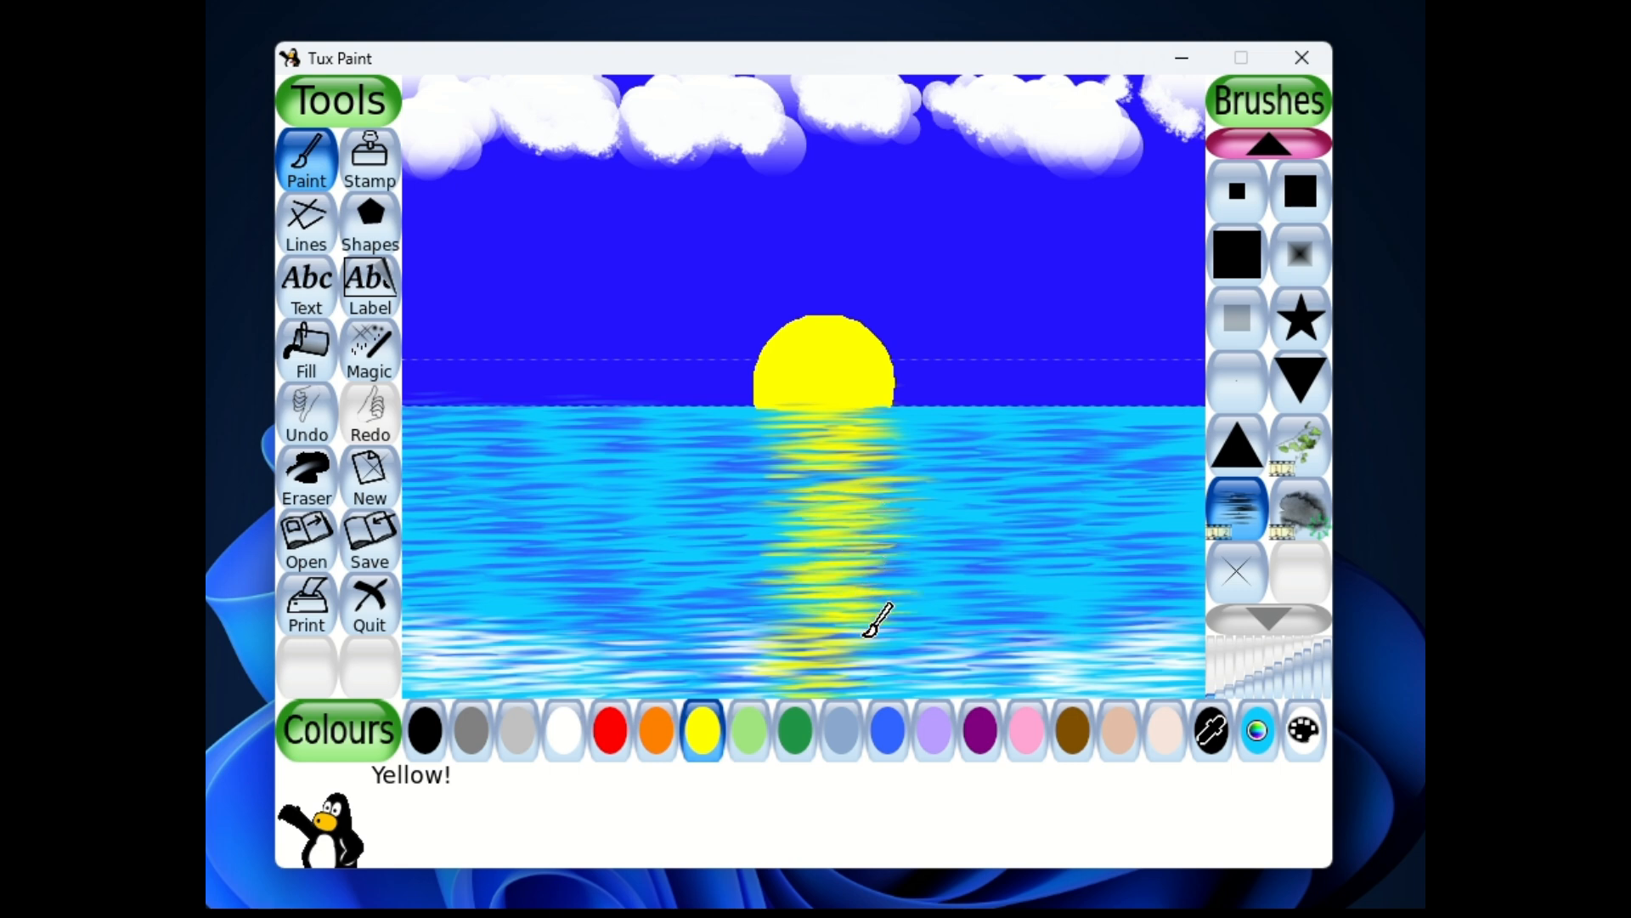
pyautogui.click(862, 637)
pyautogui.click(863, 676)
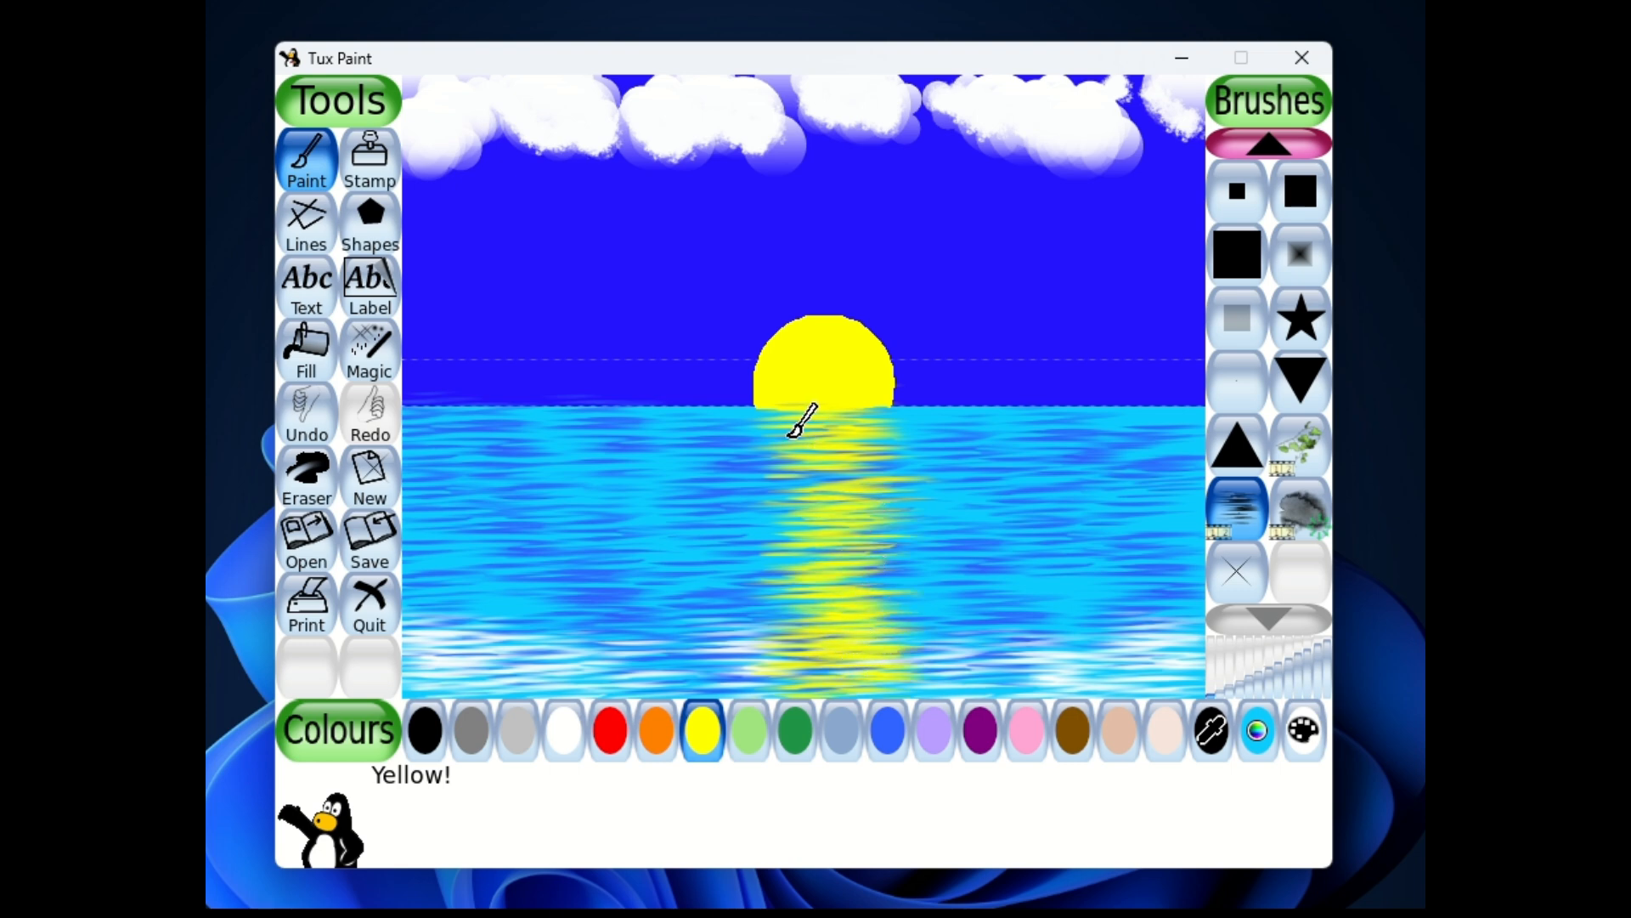
# Step: Widen the yellow reflection along its left edge with more ripples from the horizon down to the canvas's lower edge
pyautogui.click(791, 435)
pyautogui.click(790, 514)
pyautogui.click(786, 559)
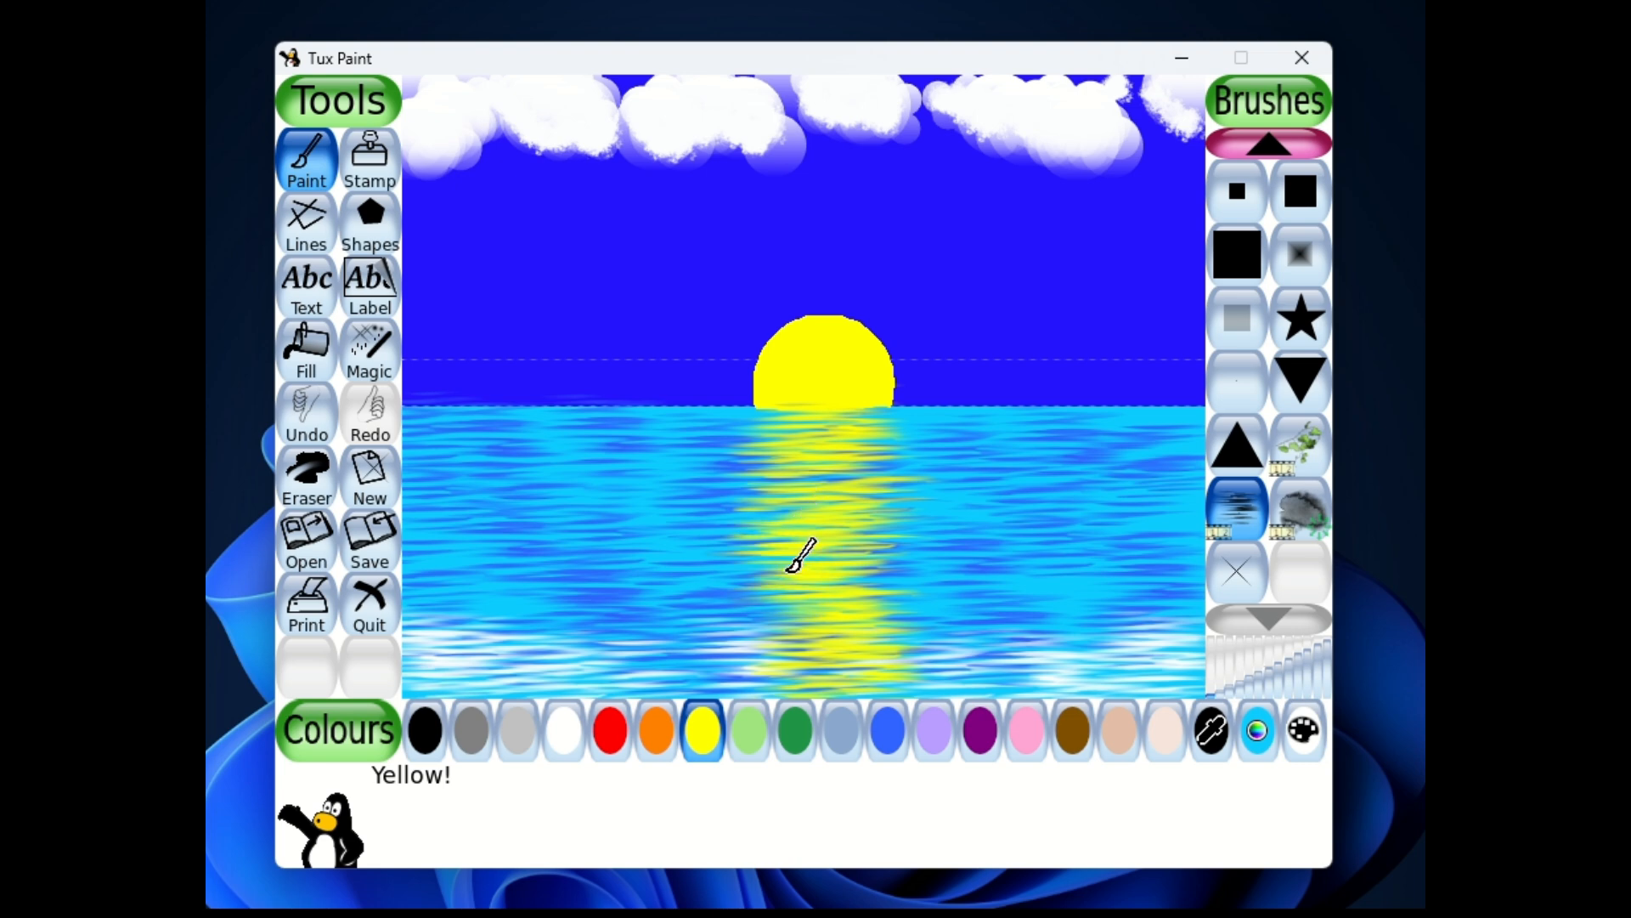
pyautogui.click(782, 599)
pyautogui.click(784, 650)
pyautogui.click(782, 660)
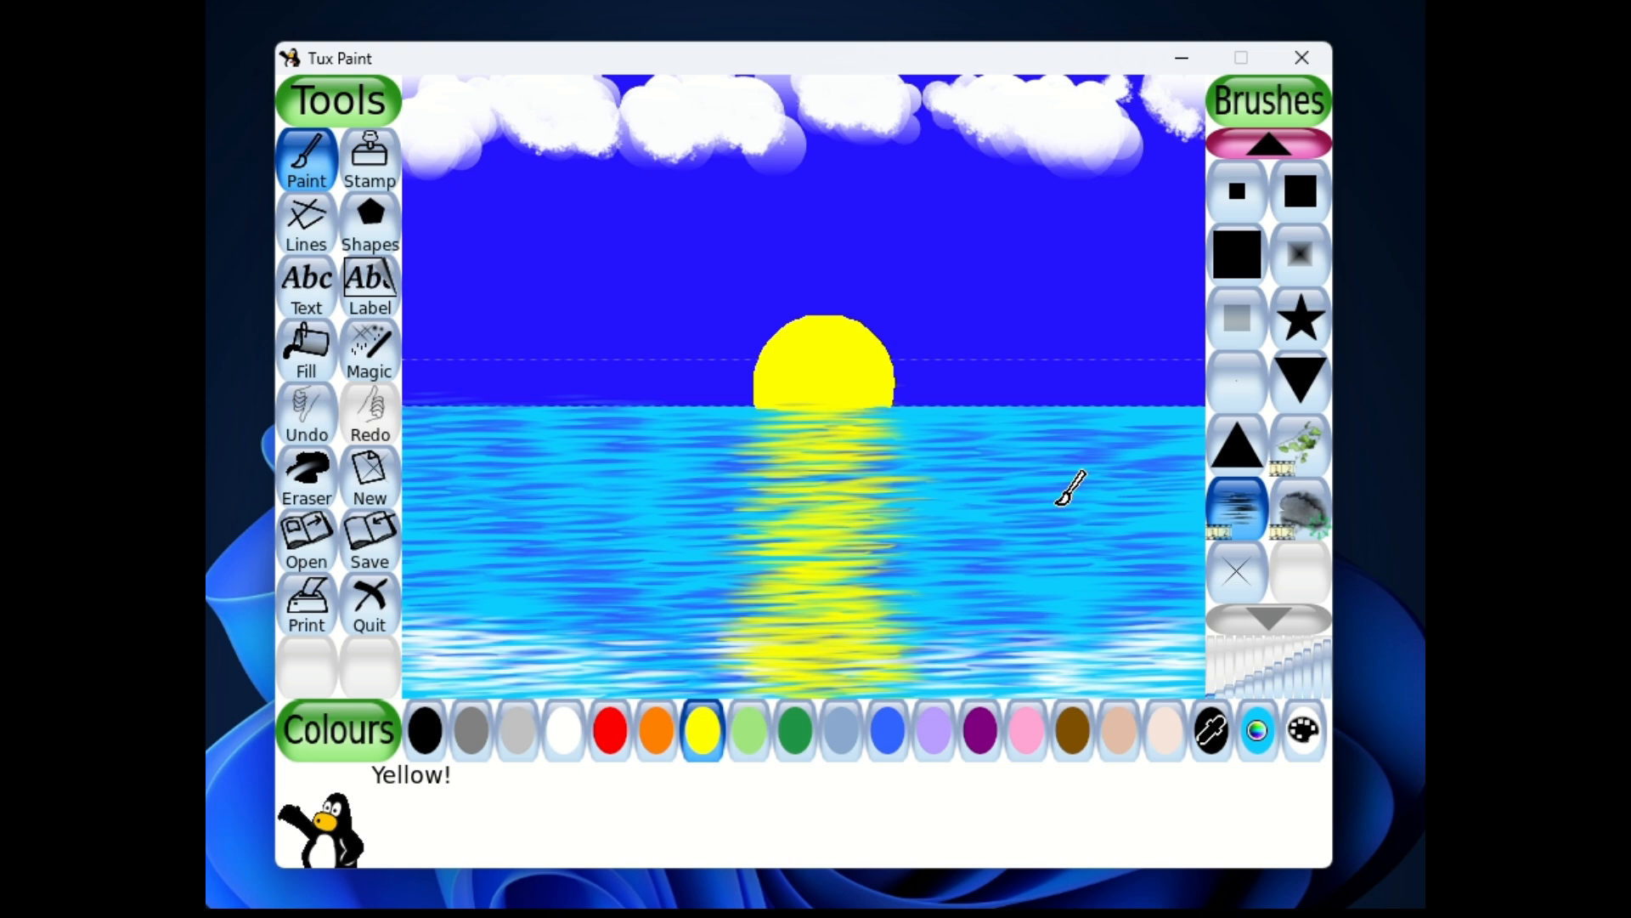
# Step: Outline a black hillside from the horizon at the canvas's left edge down to the lower edge beside the reflection, using the medium round brush
pyautogui.scroll(6, 1266, 344)
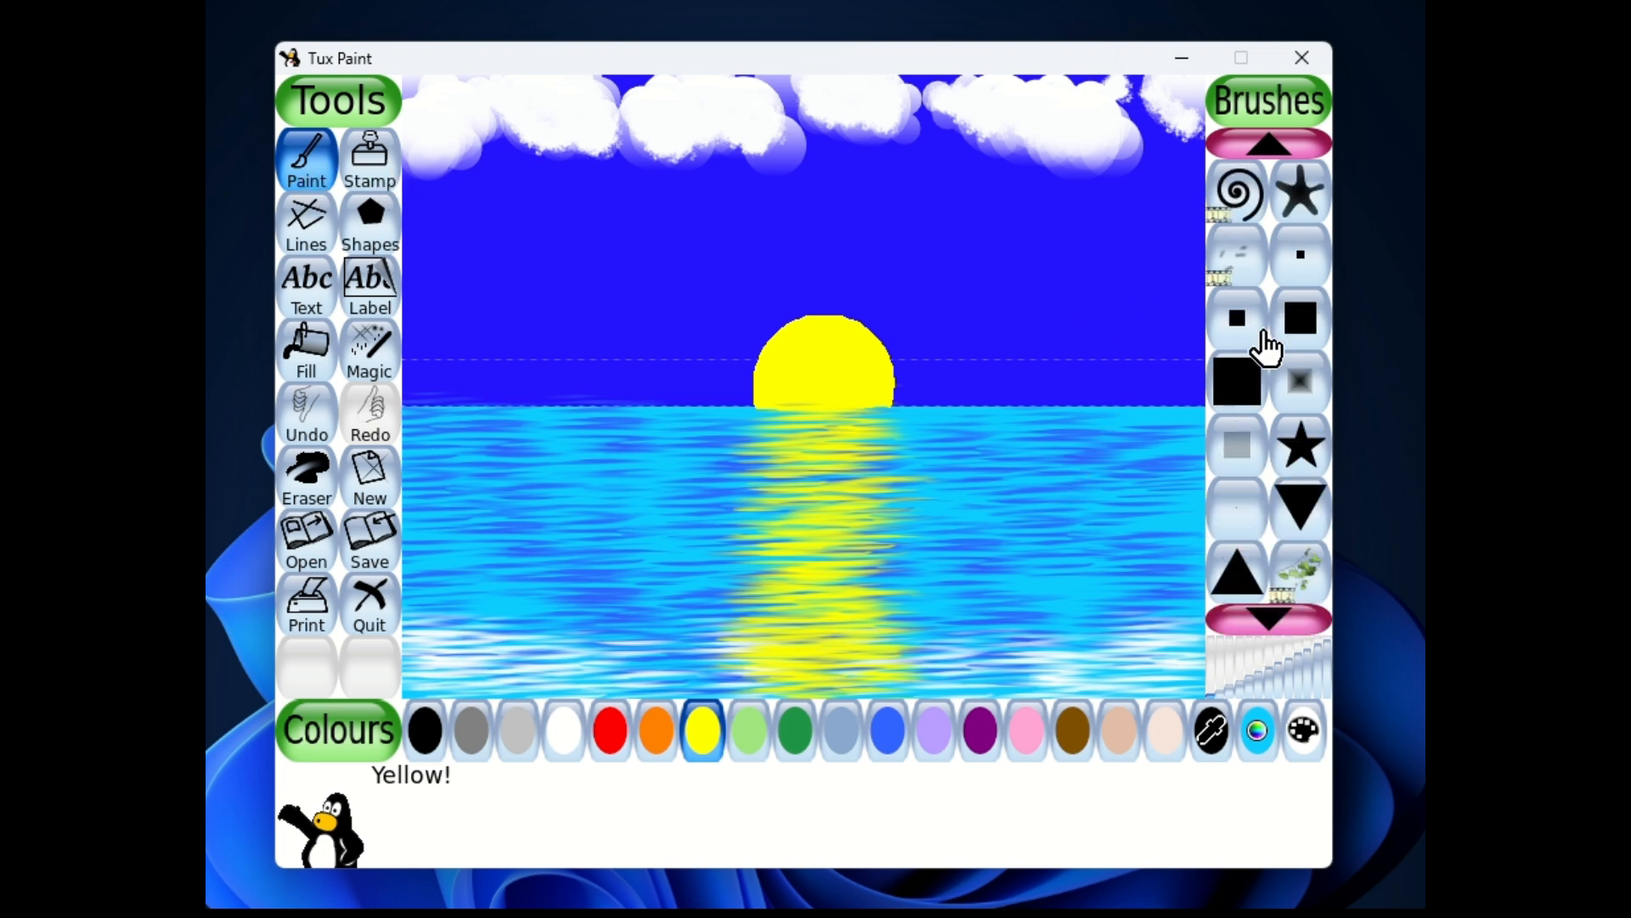
pyautogui.scroll(5, 1268, 340)
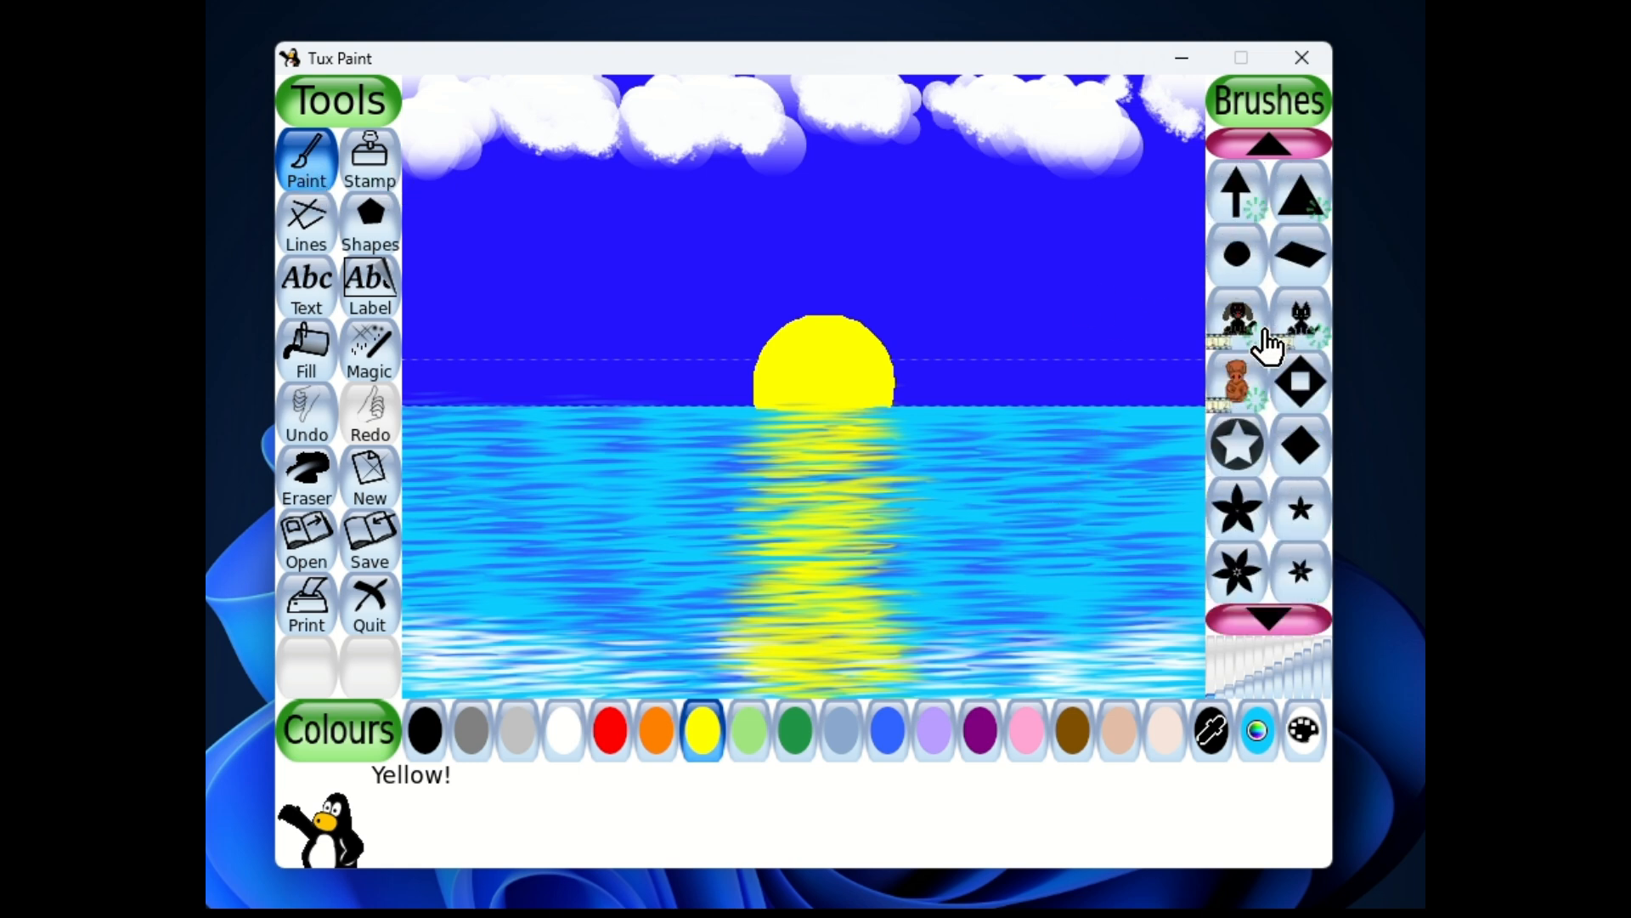
pyautogui.click(1237, 255)
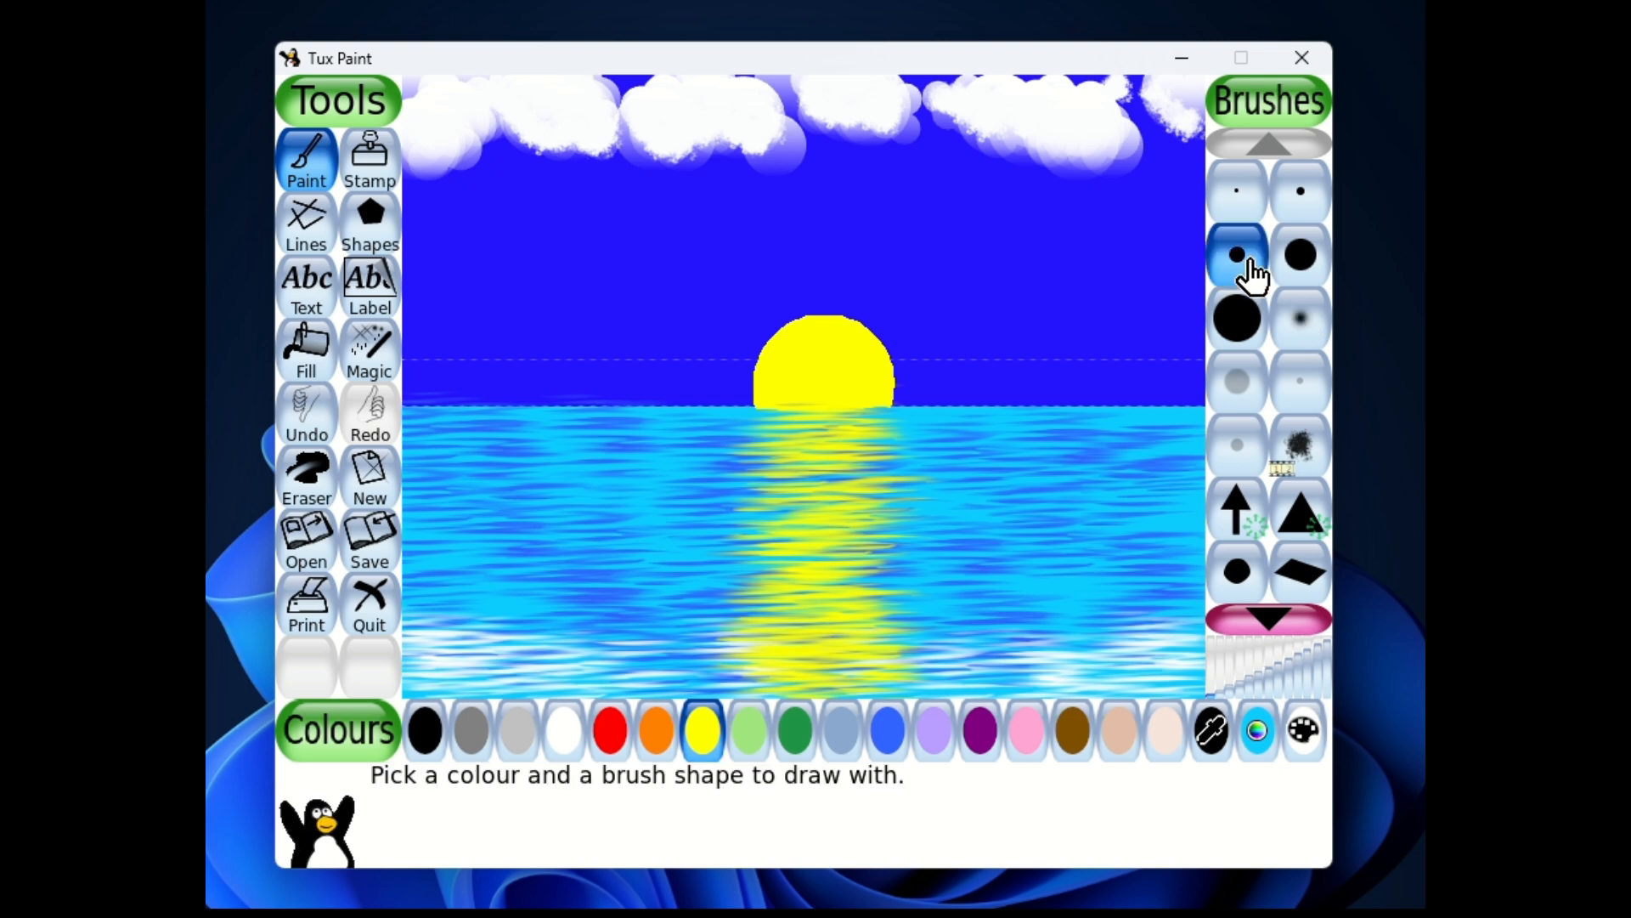
pyautogui.click(404, 408)
pyautogui.hotkey('ctrl', 'z')
pyautogui.click(423, 729)
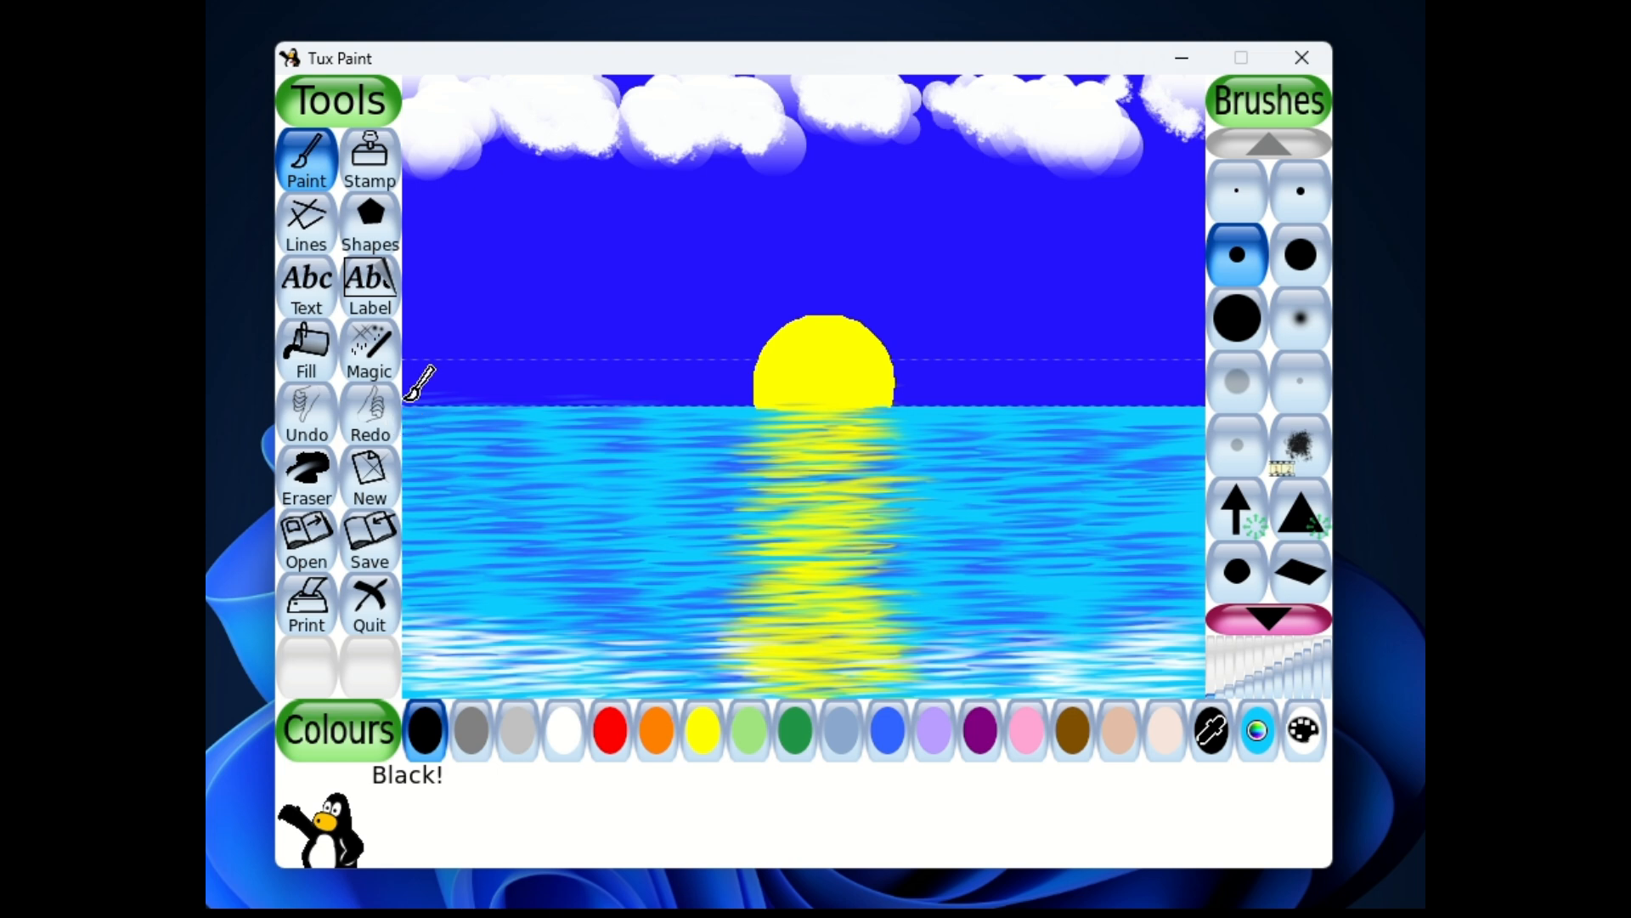
pyautogui.moveTo(409, 397)
pyautogui.mouseDown()
pyautogui.moveTo(520, 465)
pyautogui.moveTo(557, 543)
pyautogui.moveTo(693, 603)
pyautogui.moveTo(738, 712)
pyautogui.mouseUp()
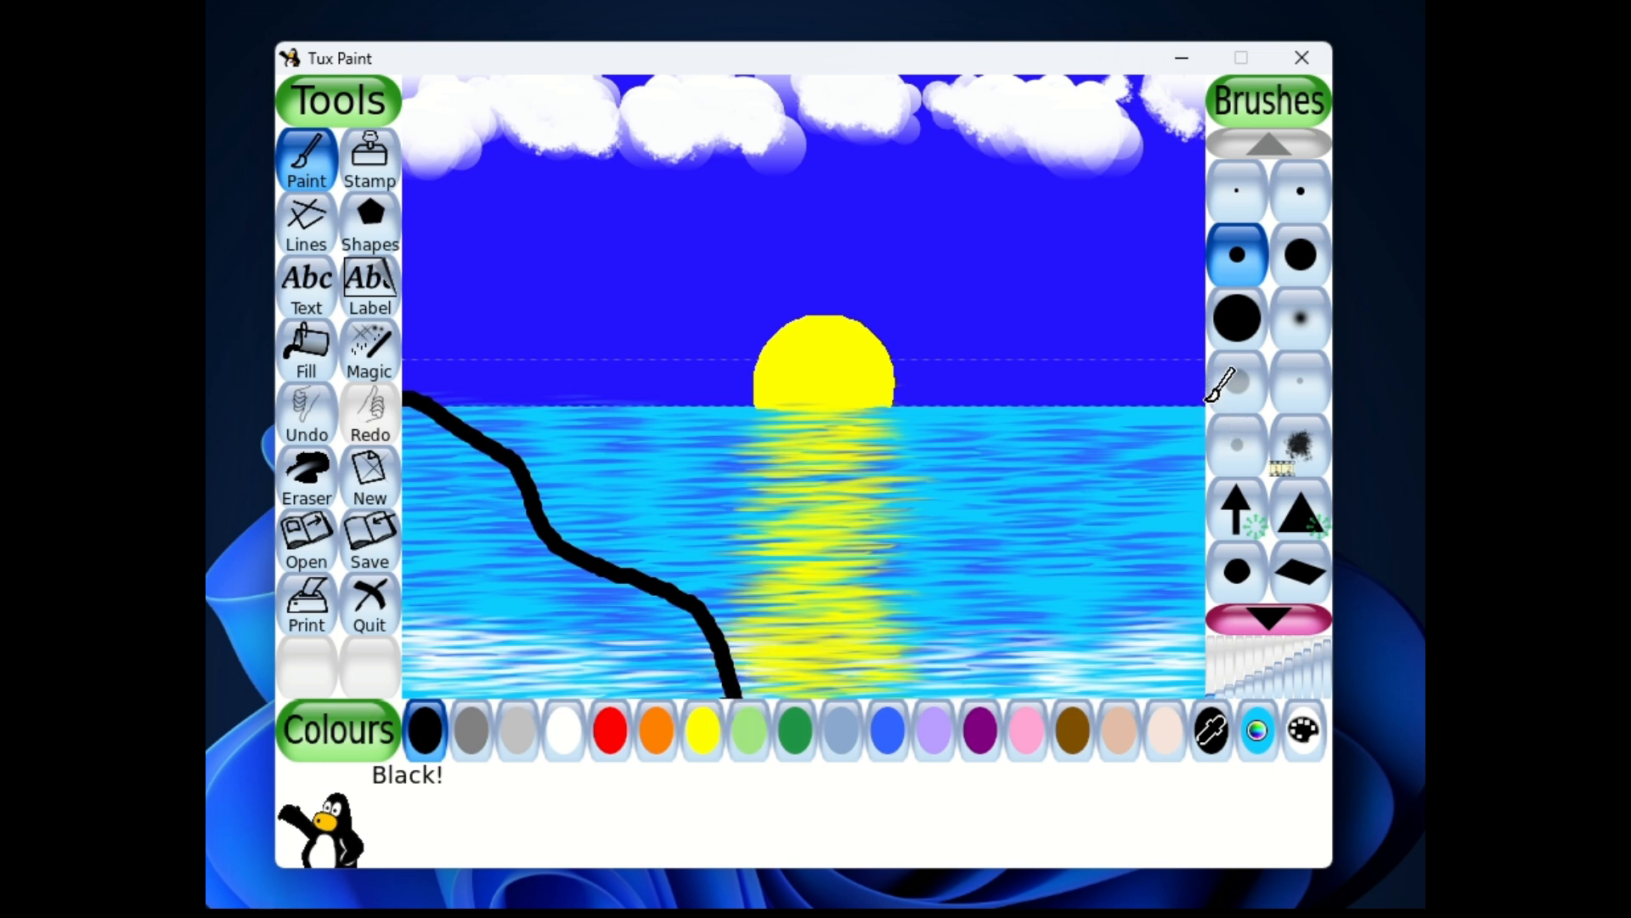
# Step: Outline a black hillside from the canvas's right edge down to the lower edge, replacing the first attempt with a wider hill
pyautogui.moveTo(1208, 400)
pyautogui.mouseDown()
pyautogui.moveTo(1114, 422)
pyautogui.moveTo(1045, 576)
pyautogui.moveTo(987, 634)
pyautogui.moveTo(898, 679)
pyautogui.moveTo(889, 728)
pyautogui.mouseUp()
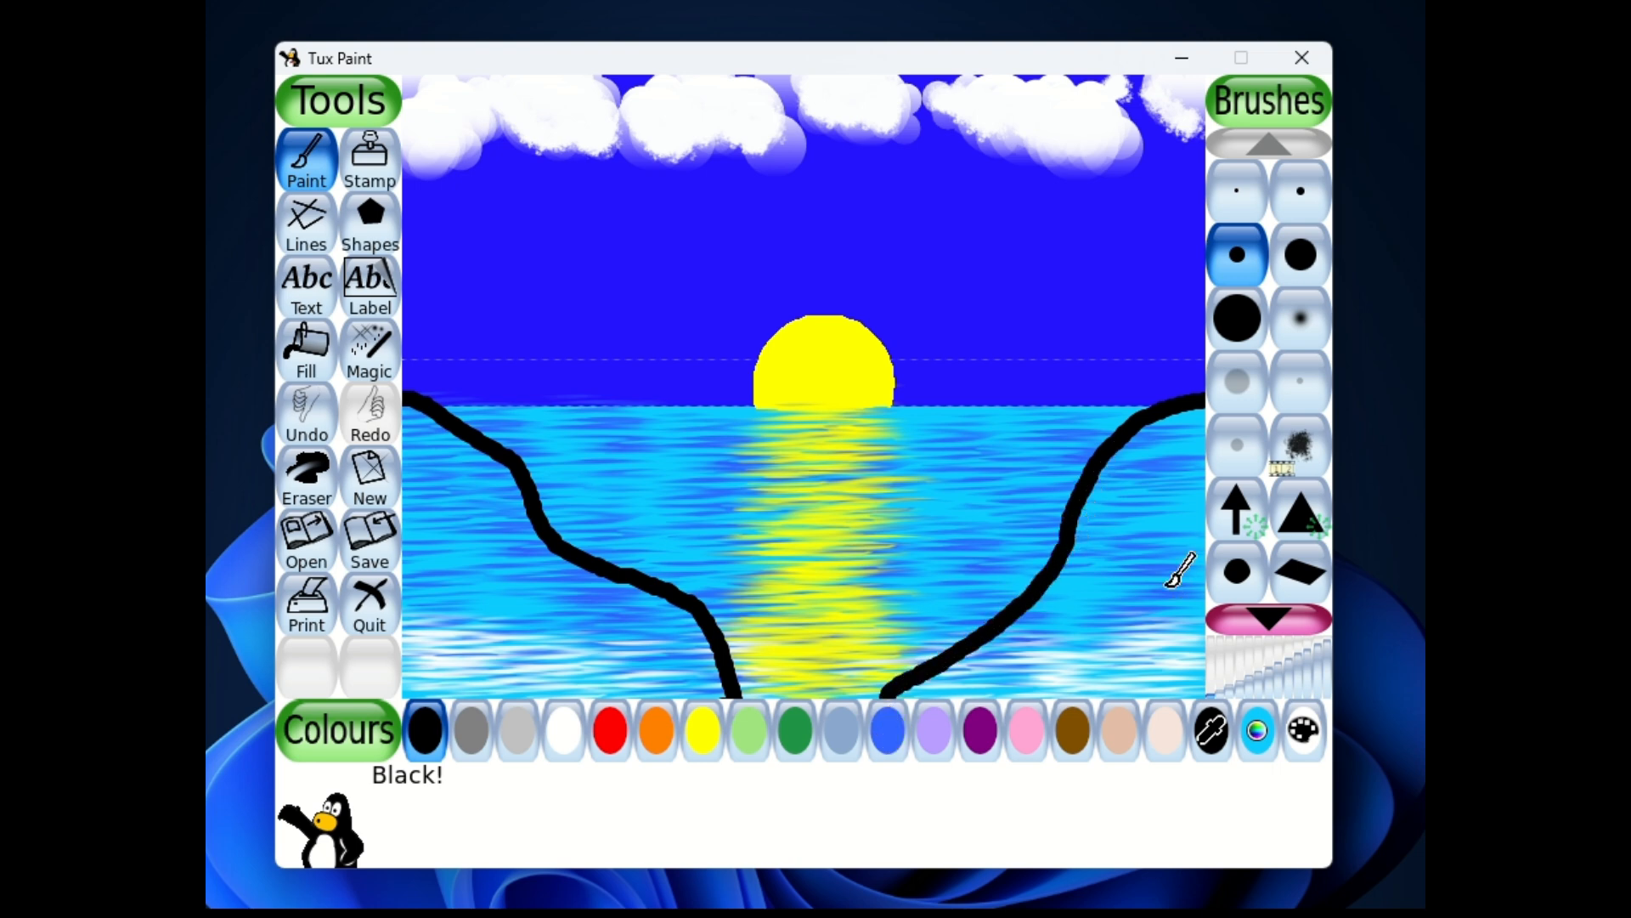
pyautogui.hotkey('ctrl', 'z')
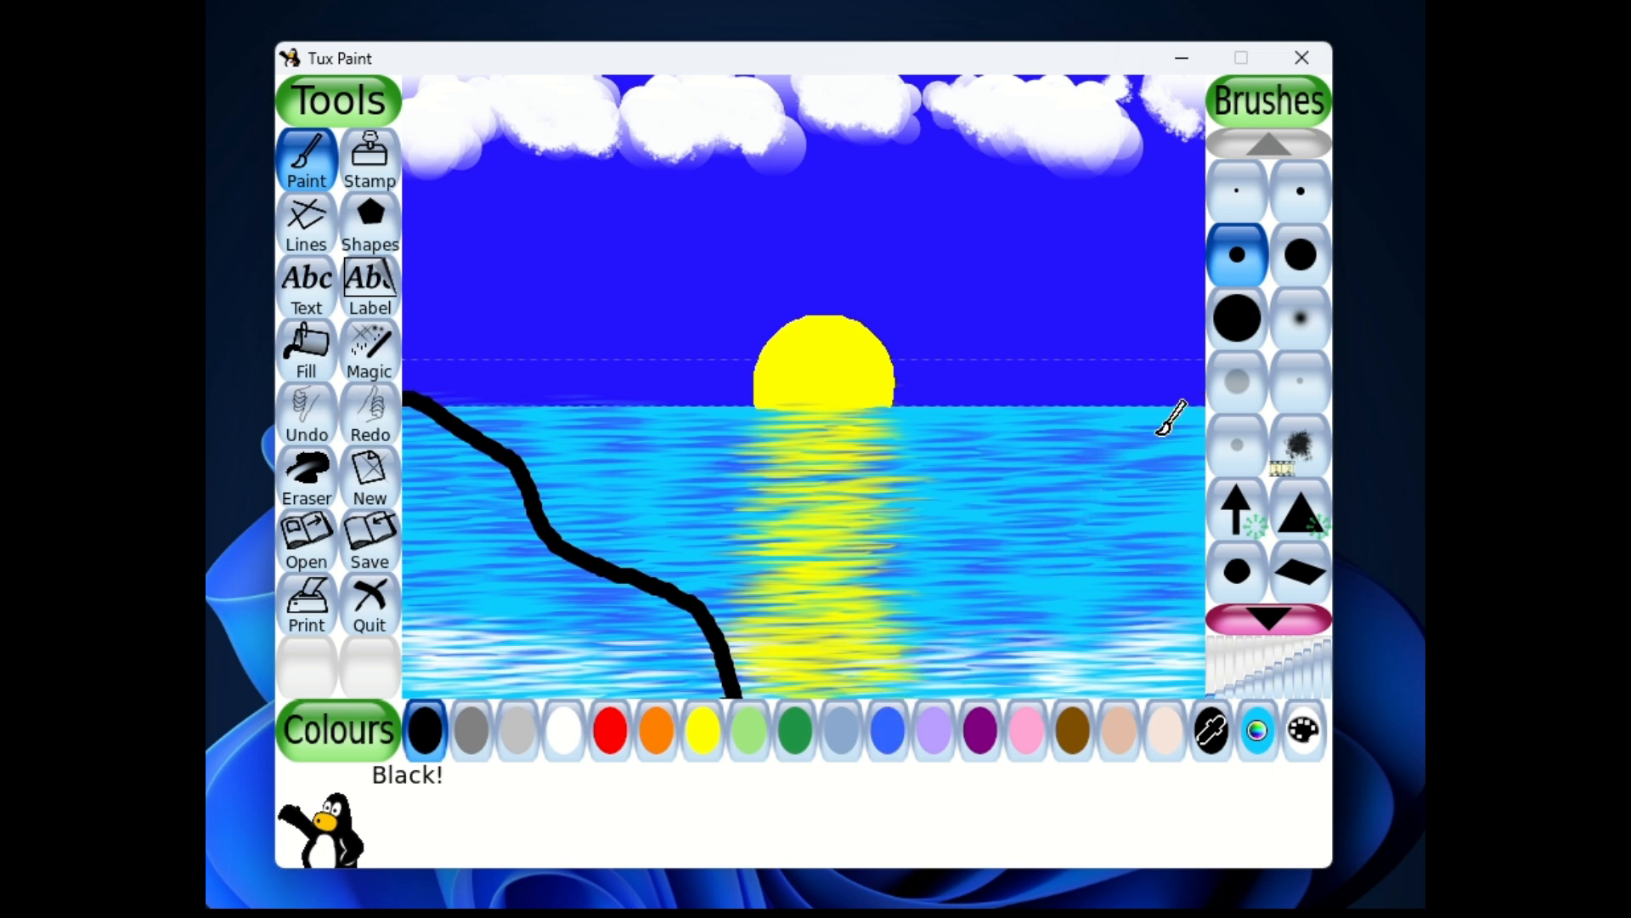
pyautogui.moveTo(1207, 403)
pyautogui.mouseDown()
pyautogui.moveTo(1043, 426)
pyautogui.moveTo(868, 693)
pyautogui.mouseUp()
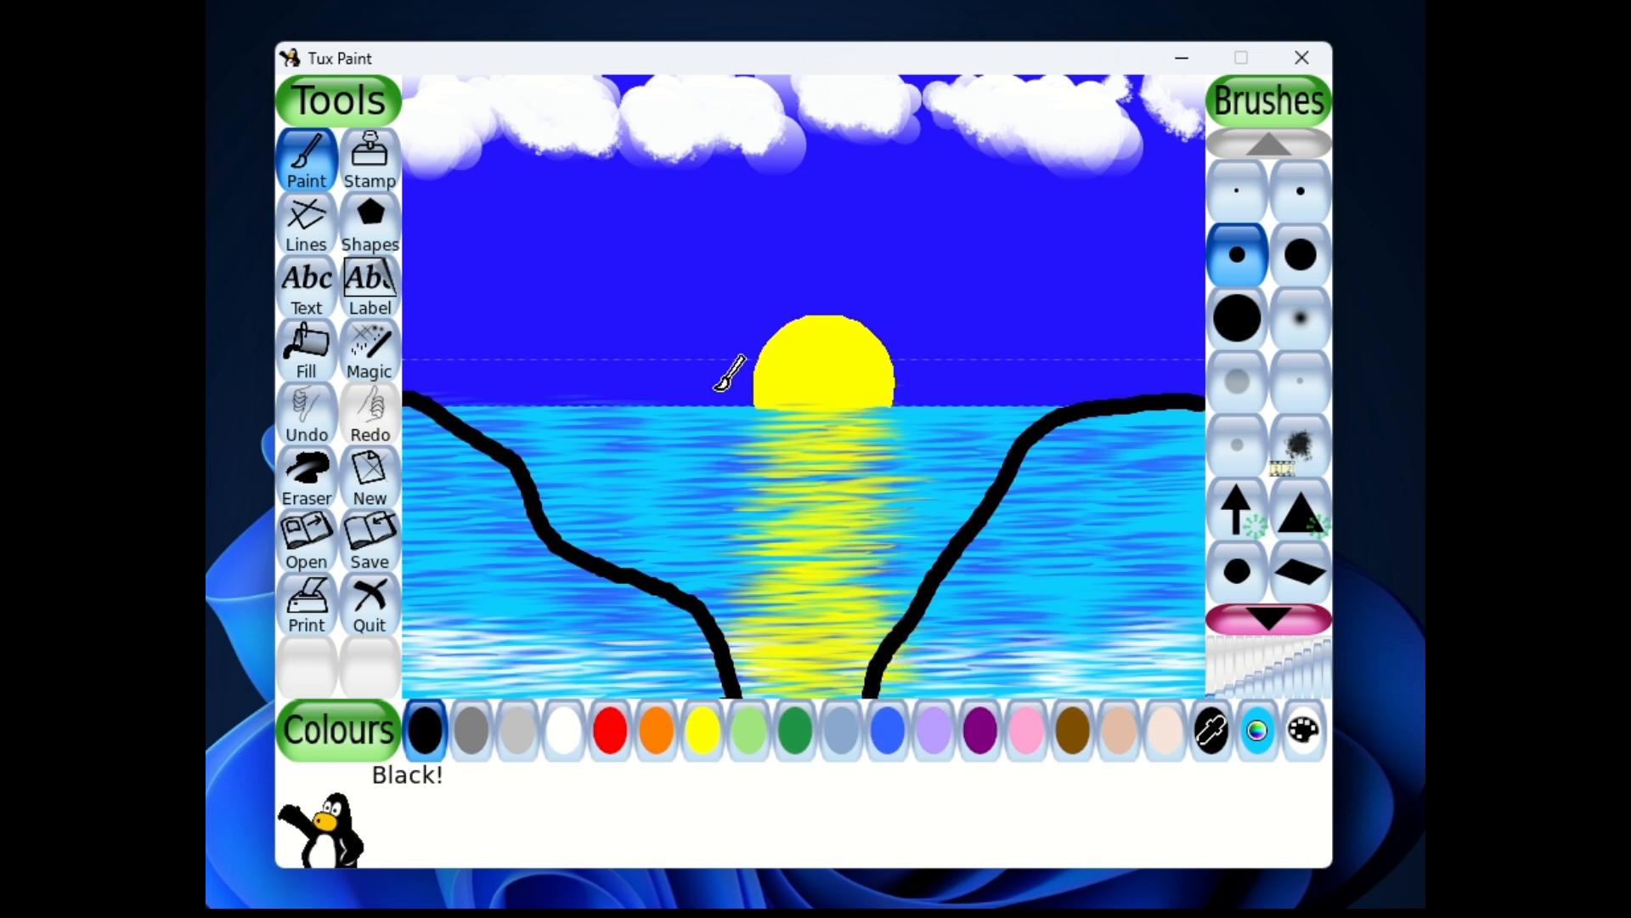
# Step: Paint both outlined hillsides solid black with the largest round brush
pyautogui.click(1239, 316)
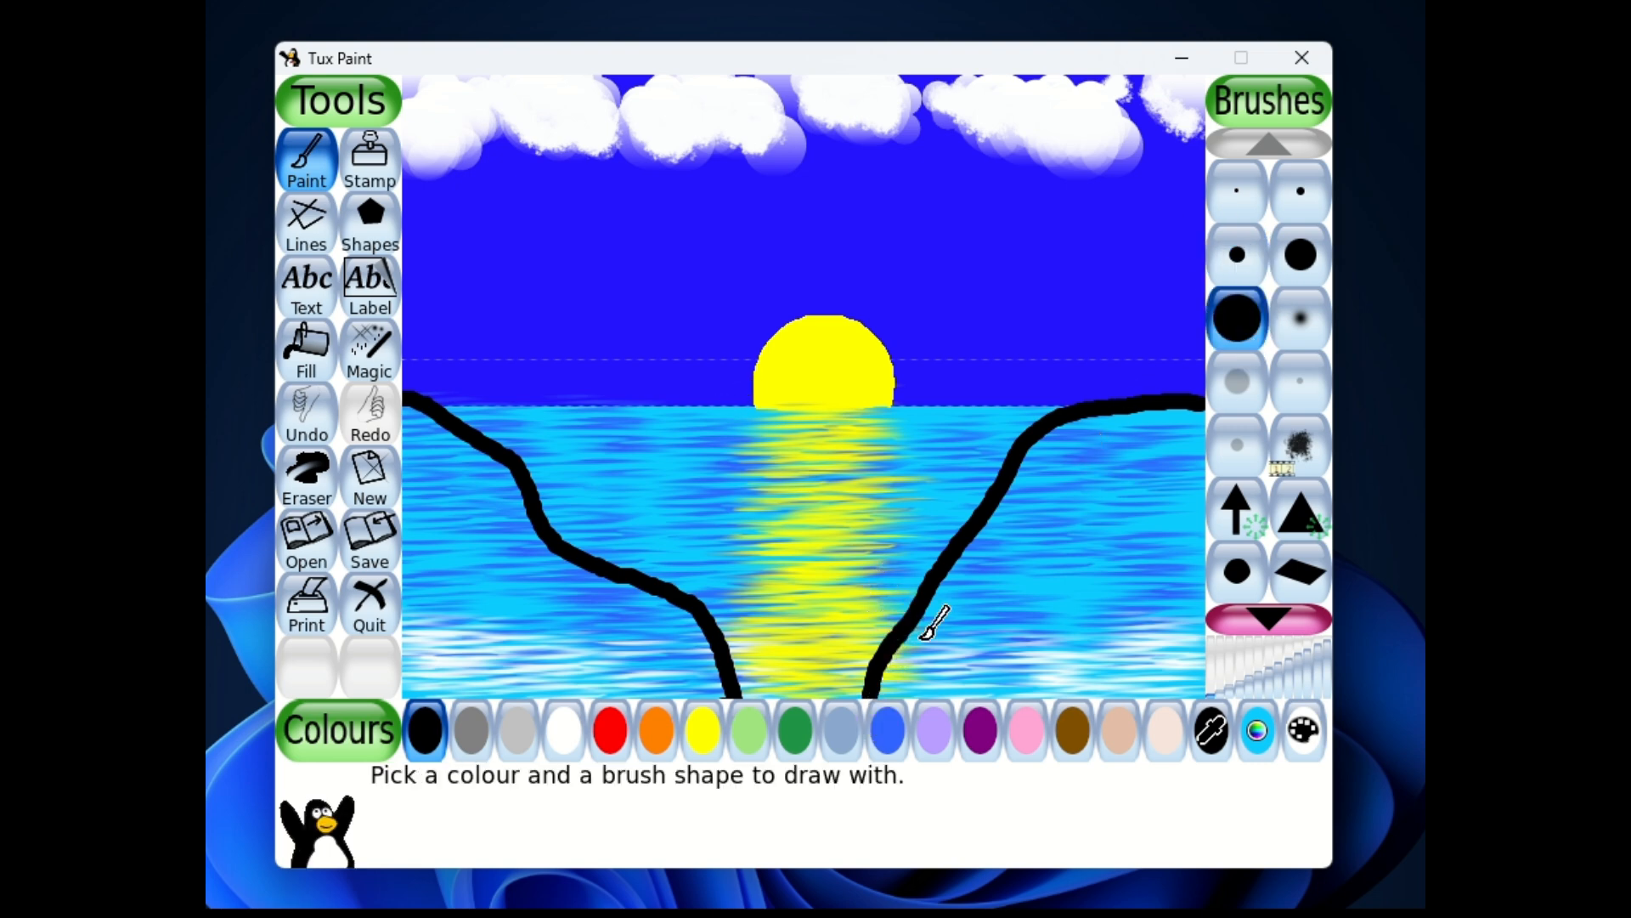
pyautogui.moveTo(1034, 612)
pyautogui.mouseDown()
pyautogui.moveTo(1084, 620)
pyautogui.moveTo(953, 702)
pyautogui.moveTo(883, 684)
pyautogui.moveTo(1074, 663)
pyautogui.moveTo(975, 679)
pyautogui.moveTo(1145, 697)
pyautogui.moveTo(1216, 676)
pyautogui.moveTo(1198, 684)
pyautogui.moveTo(1196, 428)
pyautogui.moveTo(1123, 436)
pyautogui.moveTo(1045, 474)
pyautogui.moveTo(898, 658)
pyautogui.moveTo(982, 574)
pyautogui.moveTo(1139, 471)
pyautogui.moveTo(1172, 480)
pyautogui.moveTo(936, 664)
pyautogui.moveTo(1139, 532)
pyautogui.moveTo(1158, 557)
pyautogui.moveTo(1060, 595)
pyautogui.moveTo(1166, 516)
pyautogui.moveTo(1167, 663)
pyautogui.moveTo(1139, 646)
pyautogui.moveTo(1119, 669)
pyautogui.moveTo(1100, 472)
pyautogui.moveTo(1072, 443)
pyautogui.moveTo(1042, 467)
pyautogui.moveTo(1092, 442)
pyautogui.mouseUp()
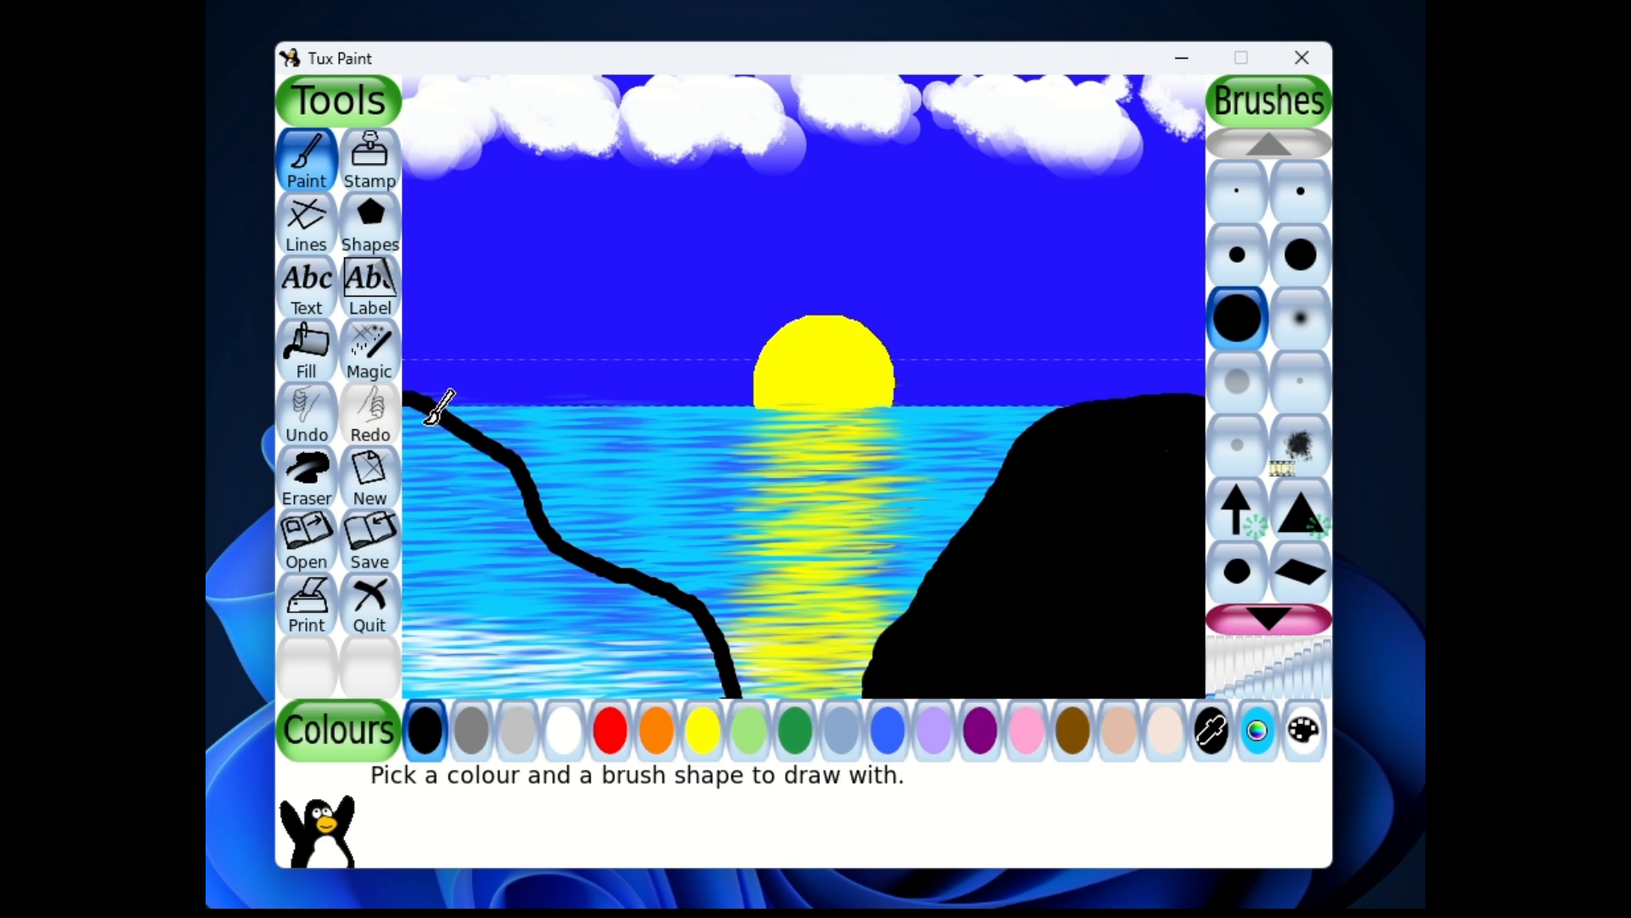
pyautogui.moveTo(430, 413)
pyautogui.mouseDown()
pyautogui.moveTo(456, 594)
pyautogui.moveTo(394, 694)
pyautogui.moveTo(422, 514)
pyautogui.moveTo(446, 595)
pyautogui.moveTo(431, 692)
pyautogui.moveTo(568, 673)
pyautogui.moveTo(480, 681)
pyautogui.moveTo(709, 695)
pyautogui.moveTo(672, 621)
pyautogui.moveTo(565, 598)
pyautogui.moveTo(488, 625)
pyautogui.moveTo(466, 656)
pyautogui.moveTo(551, 629)
pyautogui.moveTo(649, 646)
pyautogui.moveTo(516, 586)
pyautogui.moveTo(472, 543)
pyautogui.moveTo(434, 436)
pyautogui.moveTo(488, 607)
pyautogui.moveTo(465, 455)
pyautogui.moveTo(531, 562)
pyautogui.moveTo(621, 598)
pyautogui.moveTo(555, 556)
pyautogui.moveTo(503, 475)
pyautogui.mouseUp()
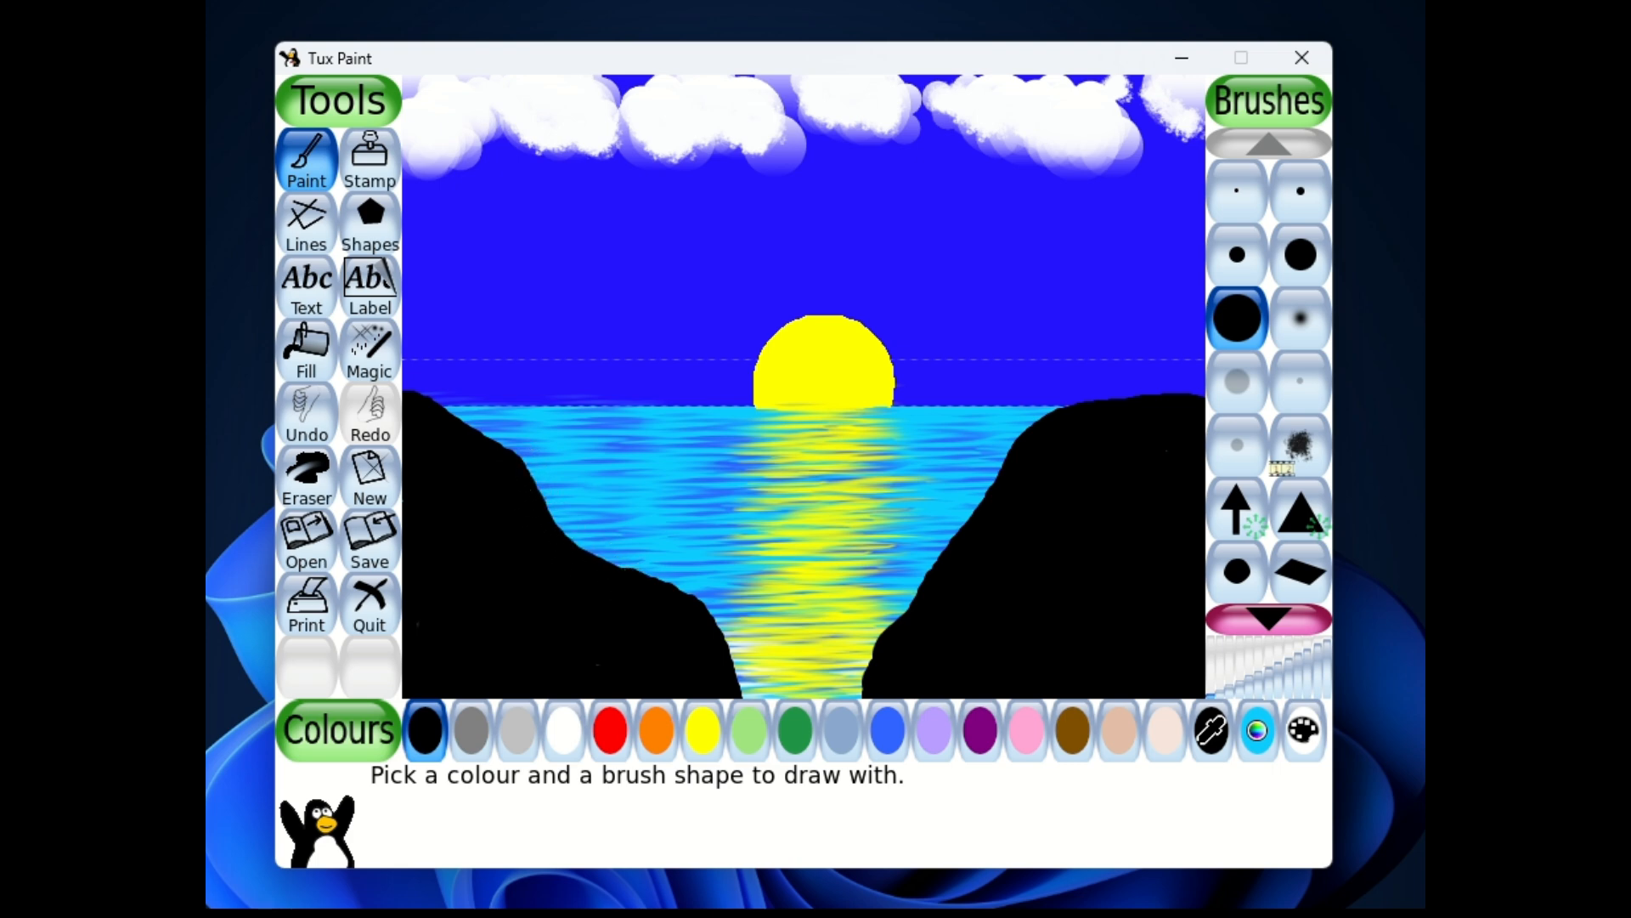
# Step: Outline two curved, crossing palm trunks in black on the left hillside with the second-smallest round brush, one rising upward and one leaning toward the sun
pyautogui.click(1301, 193)
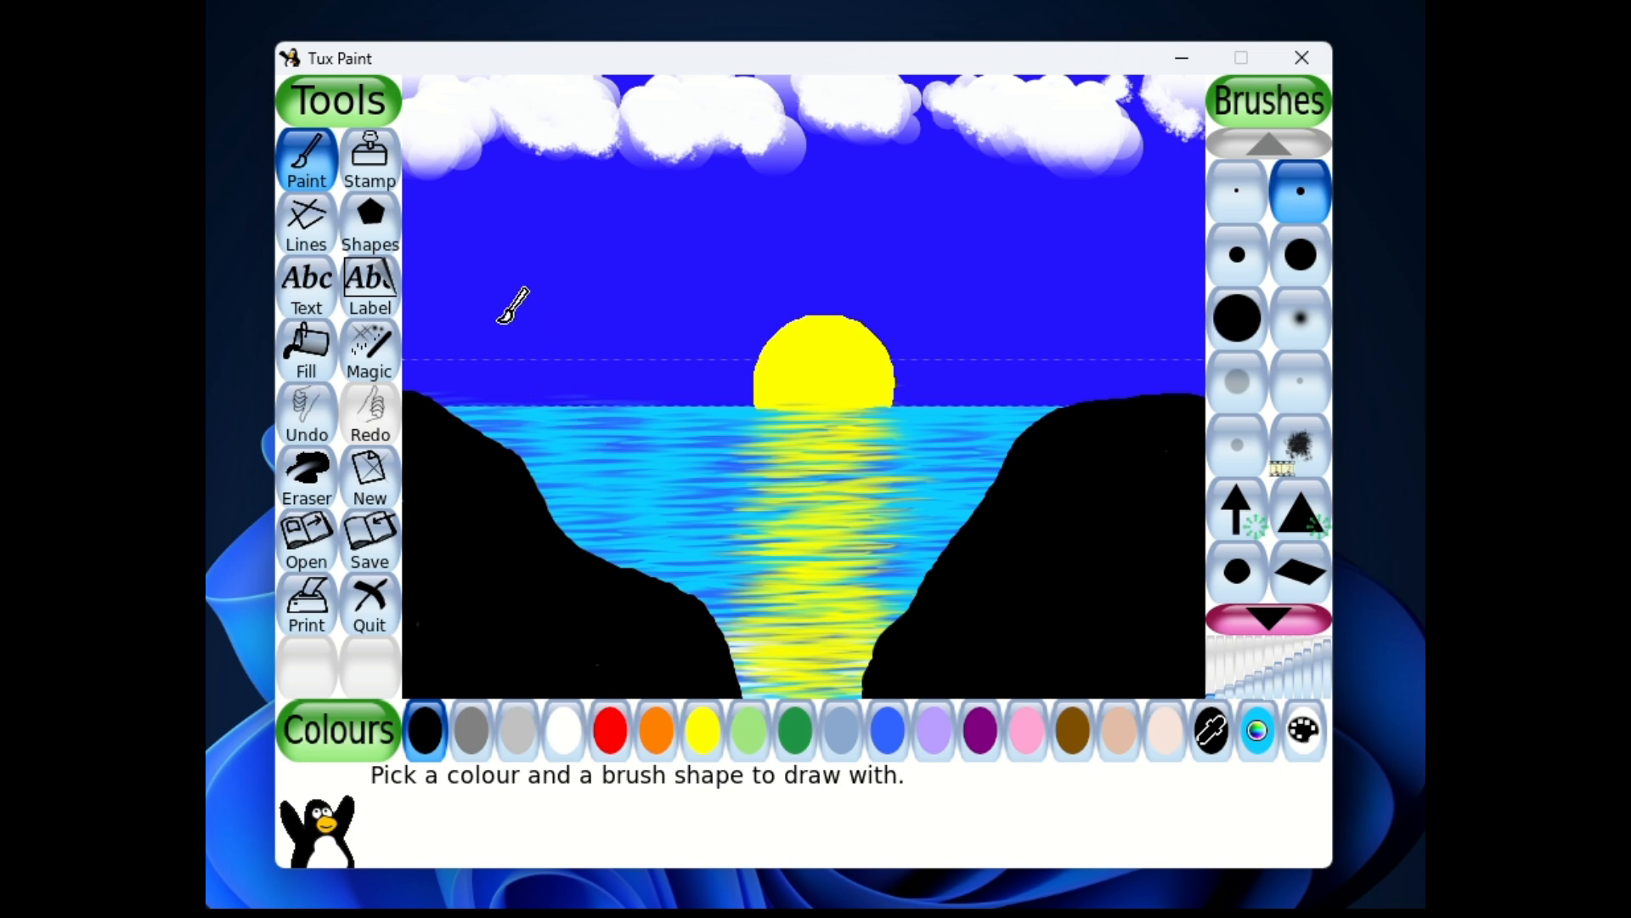
pyautogui.moveTo(499, 319)
pyautogui.mouseDown()
pyautogui.moveTo(552, 414)
pyautogui.moveTo(569, 542)
pyautogui.mouseUp()
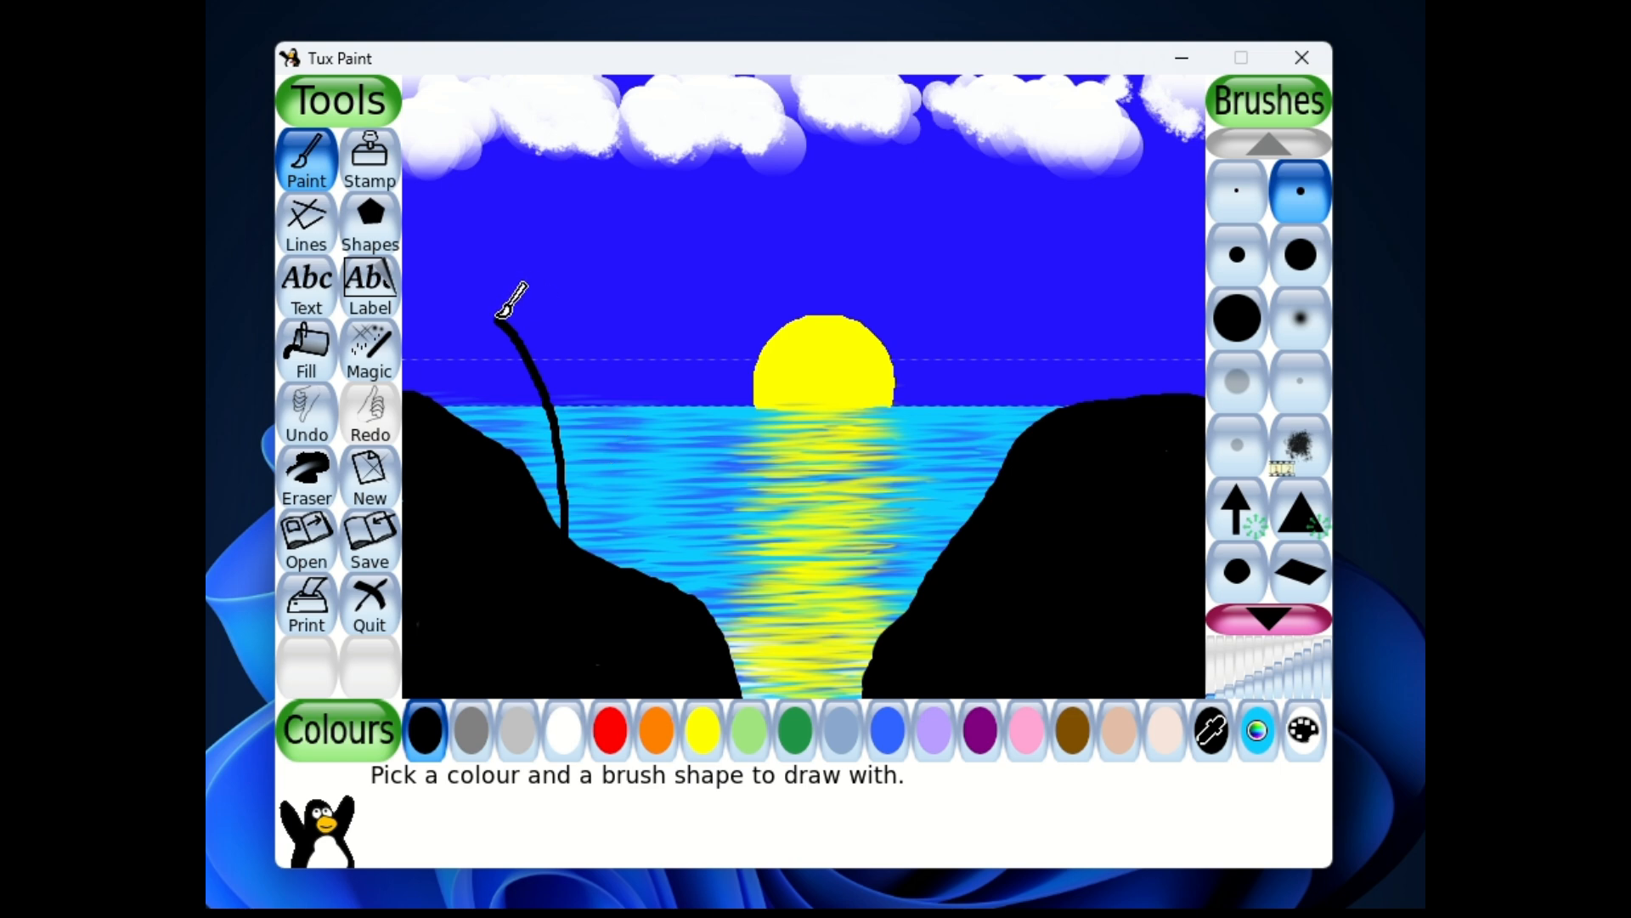
pyautogui.moveTo(503, 317)
pyautogui.mouseDown()
pyautogui.moveTo(544, 335)
pyautogui.moveTo(561, 400)
pyautogui.moveTo(548, 323)
pyautogui.moveTo(501, 312)
pyautogui.moveTo(568, 398)
pyautogui.moveTo(585, 545)
pyautogui.mouseUp()
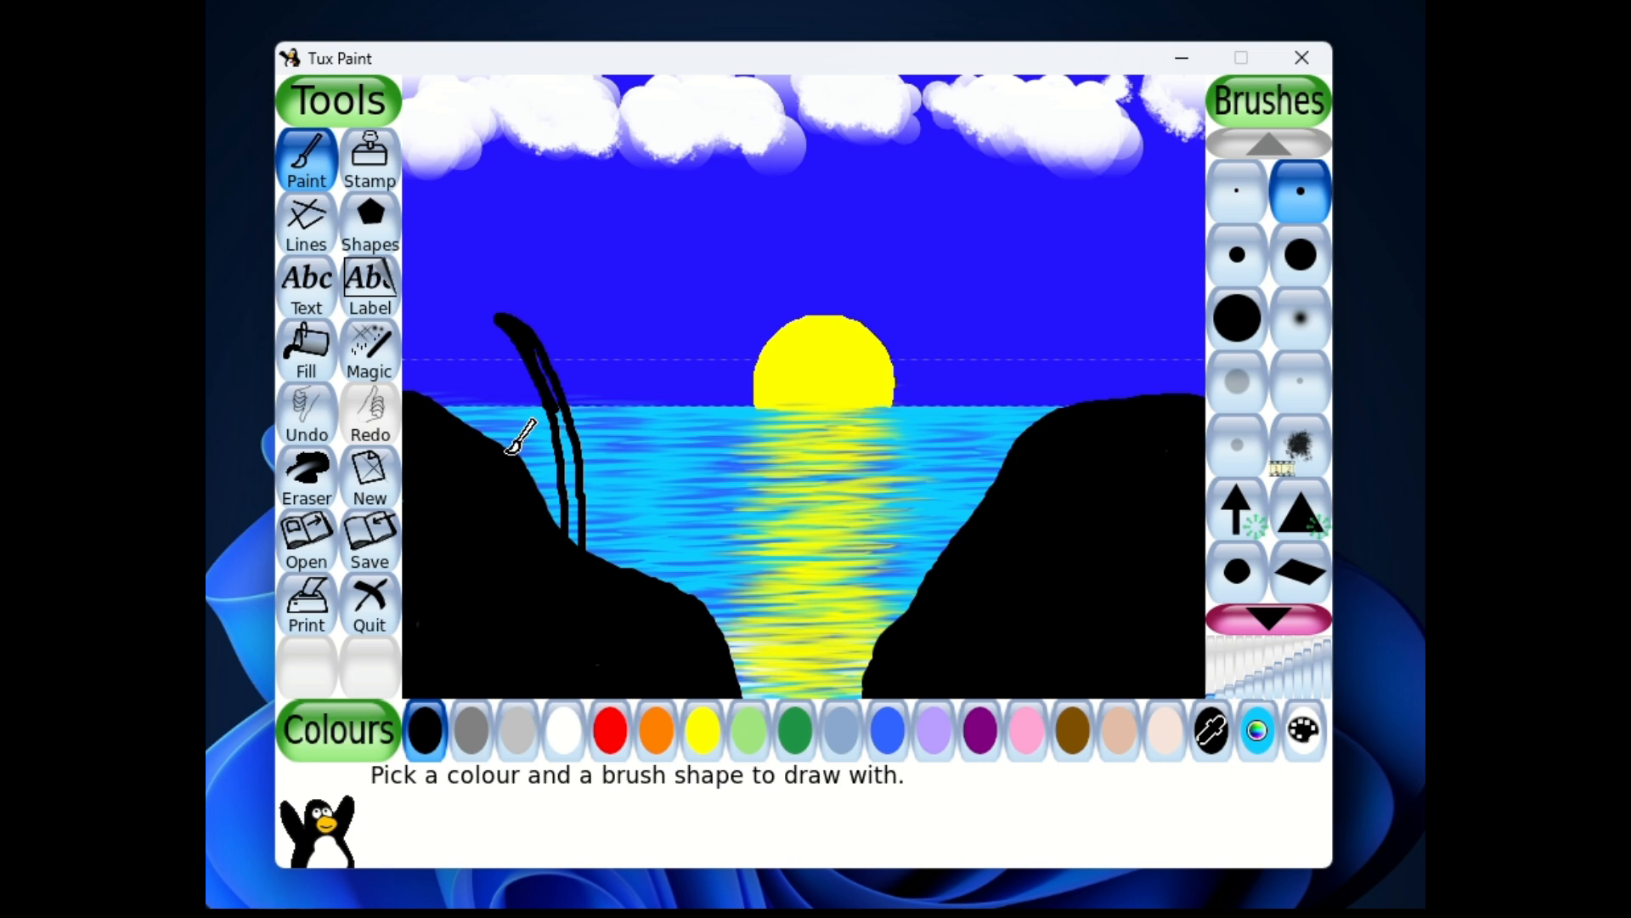
pyautogui.moveTo(513, 449); pyautogui.dragTo(548, 406)
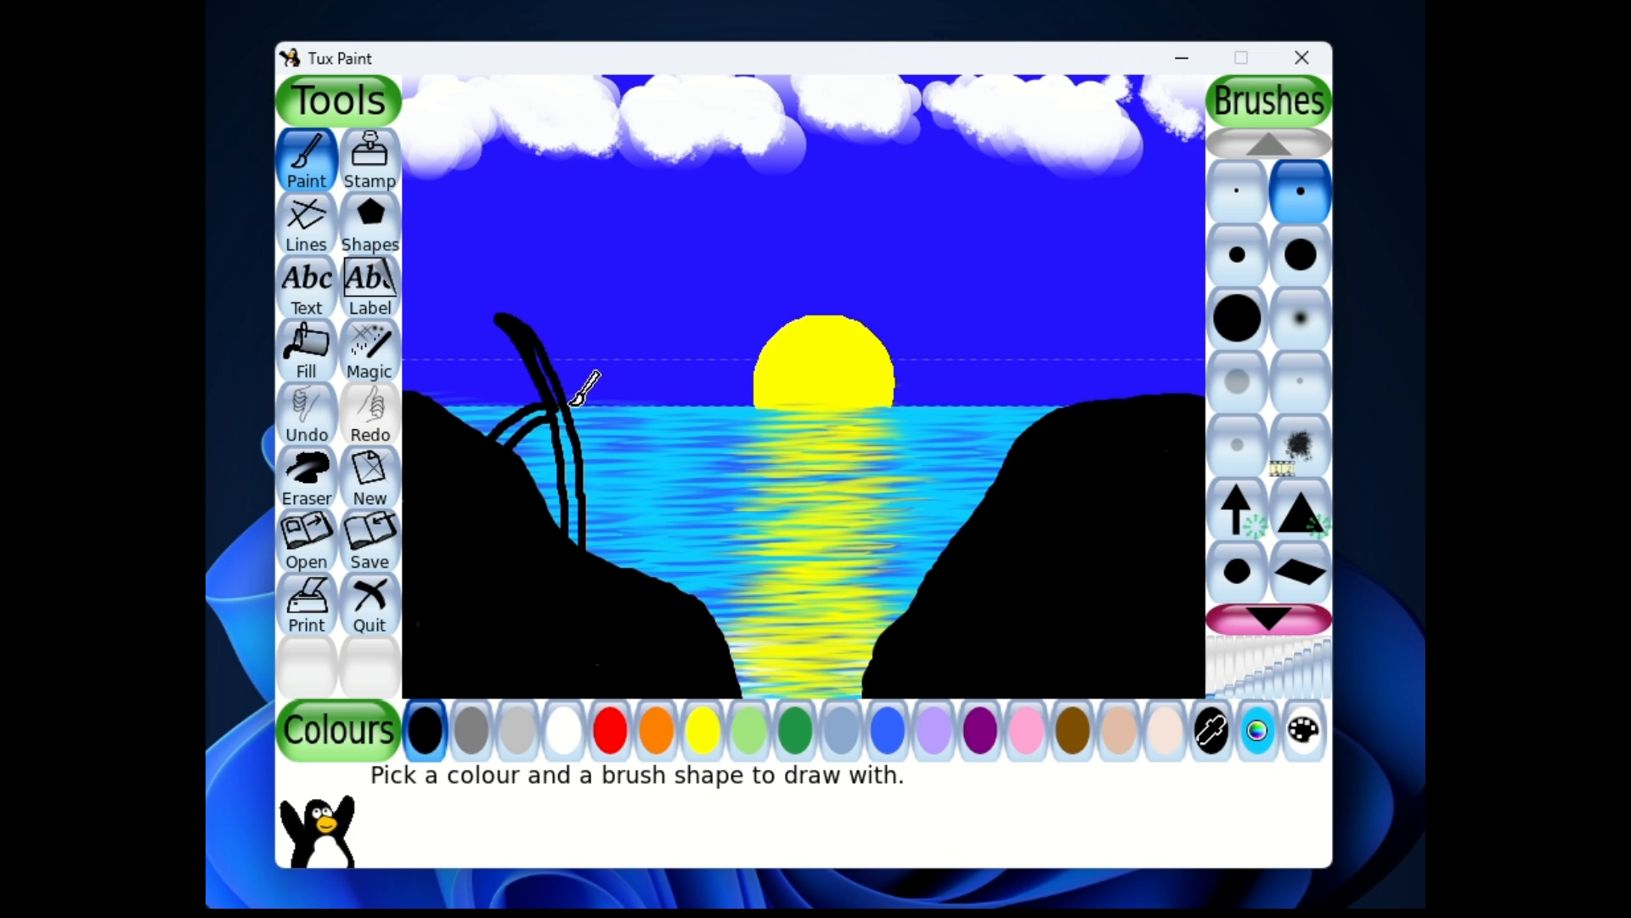
pyautogui.moveTo(571, 403)
pyautogui.mouseDown()
pyautogui.moveTo(654, 393)
pyautogui.moveTo(580, 418)
pyautogui.moveTo(658, 396)
pyautogui.mouseUp()
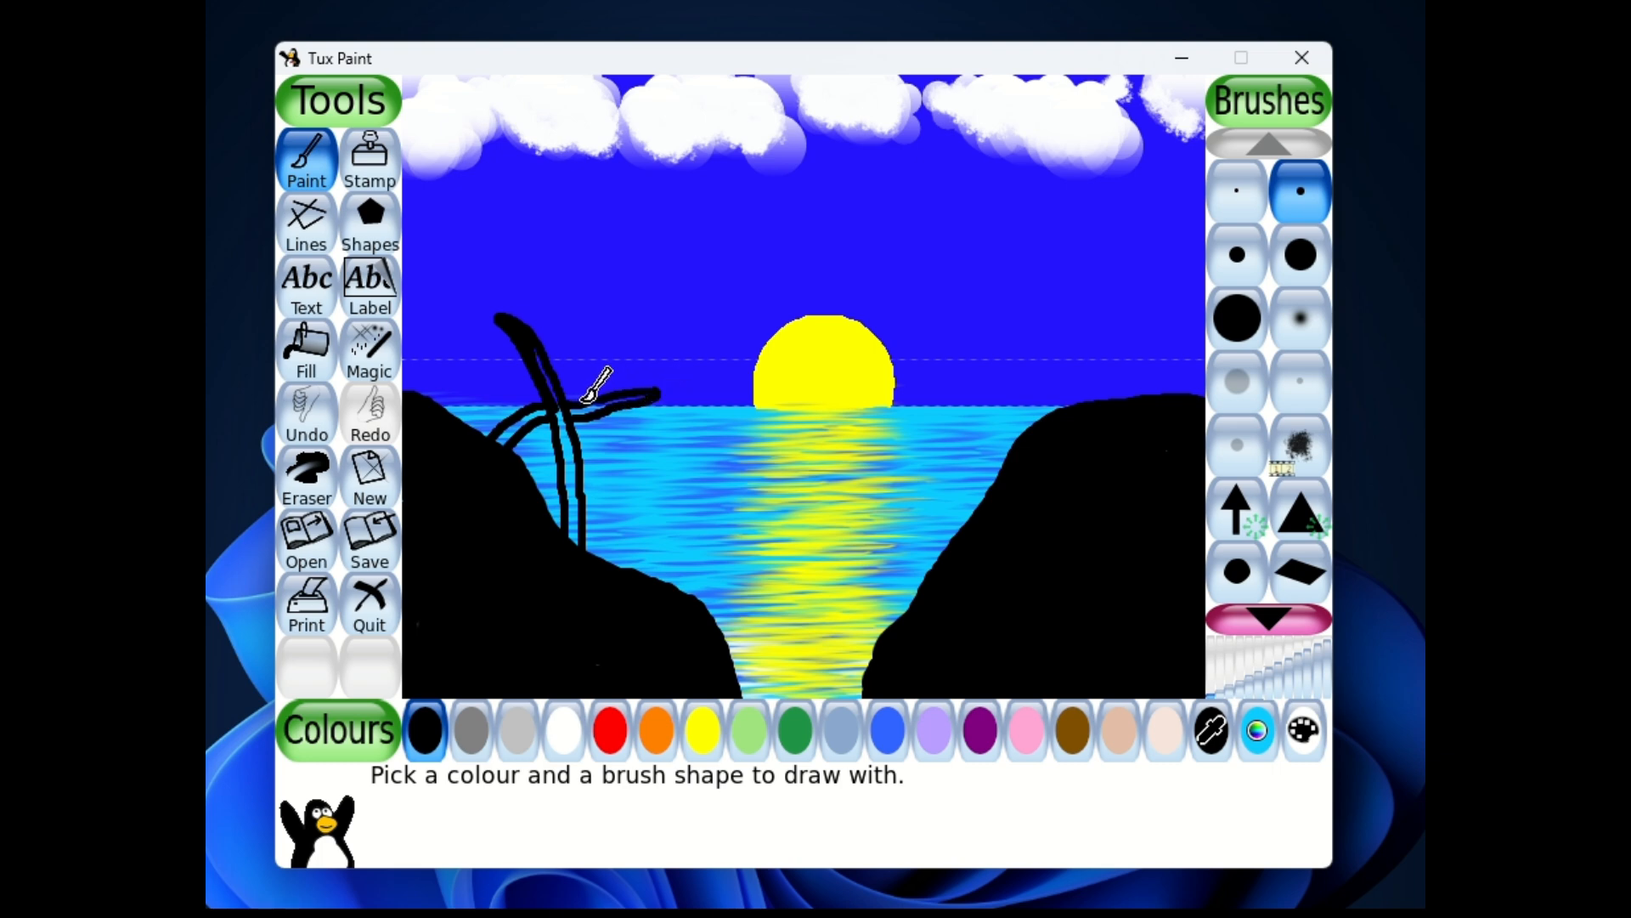
# Step: Fill both palm trunks with black using the medium round brush and extend the tip of the leaning trunk toward the sun
pyautogui.click(1237, 259)
pyautogui.moveTo(556, 407)
pyautogui.mouseDown()
pyautogui.moveTo(520, 425)
pyautogui.moveTo(664, 378)
pyautogui.moveTo(625, 394)
pyautogui.mouseUp()
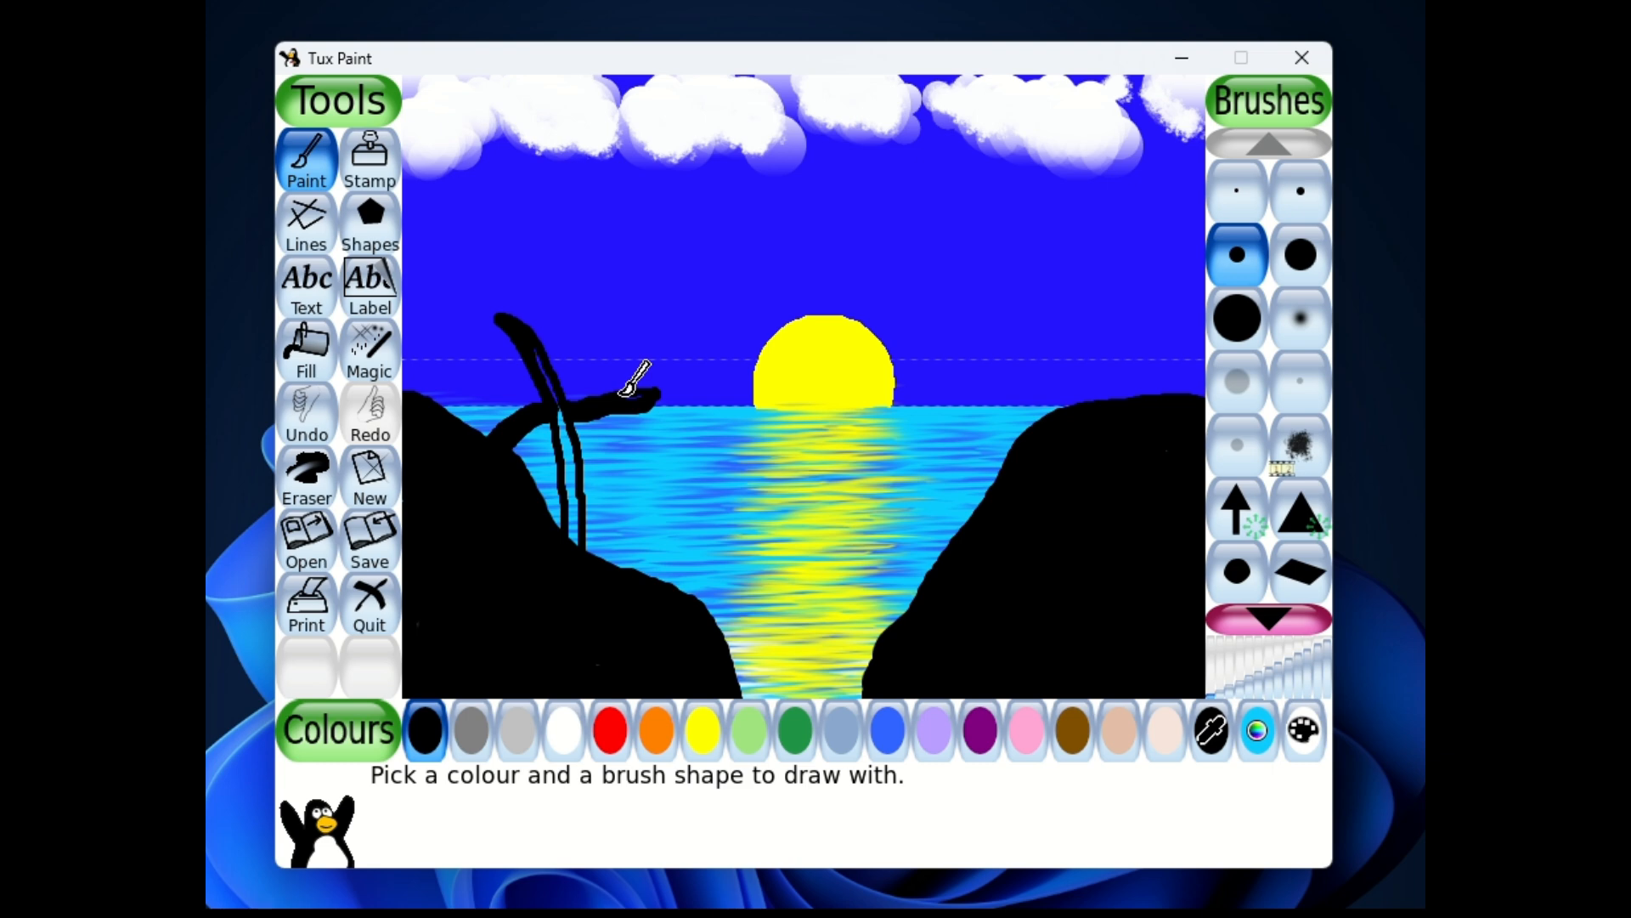
pyautogui.moveTo(540, 345)
pyautogui.mouseDown()
pyautogui.moveTo(584, 534)
pyautogui.moveTo(587, 520)
pyautogui.mouseUp()
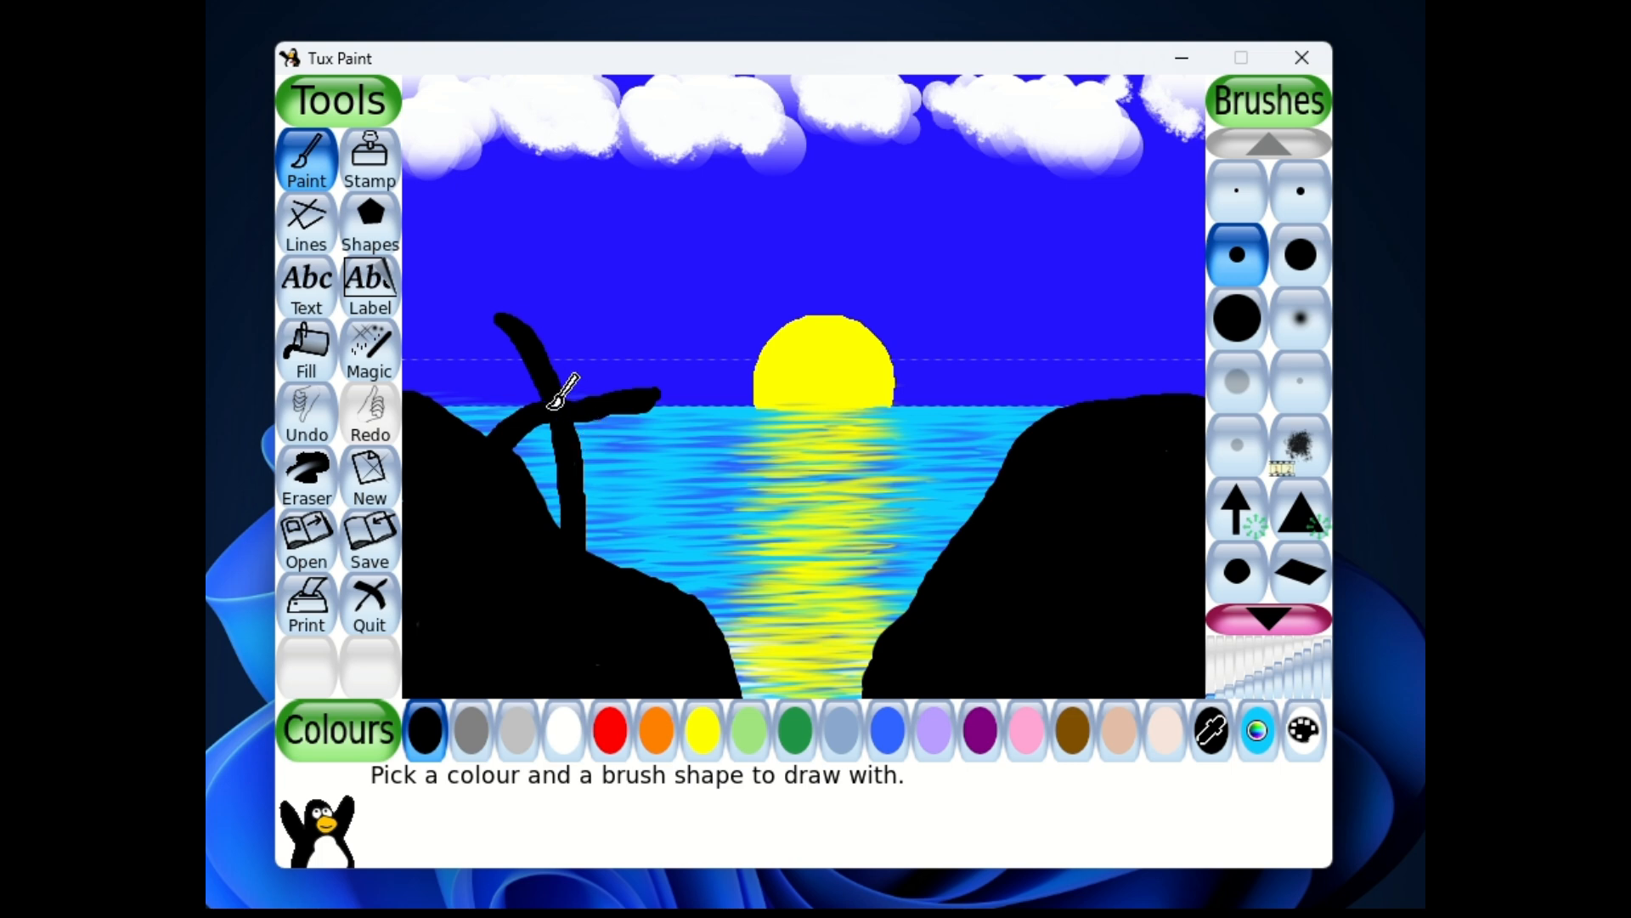
pyautogui.moveTo(554, 403); pyautogui.dragTo(677, 396)
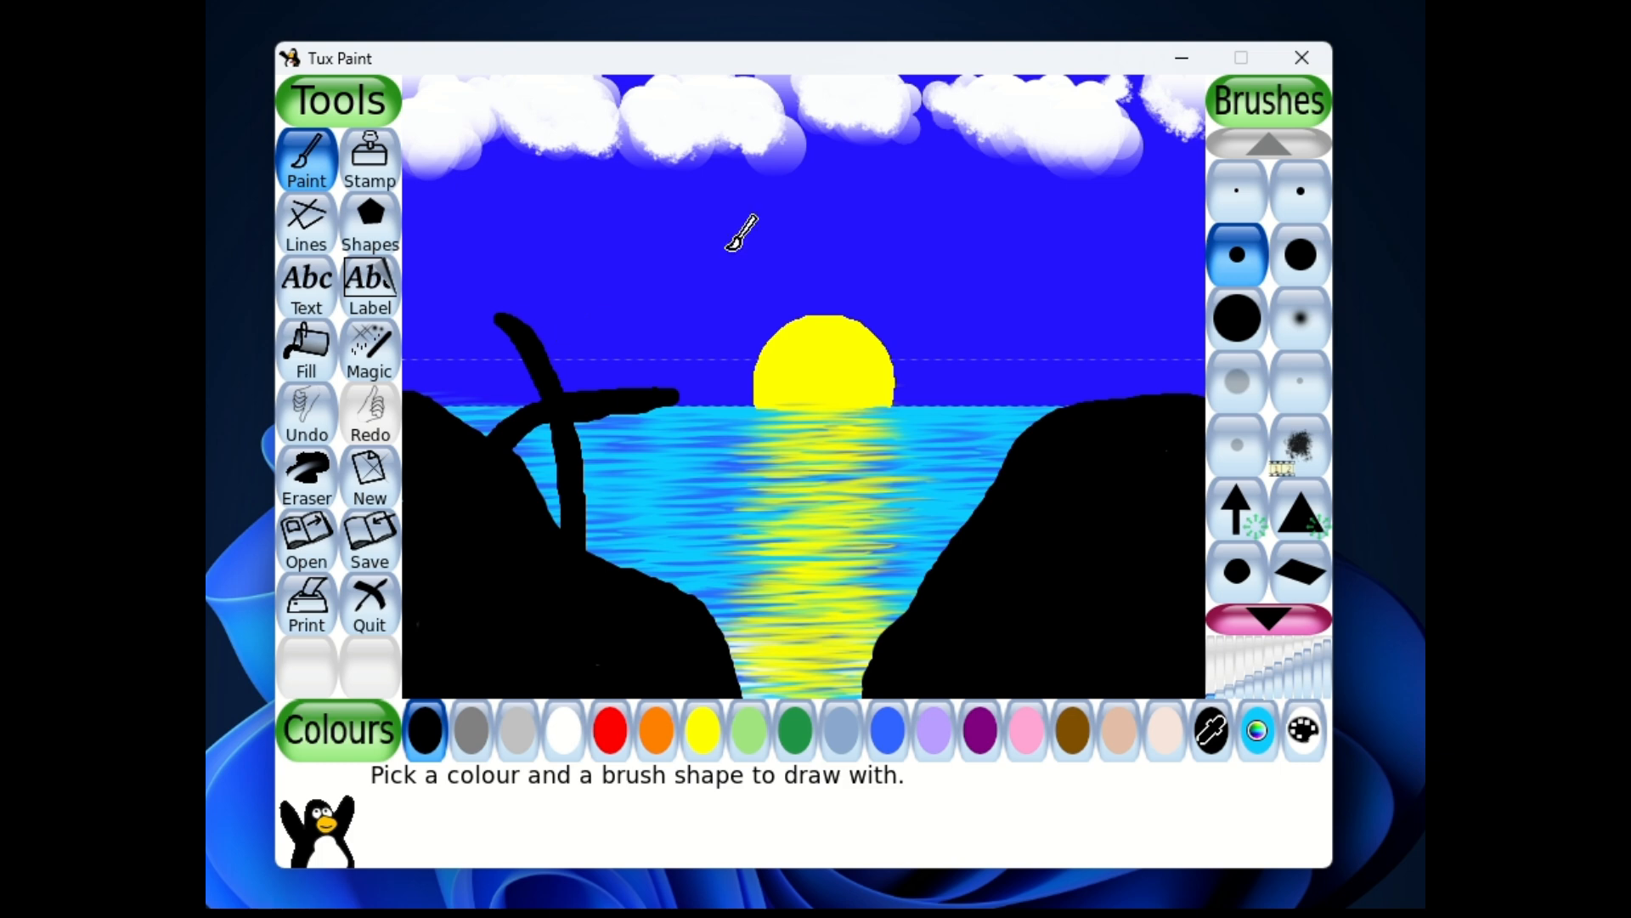
# Step: Paint curved black fronds radiating from the top of the upright palm trunk with the second-smallest round brush
pyautogui.click(1295, 194)
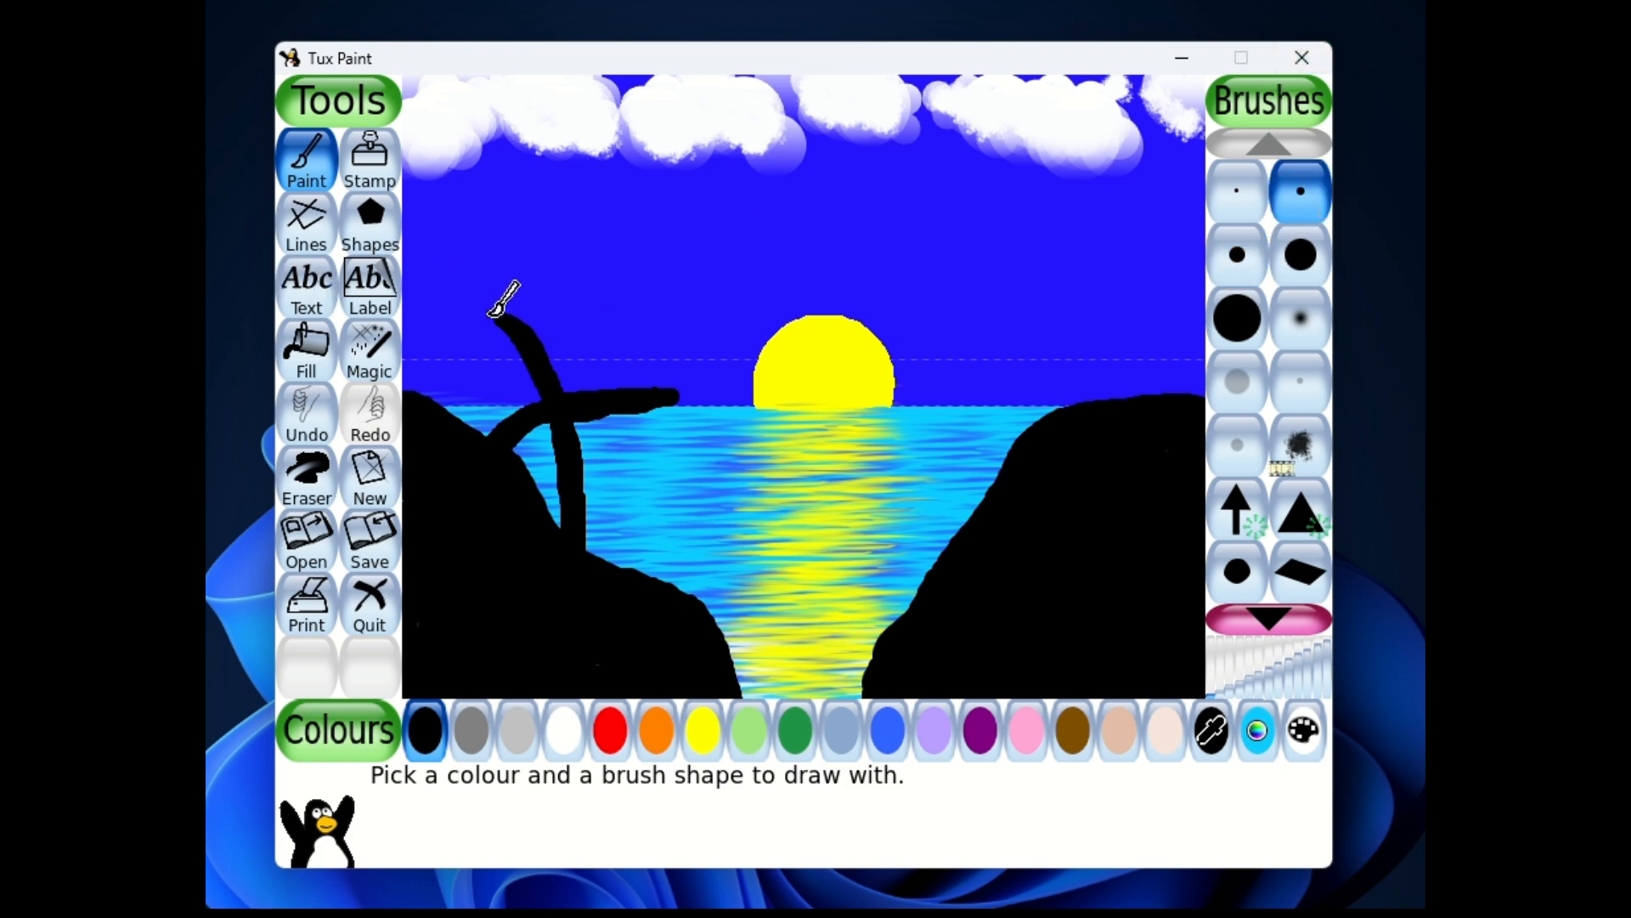
pyautogui.moveTo(493, 316); pyautogui.dragTo(430, 390)
pyautogui.moveTo(497, 319); pyautogui.dragTo(469, 390)
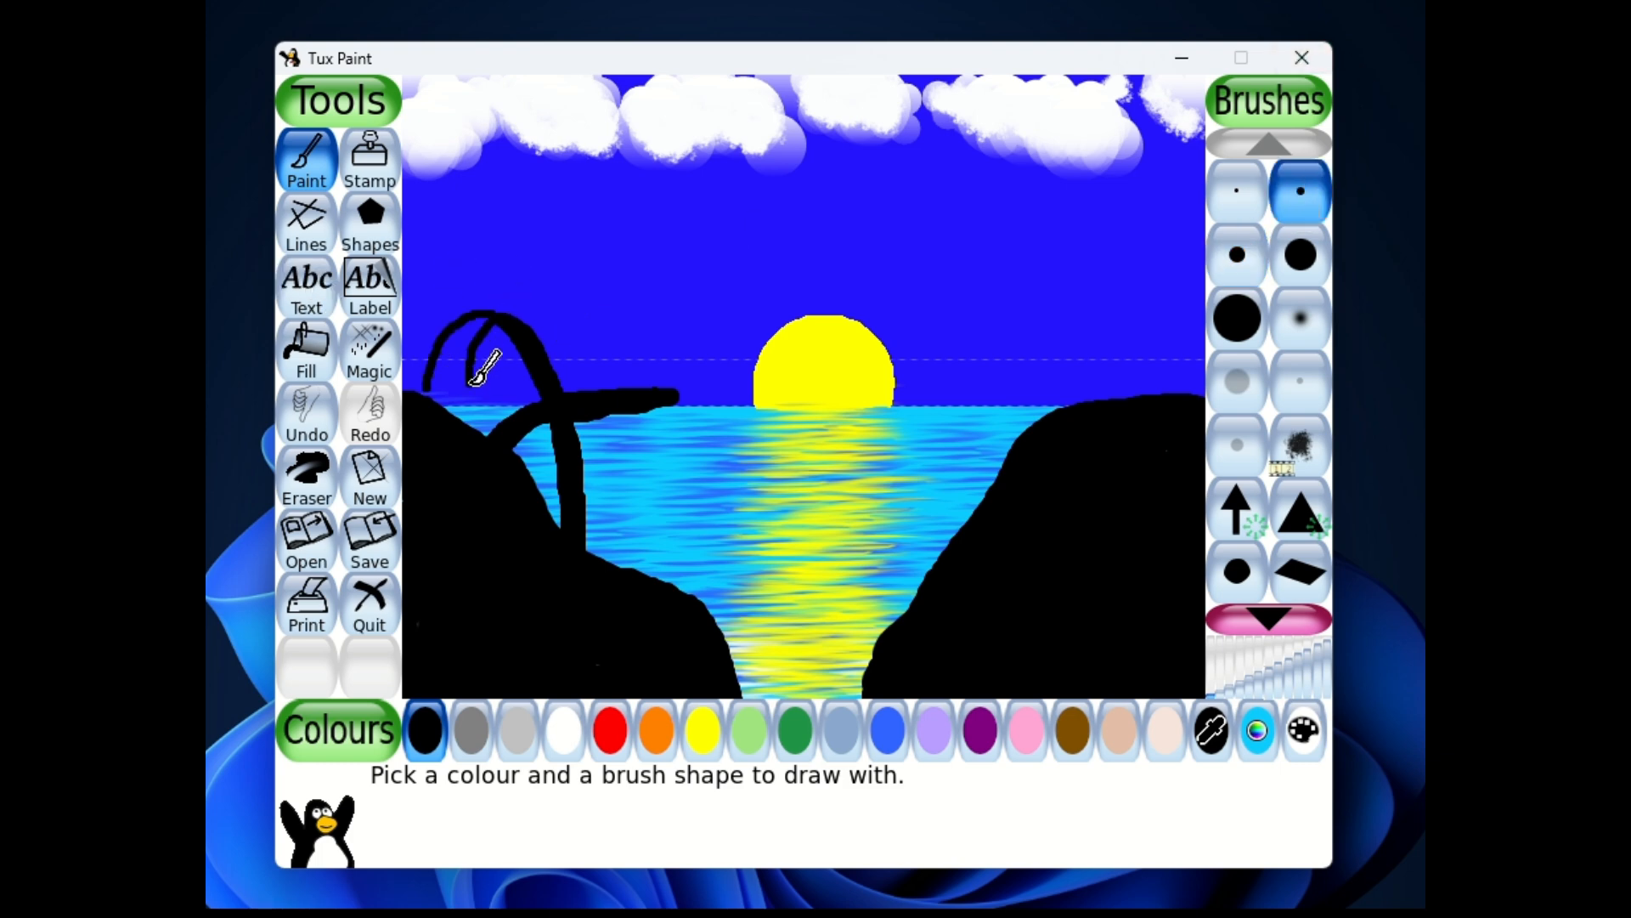
pyautogui.moveTo(495, 308)
pyautogui.mouseDown()
pyautogui.moveTo(420, 292)
pyautogui.moveTo(419, 327)
pyautogui.moveTo(576, 292)
pyautogui.moveTo(539, 233)
pyautogui.mouseUp()
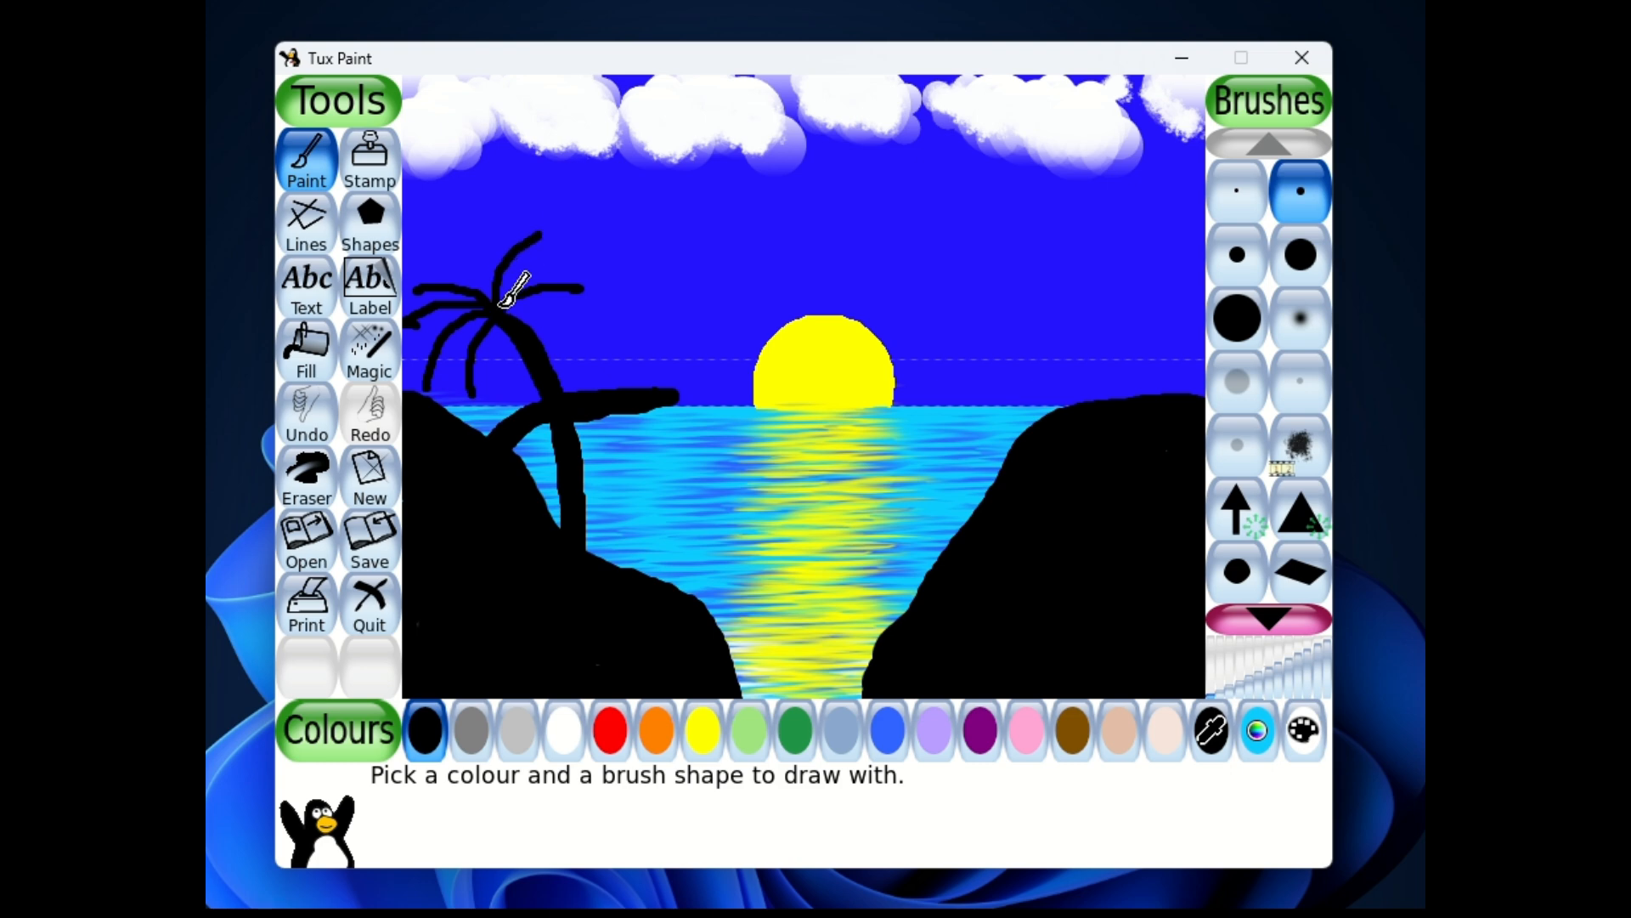
pyautogui.moveTo(501, 303); pyautogui.dragTo(565, 325)
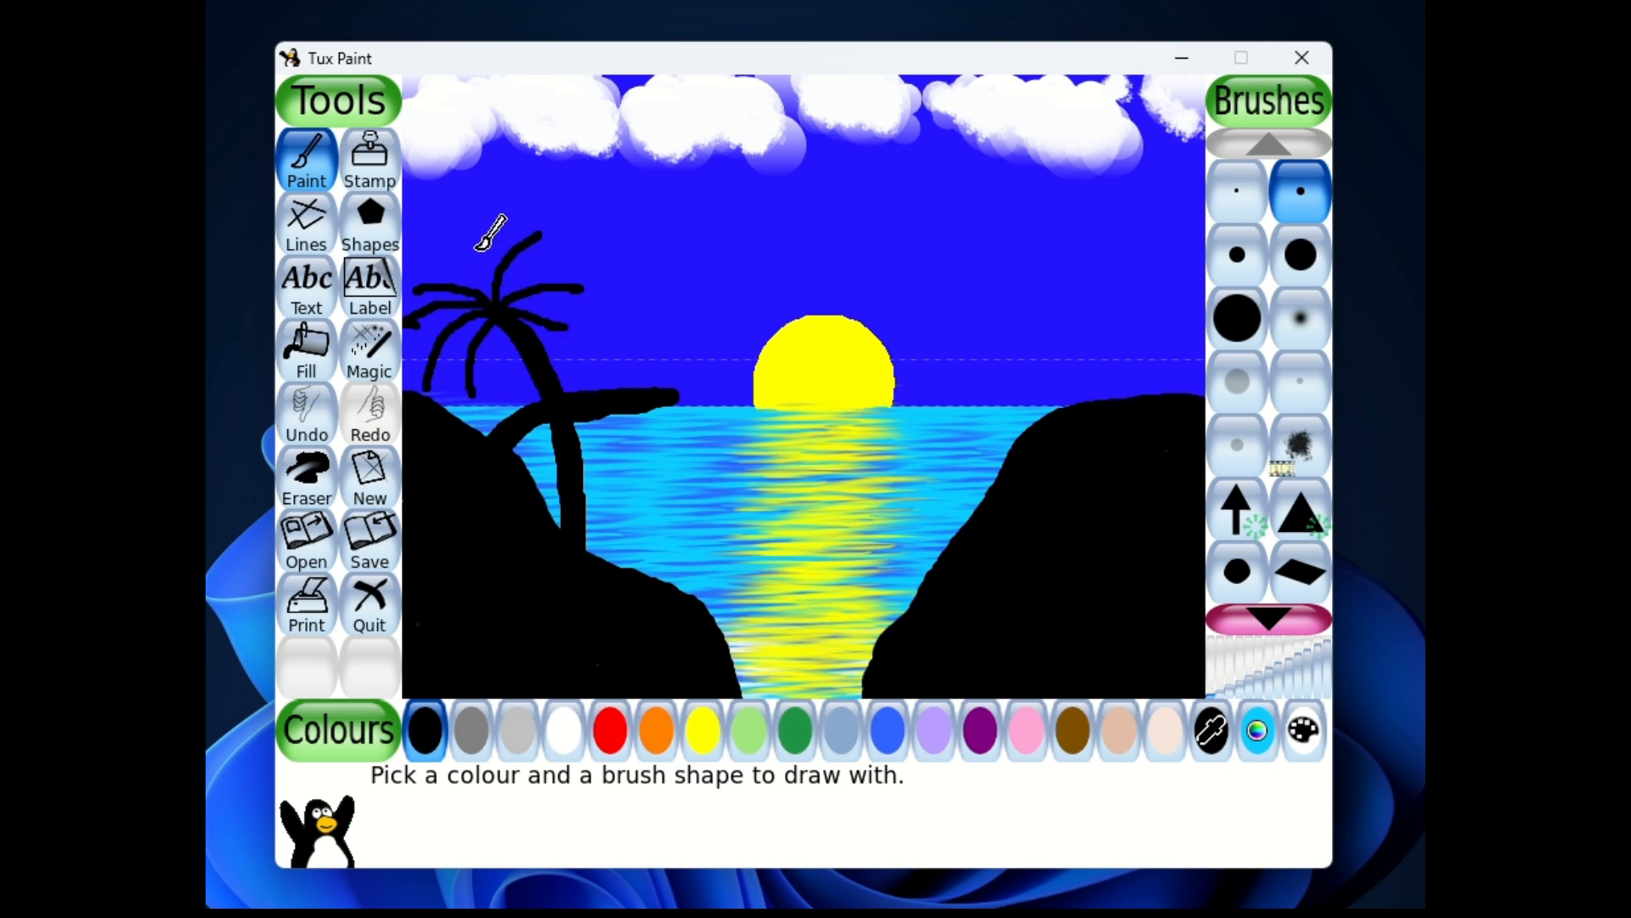
pyautogui.moveTo(481, 246); pyautogui.dragTo(492, 299)
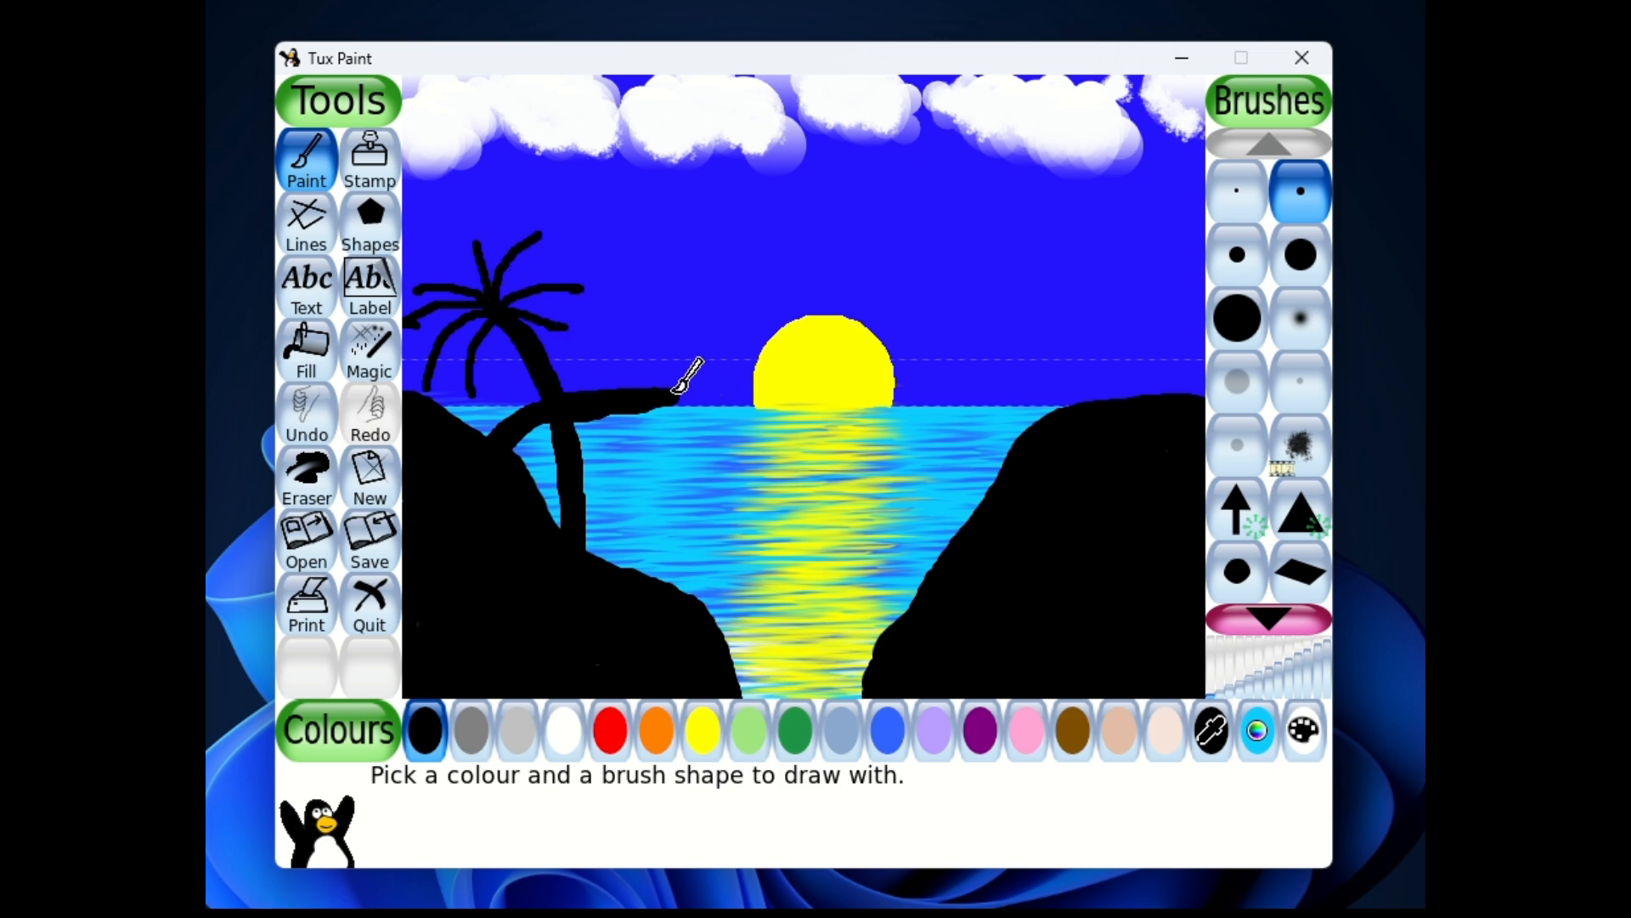
# Step: Paint curved black fronds radiating from the tip of the leaning palm trunk with the same small round brush
pyautogui.moveTo(676, 393); pyautogui.dragTo(614, 315)
pyautogui.moveTo(679, 385); pyautogui.dragTo(673, 317)
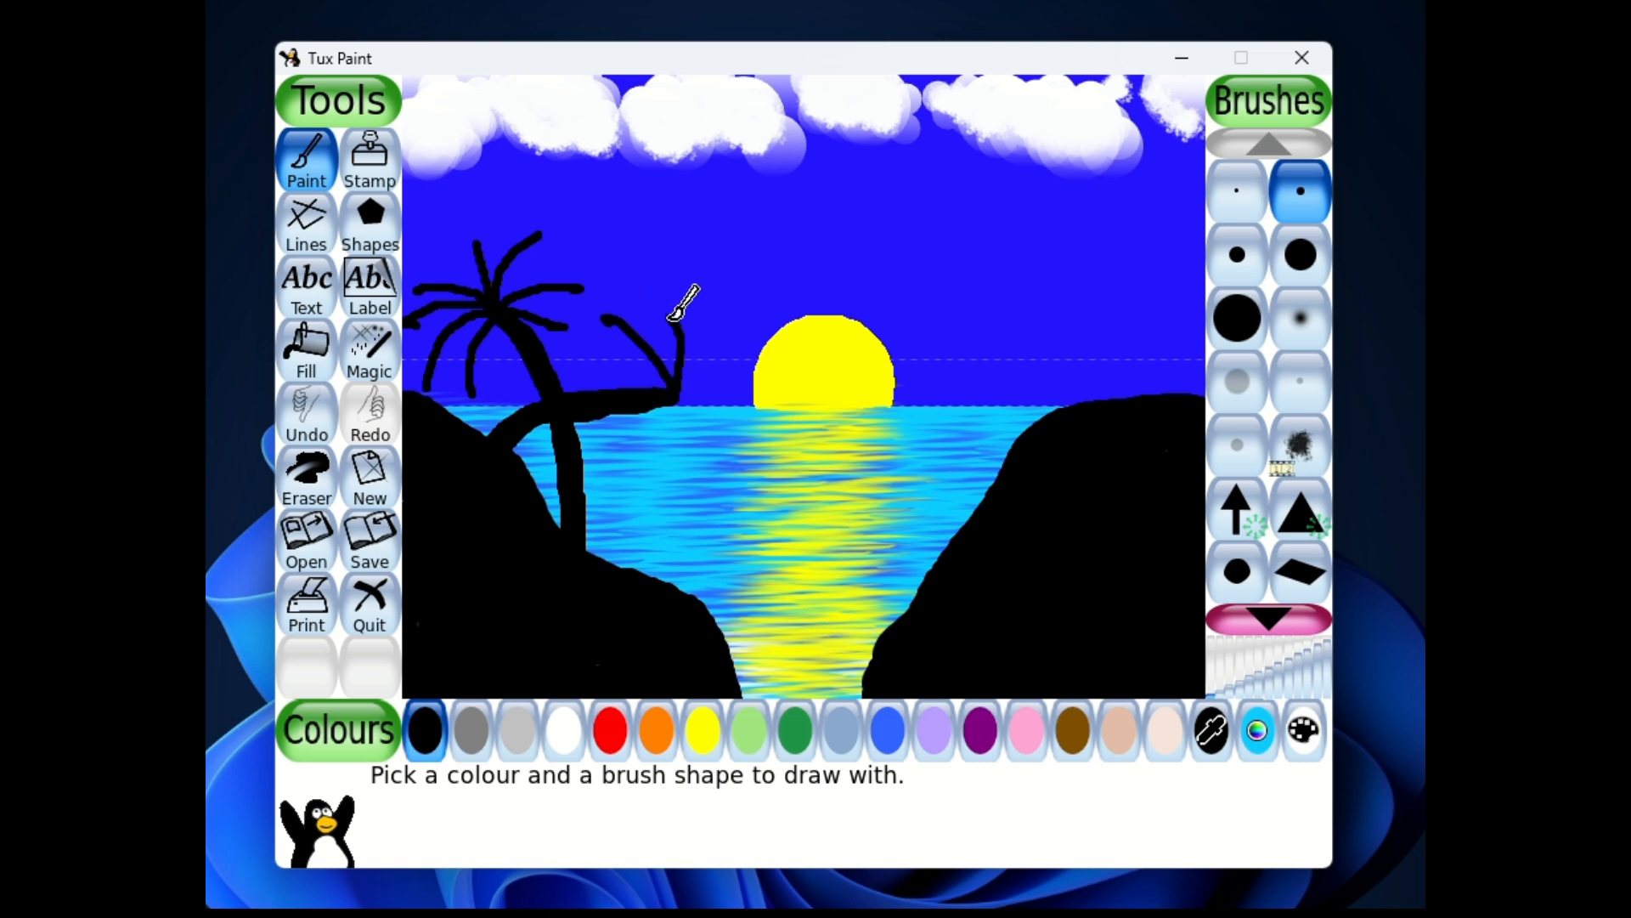
pyautogui.moveTo(671, 396); pyautogui.dragTo(585, 341)
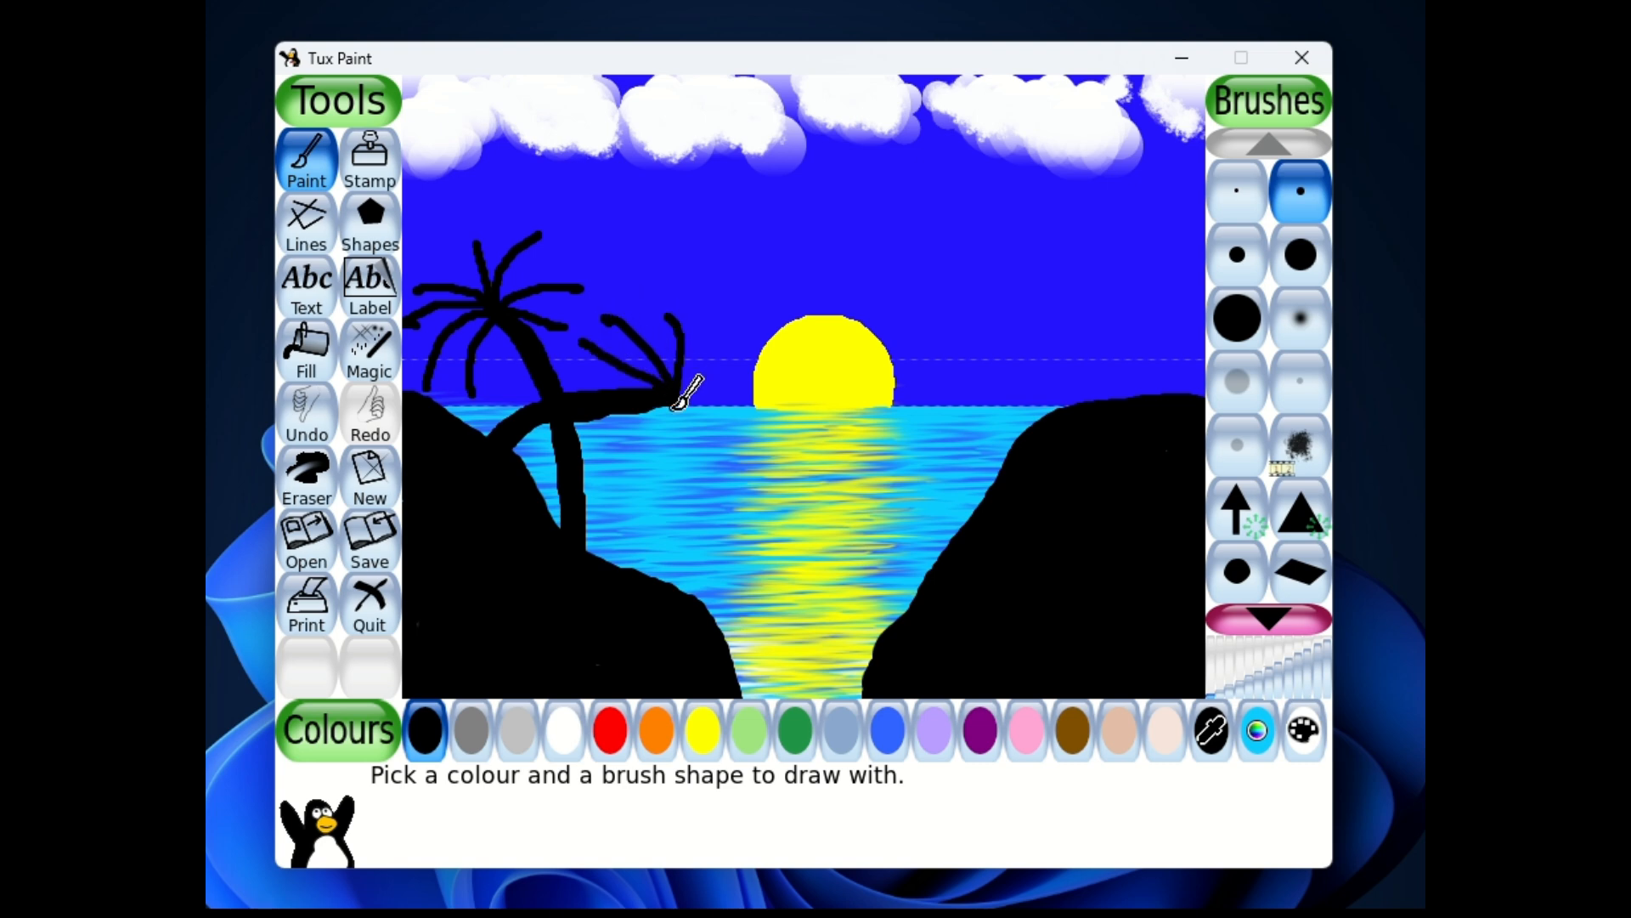
pyautogui.moveTo(678, 392); pyautogui.dragTo(629, 480)
pyautogui.moveTo(676, 394); pyautogui.dragTo(610, 452)
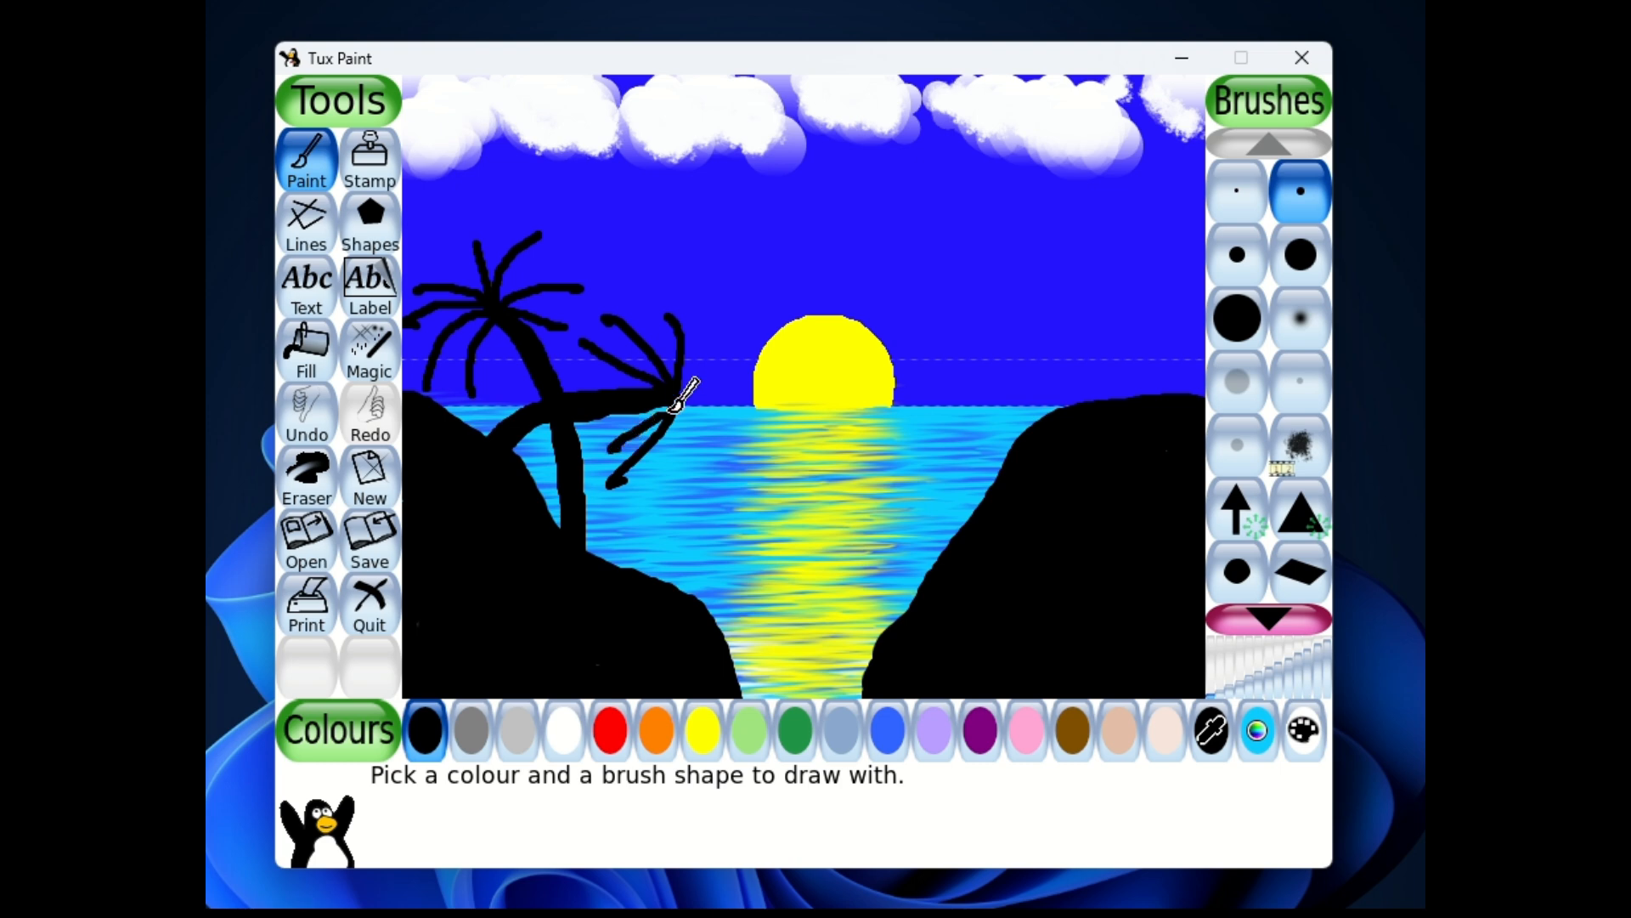
pyautogui.moveTo(679, 393)
pyautogui.mouseDown()
pyautogui.moveTo(686, 497)
pyautogui.moveTo(701, 355)
pyautogui.moveTo(725, 437)
pyautogui.mouseUp()
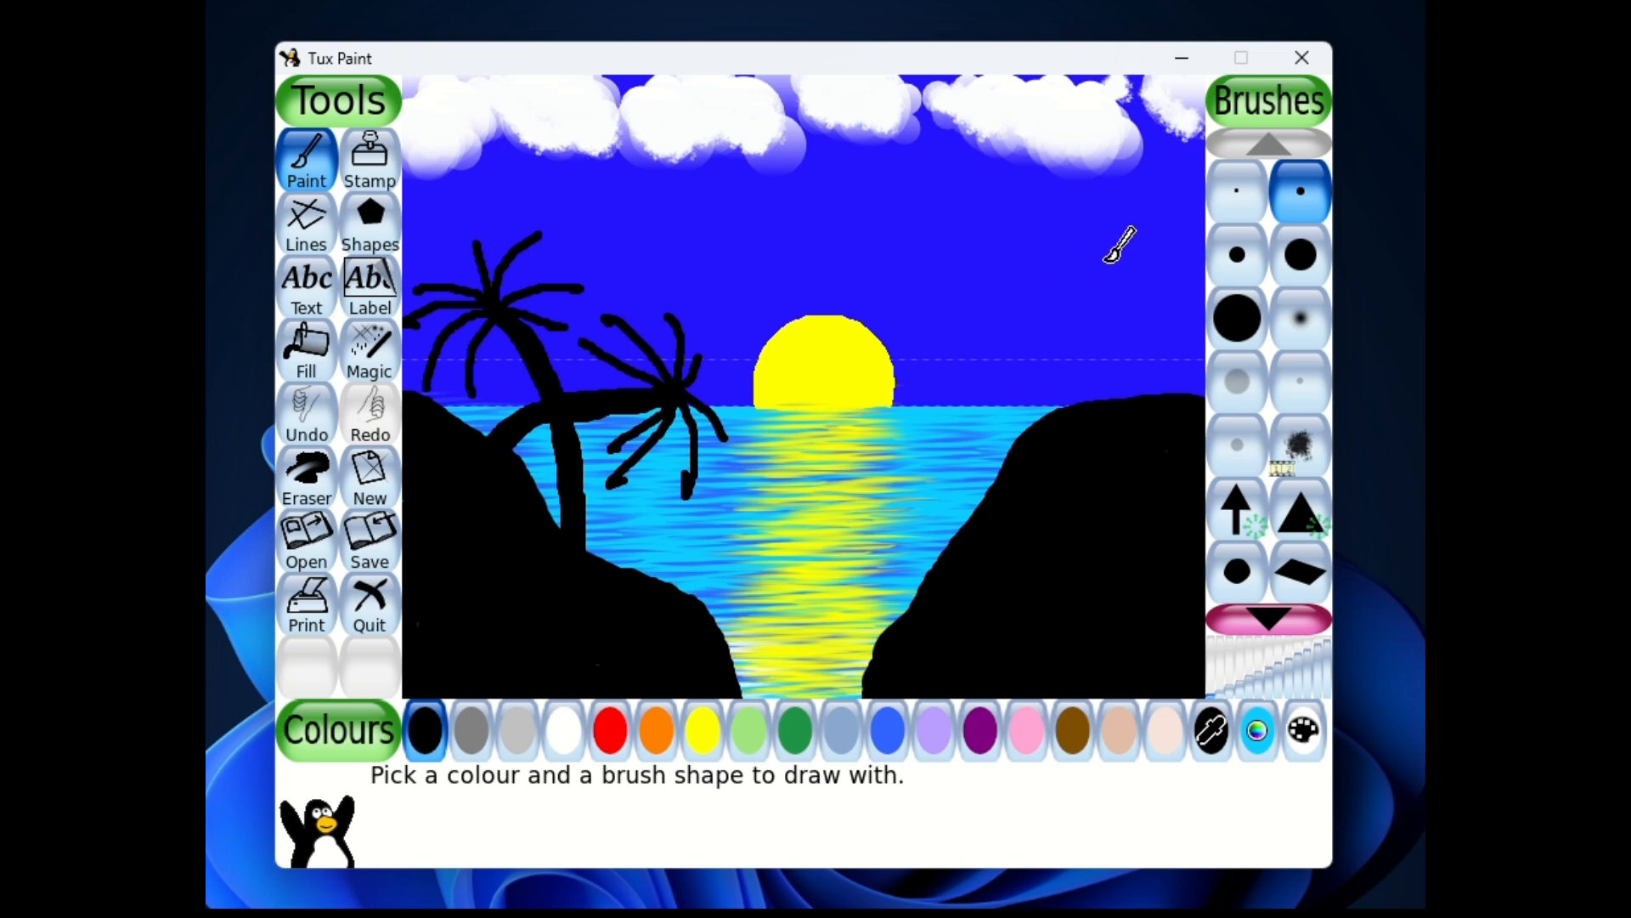
# Step: Outline two crossing palm trunks in black on top of the right hillside with the second-smallest round brush
pyautogui.moveTo(1146, 241)
pyautogui.mouseDown()
pyautogui.moveTo(1096, 304)
pyautogui.moveTo(1060, 424)
pyautogui.mouseUp()
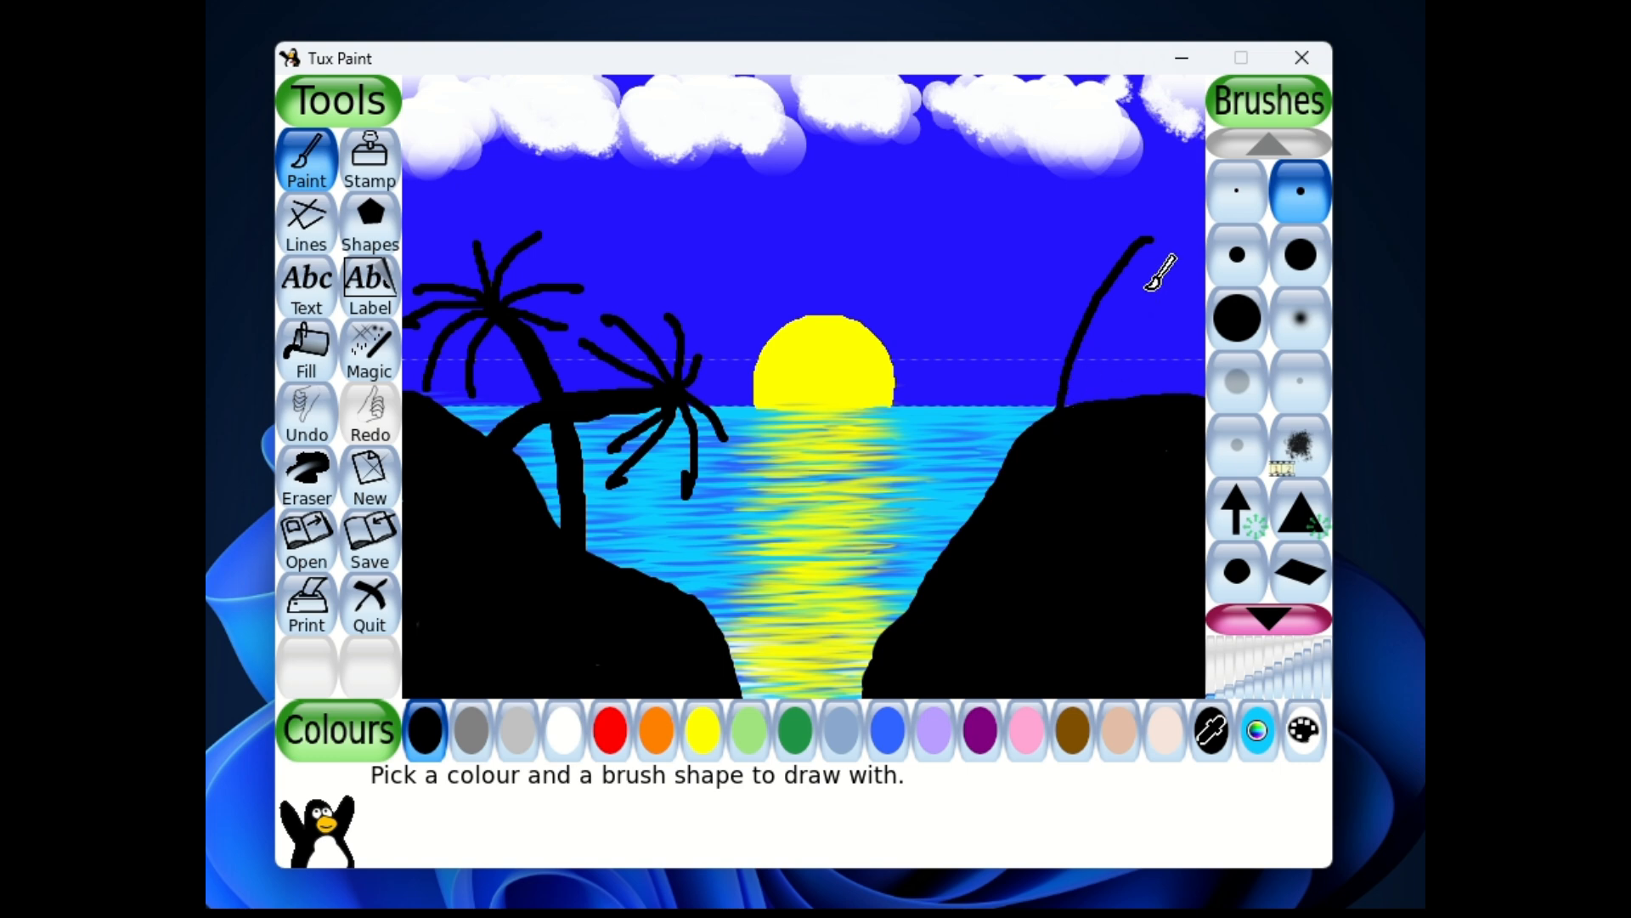
pyautogui.moveTo(1161, 240); pyautogui.dragTo(1091, 403)
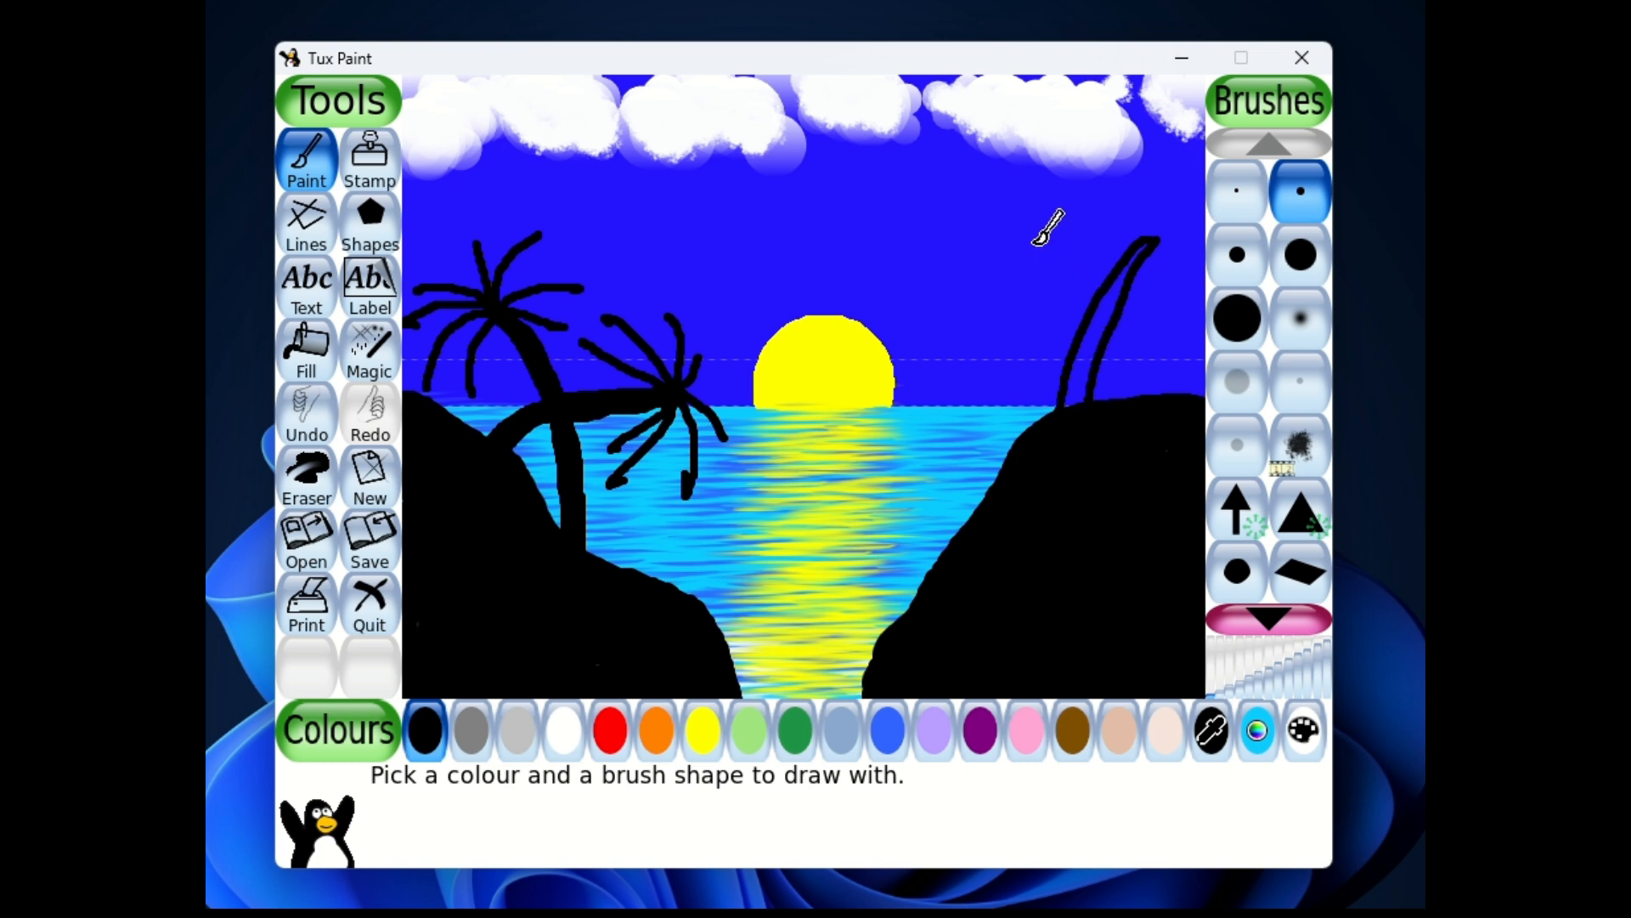
pyautogui.moveTo(1035, 244)
pyautogui.mouseDown()
pyautogui.moveTo(1128, 313)
pyautogui.moveTo(1113, 304)
pyautogui.moveTo(1157, 393)
pyautogui.mouseUp()
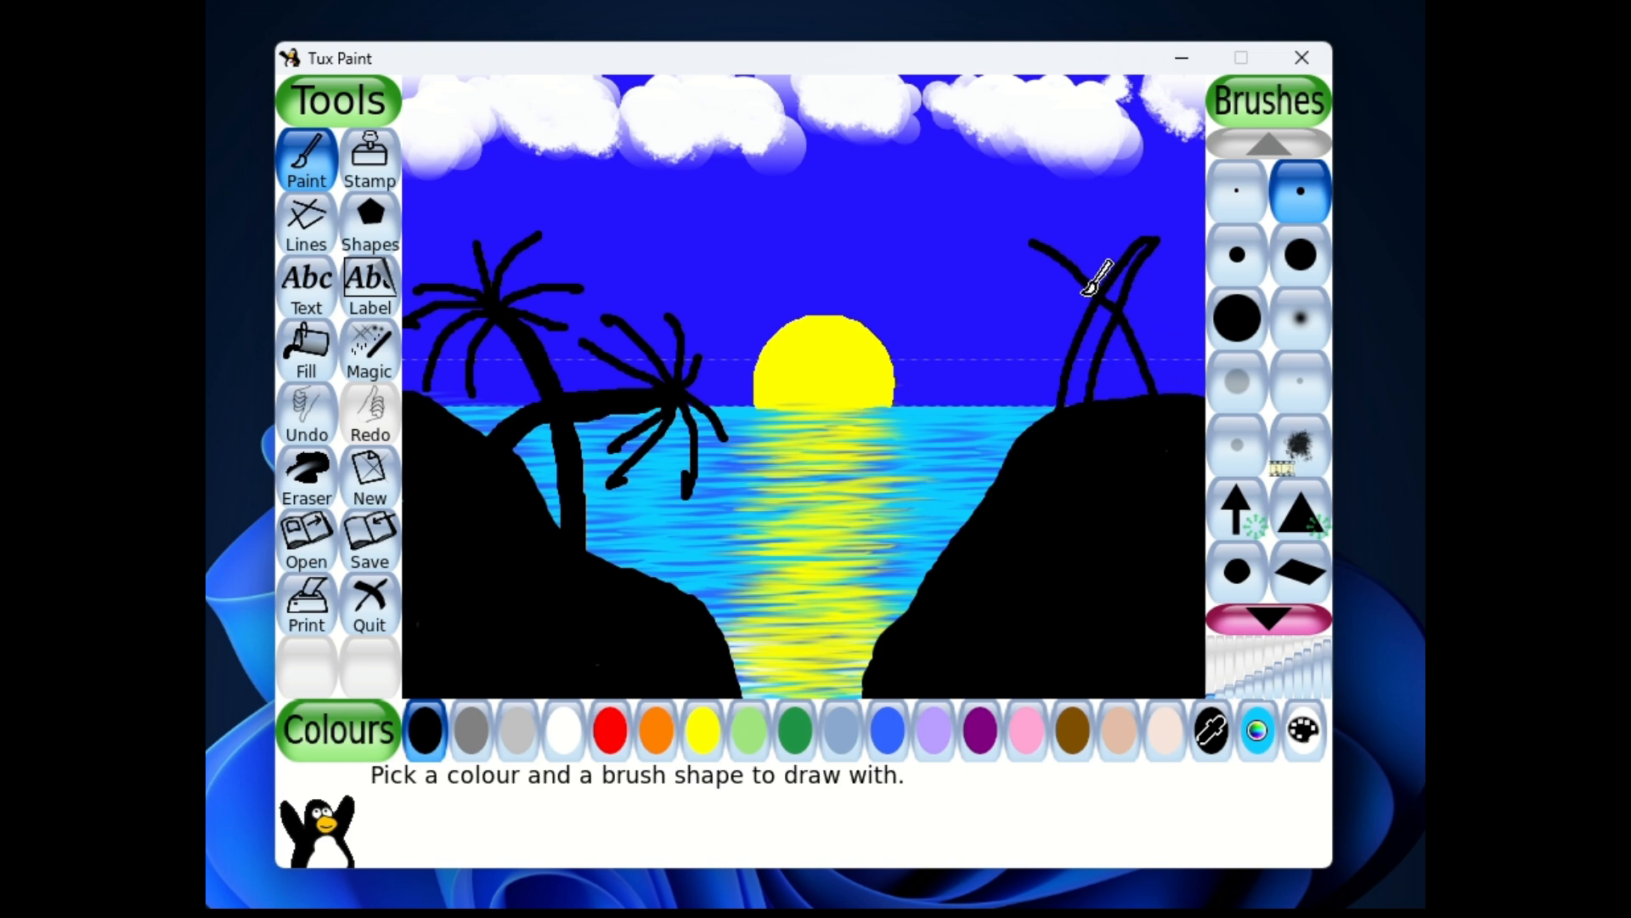
pyautogui.moveTo(1031, 240)
pyautogui.mouseDown()
pyautogui.moveTo(1109, 343)
pyautogui.moveTo(1129, 411)
pyautogui.mouseUp()
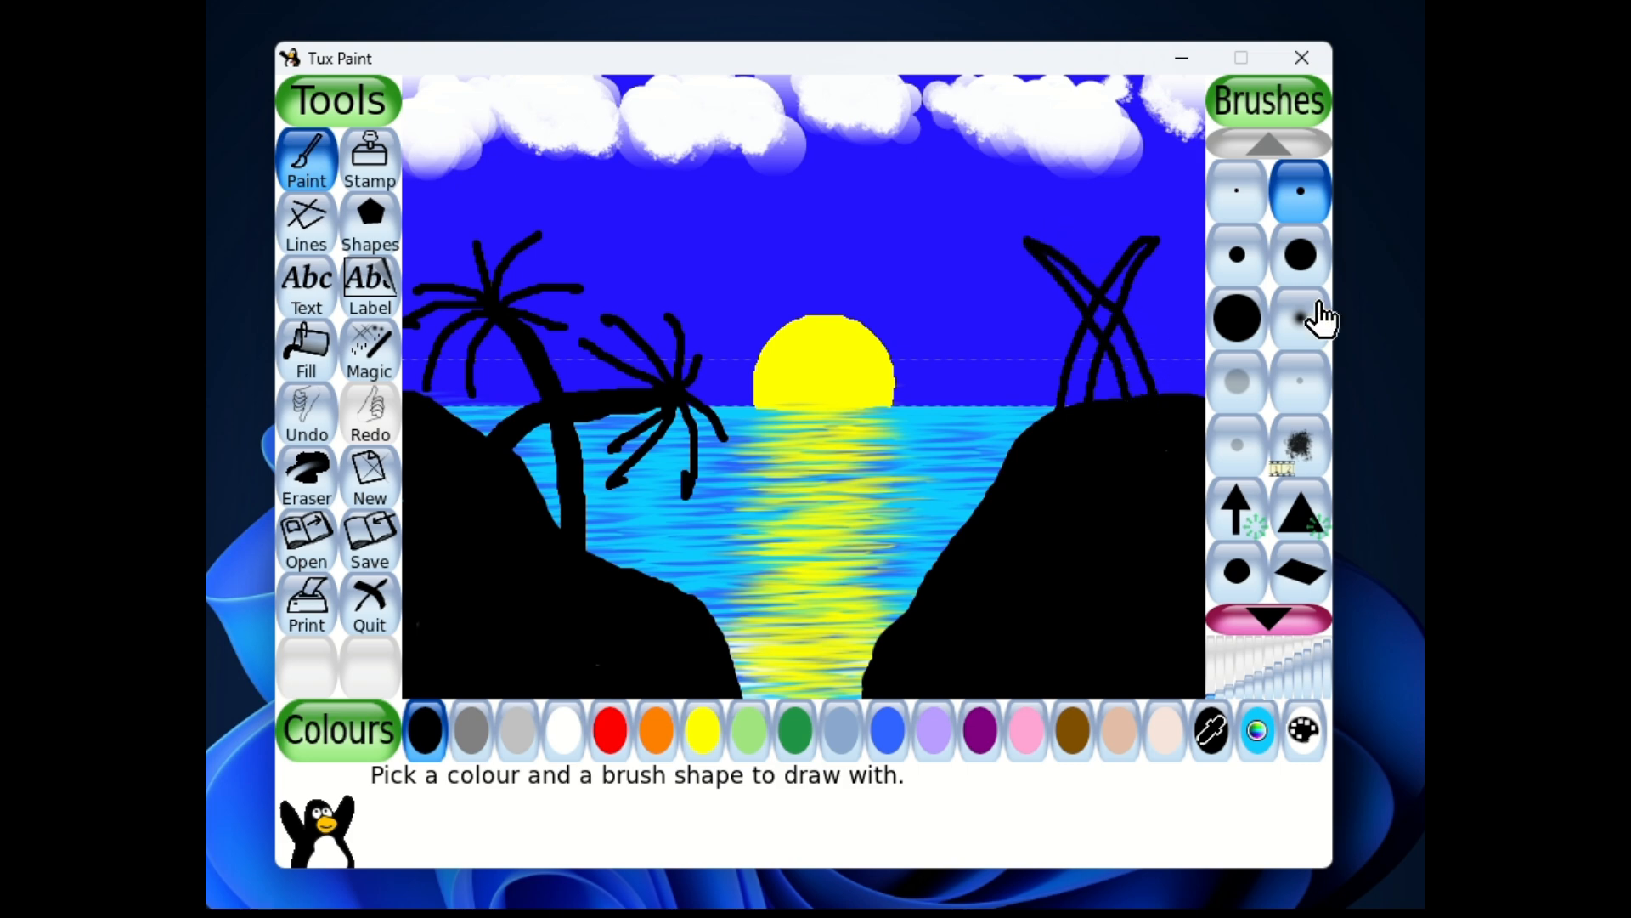
# Step: Fill both crossing trunks on the right hillside with black using the medium round brush
pyautogui.click(1259, 265)
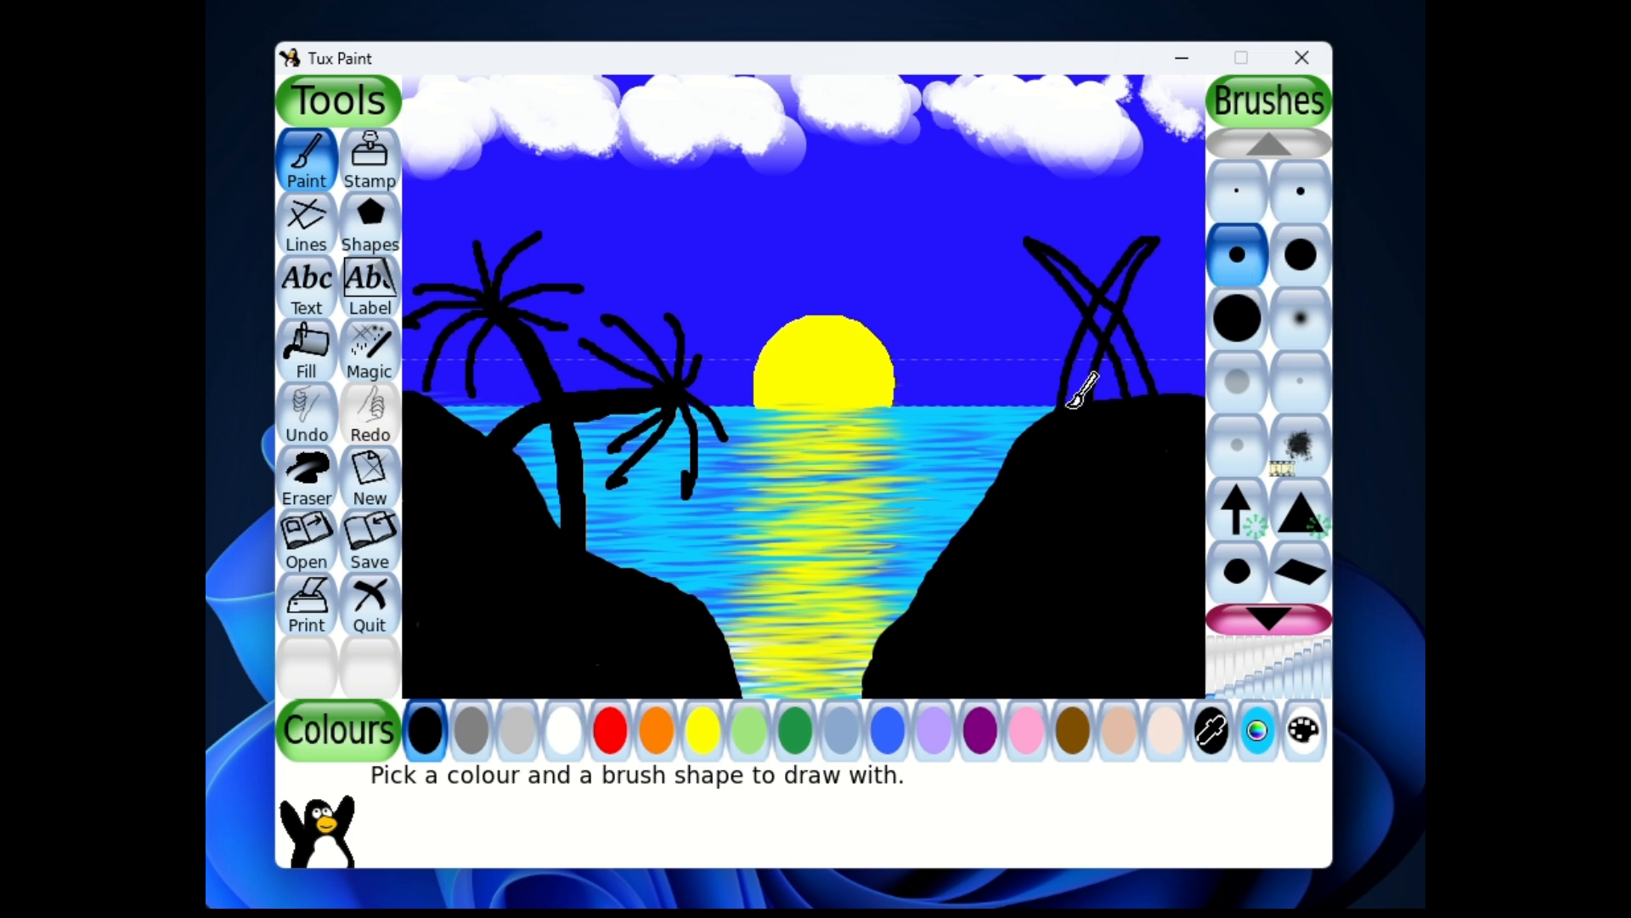
pyautogui.moveTo(1092, 355)
pyautogui.mouseDown()
pyautogui.moveTo(1081, 393)
pyautogui.moveTo(1100, 321)
pyautogui.moveTo(1110, 309)
pyautogui.moveTo(1092, 335)
pyautogui.moveTo(1172, 234)
pyautogui.mouseUp()
pyautogui.moveTo(1094, 310)
pyautogui.mouseDown()
pyautogui.moveTo(1038, 246)
pyautogui.moveTo(1125, 321)
pyautogui.moveTo(1154, 374)
pyautogui.moveTo(1138, 367)
pyautogui.mouseUp()
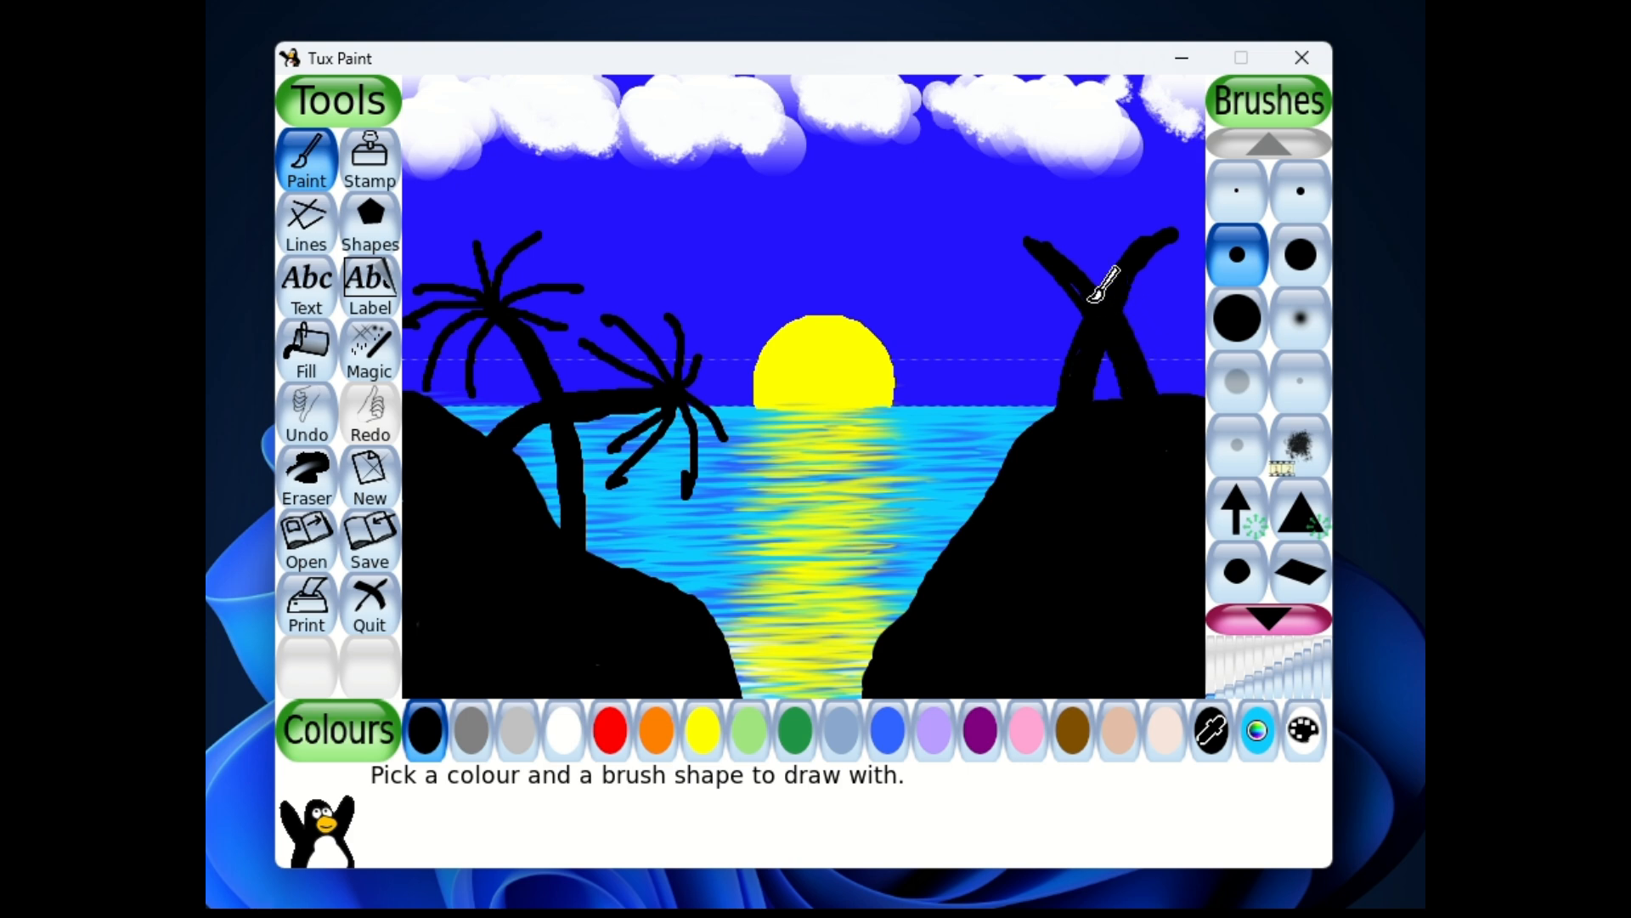
# Step: Paint black fronds radiating from the tip of the sunward-leaning right-hillside palm with the second-smallest round brush, and undo the last extra frond stroke
pyautogui.click(1299, 194)
pyautogui.moveTo(1016, 247)
pyautogui.mouseDown()
pyautogui.moveTo(990, 267)
pyautogui.moveTo(1019, 236)
pyautogui.moveTo(941, 216)
pyautogui.moveTo(1030, 230)
pyautogui.moveTo(1081, 180)
pyautogui.moveTo(1039, 221)
pyautogui.moveTo(1019, 184)
pyautogui.moveTo(1033, 238)
pyautogui.moveTo(1091, 211)
pyautogui.moveTo(1030, 249)
pyautogui.moveTo(989, 341)
pyautogui.moveTo(1028, 324)
pyautogui.moveTo(976, 281)
pyautogui.moveTo(953, 328)
pyautogui.mouseUp()
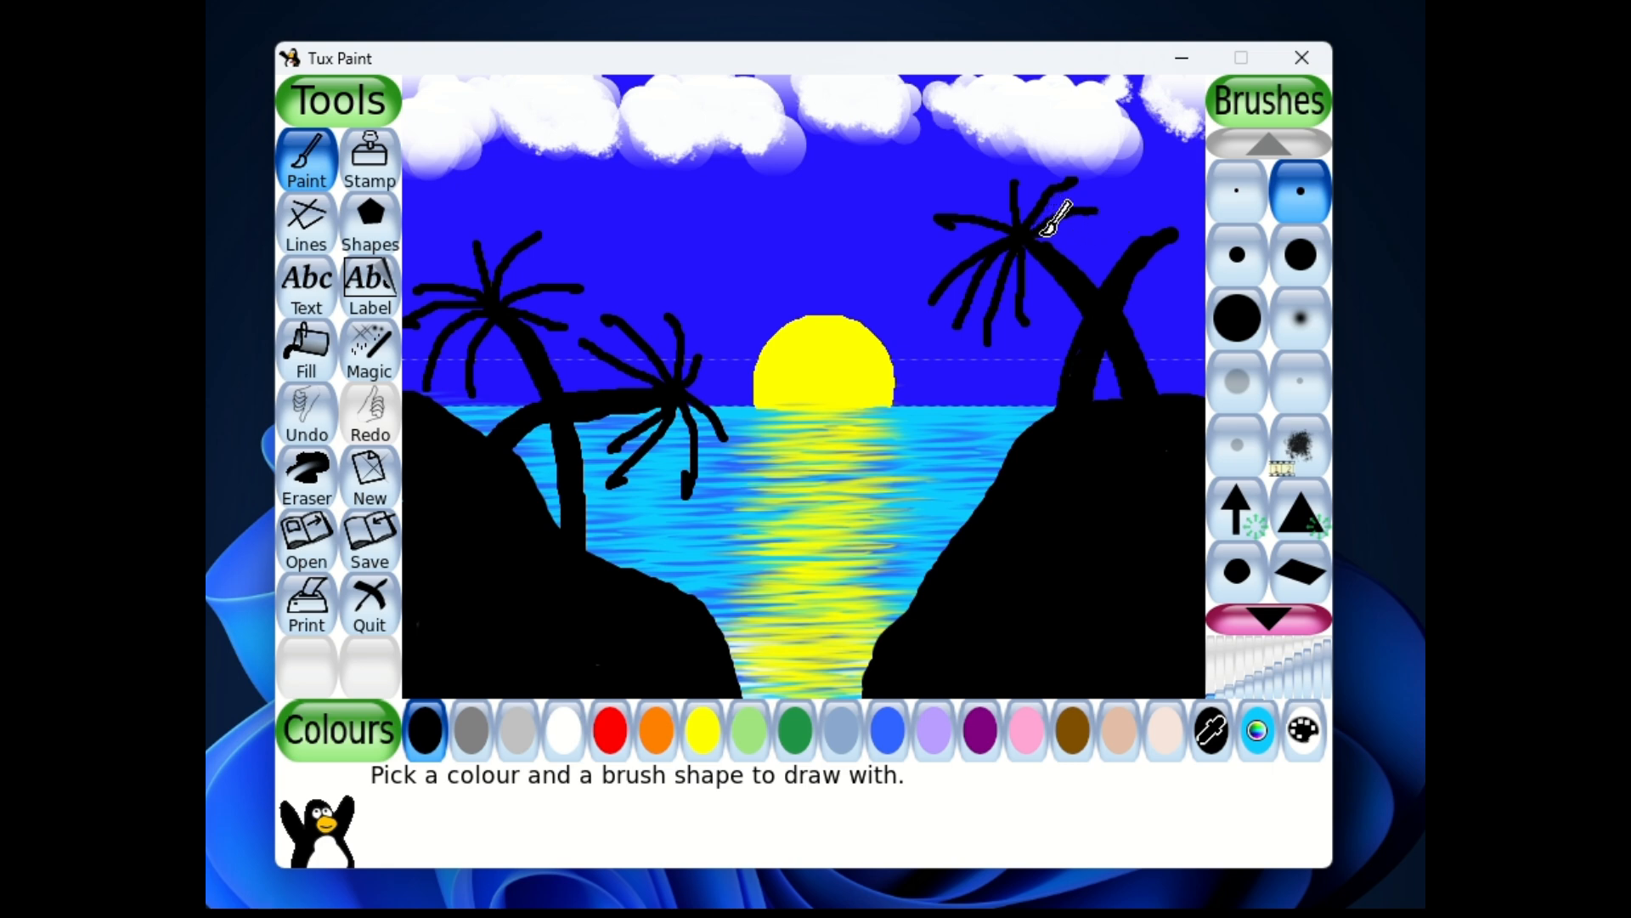
pyautogui.moveTo(1039, 232)
pyautogui.mouseDown()
pyautogui.moveTo(1147, 222)
pyautogui.moveTo(1128, 175)
pyautogui.mouseUp()
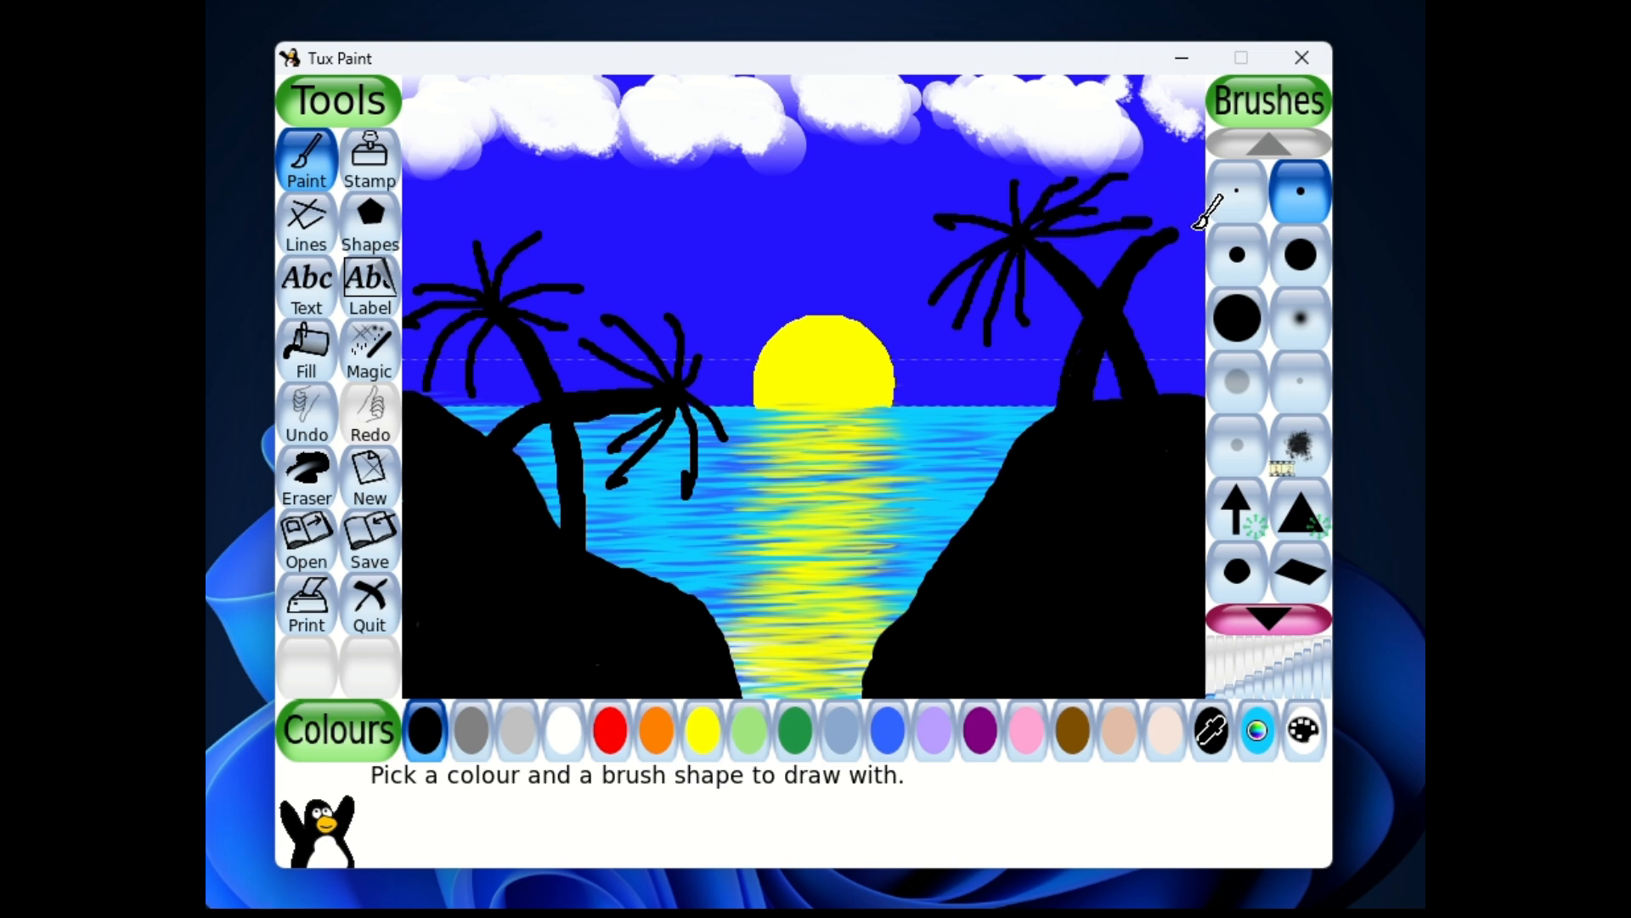
pyautogui.hotkey('ctrl', 'z')
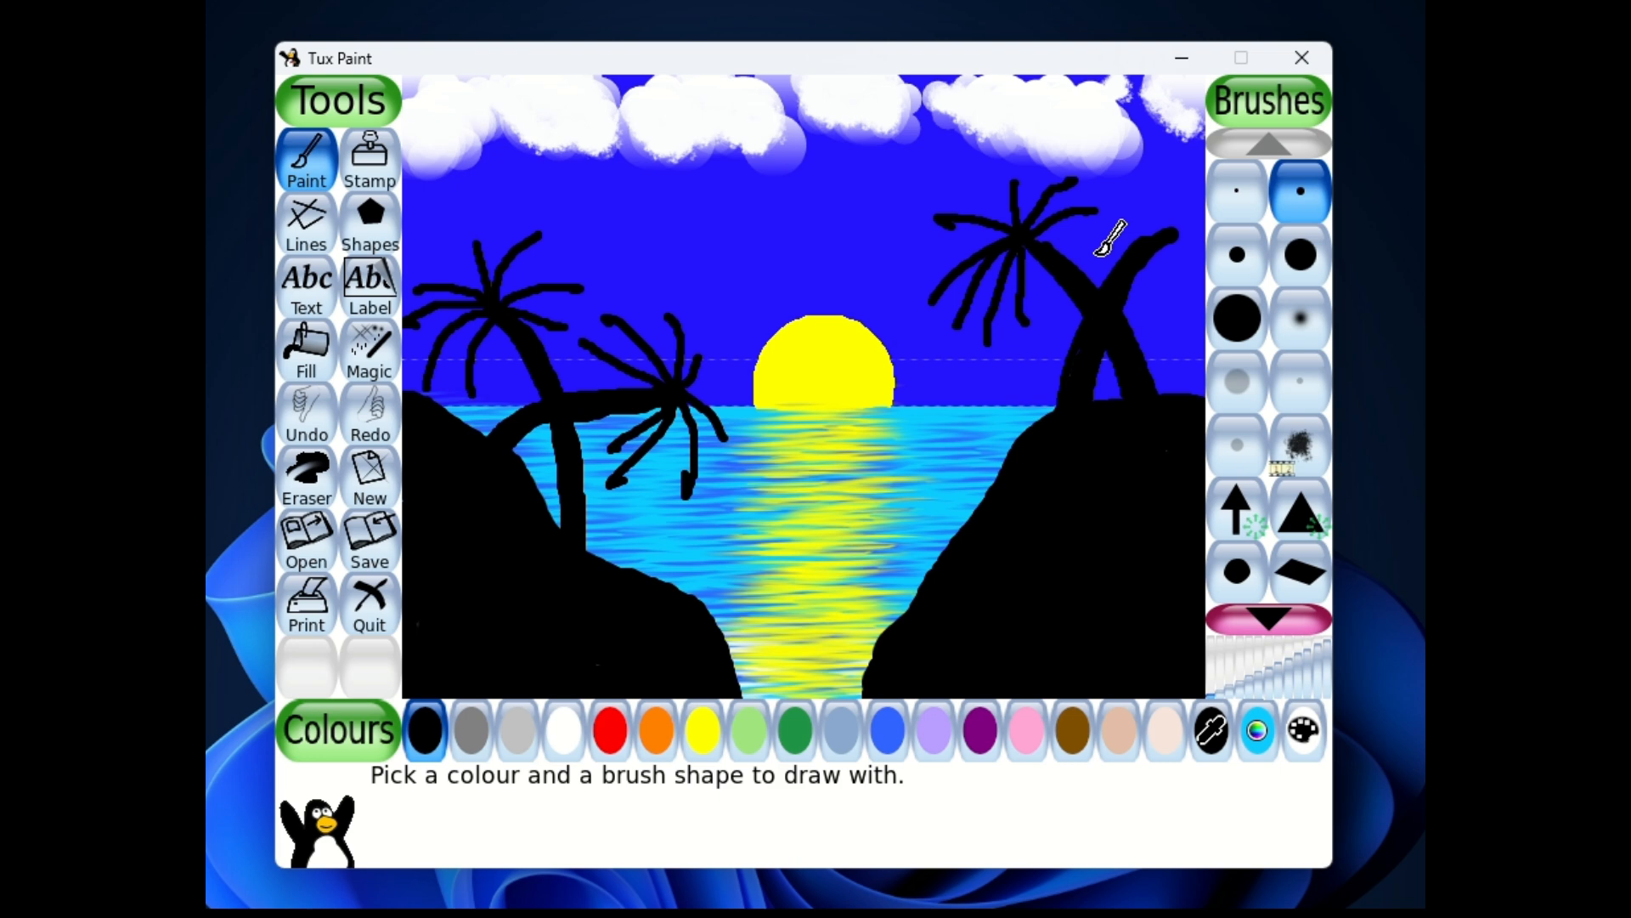
# Step: Paint curved black fronds around the tip of the outward-leaning palm on the right hillside with the same small round brush
pyautogui.moveTo(1180, 225)
pyautogui.mouseDown()
pyautogui.moveTo(1085, 196)
pyautogui.moveTo(1172, 228)
pyautogui.moveTo(1122, 171)
pyautogui.mouseUp()
pyautogui.moveTo(1180, 222)
pyautogui.mouseDown()
pyautogui.moveTo(1169, 165)
pyautogui.moveTo(1192, 287)
pyautogui.mouseUp()
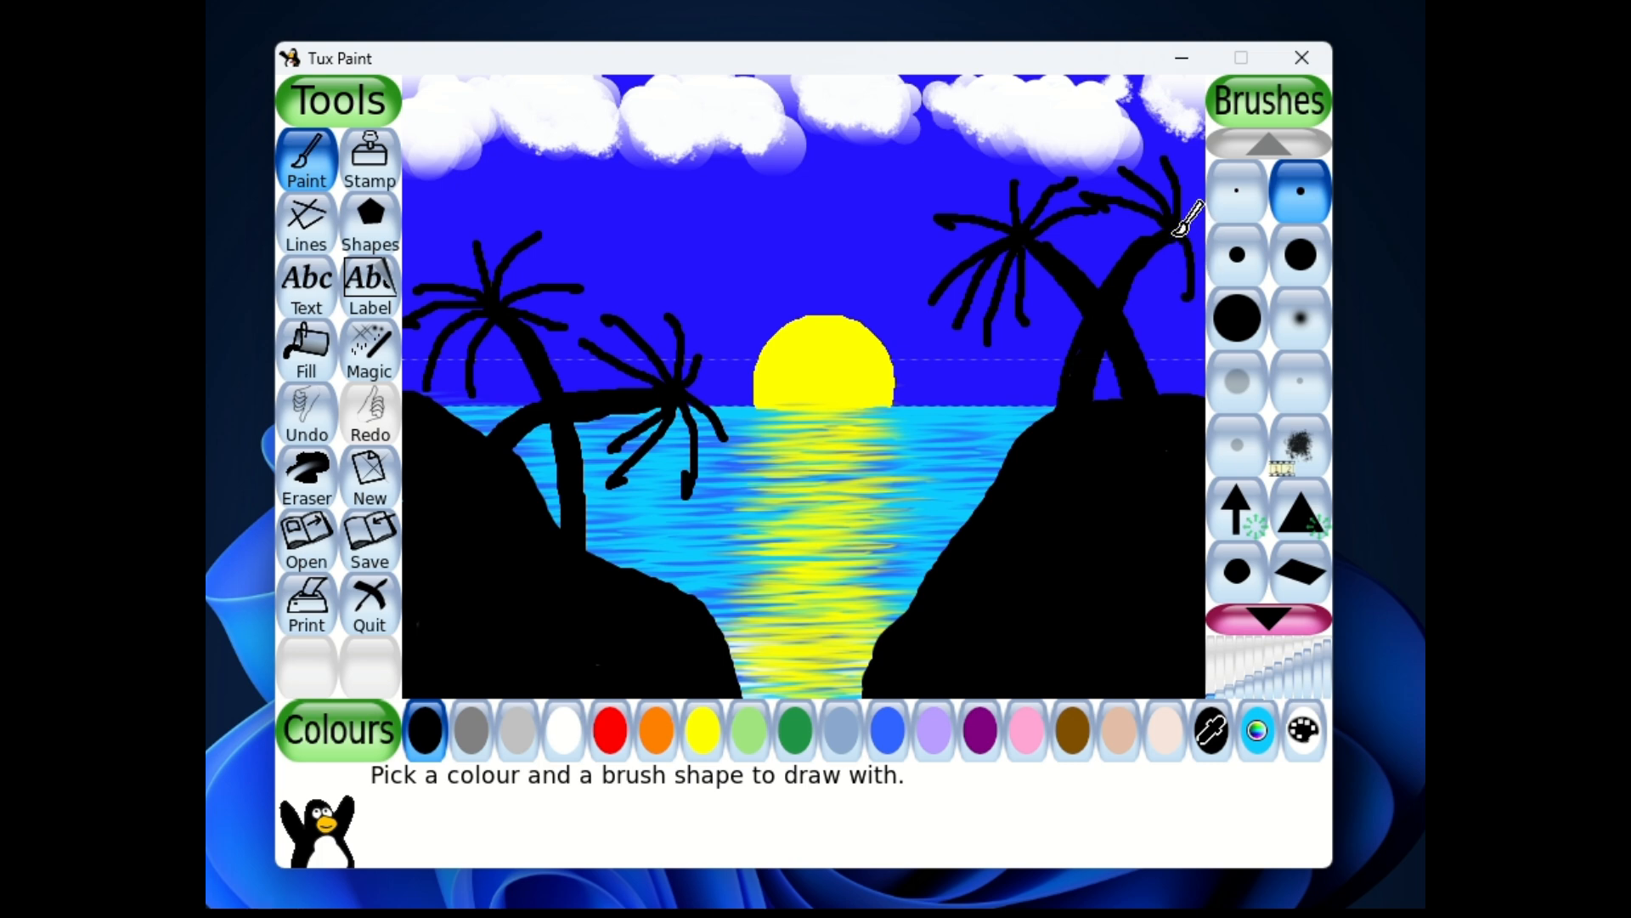
pyautogui.moveTo(1173, 219); pyautogui.dragTo(1211, 208)
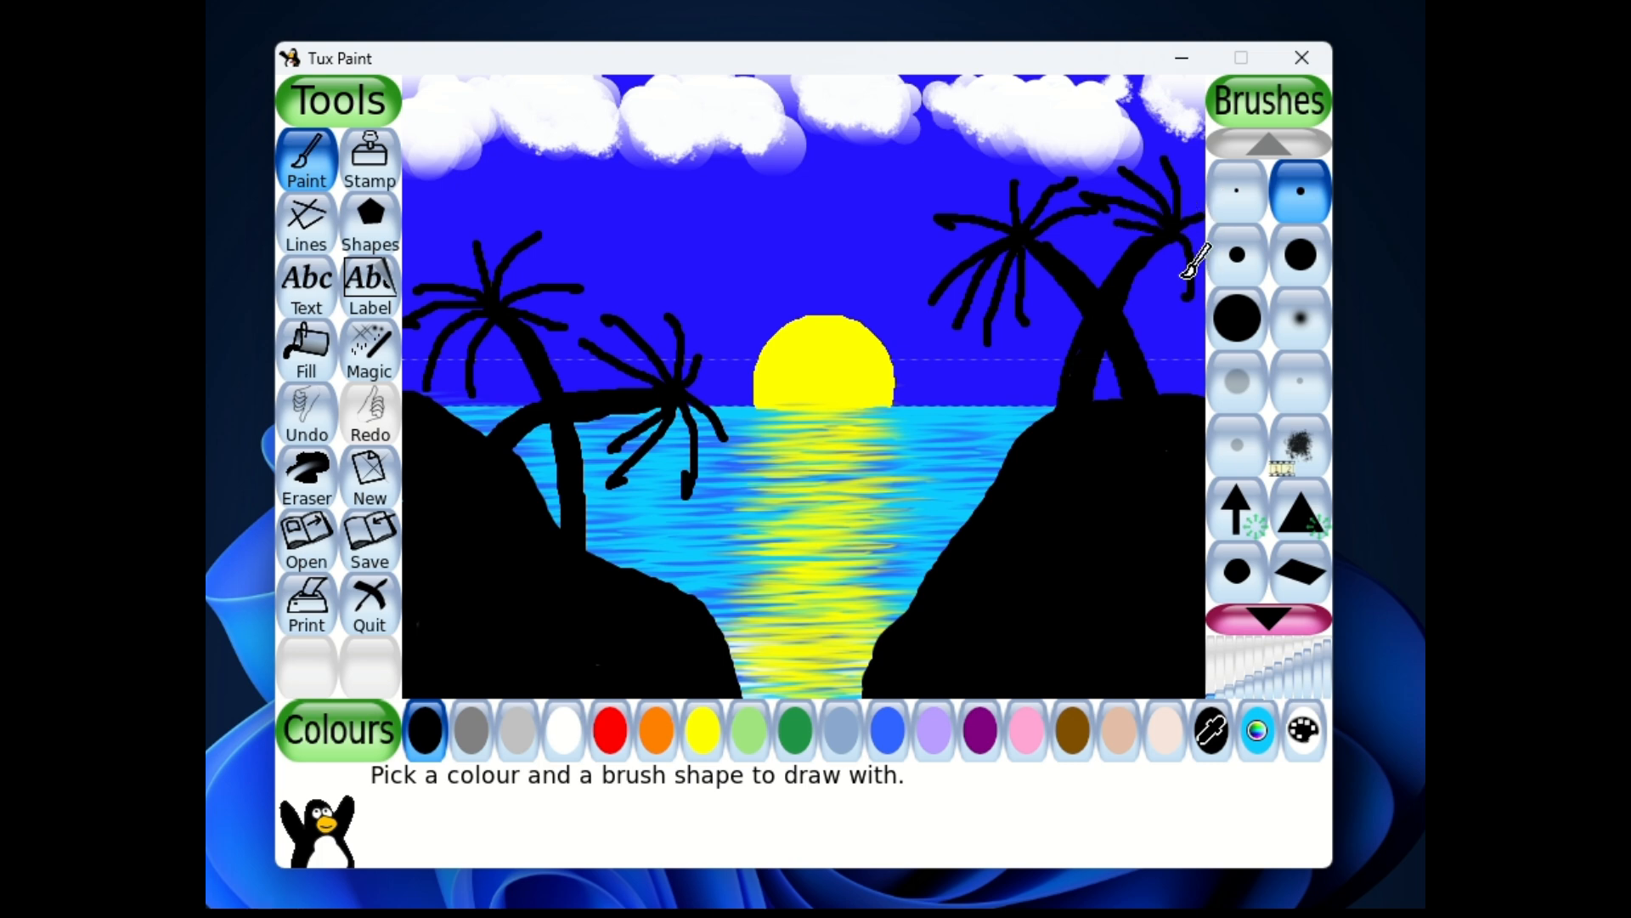
# Step: Thicken all the fronds of the upright palm on the left hillside with black foliage using the blotty acrylic brush
pyautogui.click(1300, 446)
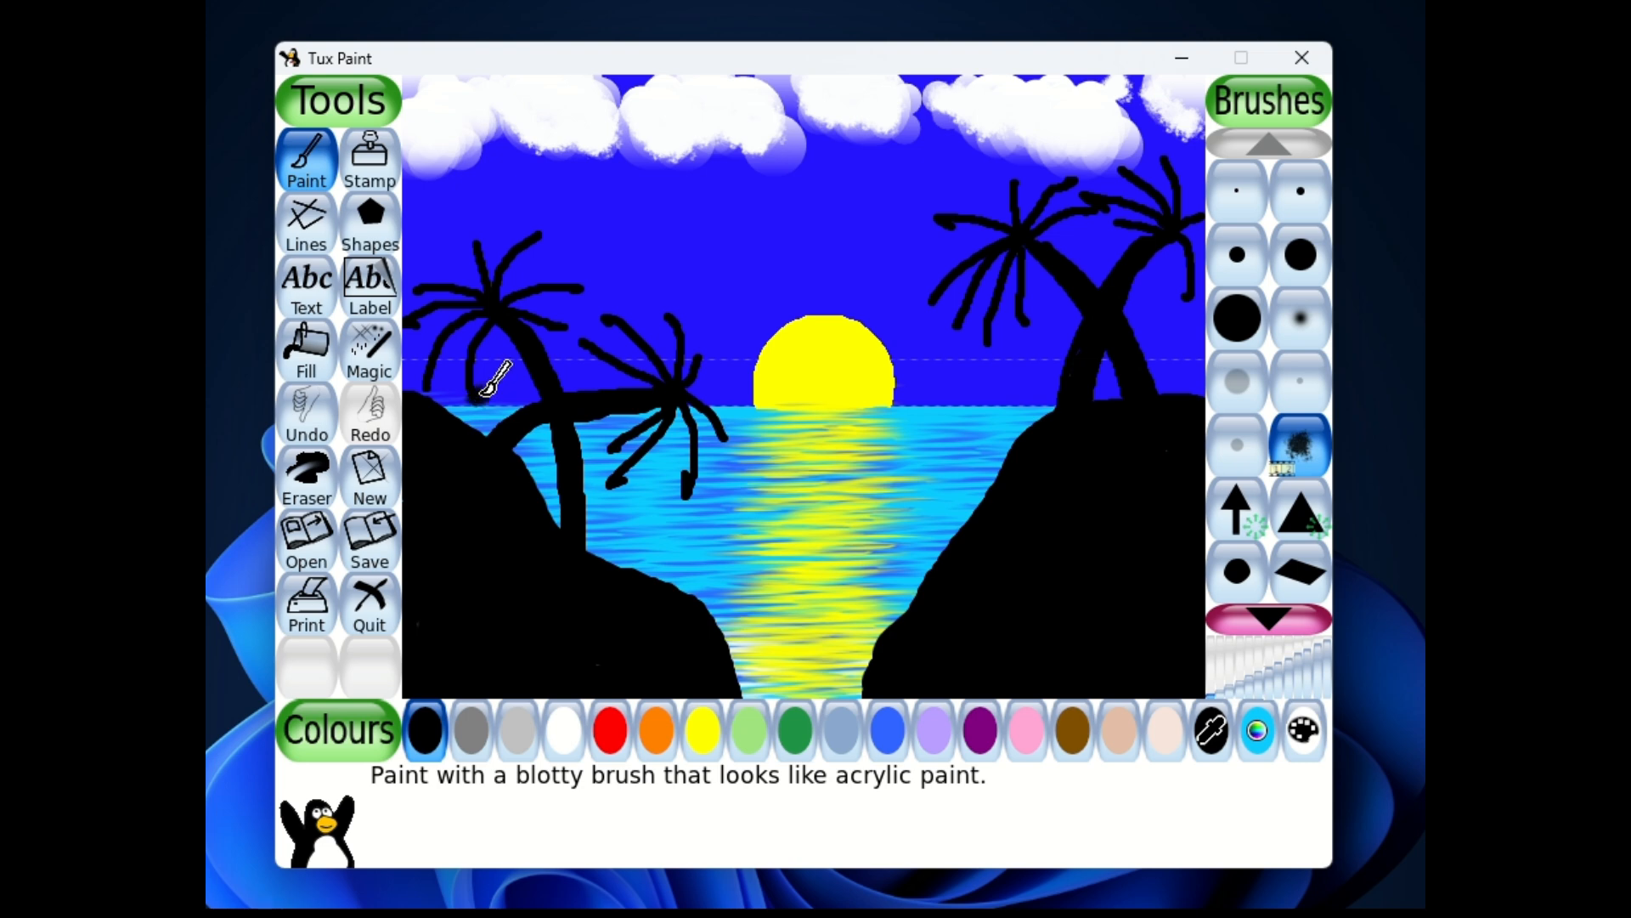
pyautogui.moveTo(486, 391); pyautogui.dragTo(496, 331)
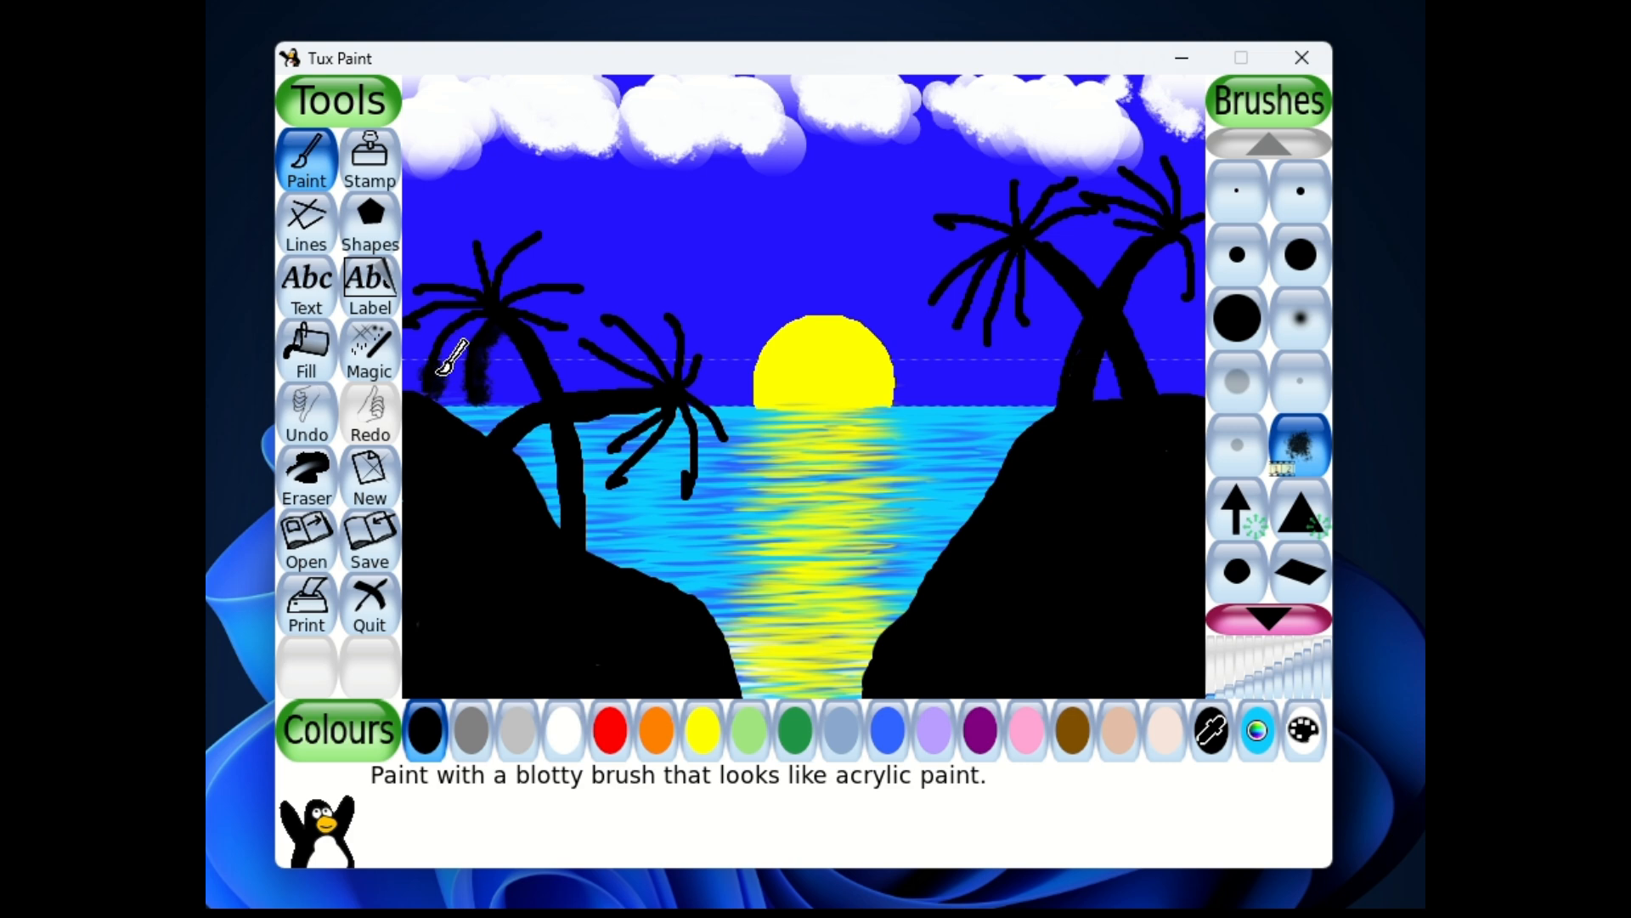
pyautogui.moveTo(441, 371)
pyautogui.mouseDown()
pyautogui.moveTo(478, 328)
pyautogui.moveTo(412, 322)
pyautogui.moveTo(455, 318)
pyautogui.mouseUp()
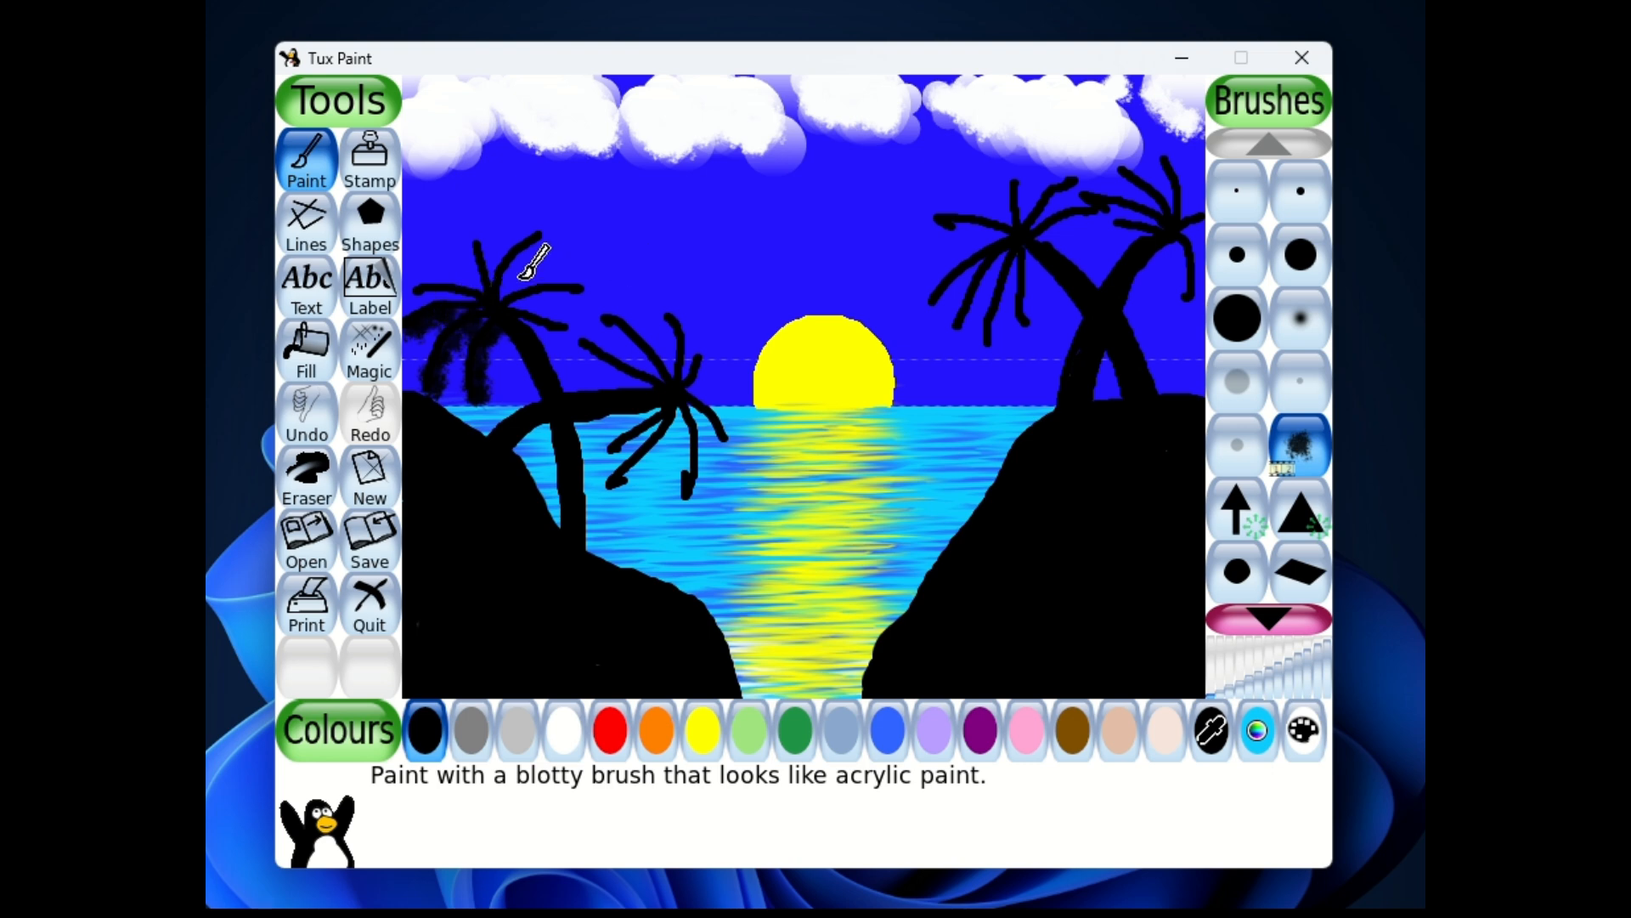
pyautogui.click(415, 285)
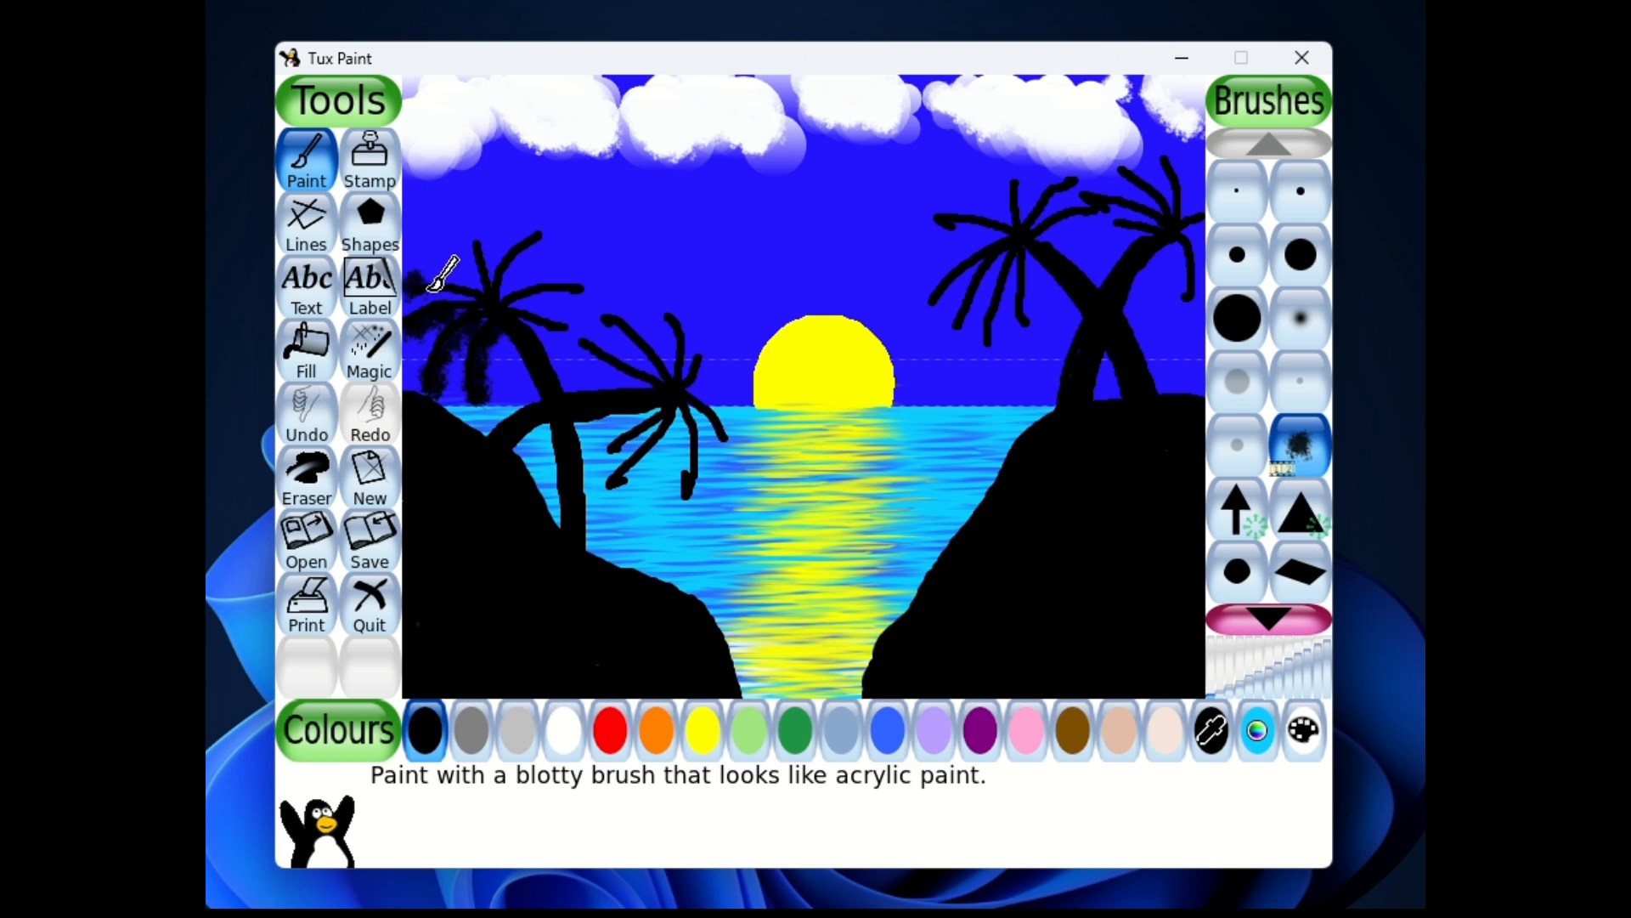
pyautogui.moveTo(431, 283)
pyautogui.mouseDown()
pyautogui.moveTo(481, 299)
pyautogui.moveTo(489, 265)
pyautogui.mouseUp()
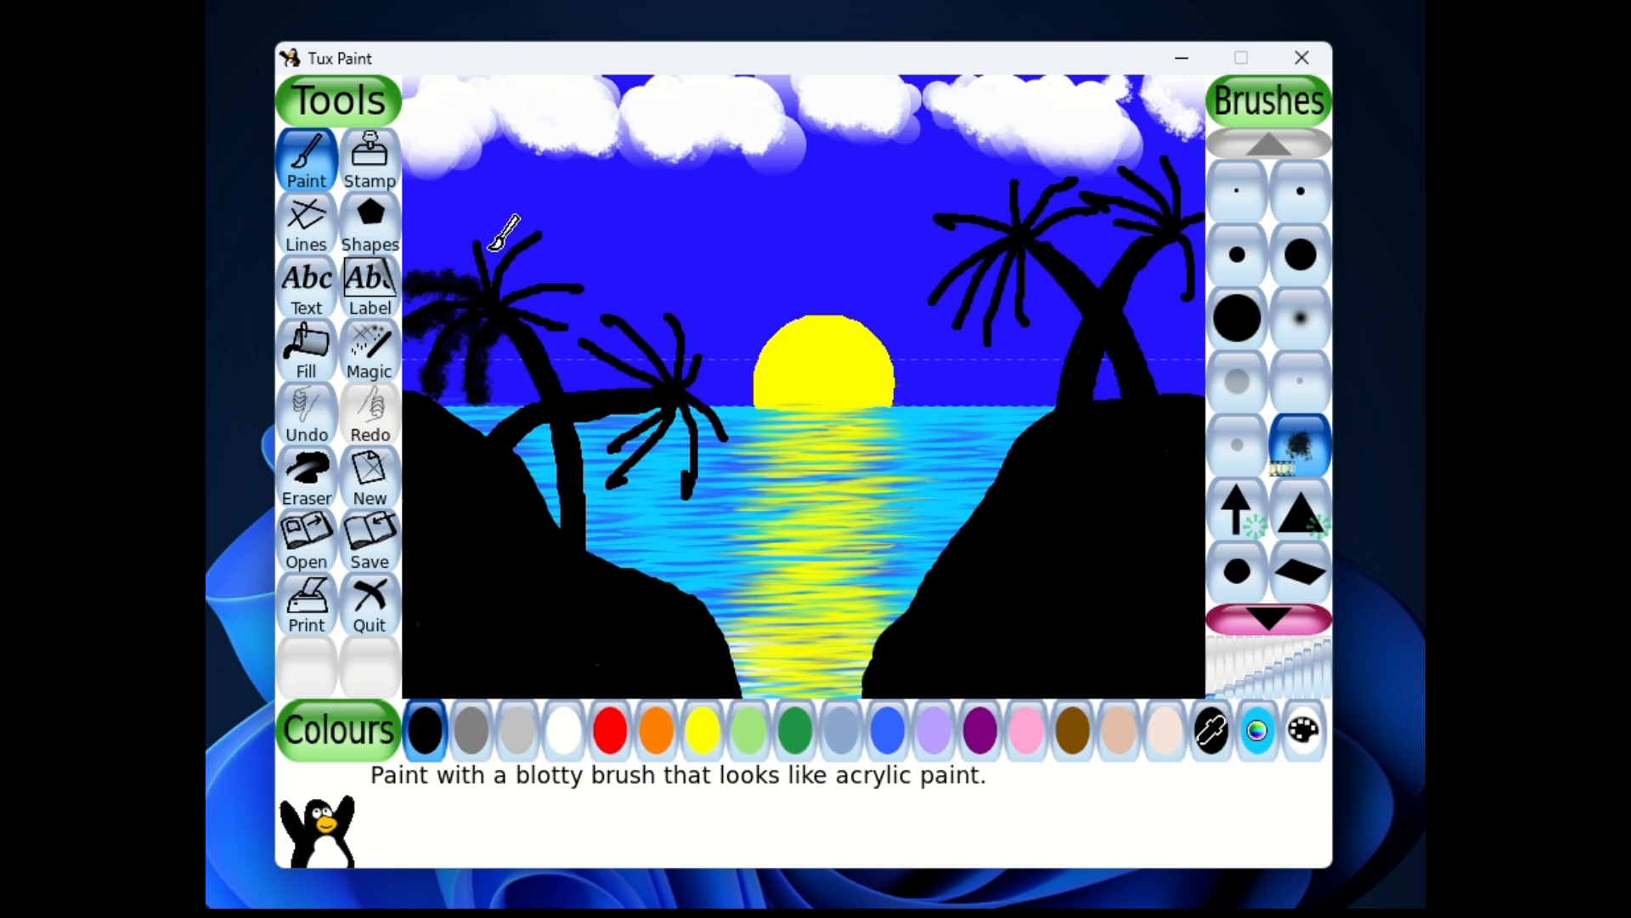
pyautogui.moveTo(490, 240)
pyautogui.mouseDown()
pyautogui.moveTo(496, 277)
pyautogui.moveTo(521, 266)
pyautogui.moveTo(504, 287)
pyautogui.mouseUp()
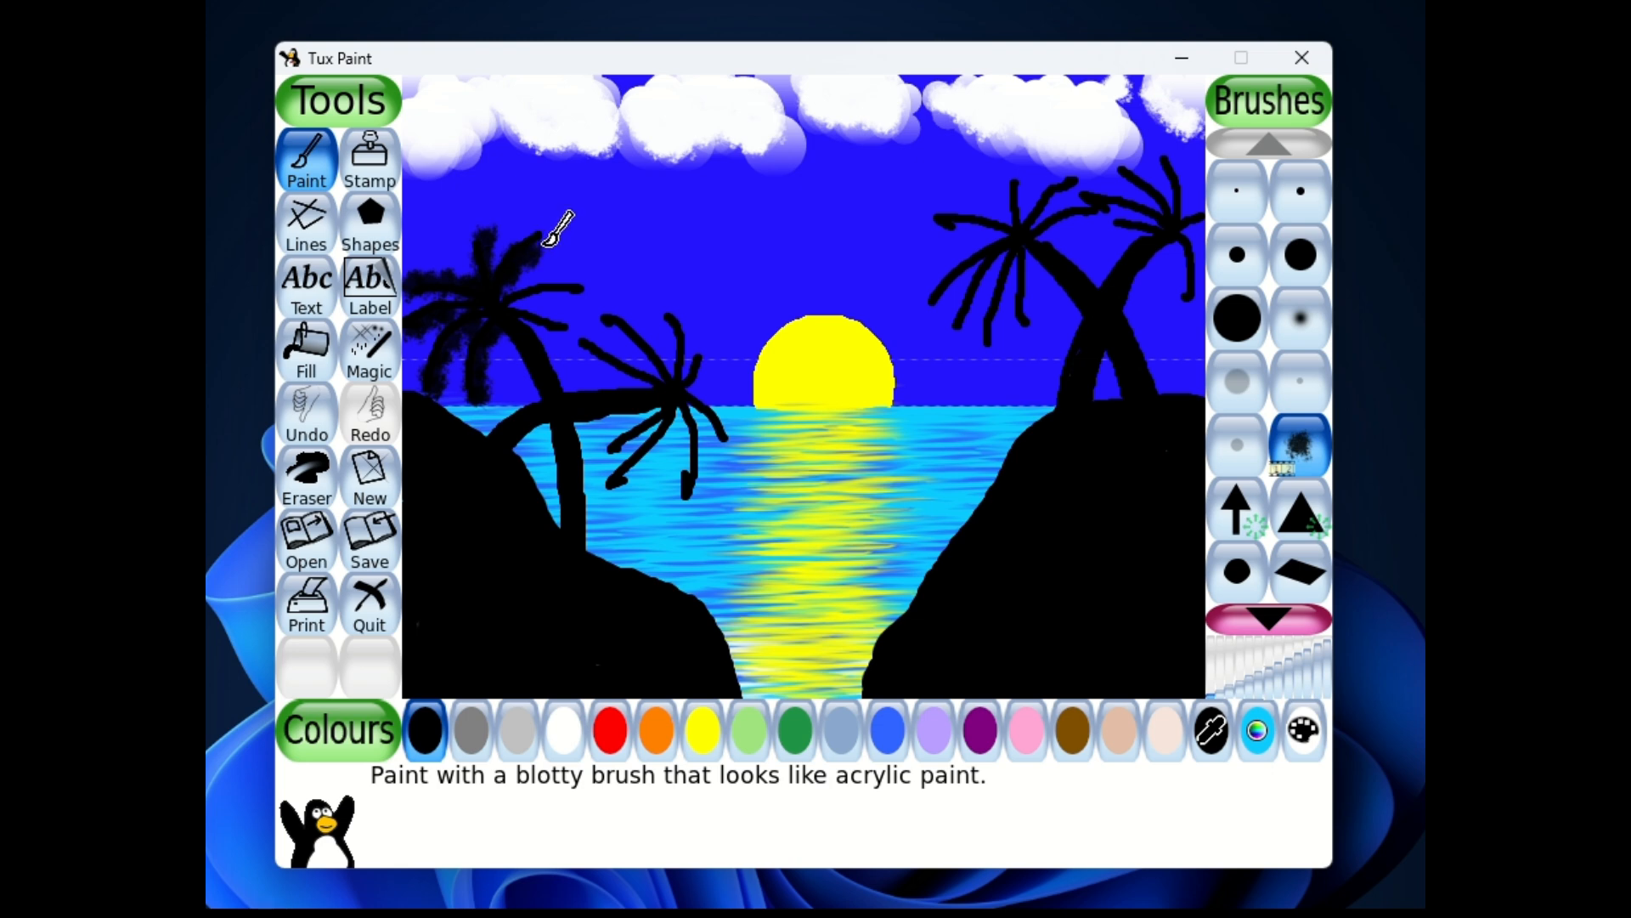
pyautogui.moveTo(546, 243); pyautogui.dragTo(548, 240)
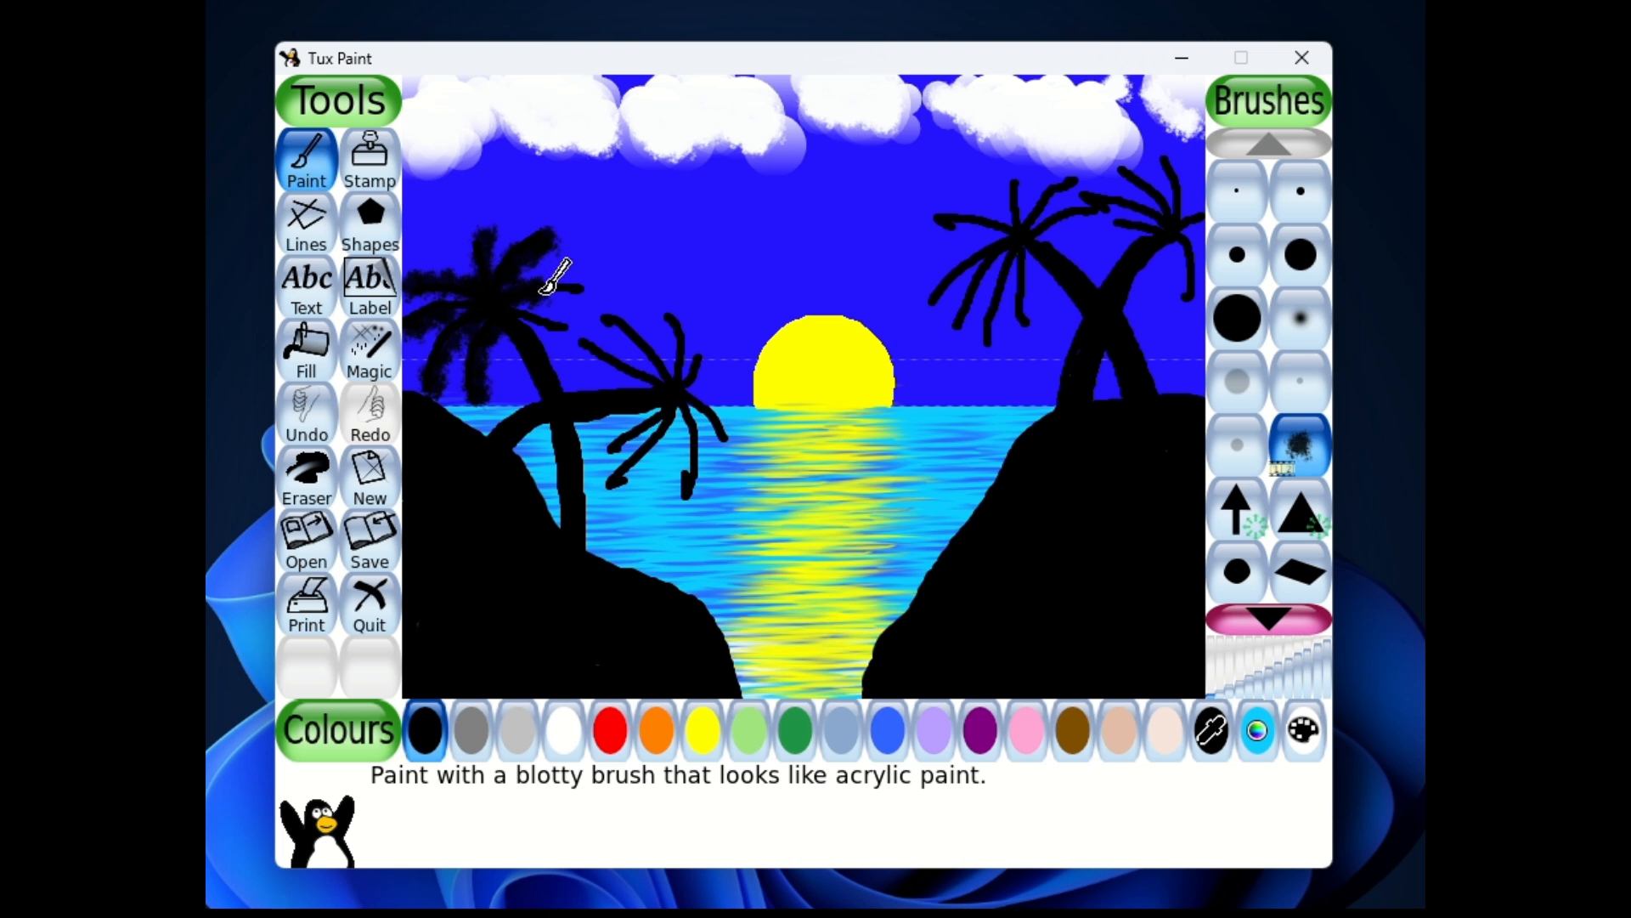
pyautogui.moveTo(558, 292); pyautogui.dragTo(584, 293)
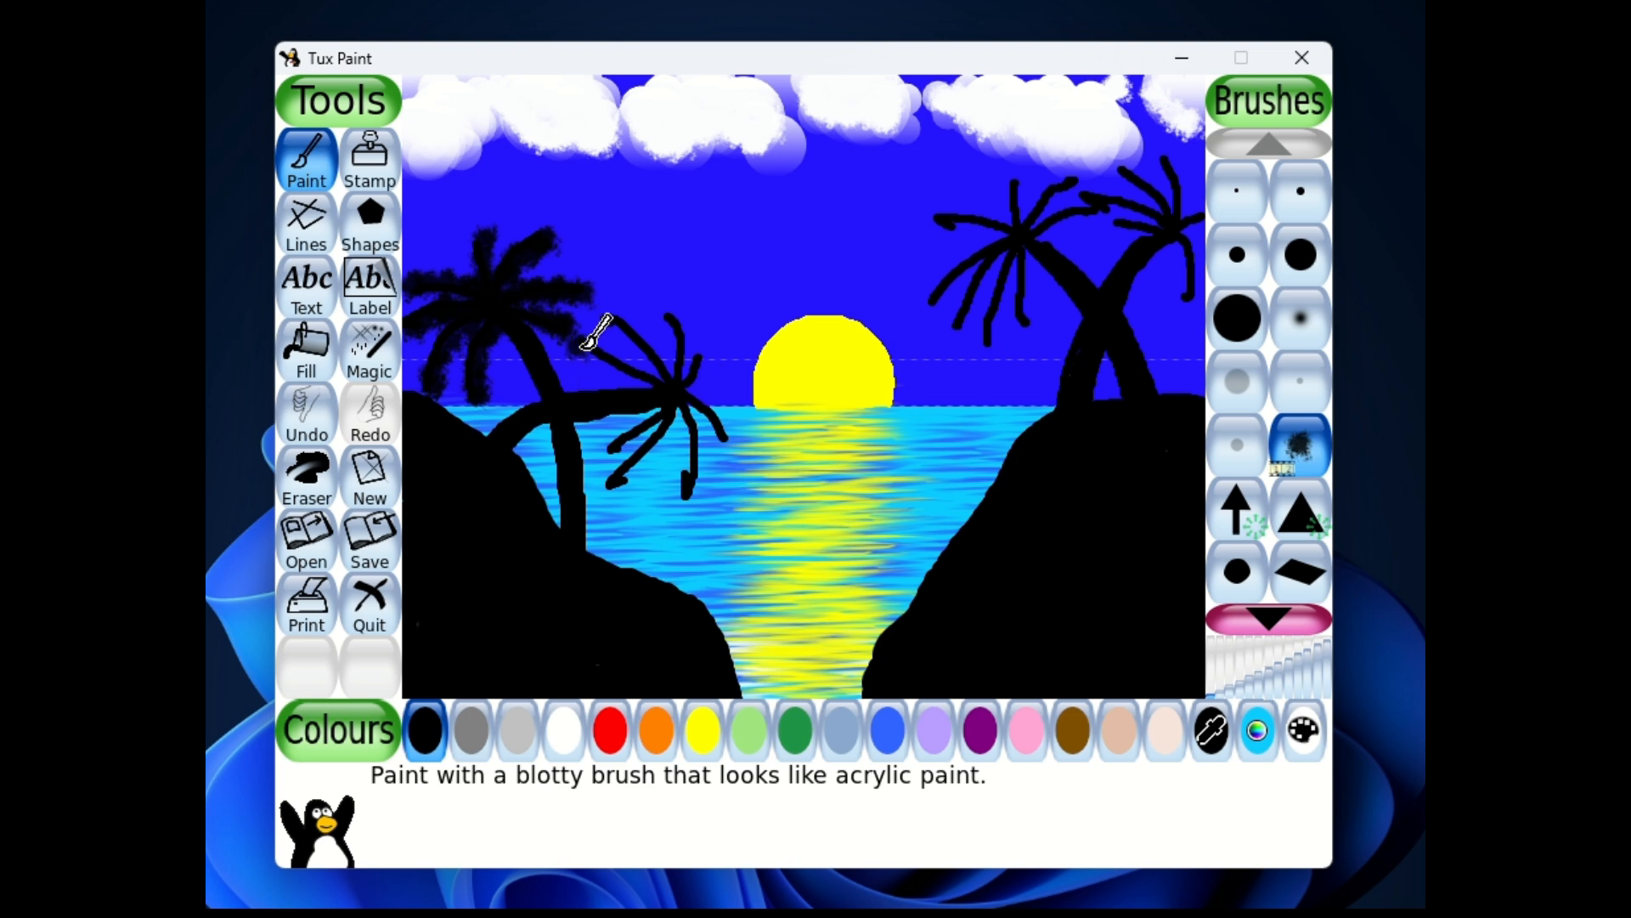
# Step: Thicken the fronds of the left hillside's leaning palm with black blotty acrylic strokes
pyautogui.moveTo(588, 345); pyautogui.dragTo(655, 382)
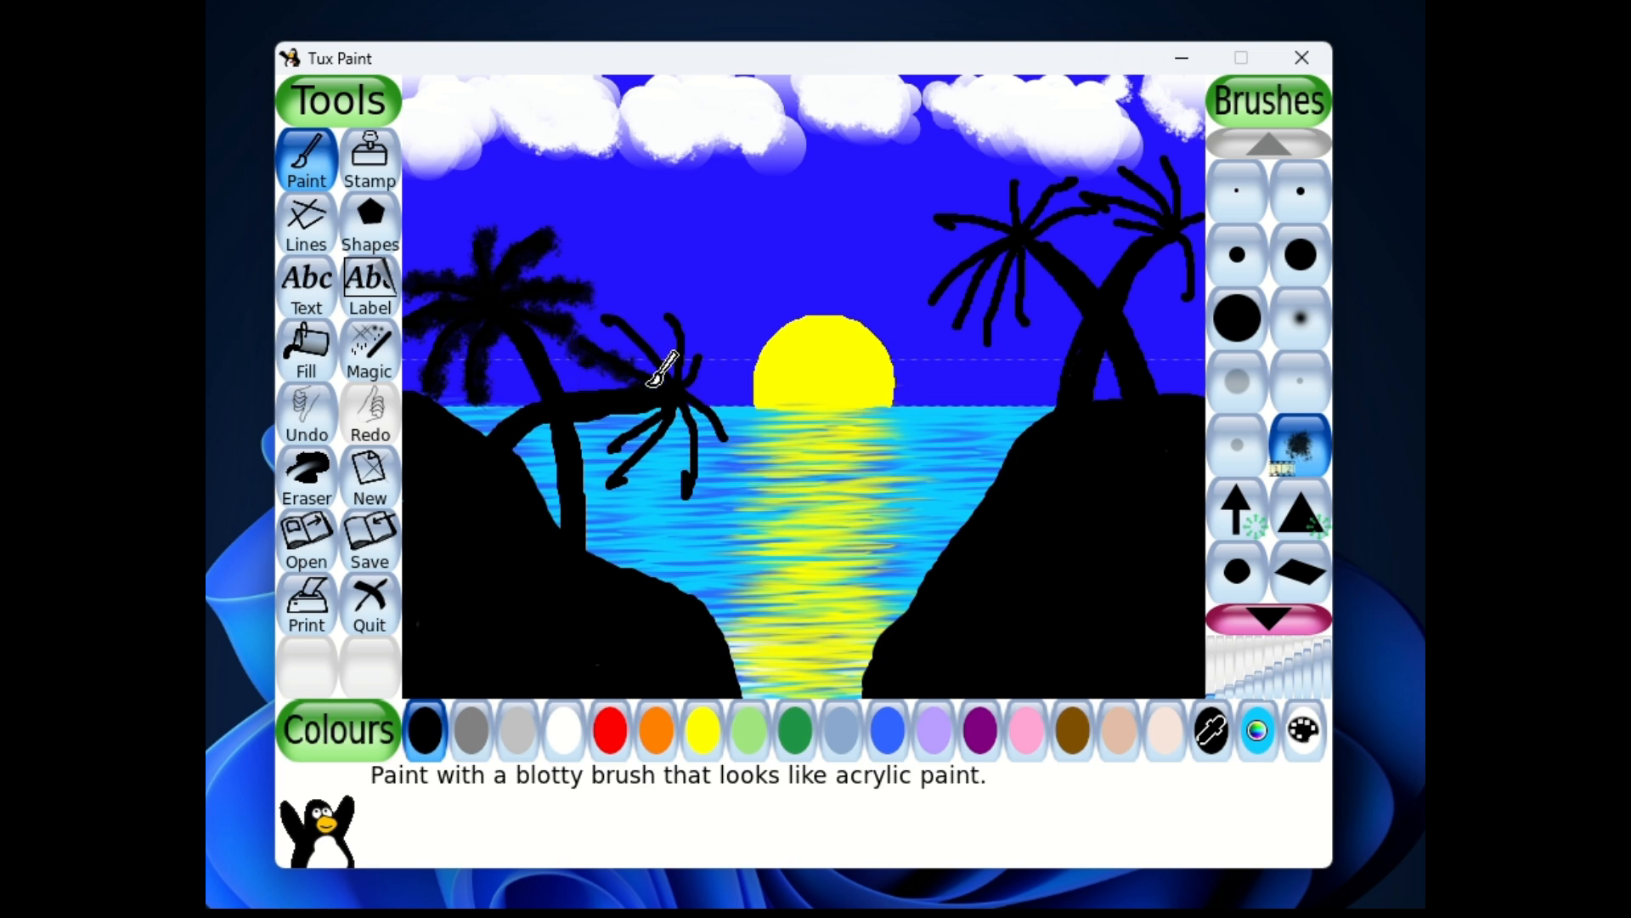
pyautogui.moveTo(604, 322)
pyautogui.mouseDown()
pyautogui.moveTo(664, 381)
pyautogui.moveTo(660, 312)
pyautogui.mouseUp()
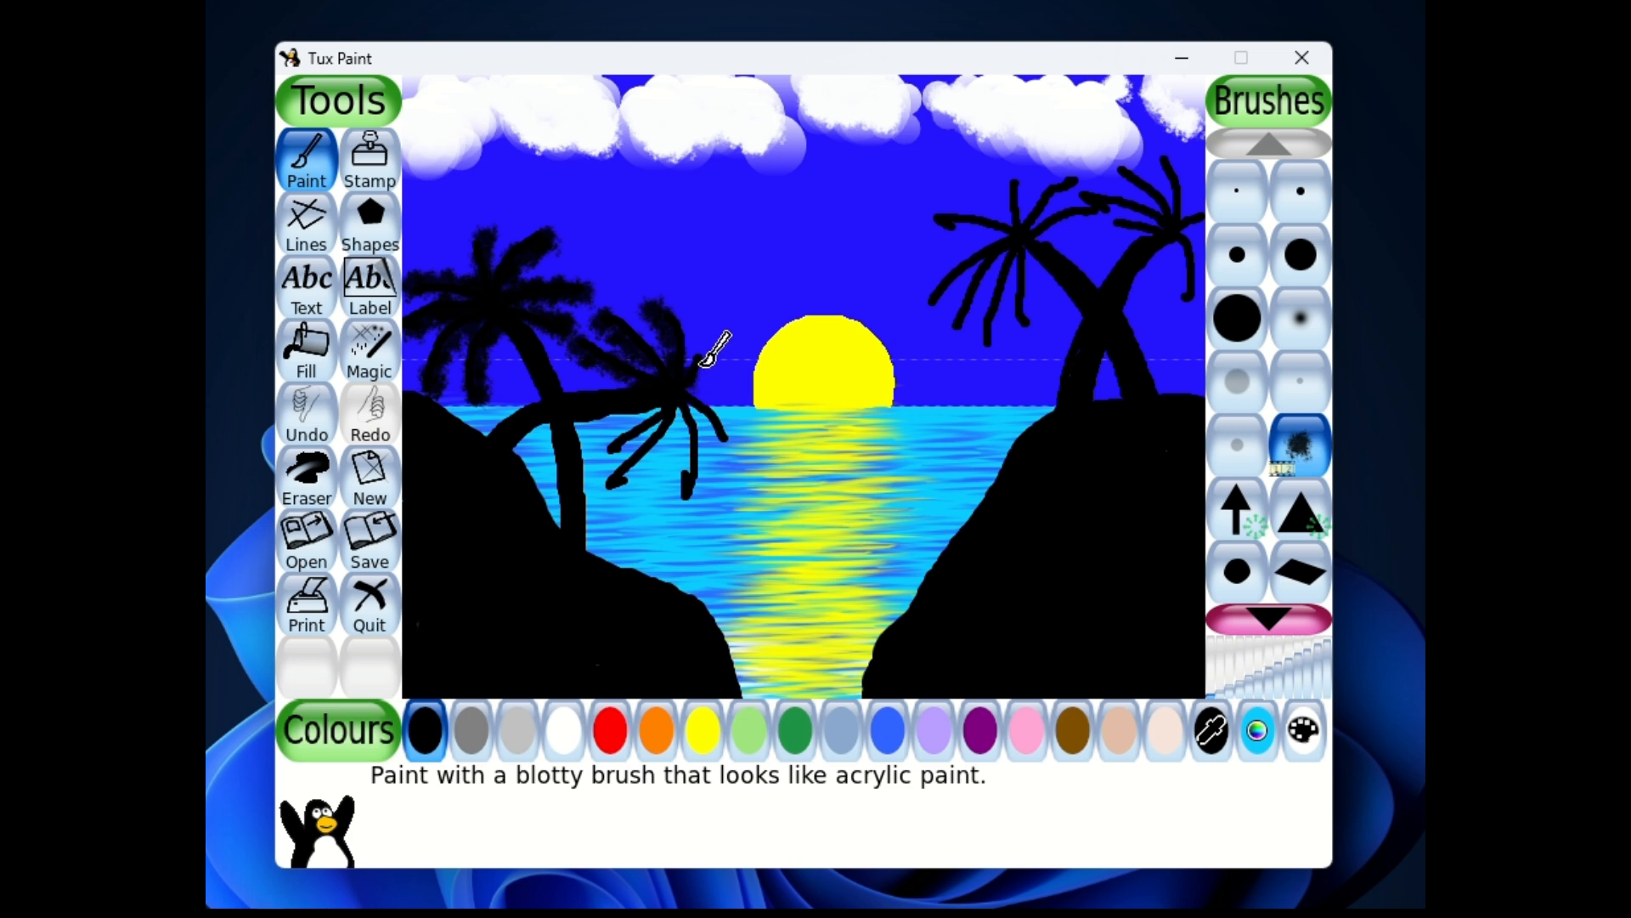
pyautogui.moveTo(695, 383)
pyautogui.mouseDown()
pyautogui.moveTo(714, 387)
pyautogui.moveTo(716, 423)
pyautogui.moveTo(739, 386)
pyautogui.moveTo(682, 501)
pyautogui.moveTo(690, 376)
pyautogui.moveTo(614, 486)
pyautogui.moveTo(661, 441)
pyautogui.moveTo(637, 426)
pyautogui.moveTo(602, 443)
pyautogui.moveTo(668, 412)
pyautogui.mouseUp()
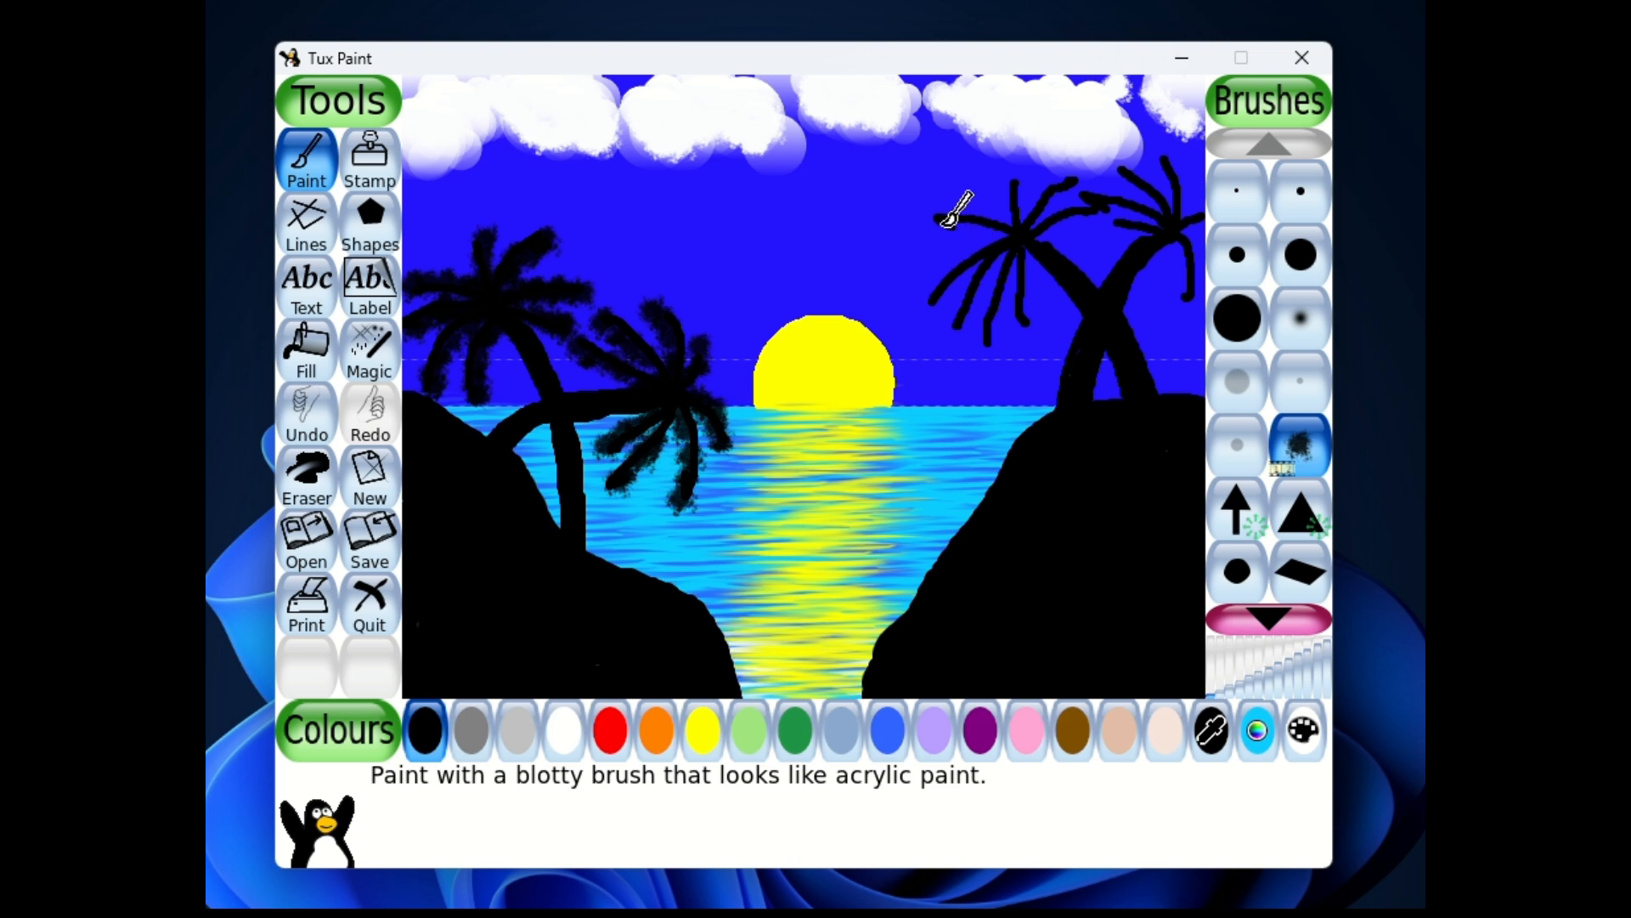
# Step: Thicken the fronds of both crossing palms on the right hillside with black blotty acrylic strokes
pyautogui.moveTo(949, 209)
pyautogui.mouseDown()
pyautogui.moveTo(938, 223)
pyautogui.moveTo(1008, 234)
pyautogui.mouseUp()
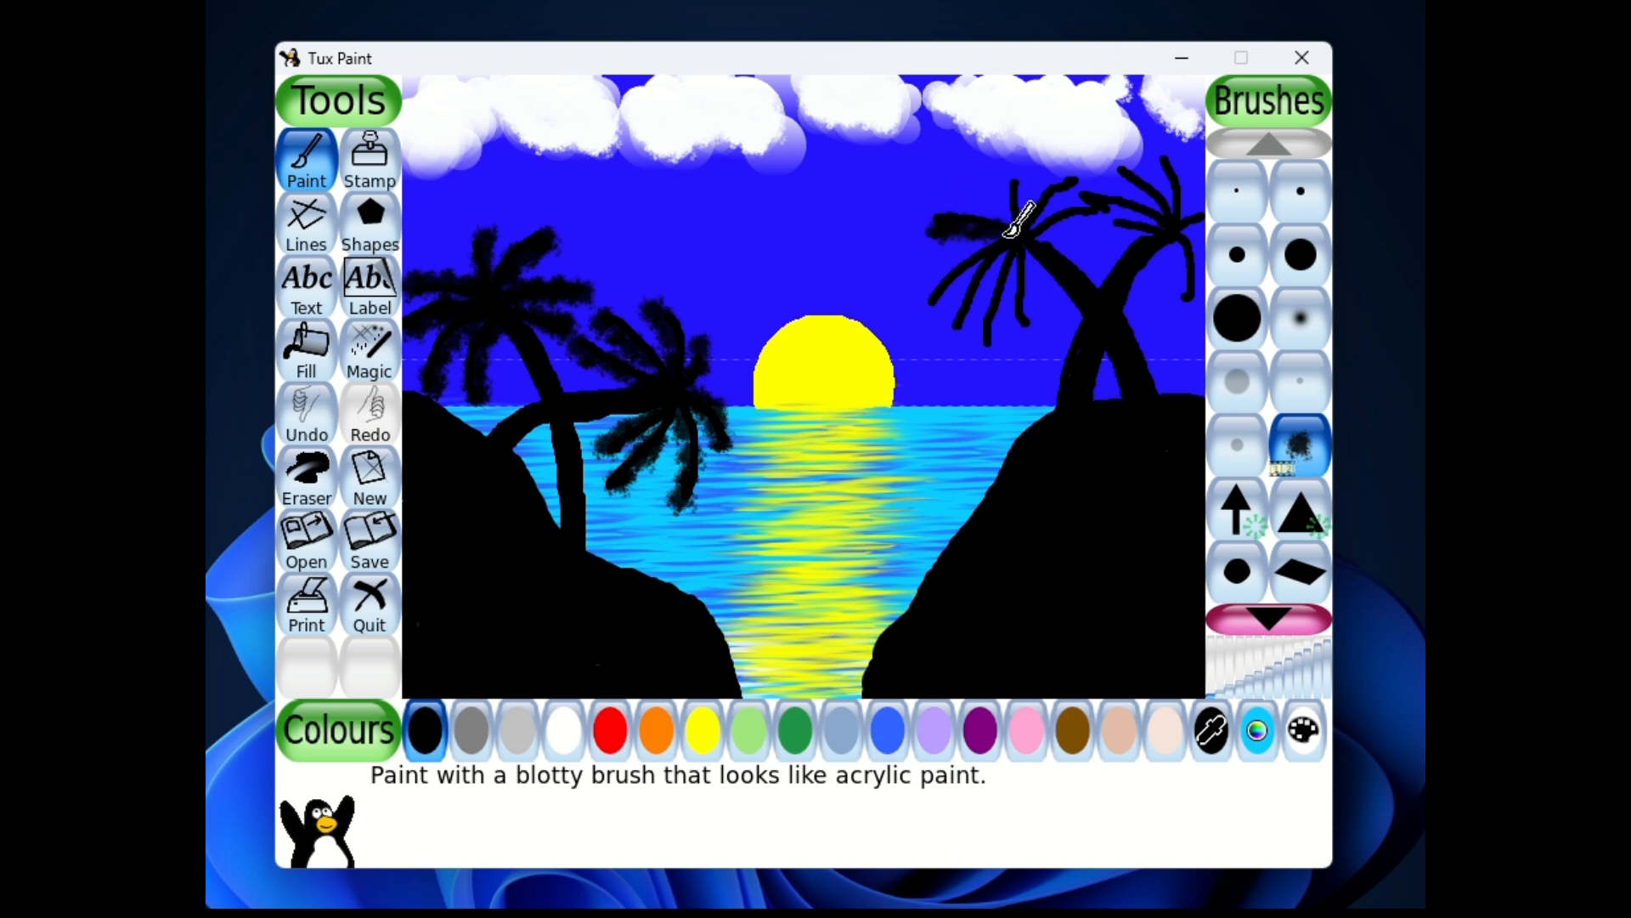
pyautogui.moveTo(935, 308); pyautogui.dragTo(938, 313)
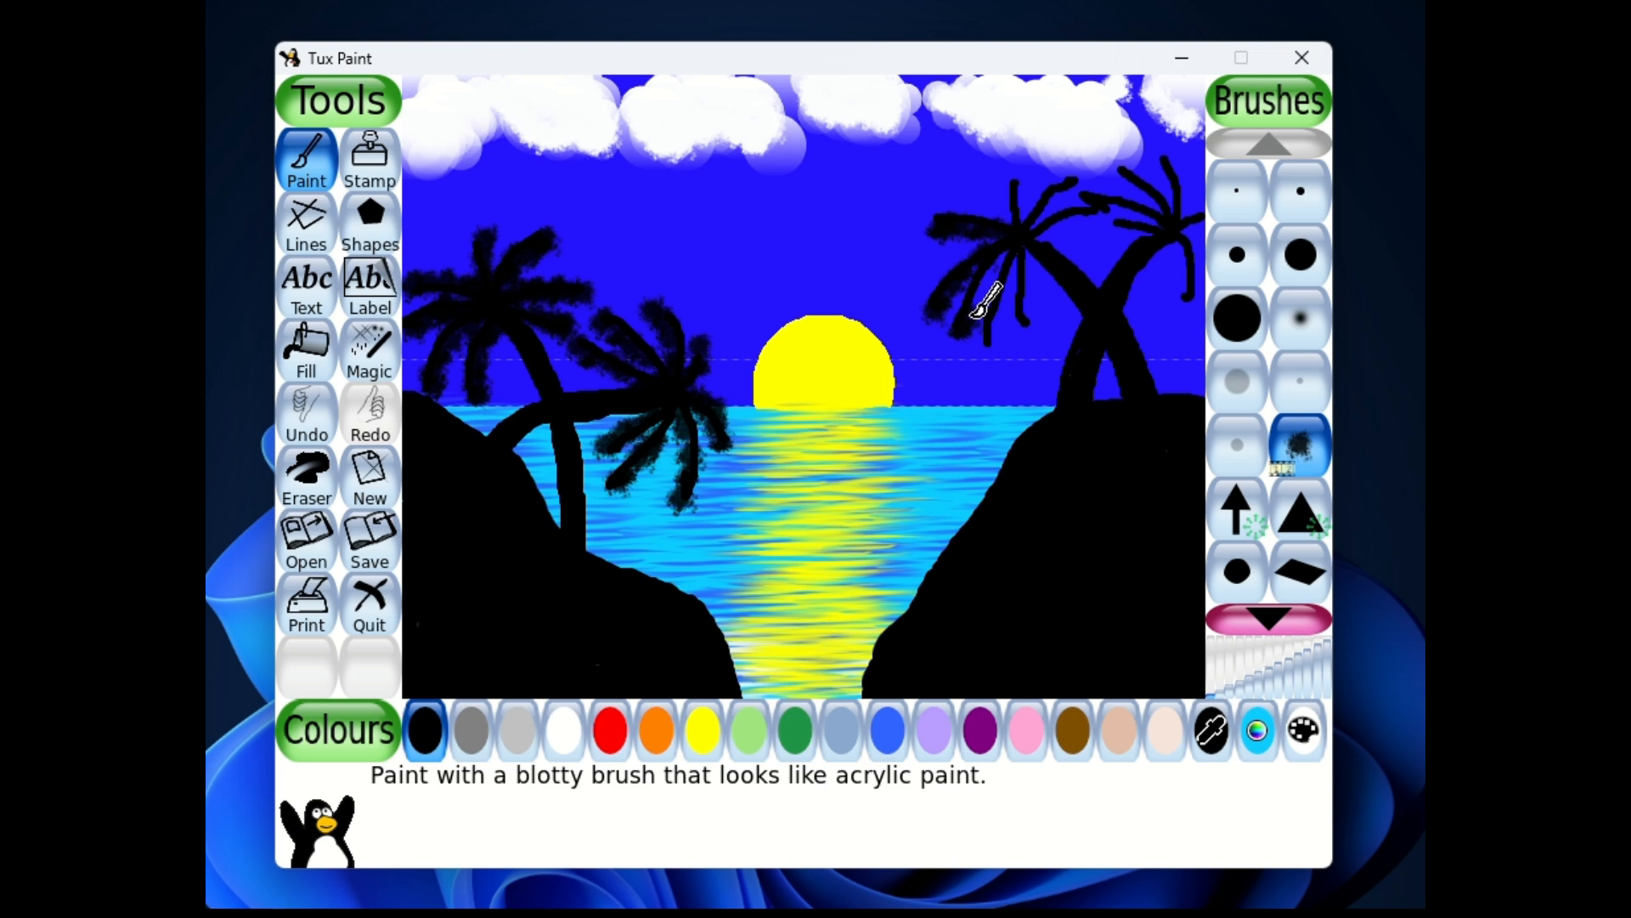
pyautogui.moveTo(973, 317); pyautogui.dragTo(1006, 260)
pyautogui.moveTo(994, 344); pyautogui.dragTo(997, 329)
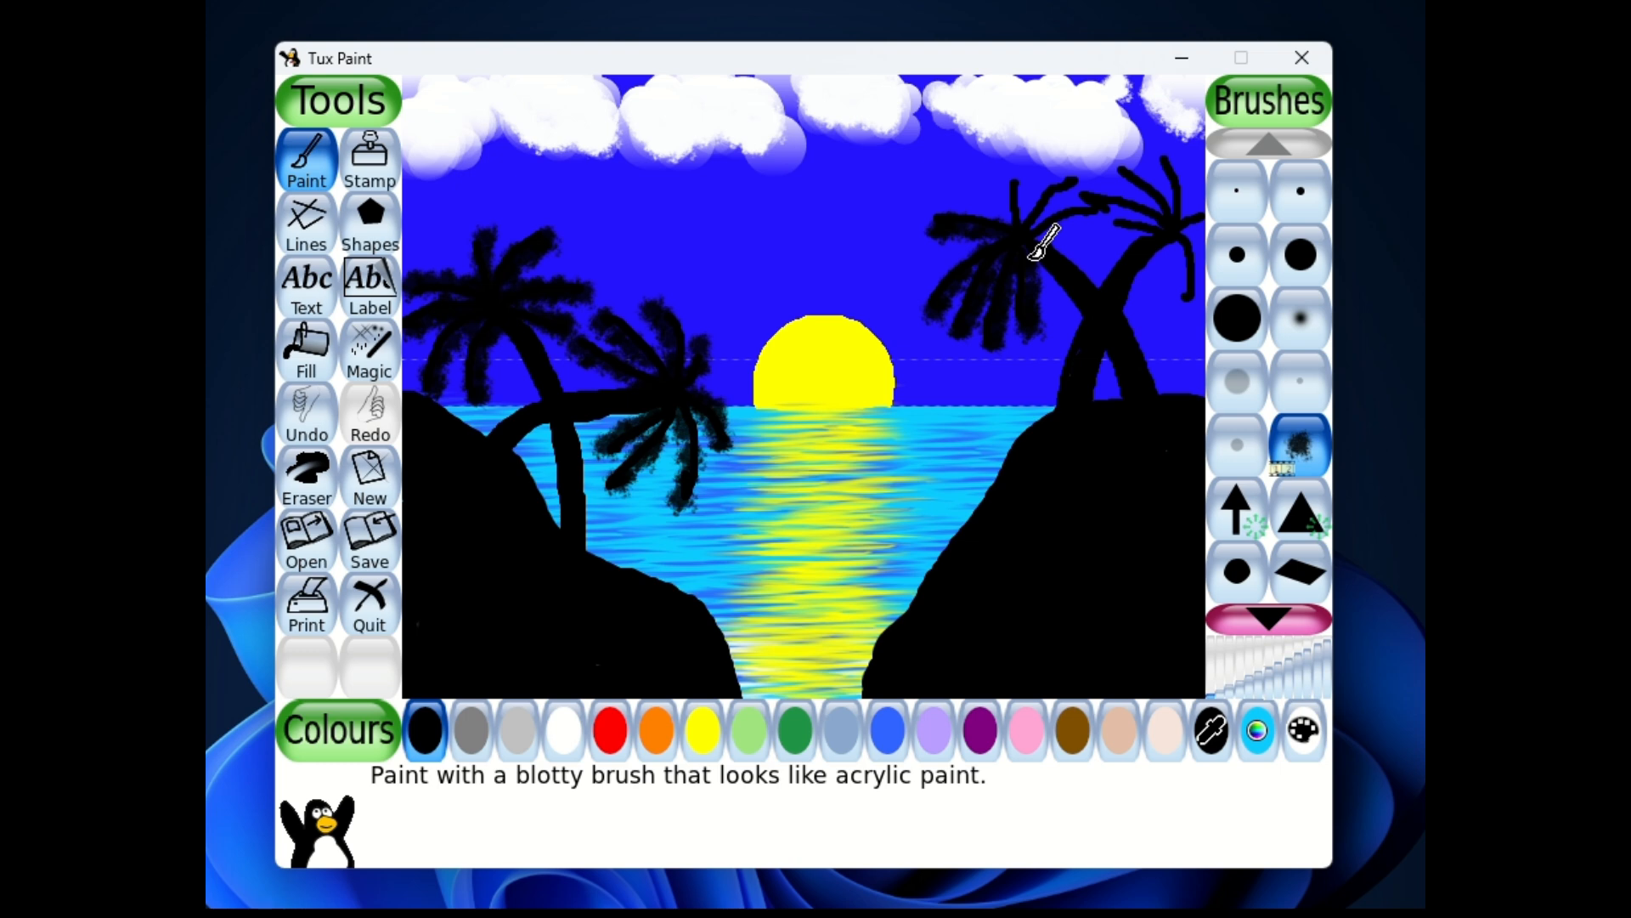
pyautogui.moveTo(1028, 213)
pyautogui.mouseDown()
pyautogui.moveTo(1037, 182)
pyautogui.moveTo(1037, 224)
pyautogui.moveTo(1081, 163)
pyautogui.mouseUp()
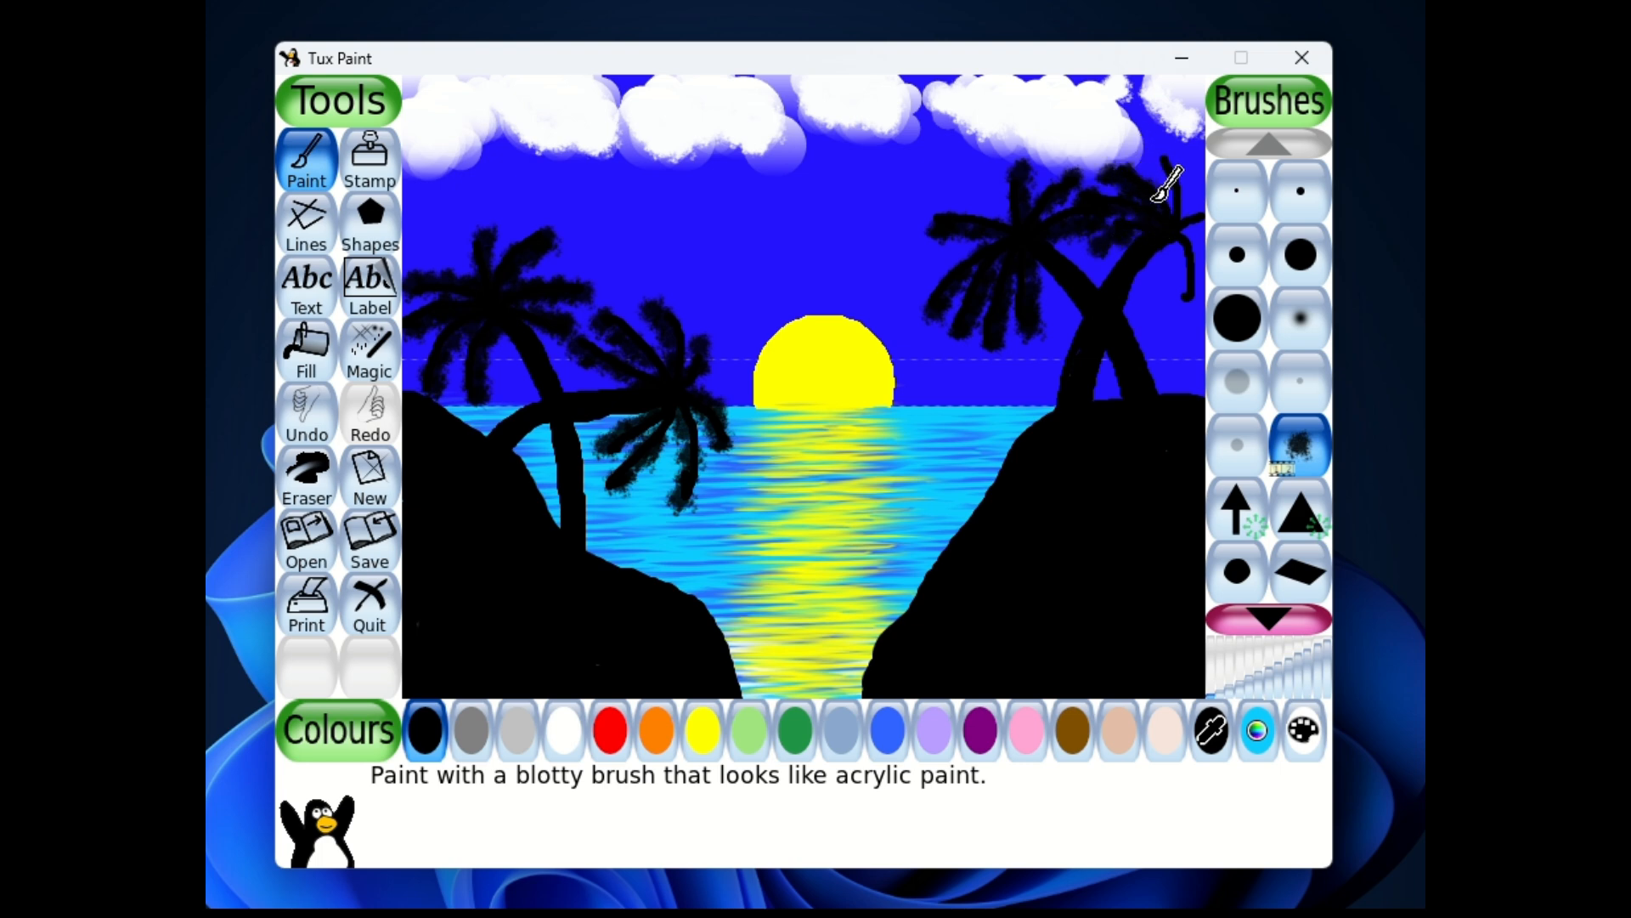
pyautogui.moveTo(1155, 156); pyautogui.dragTo(1172, 199)
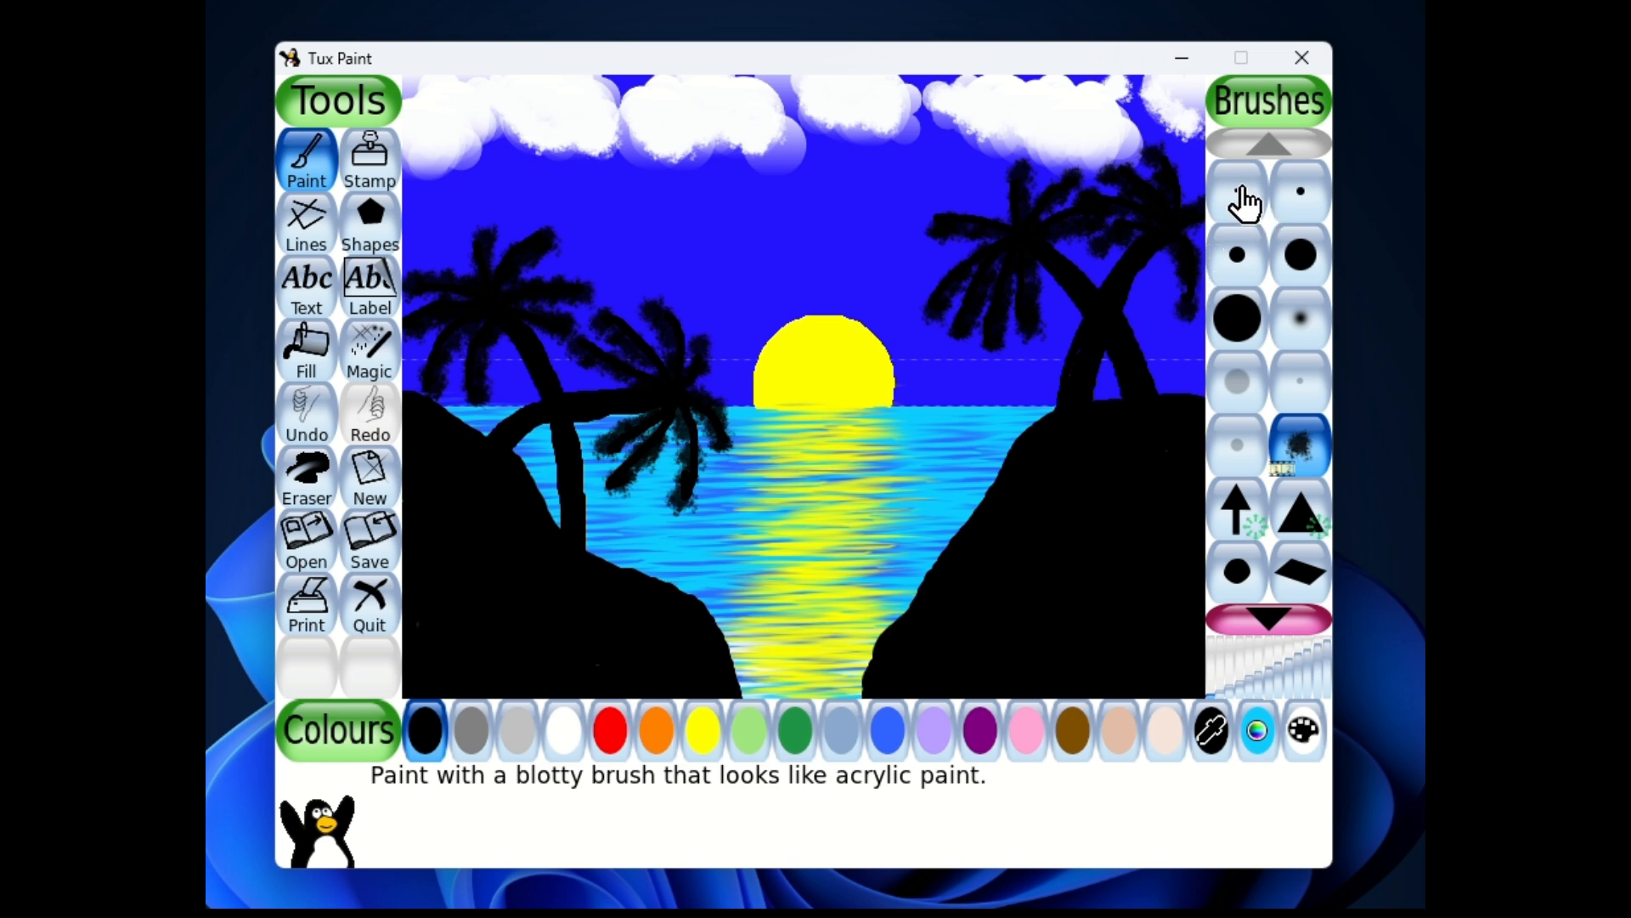
# Step: Roughen the upper edges of both hillsides with black blotty foliage and add a taller bush on the left hillside's lower slope
pyautogui.moveTo(498, 442)
pyautogui.mouseDown()
pyautogui.moveTo(500, 409)
pyautogui.moveTo(459, 419)
pyautogui.mouseUp()
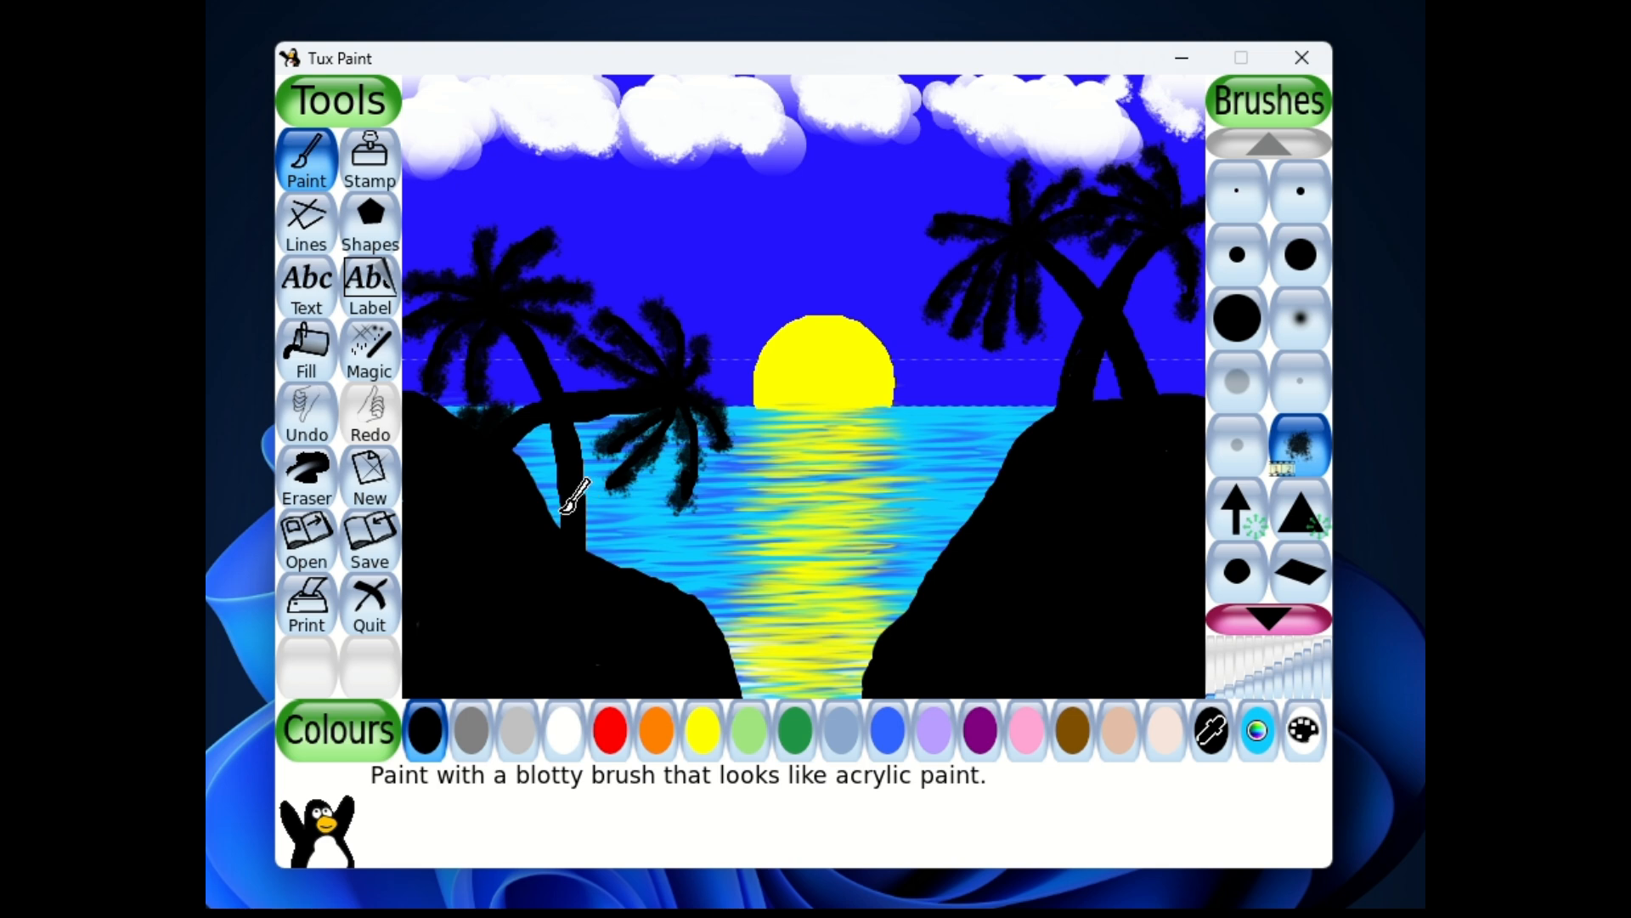
pyautogui.moveTo(572, 501)
pyautogui.mouseDown()
pyautogui.moveTo(559, 496)
pyautogui.moveTo(565, 523)
pyautogui.moveTo(599, 549)
pyautogui.mouseUp()
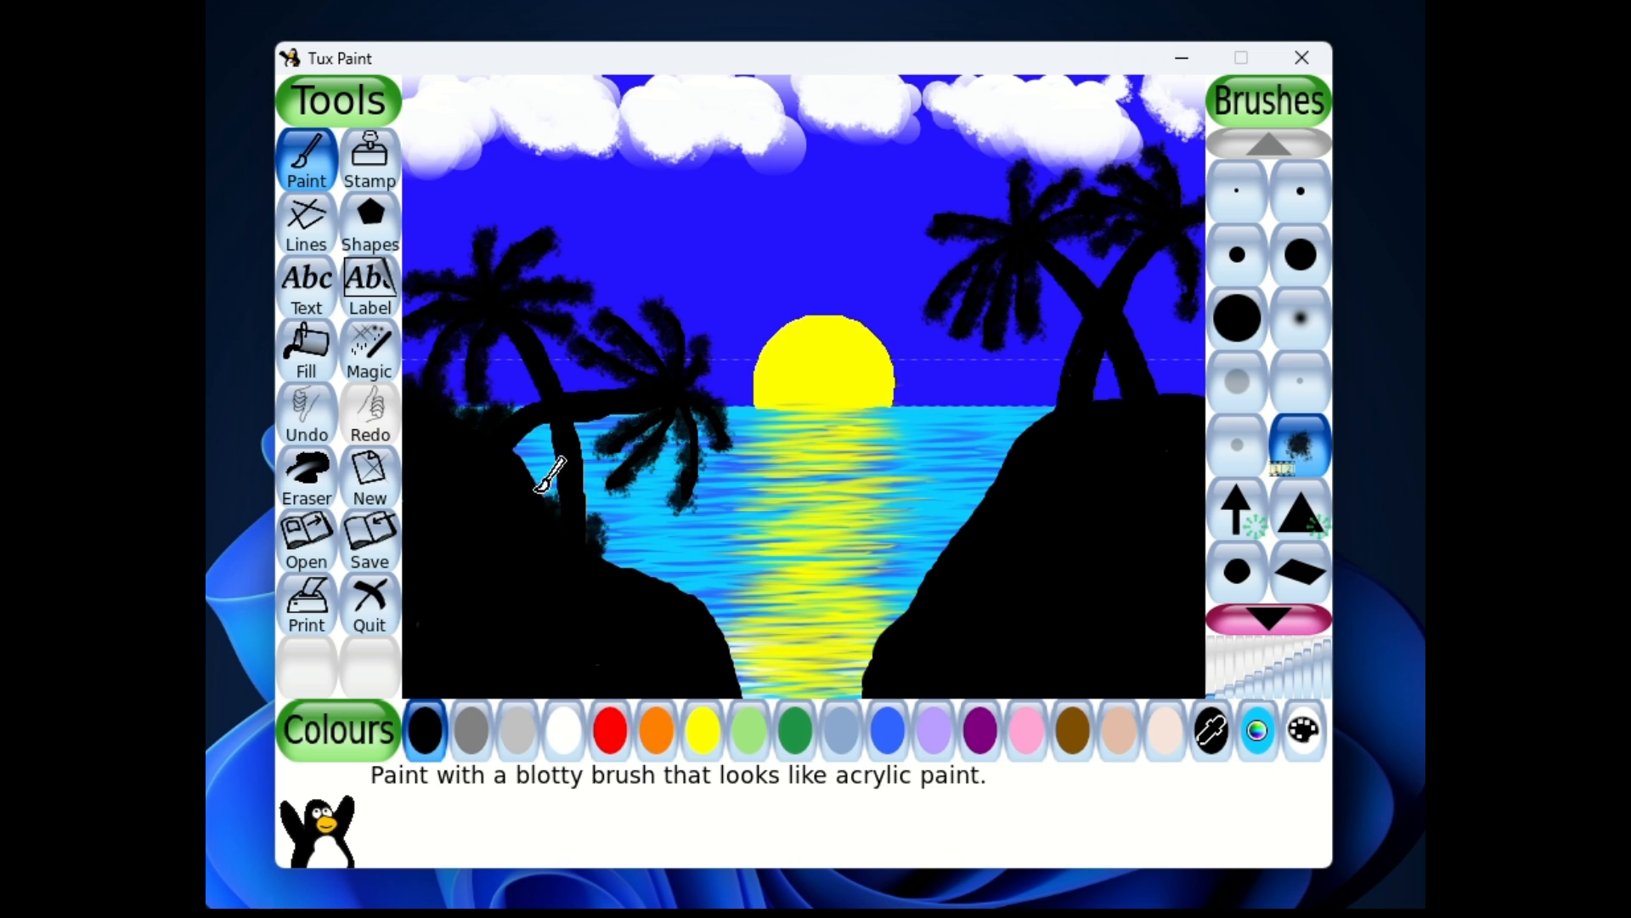
pyautogui.moveTo(519, 452)
pyautogui.mouseDown()
pyautogui.moveTo(611, 553)
pyautogui.moveTo(599, 563)
pyautogui.moveTo(721, 612)
pyautogui.mouseUp()
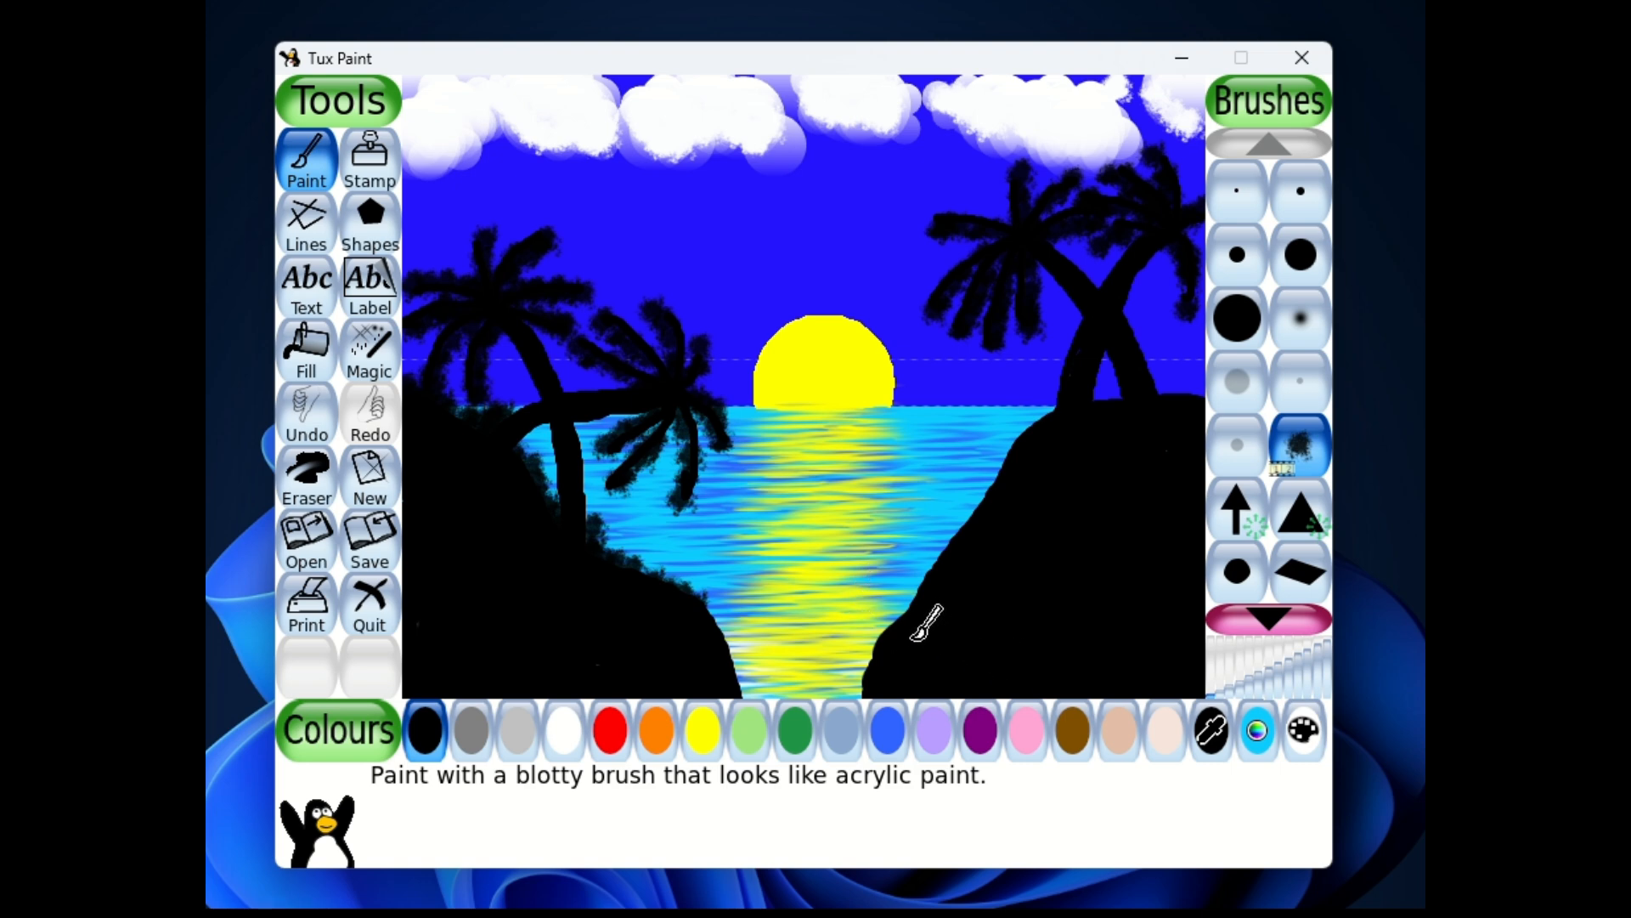
pyautogui.moveTo(889, 615)
pyautogui.mouseDown()
pyautogui.moveTo(985, 475)
pyautogui.moveTo(1039, 425)
pyautogui.moveTo(1035, 388)
pyautogui.moveTo(1055, 409)
pyautogui.moveTo(1056, 389)
pyautogui.moveTo(1021, 445)
pyautogui.moveTo(1096, 406)
pyautogui.moveTo(1102, 384)
pyautogui.moveTo(1172, 399)
pyautogui.moveTo(1197, 394)
pyautogui.mouseUp()
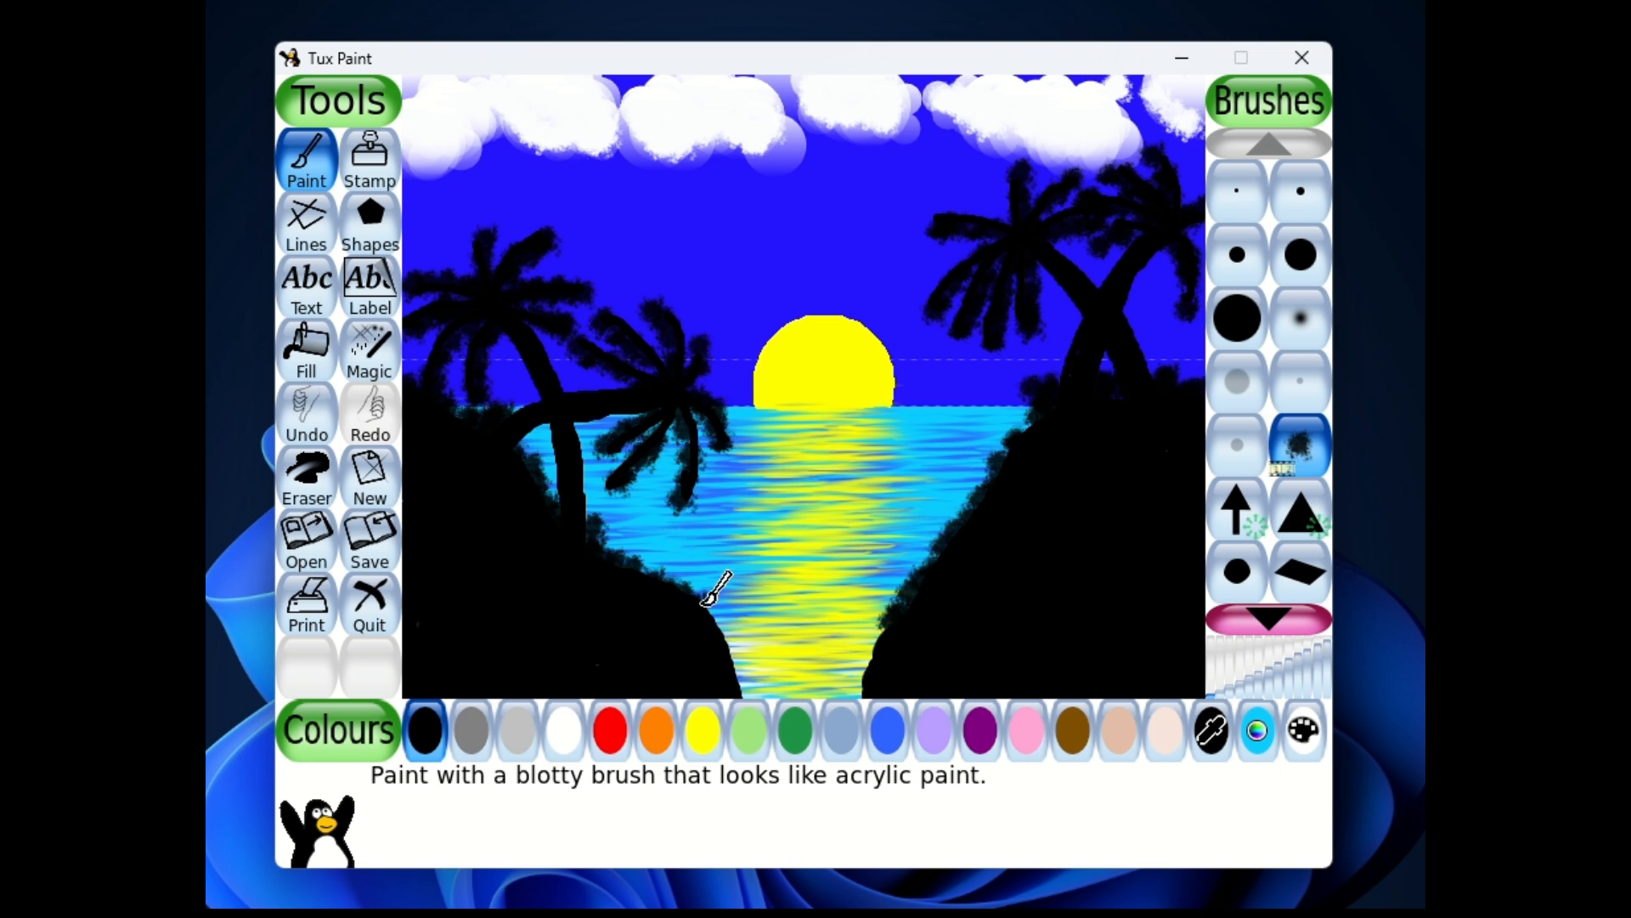
pyautogui.moveTo(653, 521)
pyautogui.mouseDown()
pyautogui.moveTo(638, 520)
pyautogui.moveTo(669, 522)
pyautogui.moveTo(656, 517)
pyautogui.moveTo(690, 548)
pyautogui.moveTo(683, 562)
pyautogui.moveTo(653, 541)
pyautogui.moveTo(631, 548)
pyautogui.moveTo(671, 520)
pyautogui.moveTo(650, 556)
pyautogui.moveTo(671, 536)
pyautogui.moveTo(657, 540)
pyautogui.mouseUp()
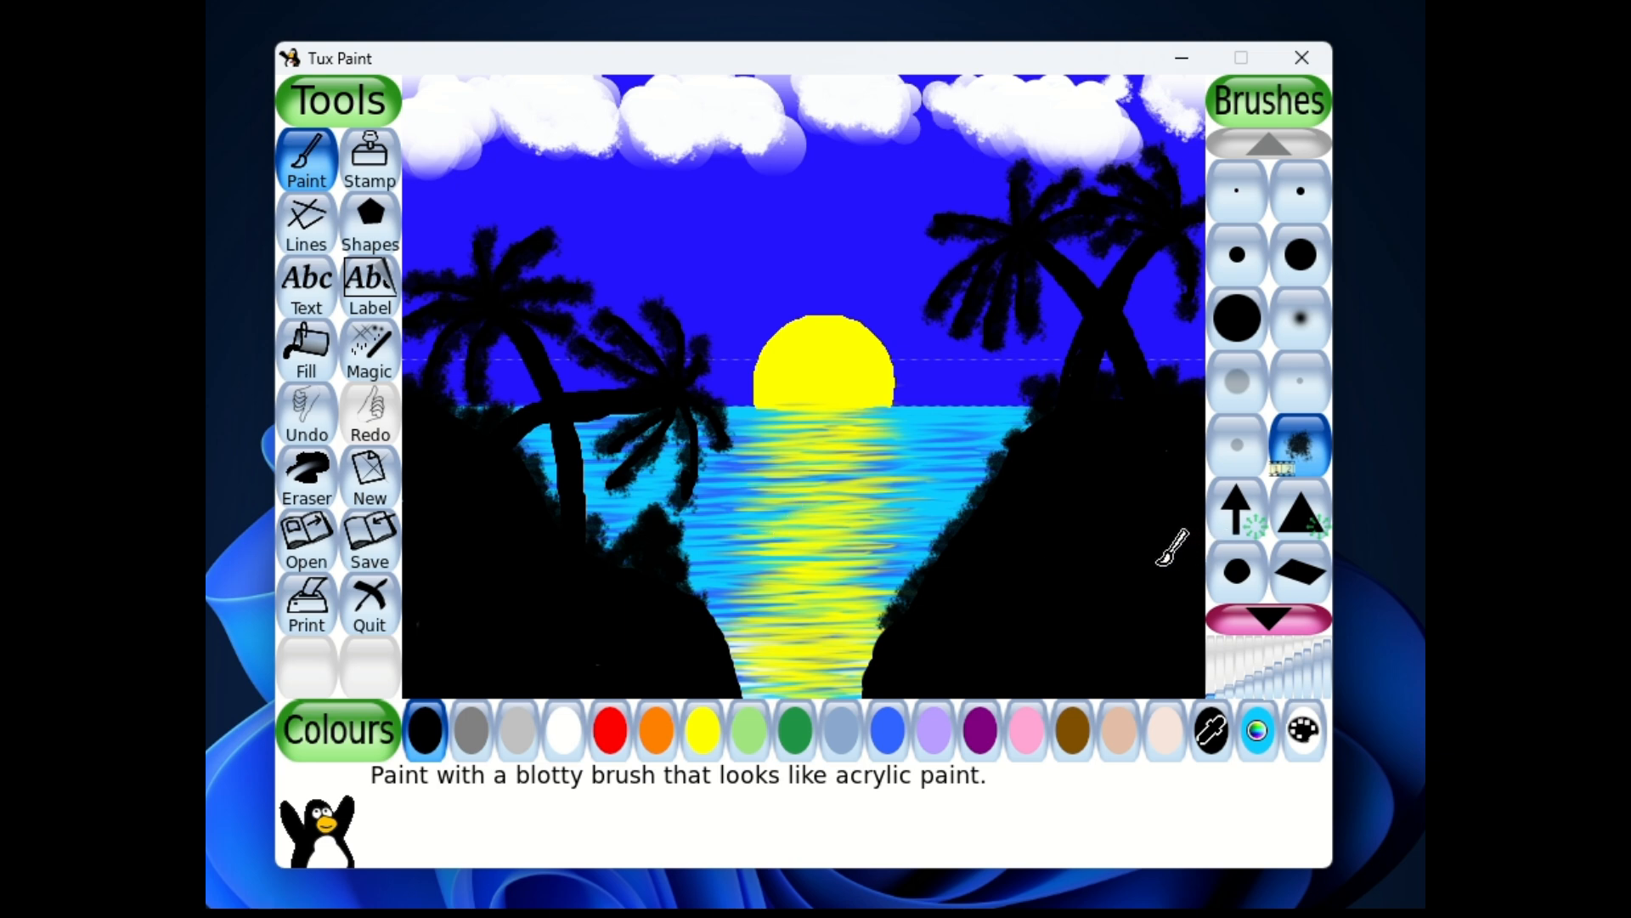
# Step: Paint white foam with the blotty acrylic brush across the water between the two hillsides at the bottom of the picture
pyautogui.click(561, 752)
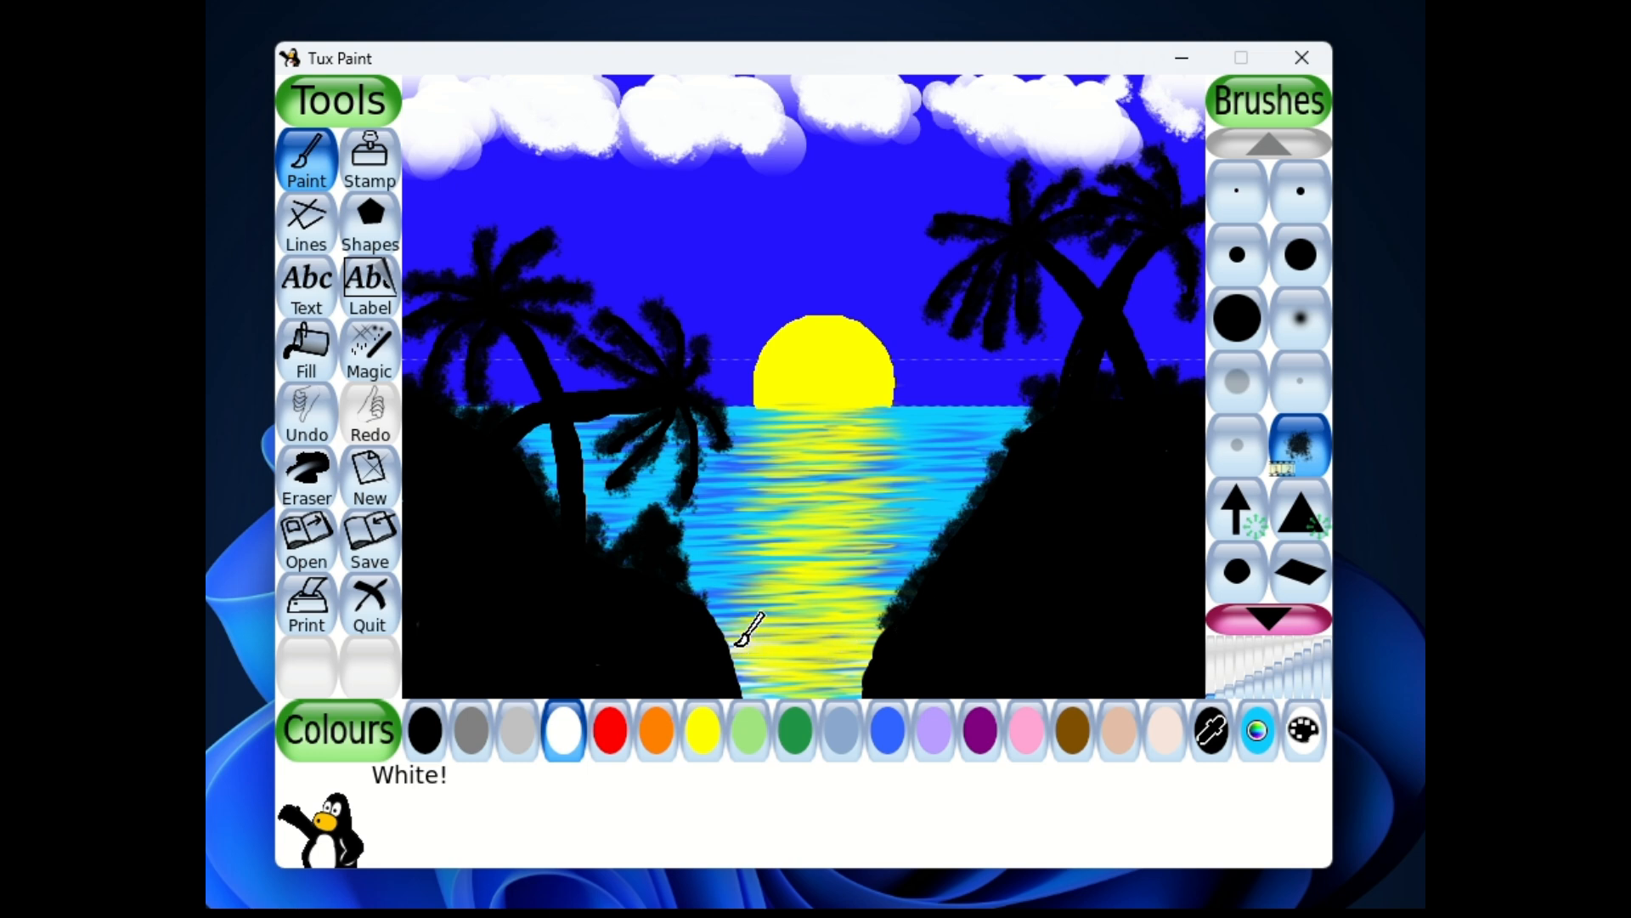
pyautogui.moveTo(721, 637)
pyautogui.mouseDown()
pyautogui.moveTo(753, 645)
pyautogui.moveTo(721, 670)
pyautogui.moveTo(763, 683)
pyautogui.moveTo(756, 658)
pyautogui.moveTo(713, 688)
pyautogui.moveTo(761, 658)
pyautogui.mouseUp()
pyautogui.click(748, 730)
pyautogui.click(565, 735)
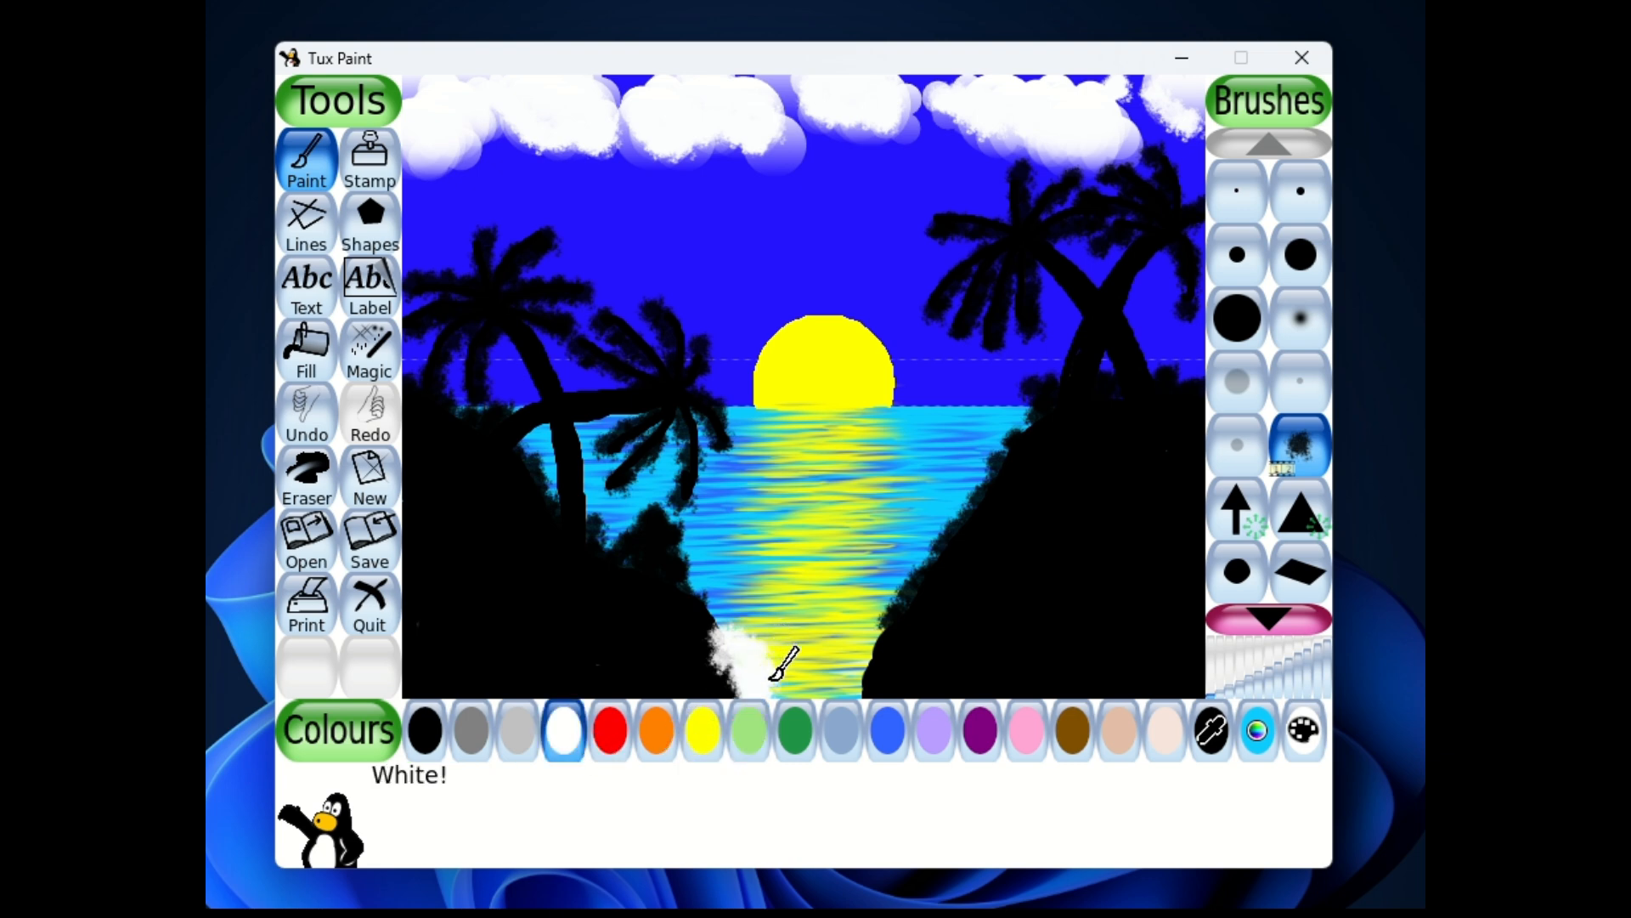
pyautogui.moveTo(770, 686)
pyautogui.mouseDown()
pyautogui.moveTo(869, 657)
pyautogui.moveTo(855, 687)
pyautogui.moveTo(869, 651)
pyautogui.moveTo(854, 646)
pyautogui.moveTo(815, 688)
pyautogui.moveTo(802, 627)
pyautogui.moveTo(779, 674)
pyautogui.moveTo(834, 637)
pyautogui.moveTo(769, 656)
pyautogui.moveTo(821, 673)
pyautogui.moveTo(785, 680)
pyautogui.moveTo(834, 682)
pyautogui.moveTo(879, 622)
pyautogui.mouseUp()
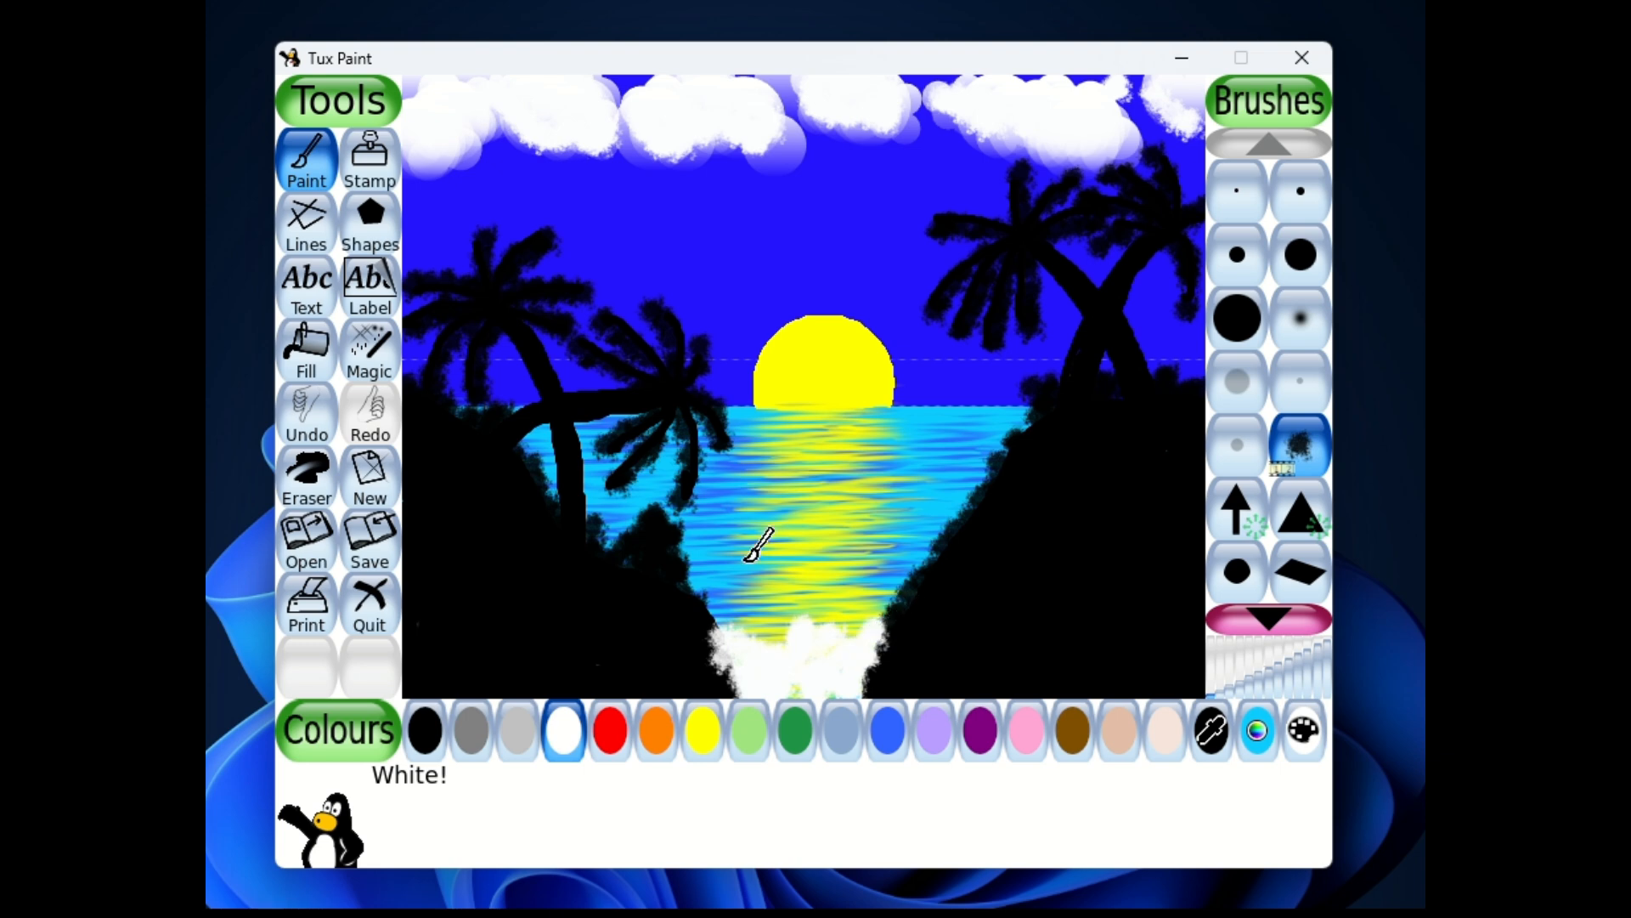
# Step: Extend the white foam outward over the lower edges of both black hillsides with the blotty acrylic brush
pyautogui.moveTo(733, 652)
pyautogui.mouseDown()
pyautogui.moveTo(706, 651)
pyautogui.moveTo(745, 675)
pyautogui.mouseUp()
pyautogui.moveTo(878, 647); pyautogui.dragTo(908, 637)
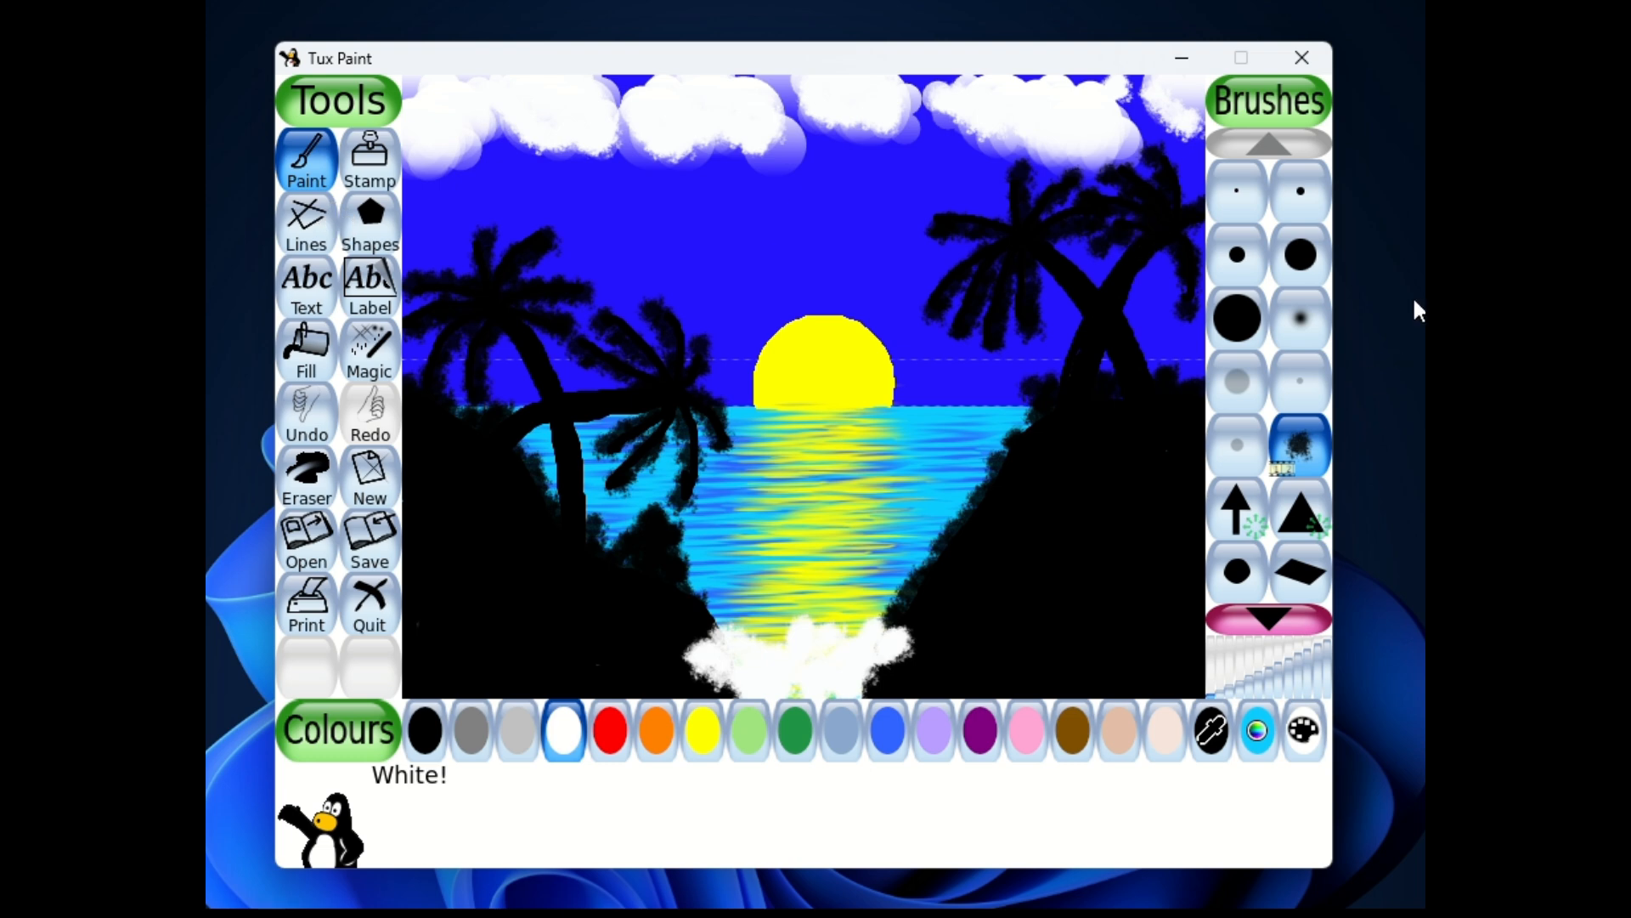
# Step: Draw three thin black flying birds in the sky above the sun with the smallest round brush
pyautogui.click(1245, 197)
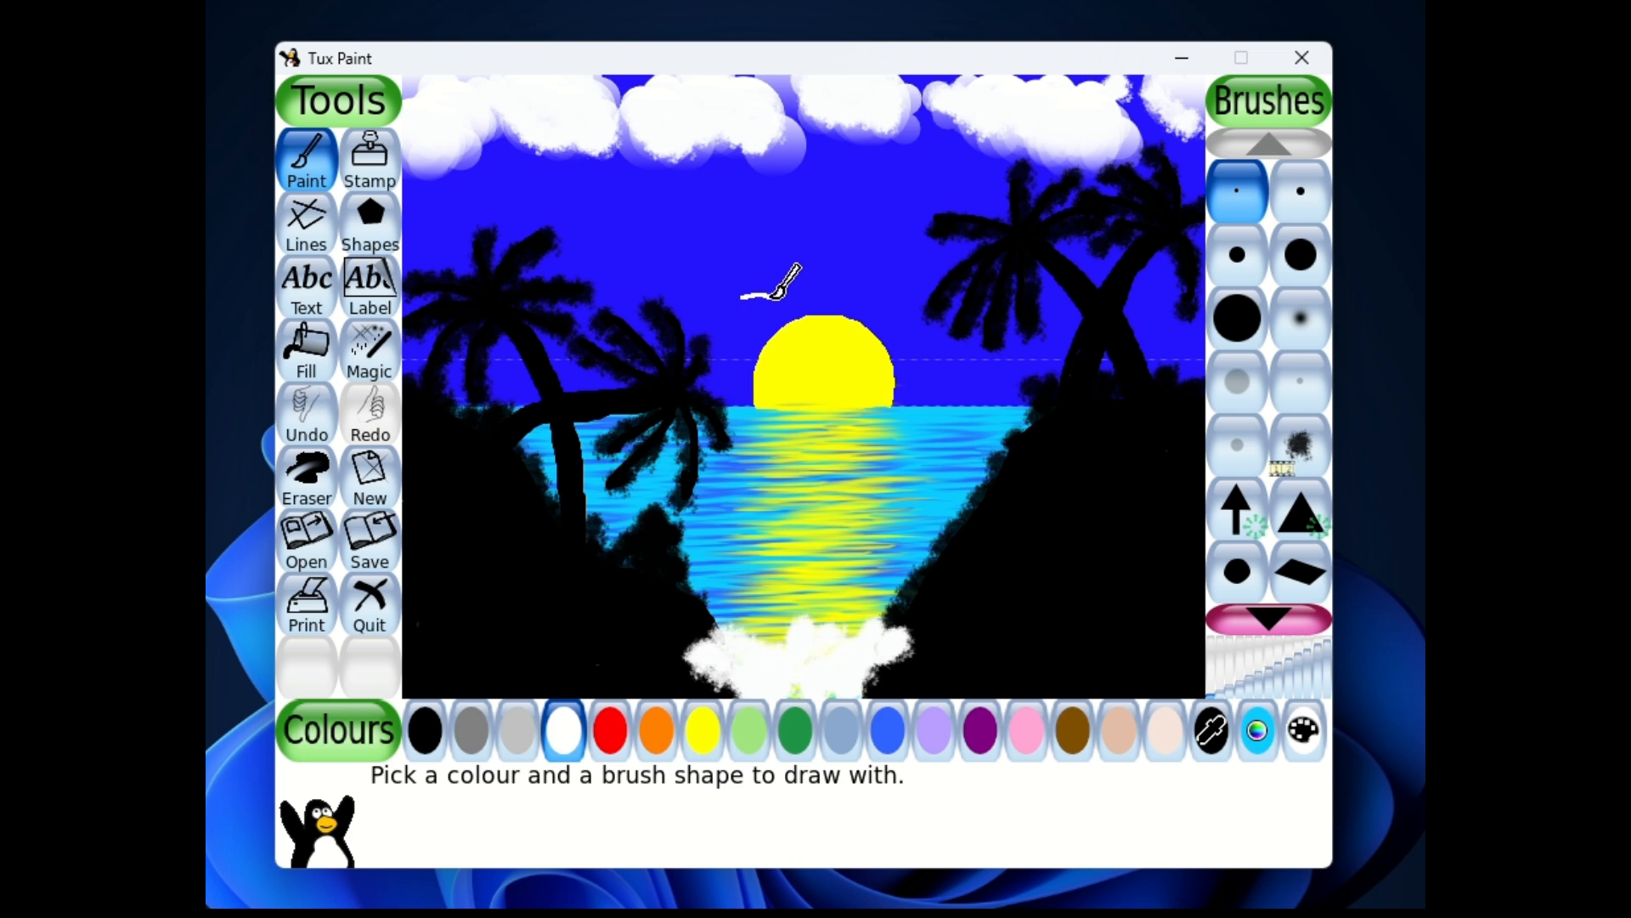
pyautogui.hotkey('ctrl', 'z')
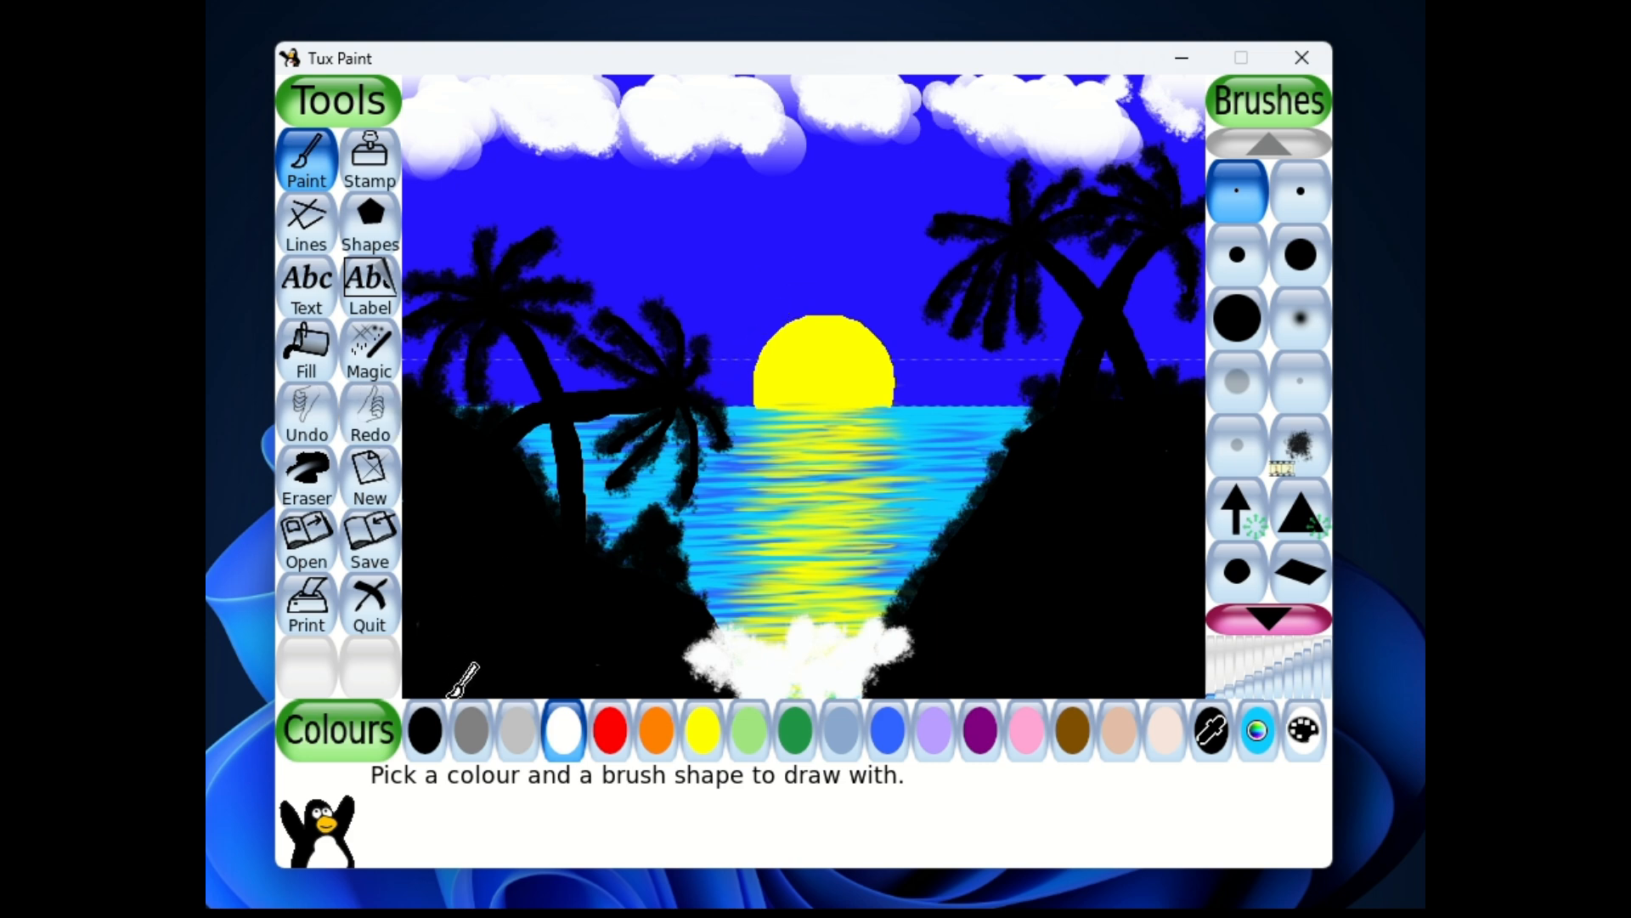
pyautogui.click(425, 741)
pyautogui.moveTo(748, 296)
pyautogui.mouseDown()
pyautogui.moveTo(786, 308)
pyautogui.moveTo(825, 299)
pyautogui.moveTo(835, 273)
pyautogui.moveTo(888, 268)
pyautogui.mouseUp()
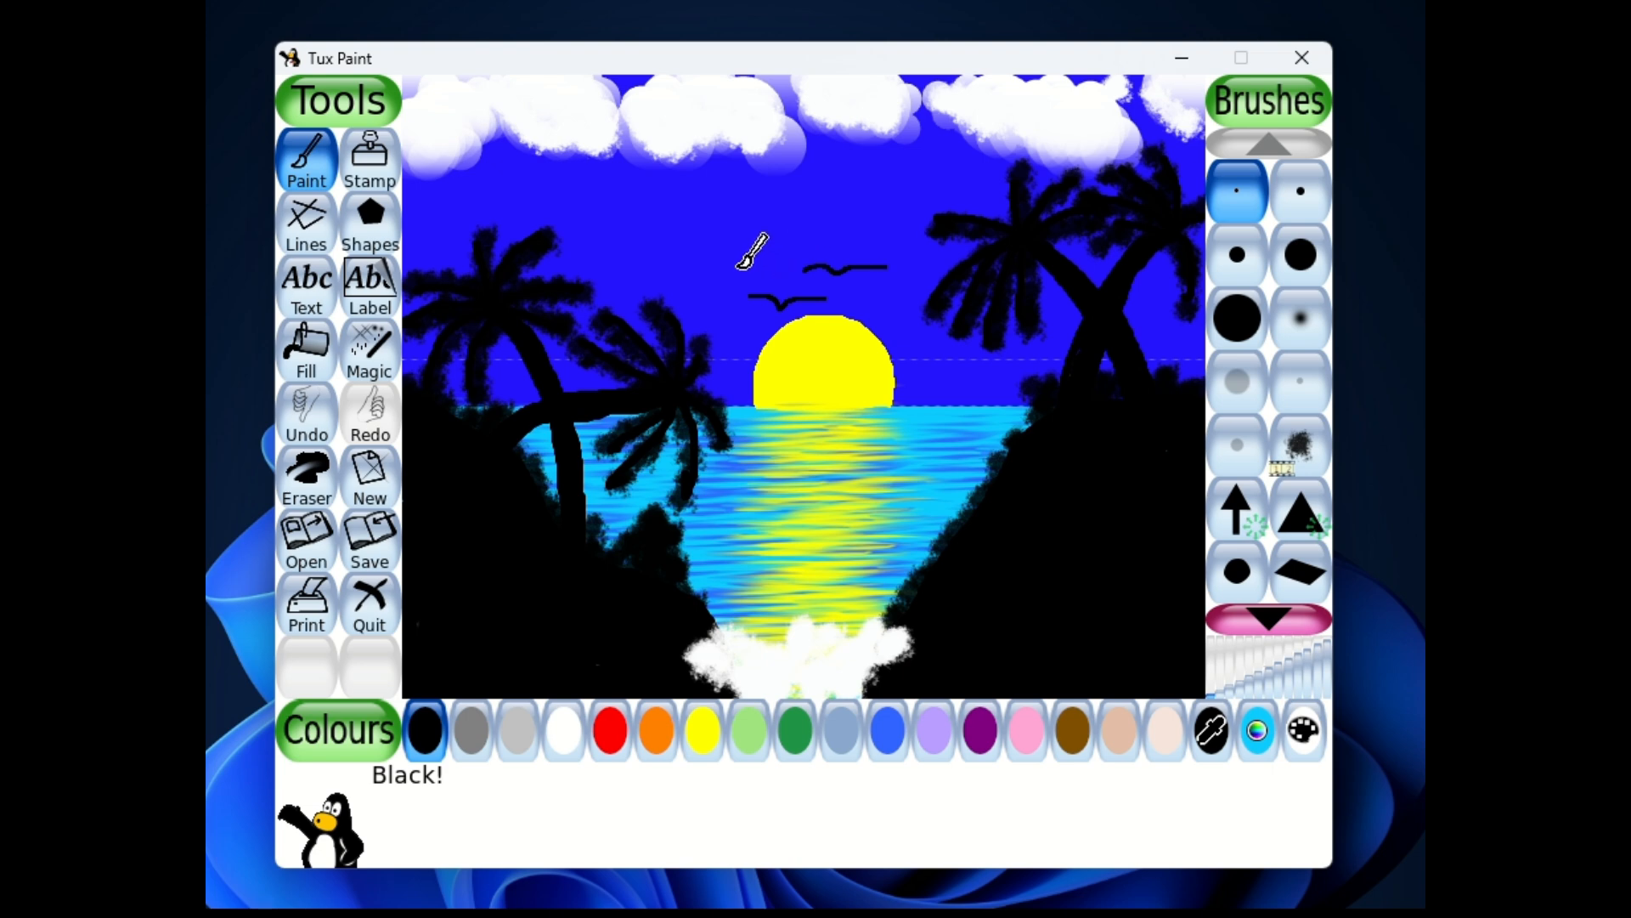
pyautogui.moveTo(732, 252); pyautogui.dragTo(801, 246)
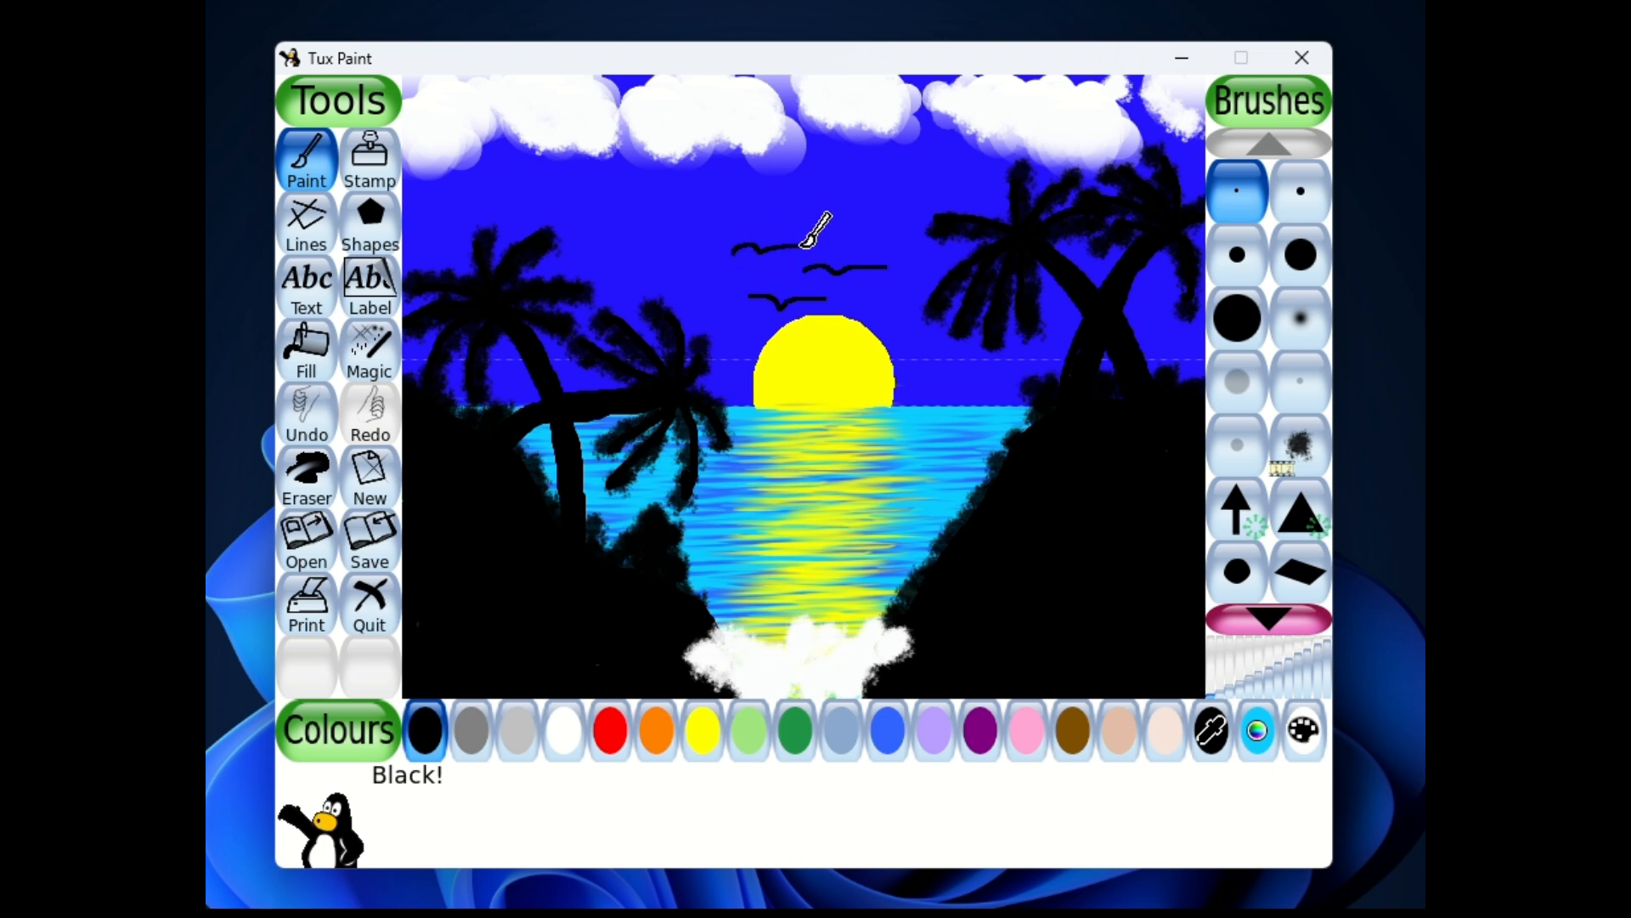
# Step: Draw two more thin black birds, one across the sun's upper right edge and one in the sky just above it
pyautogui.moveTo(819, 337)
pyautogui.mouseDown()
pyautogui.moveTo(838, 320)
pyautogui.moveTo(903, 329)
pyautogui.mouseUp()
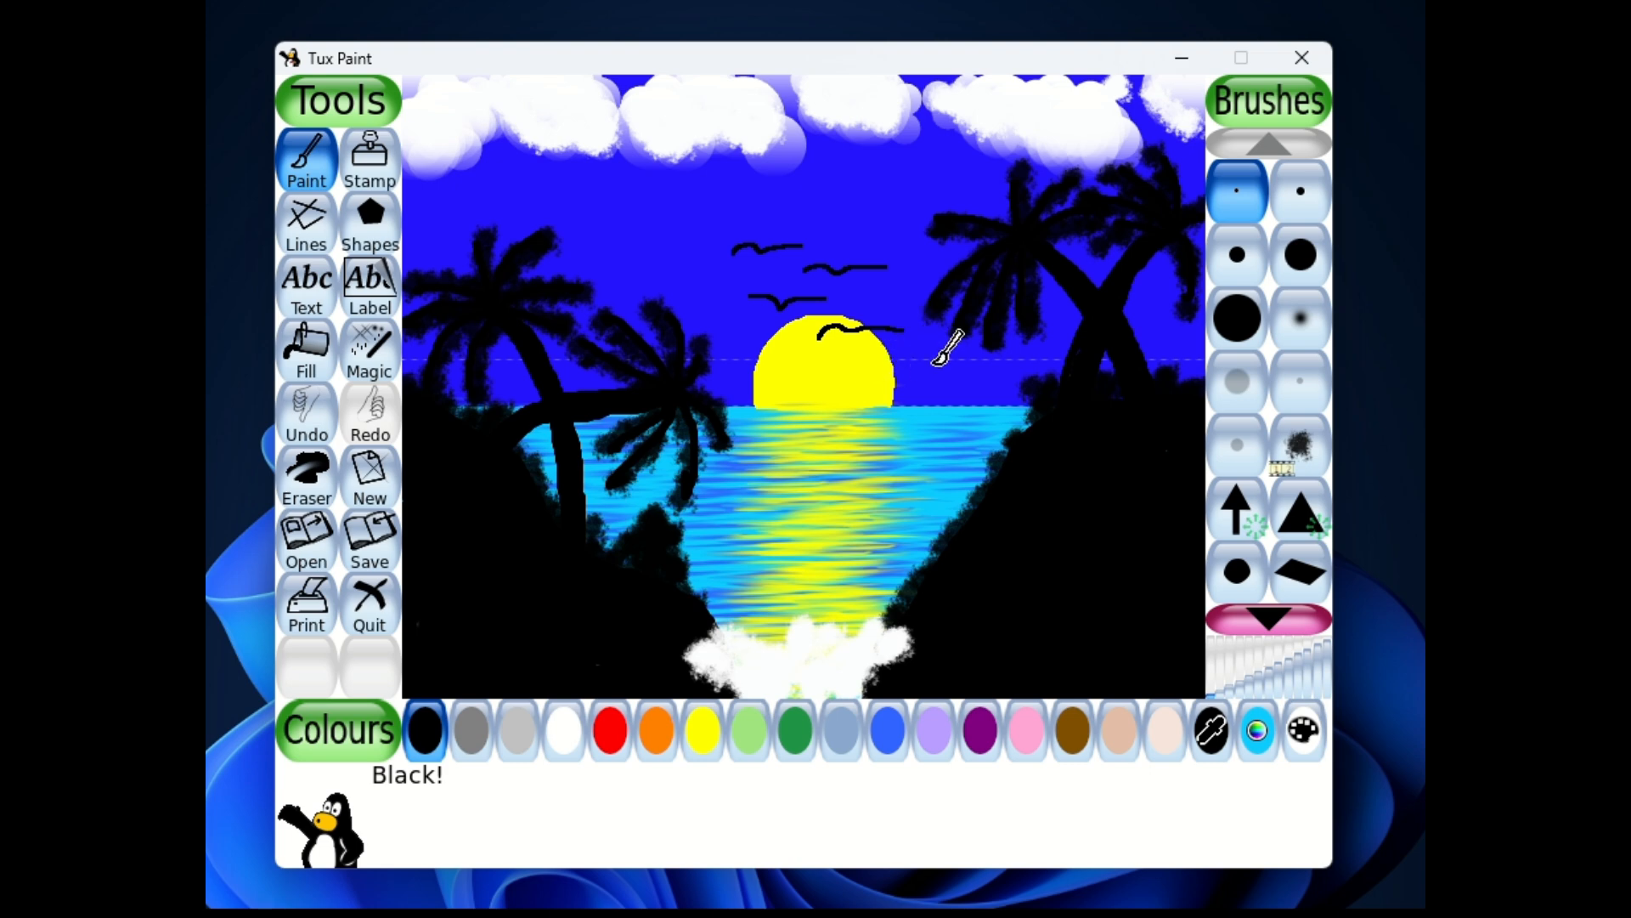
pyautogui.hotkey('ctrl', 'z')
pyautogui.click(840, 334)
pyautogui.moveTo(840, 336)
pyautogui.mouseDown()
pyautogui.moveTo(904, 334)
pyautogui.moveTo(875, 293)
pyautogui.moveTo(916, 283)
pyautogui.mouseUp()
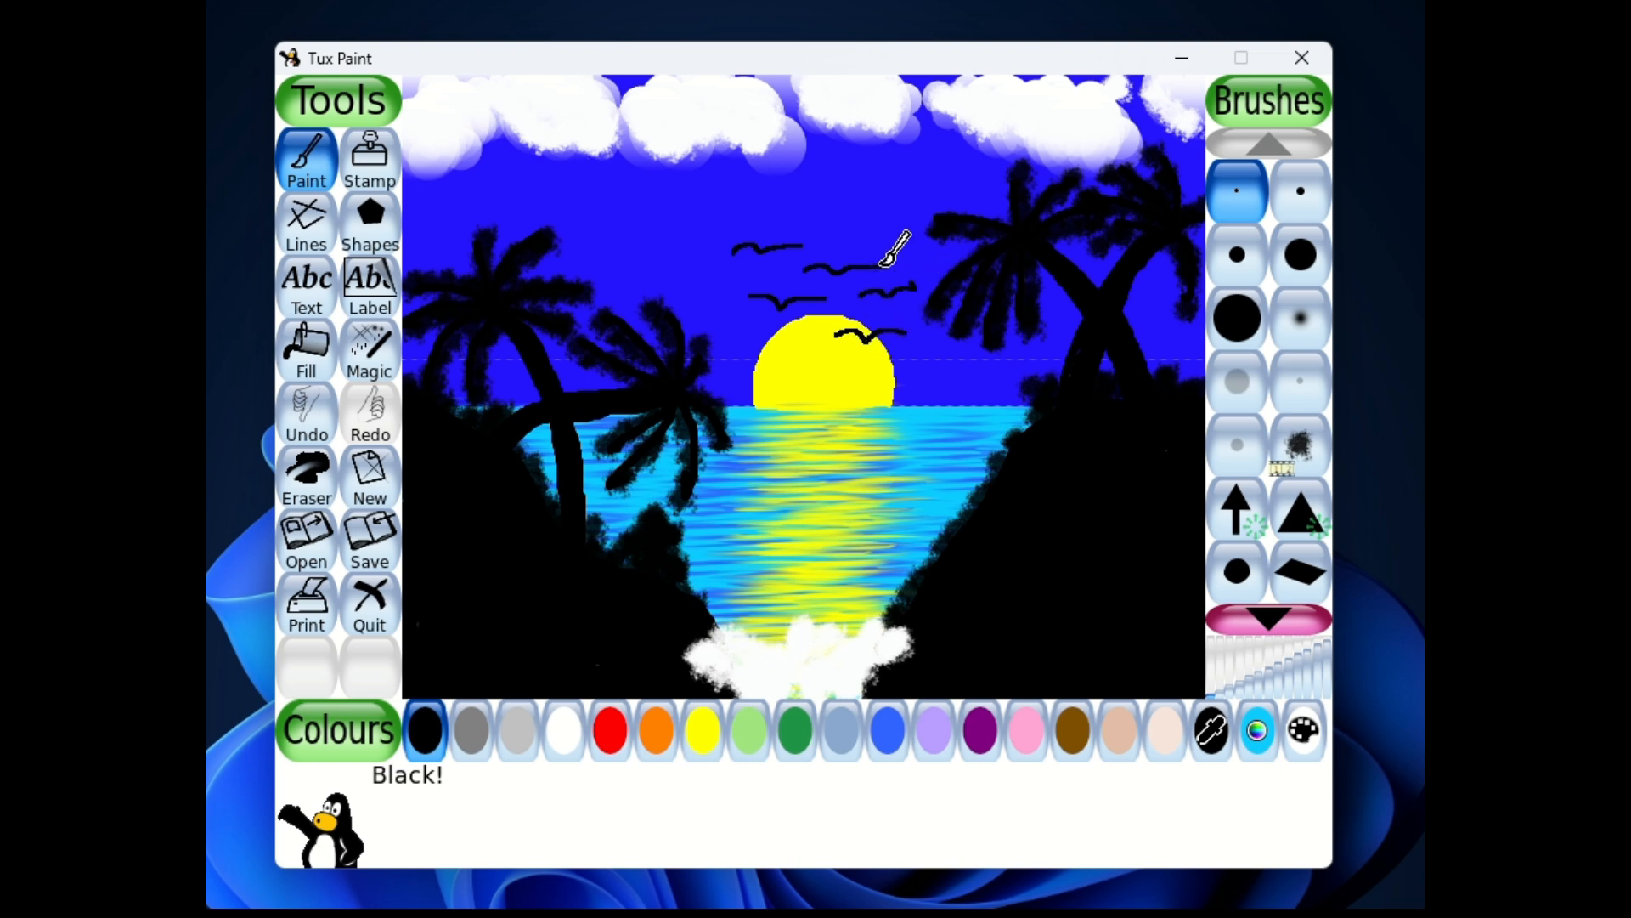
pyautogui.hotkey('ctrl', 'z')
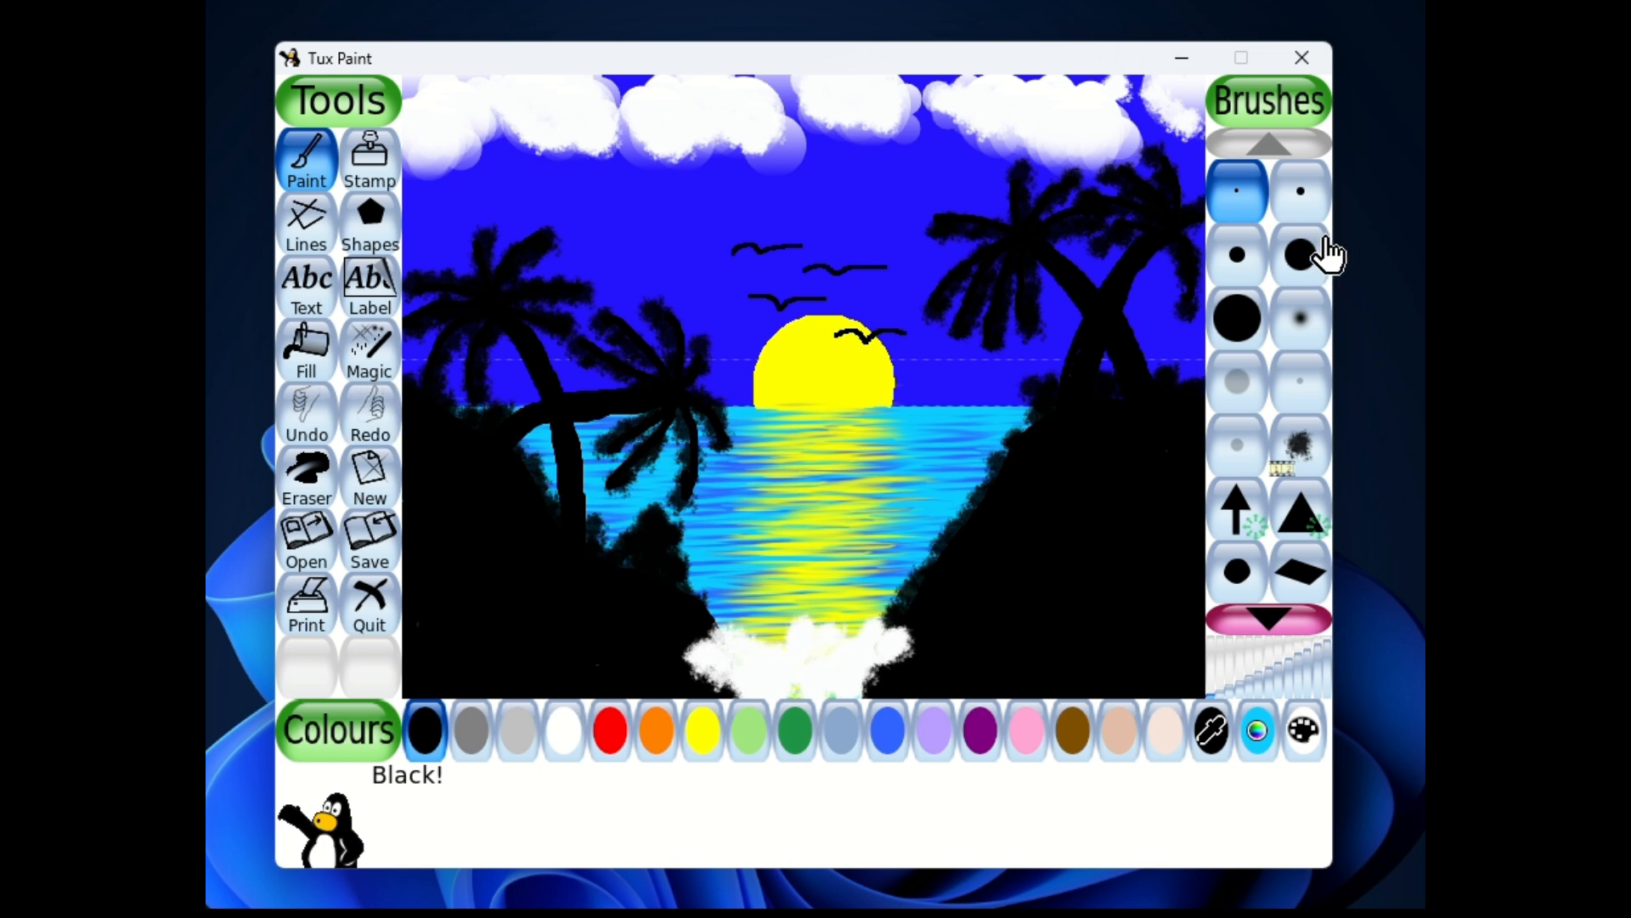
pyautogui.click(861, 295)
pyautogui.moveTo(857, 297); pyautogui.dragTo(914, 297)
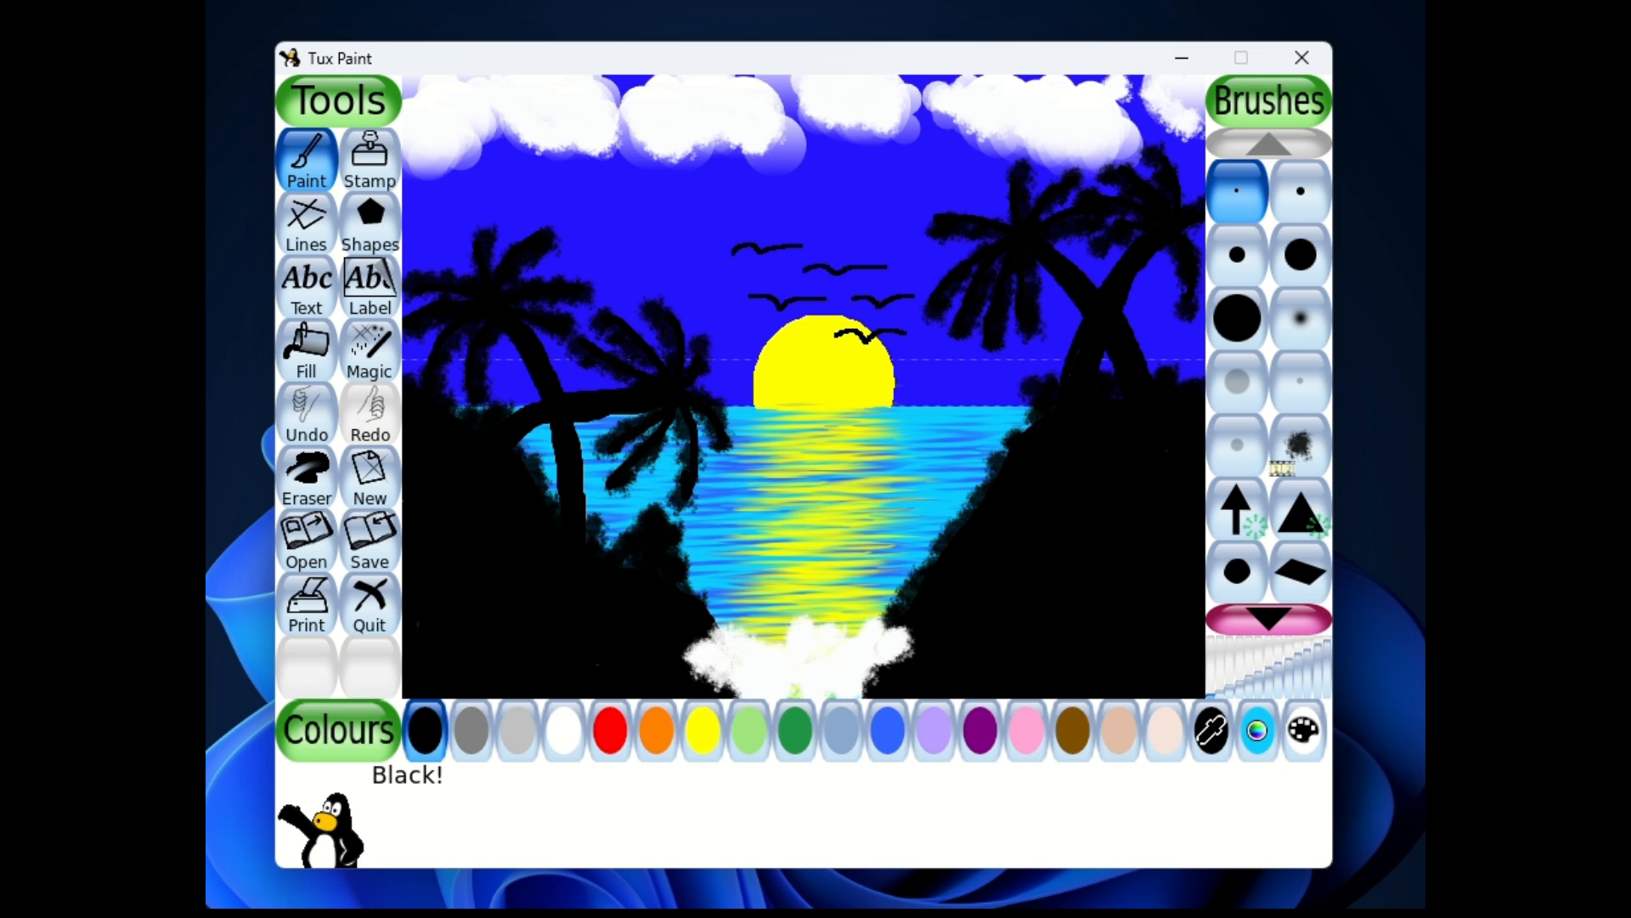
pyautogui.click(367, 353)
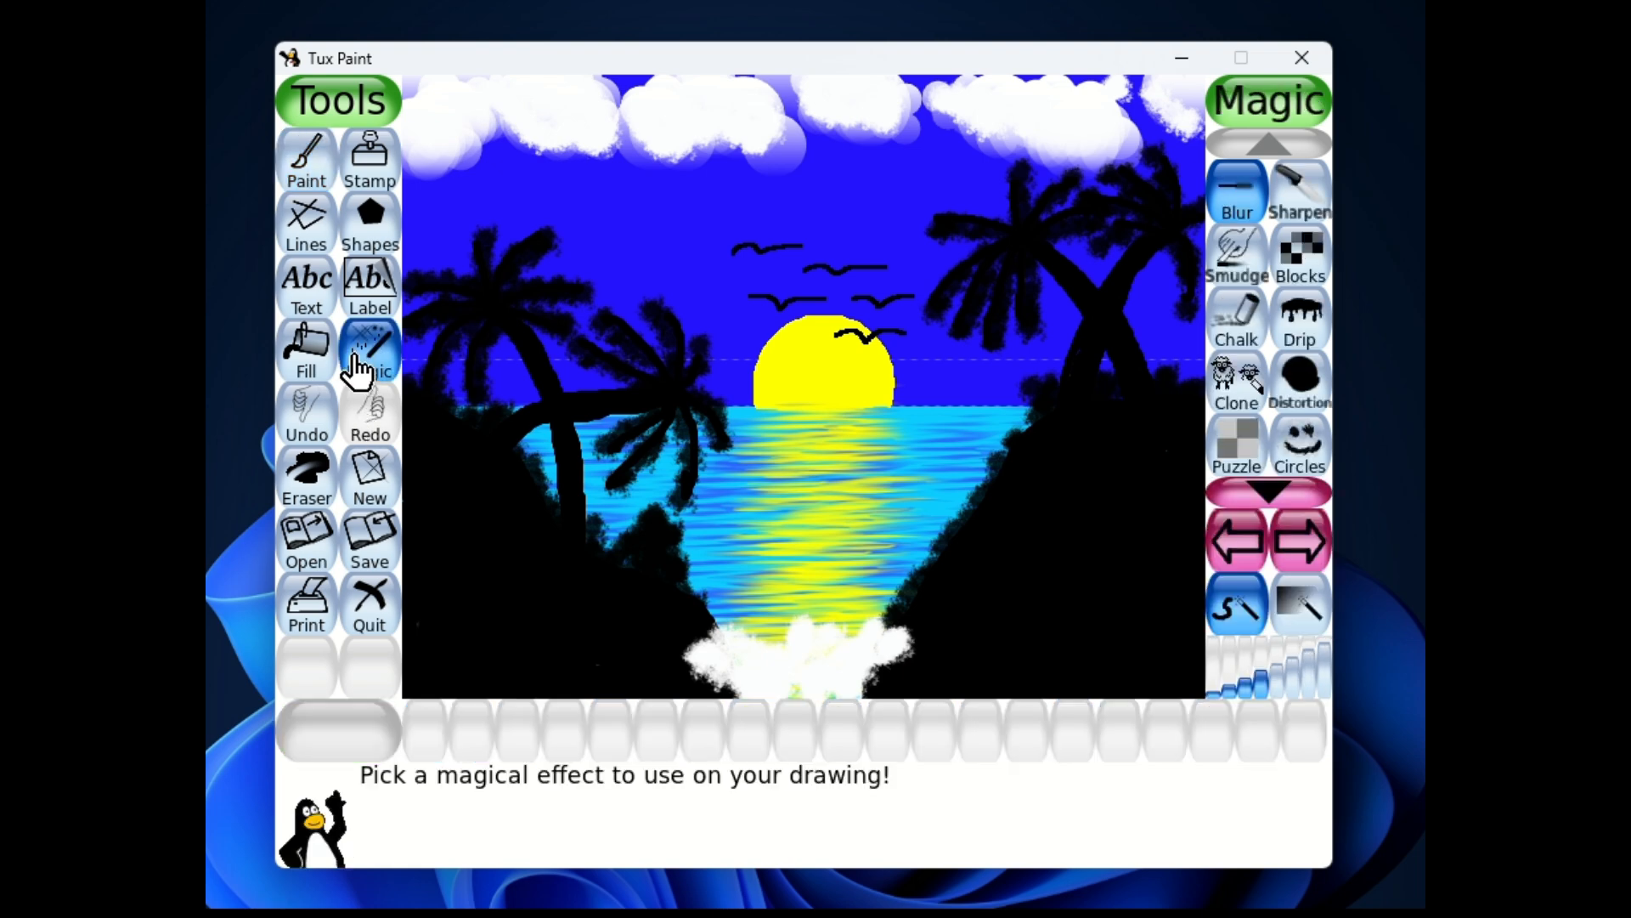
pyautogui.click(1271, 489)
pyautogui.scroll(-3, 1307, 389)
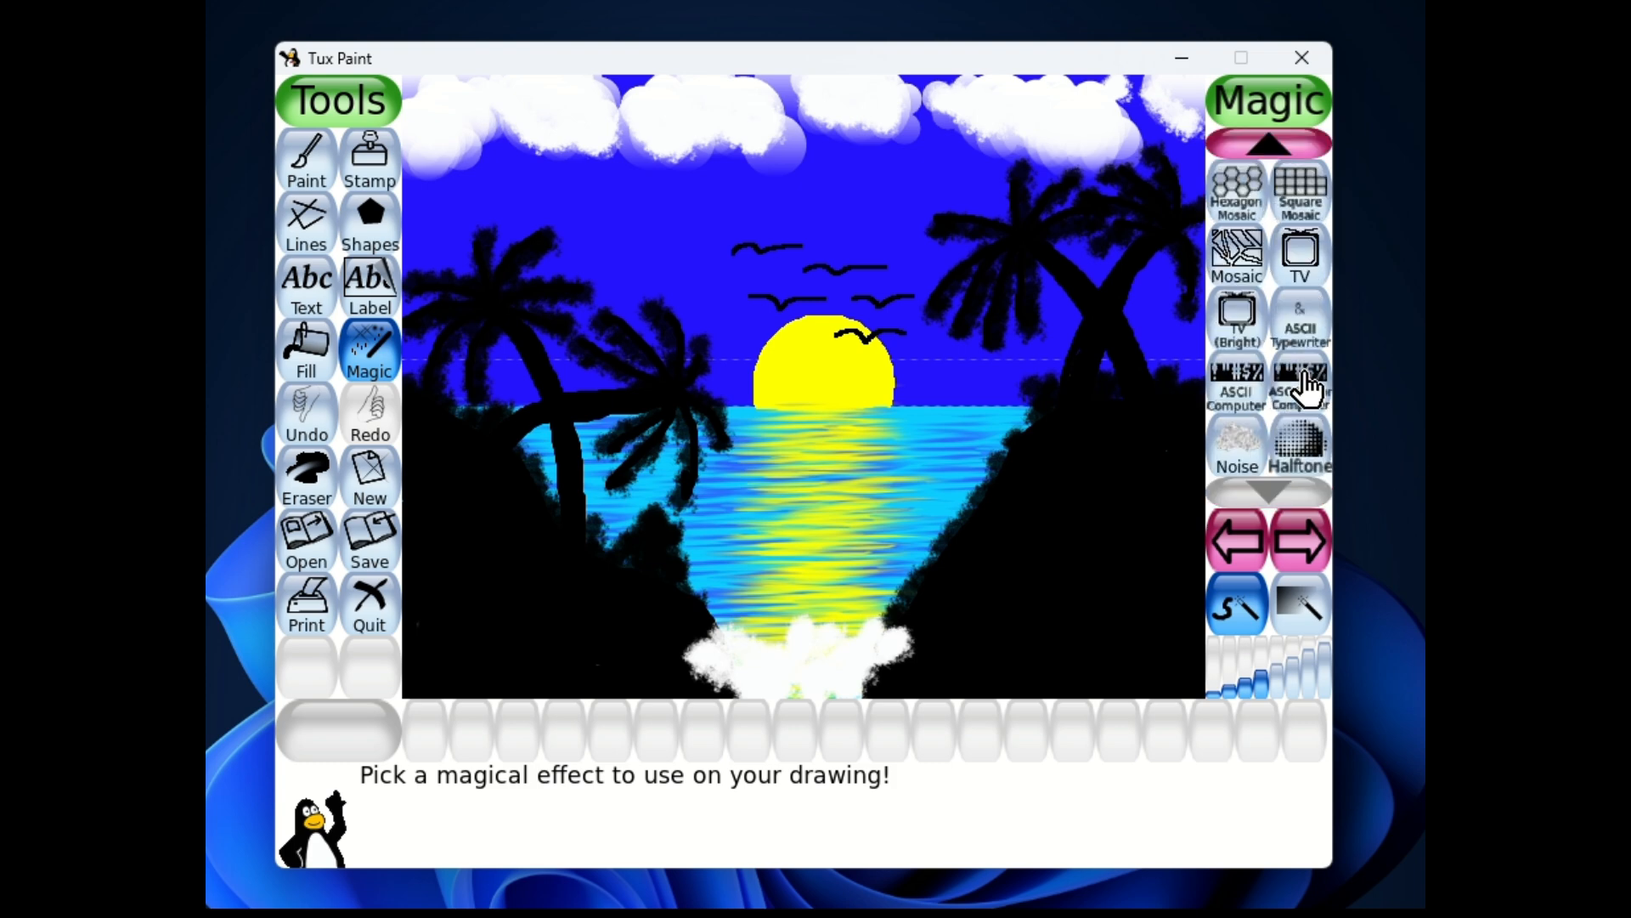
pyautogui.scroll(3, 1307, 389)
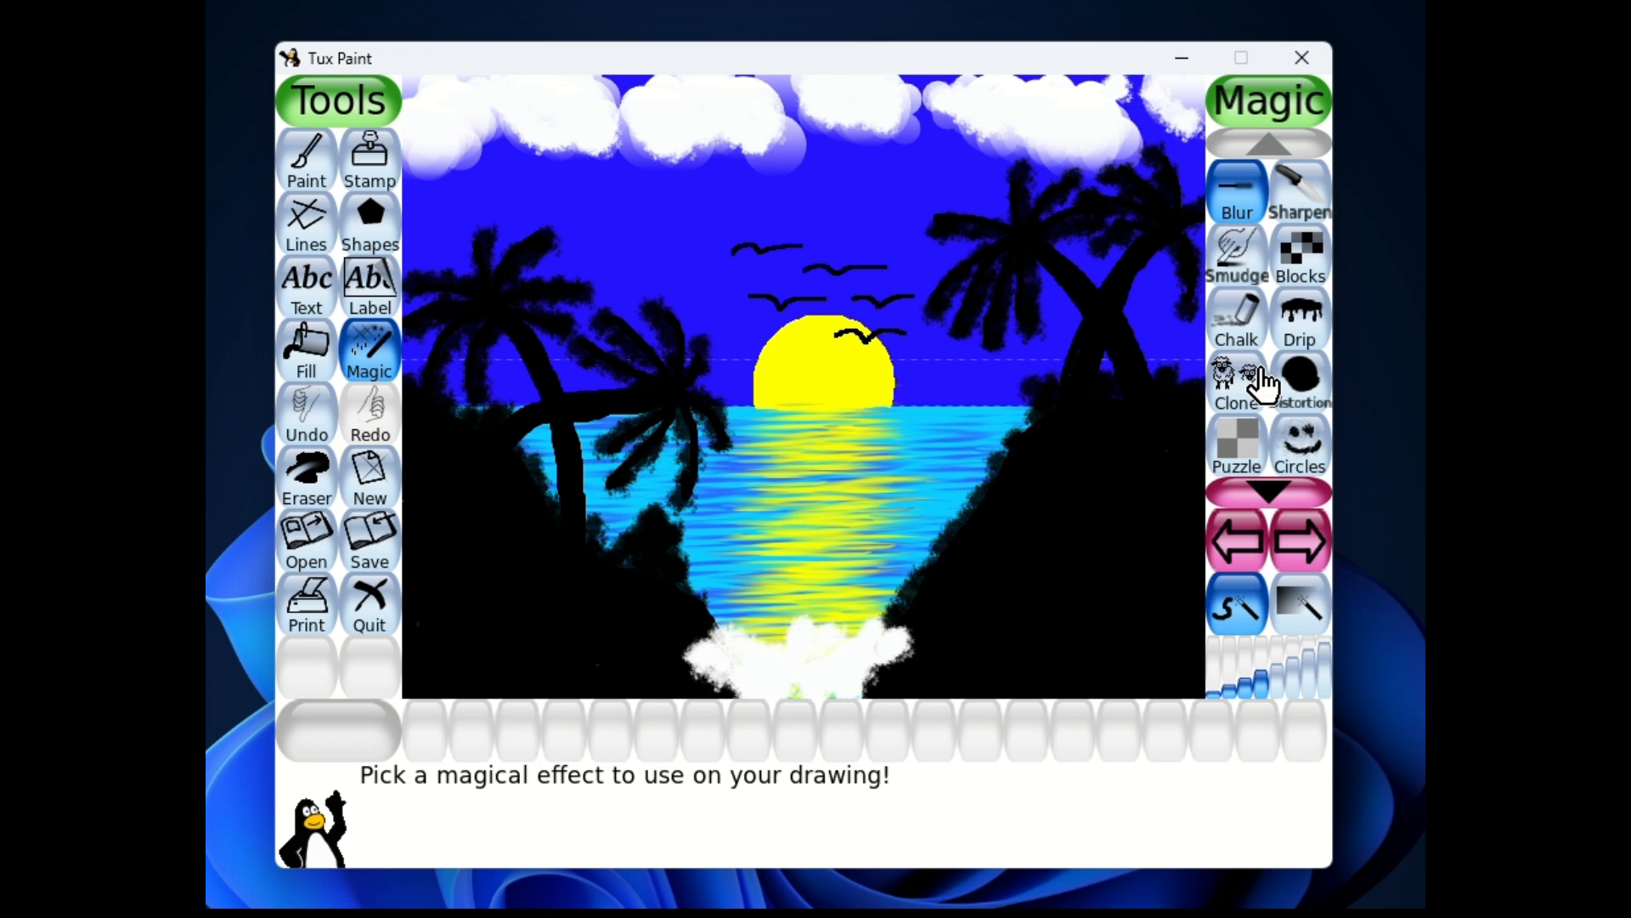
# Step: Place black cats on the palm trunks of both hillsides with the cat brush, and a black dog on each hillside with the dog brush
pyautogui.click(307, 157)
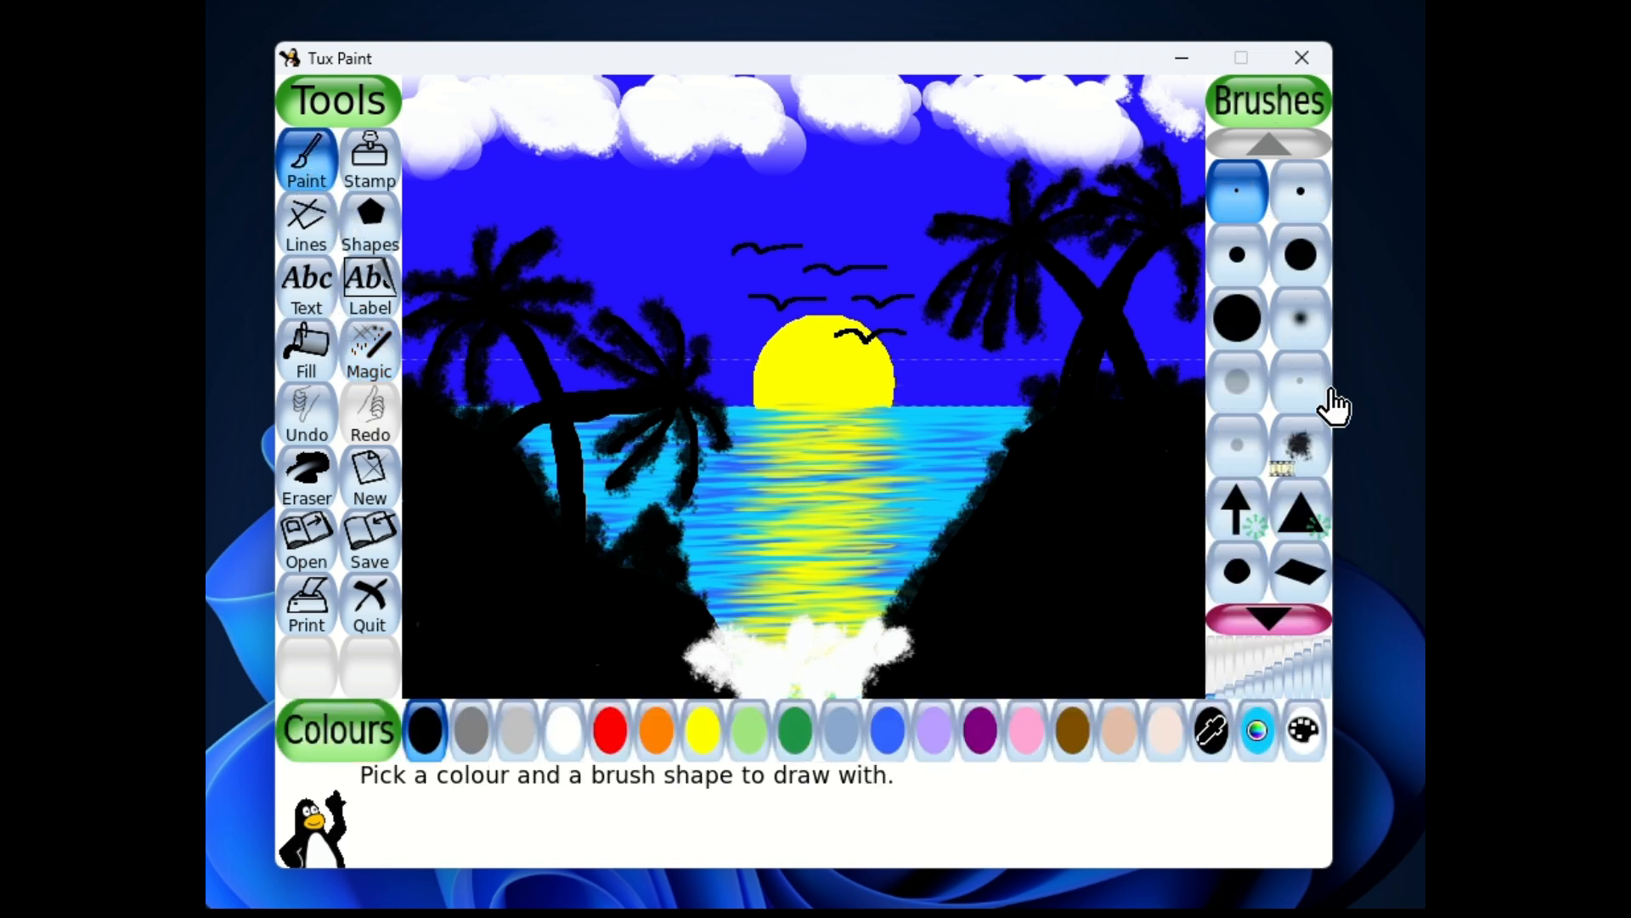
pyautogui.scroll(-1, 1307, 400)
pyautogui.scroll(-1, 1307, 420)
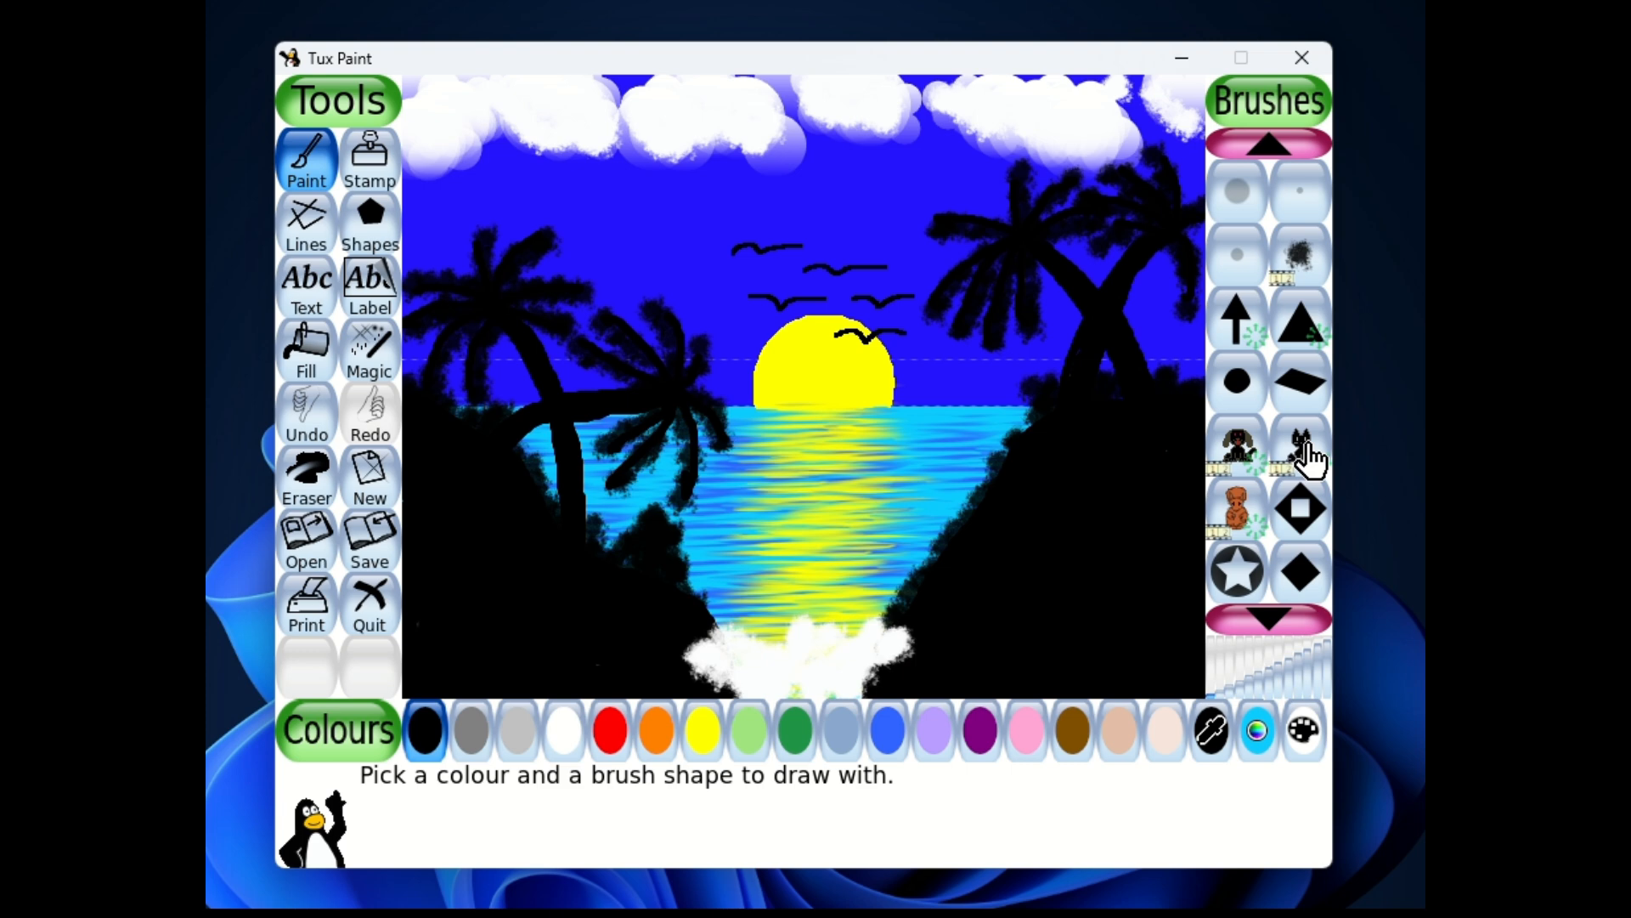
pyautogui.click(1305, 450)
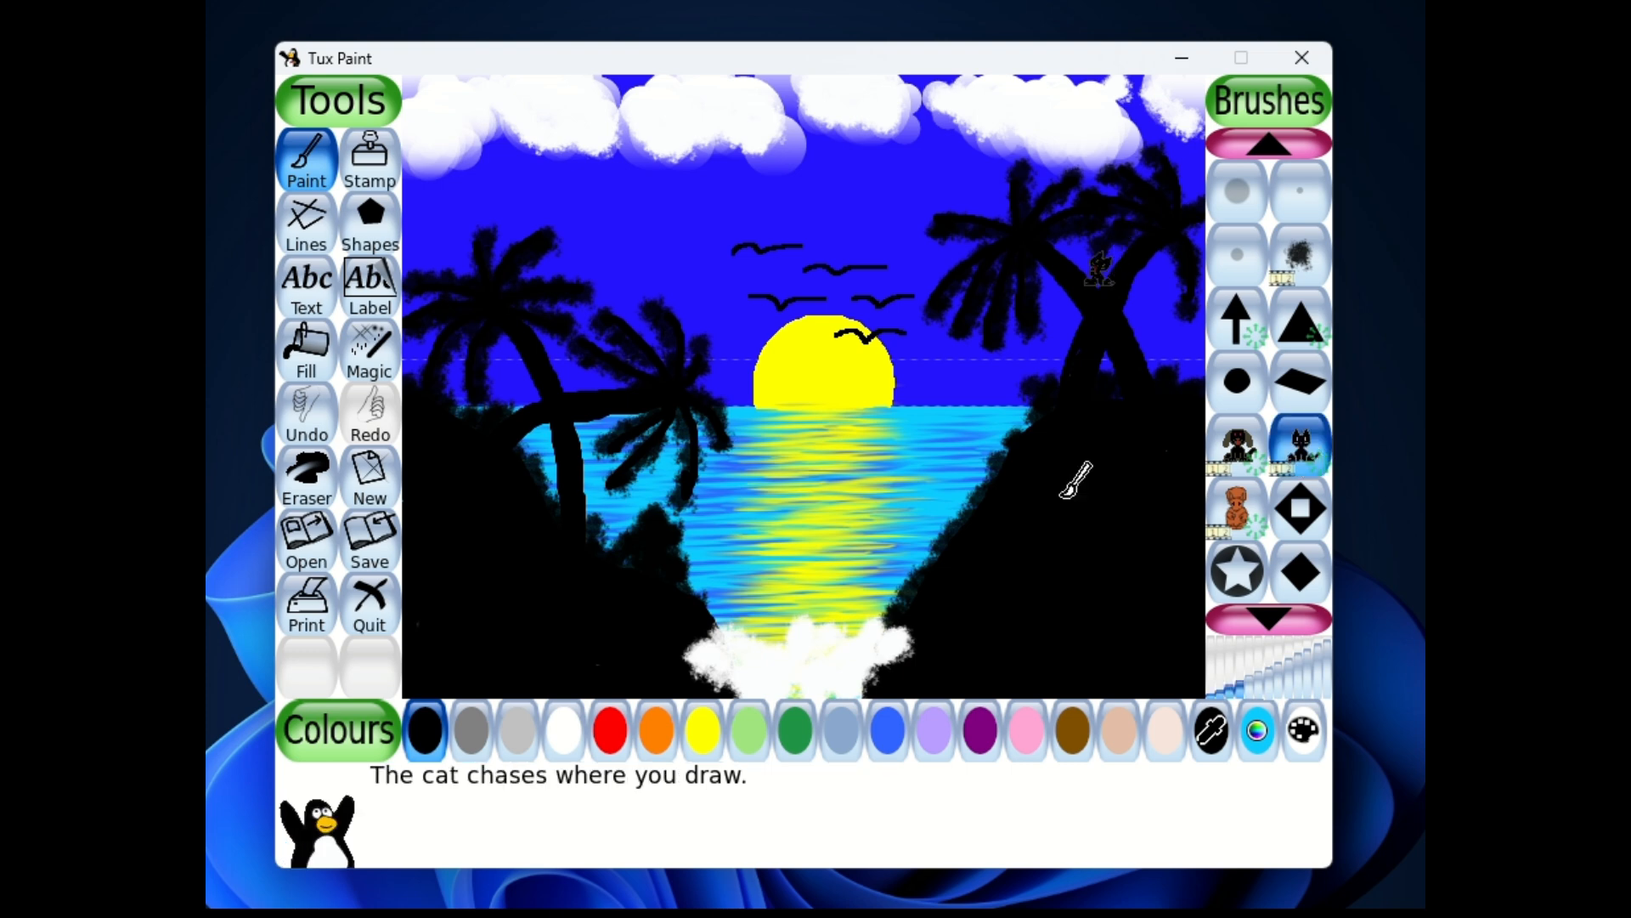
pyautogui.click(575, 384)
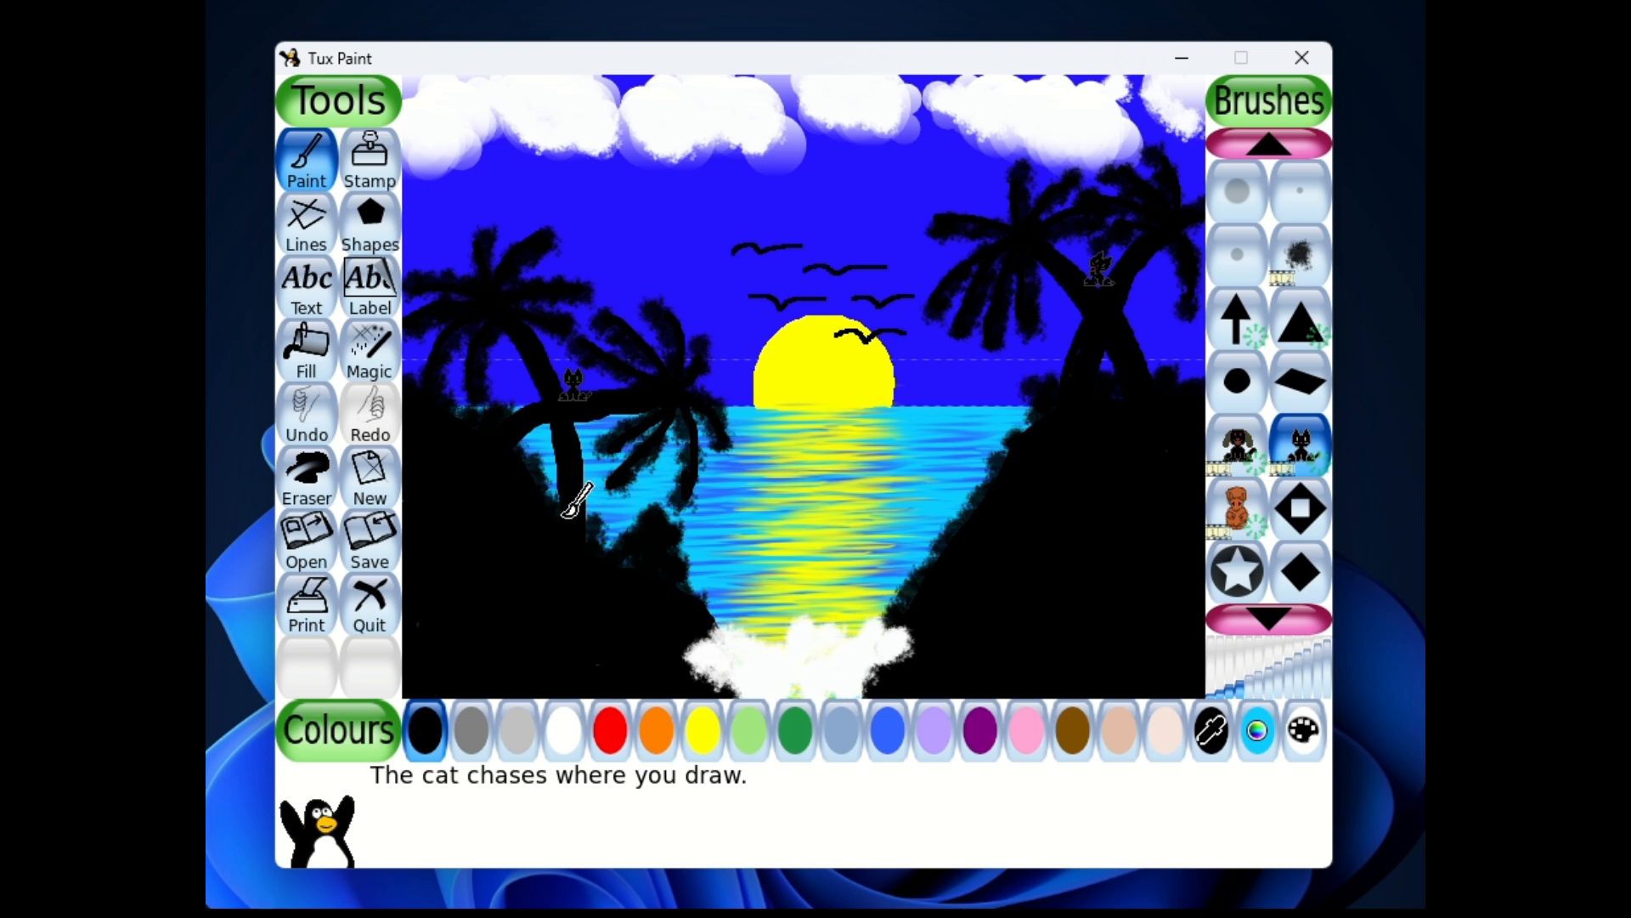
pyautogui.click(1239, 450)
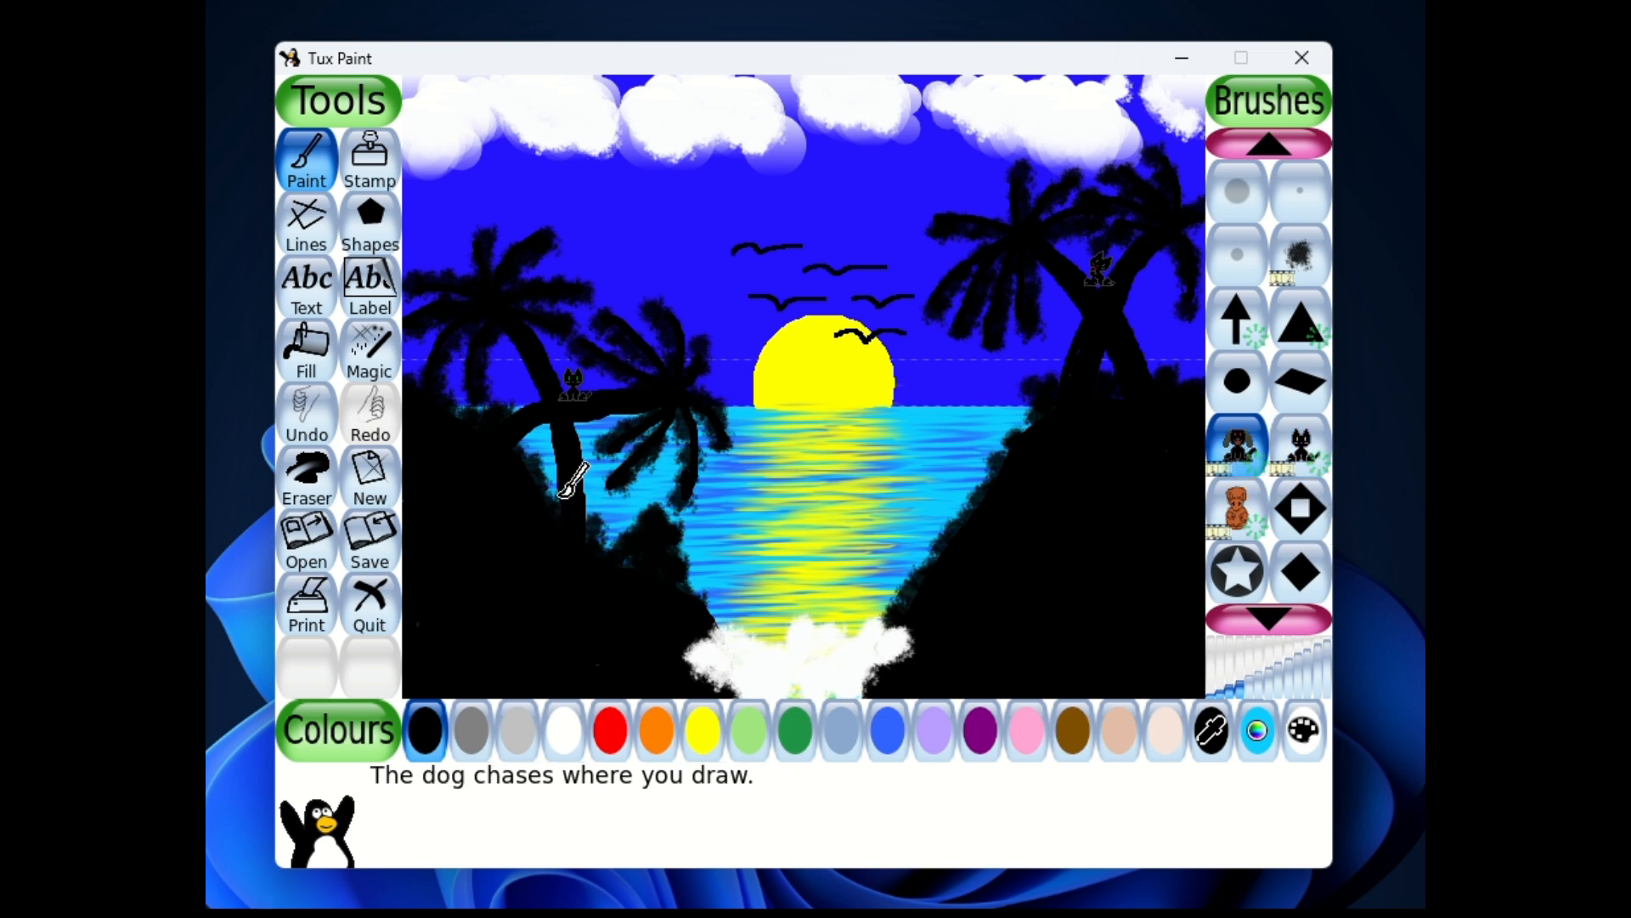
pyautogui.click(550, 474)
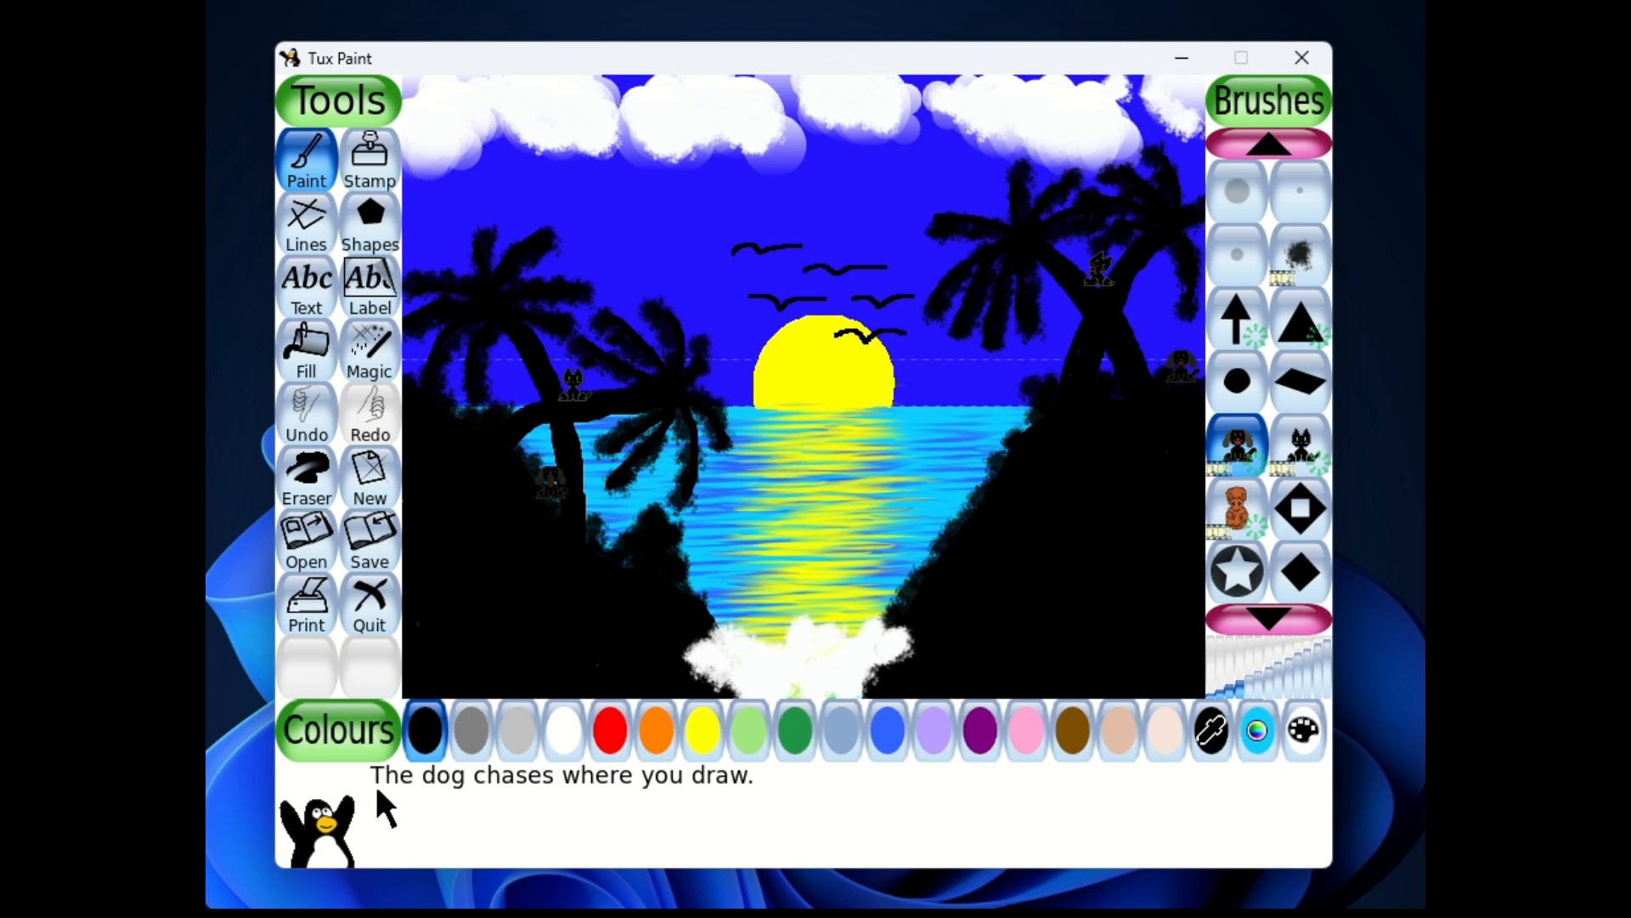
pyautogui.scroll(3, 329, 463)
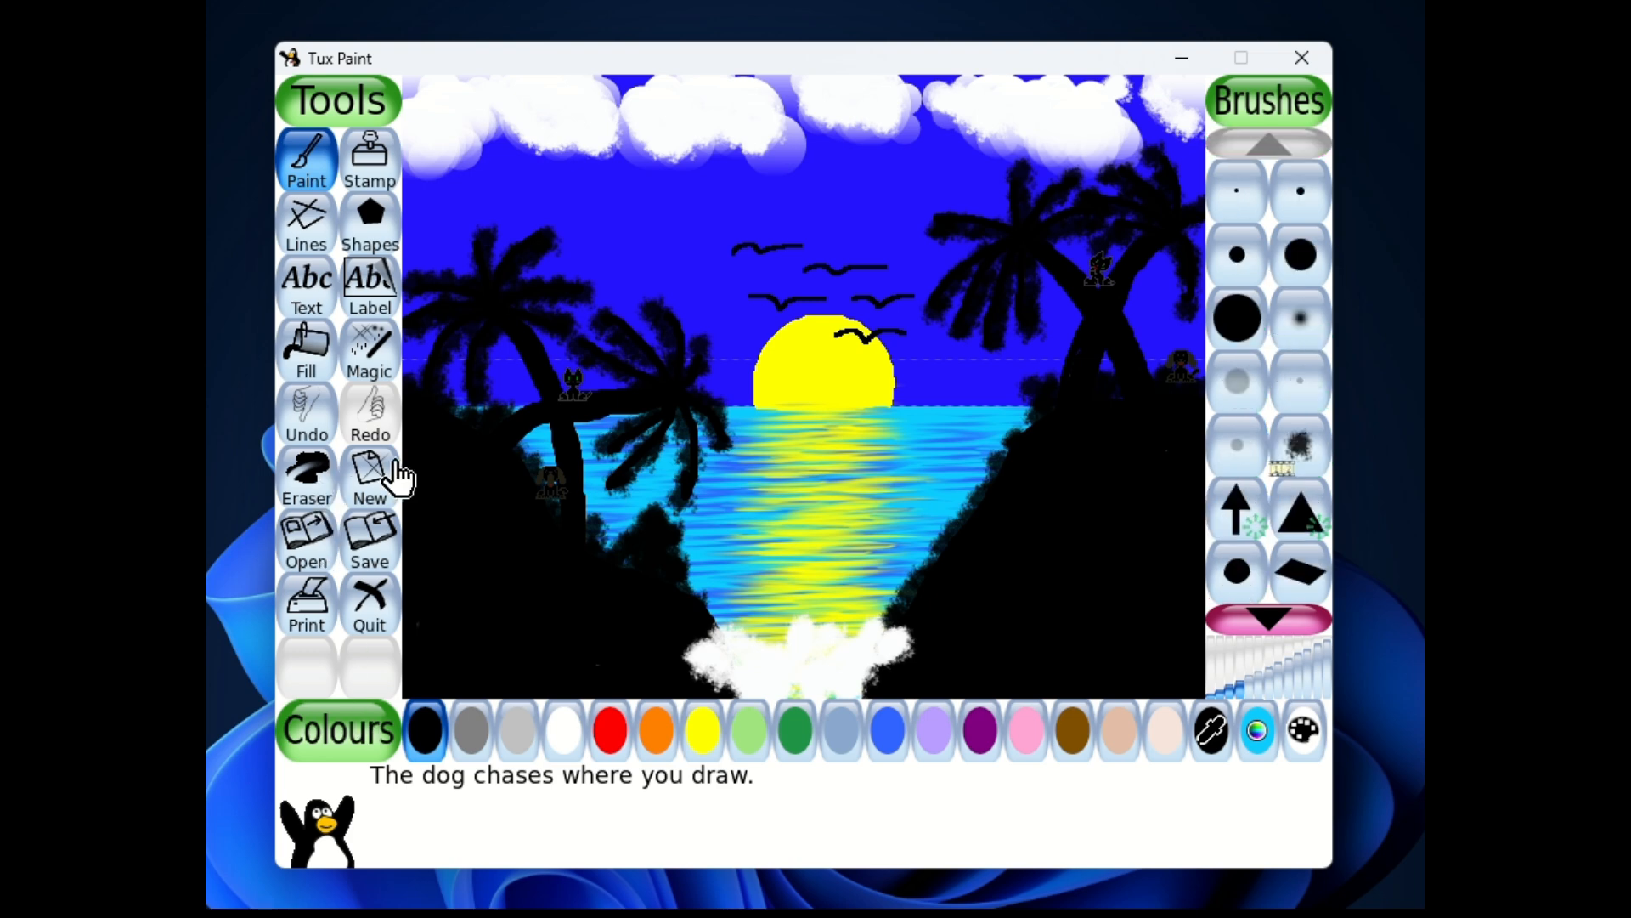
pyautogui.scroll(-1, 396, 476)
pyautogui.scroll(-1, 1112, 406)
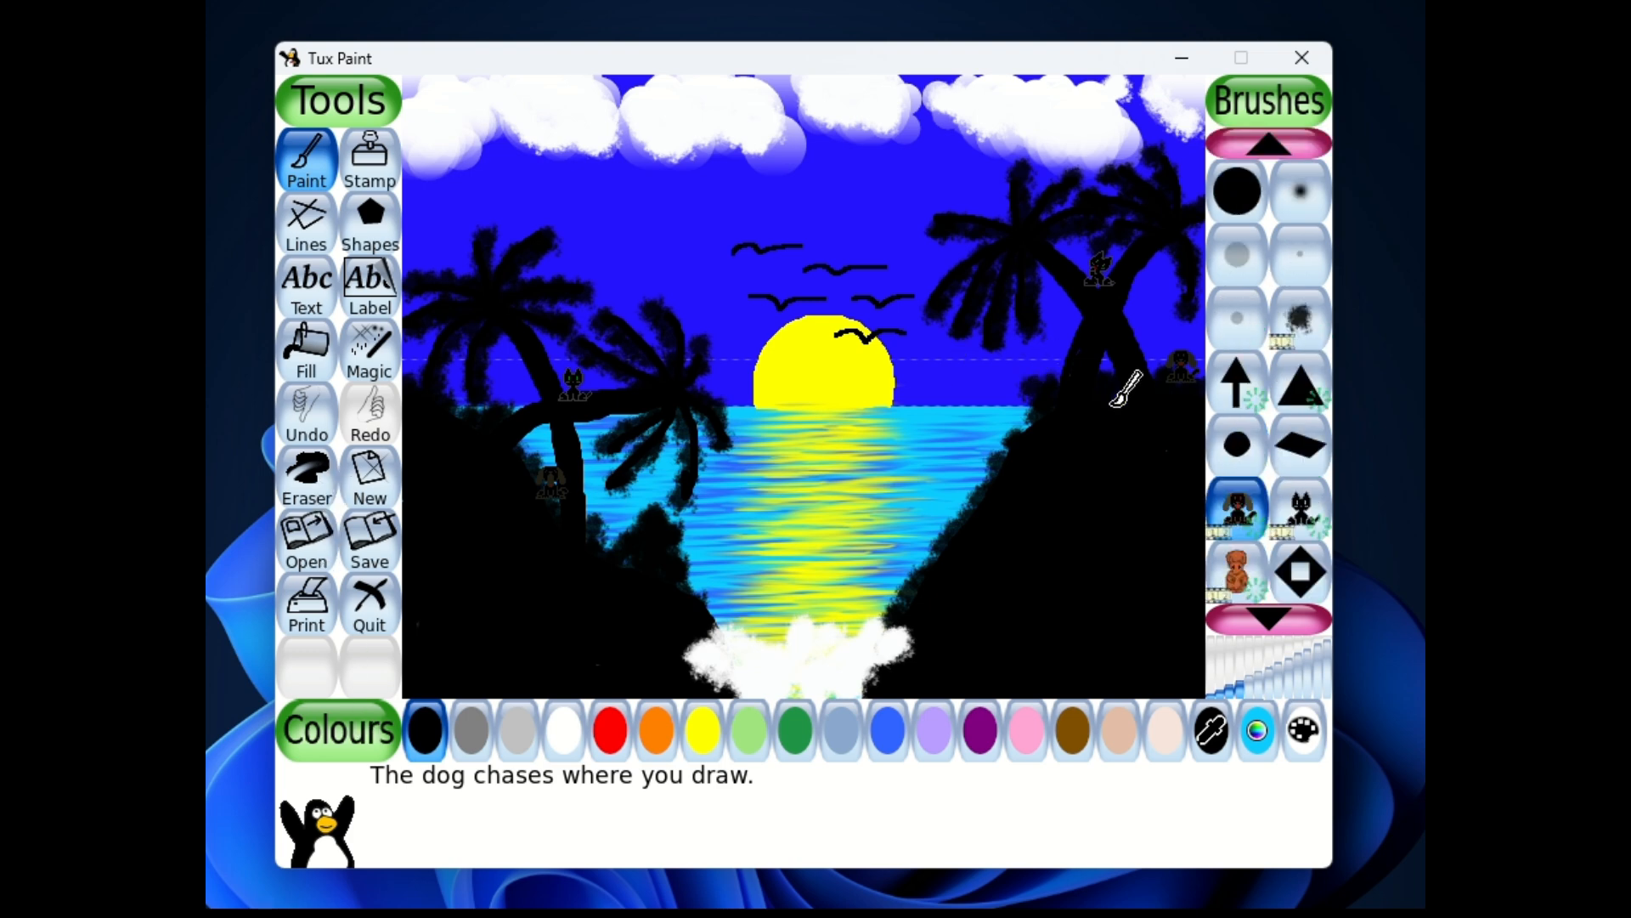